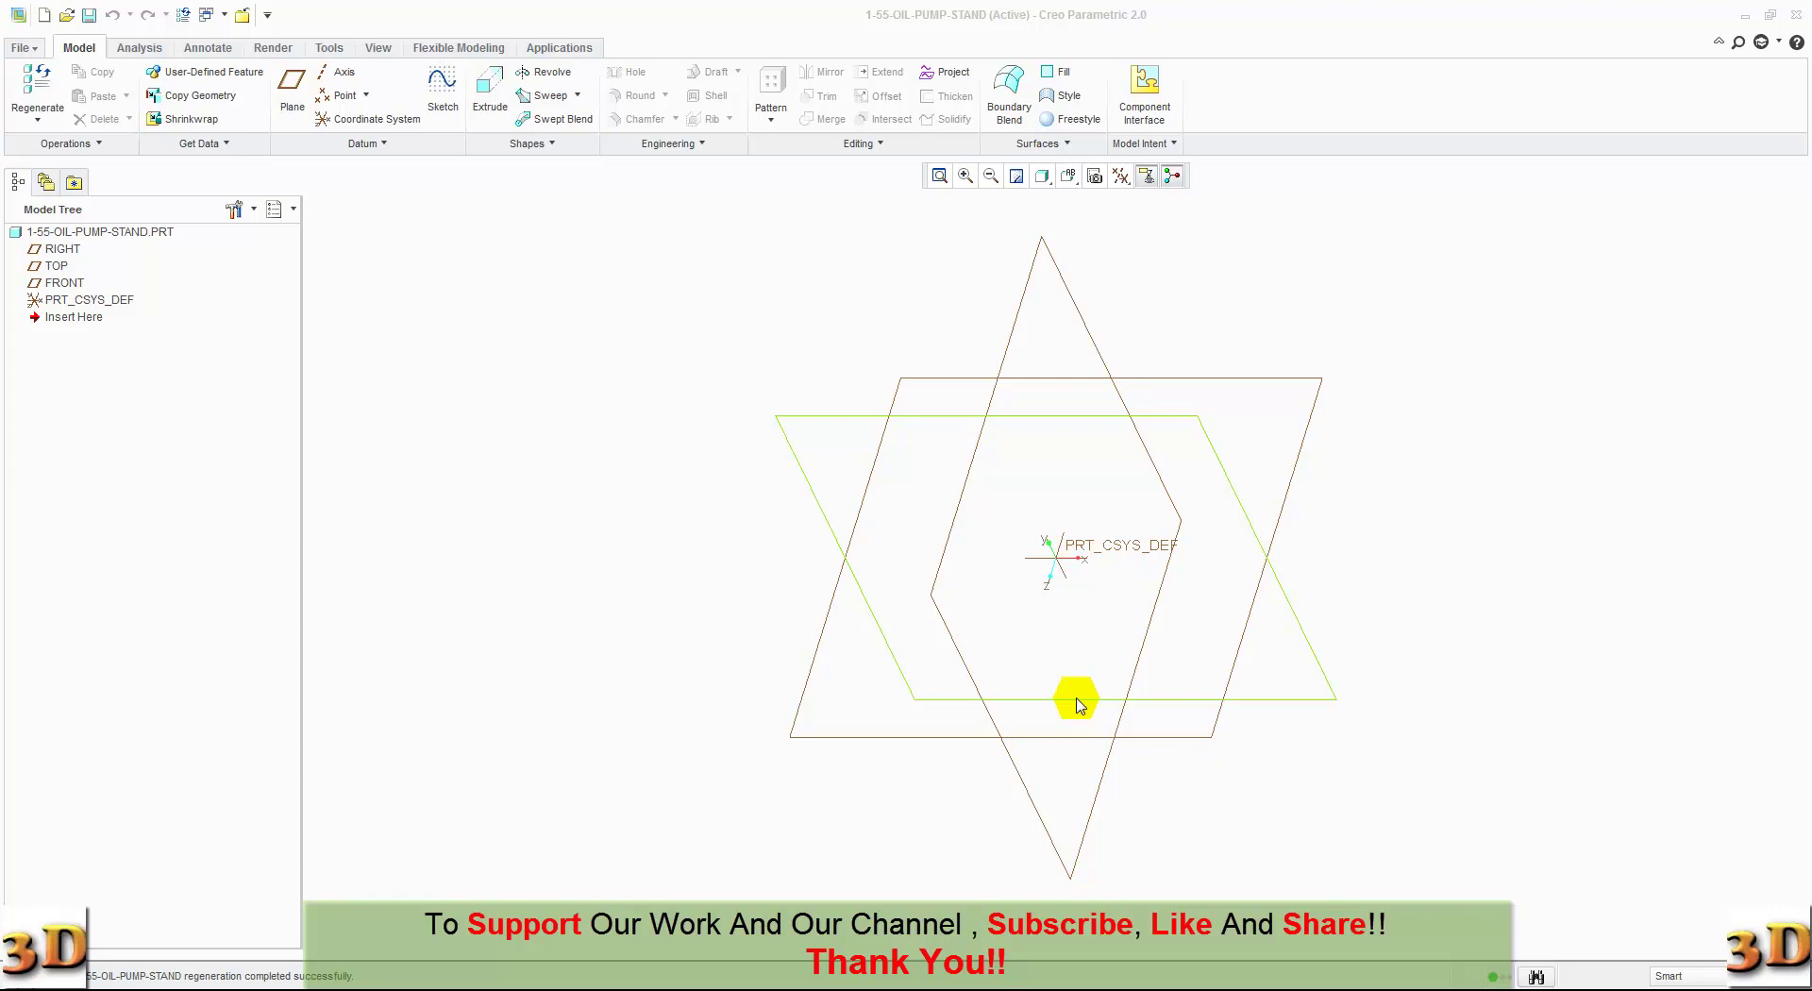
Step: Start an extrusion on the TOP plane and draw a centre rectangle at the origin
{"action": "left_click", "coordinate": [495, 90]}
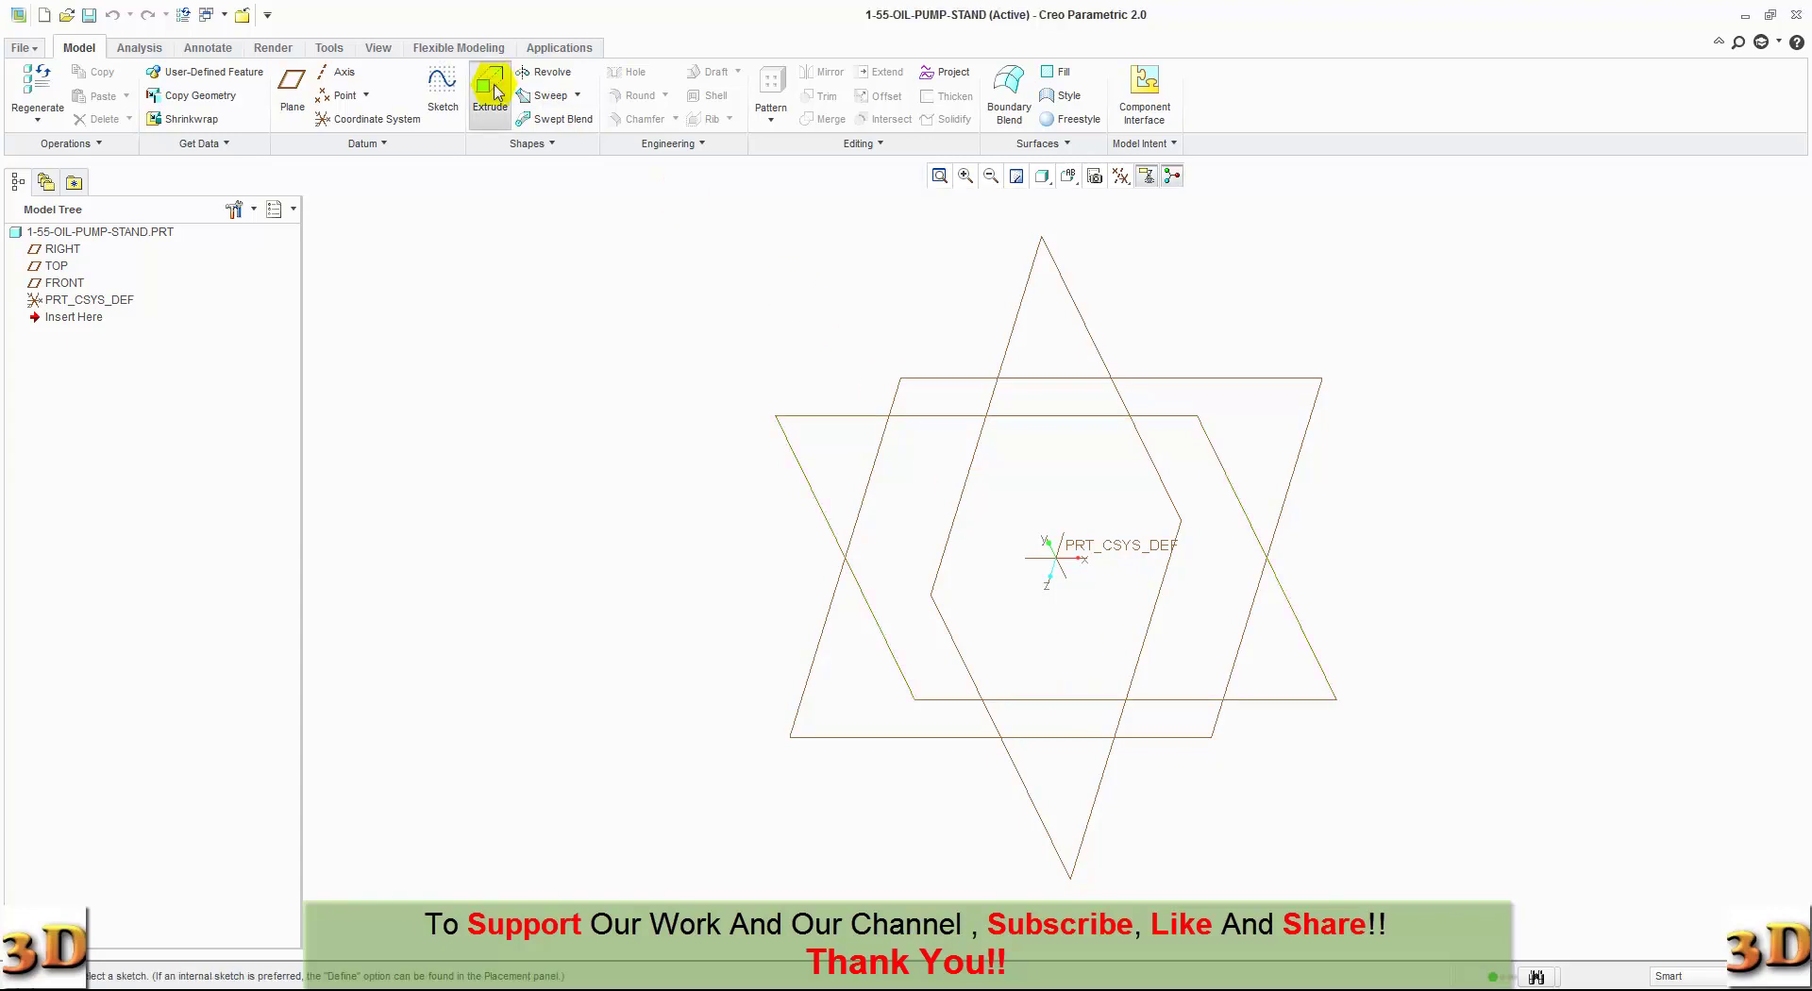
{"action": "left_click", "coordinate": [869, 735]}
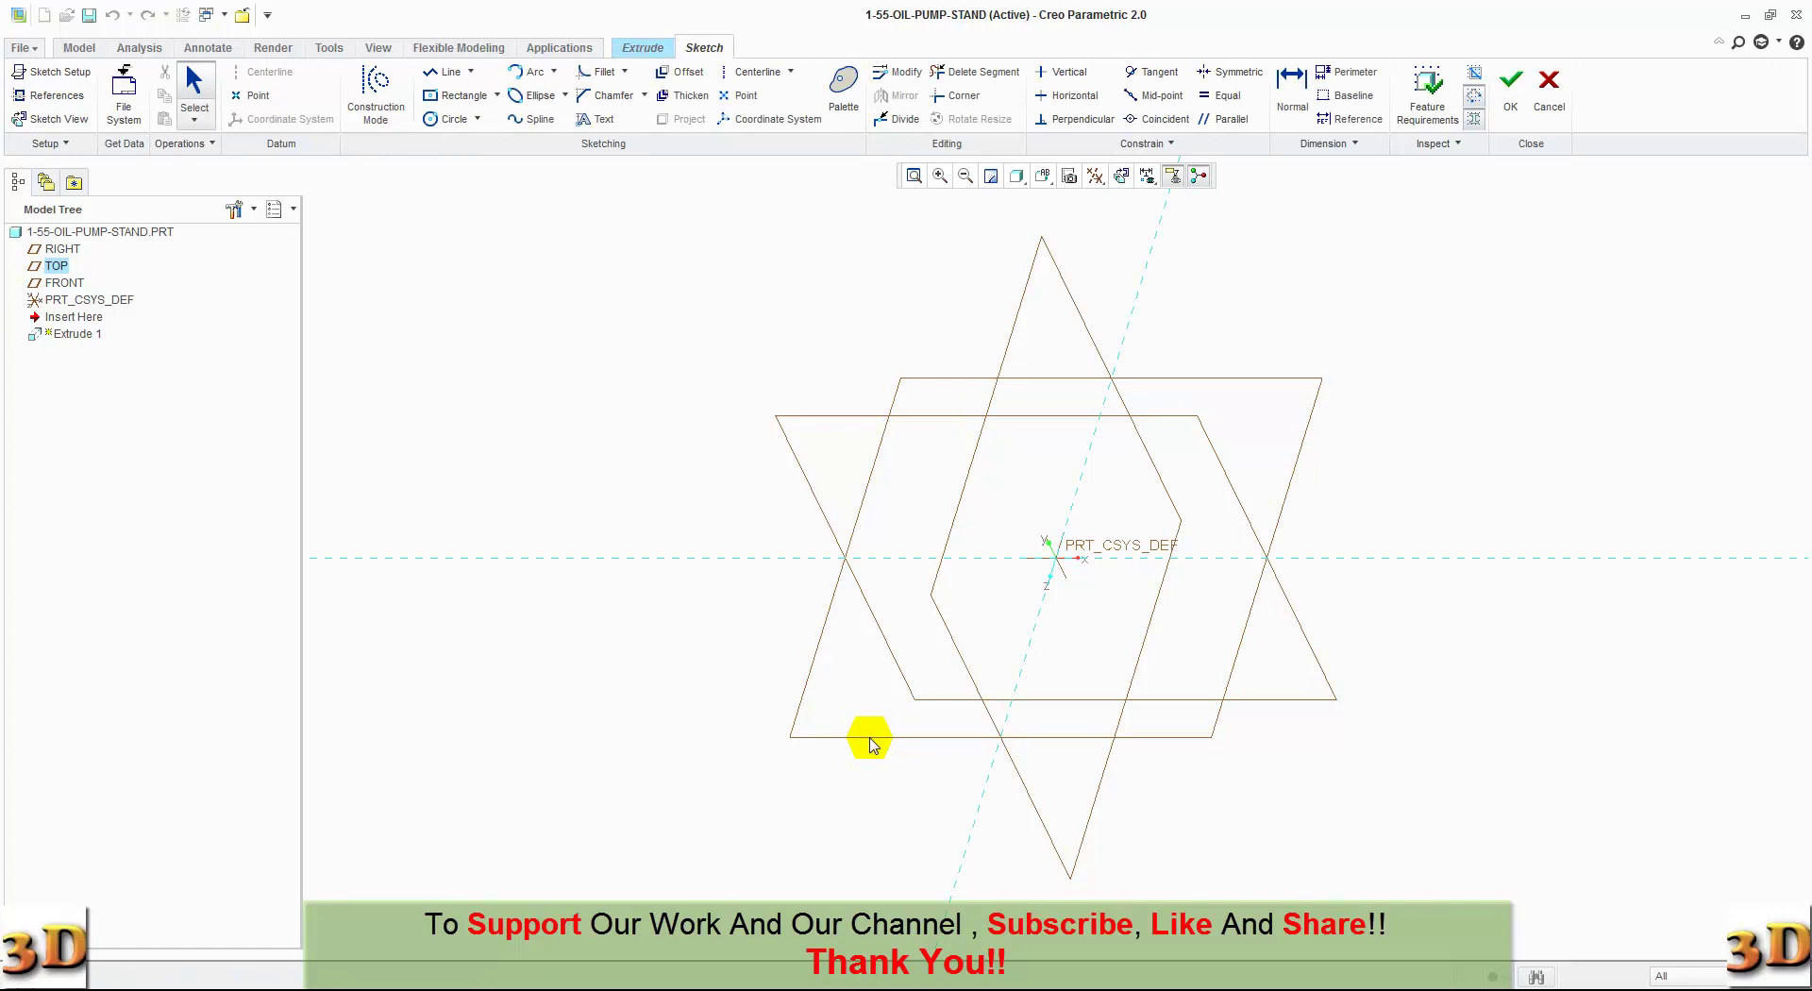
{"action": "left_click", "coordinate": [467, 95]}
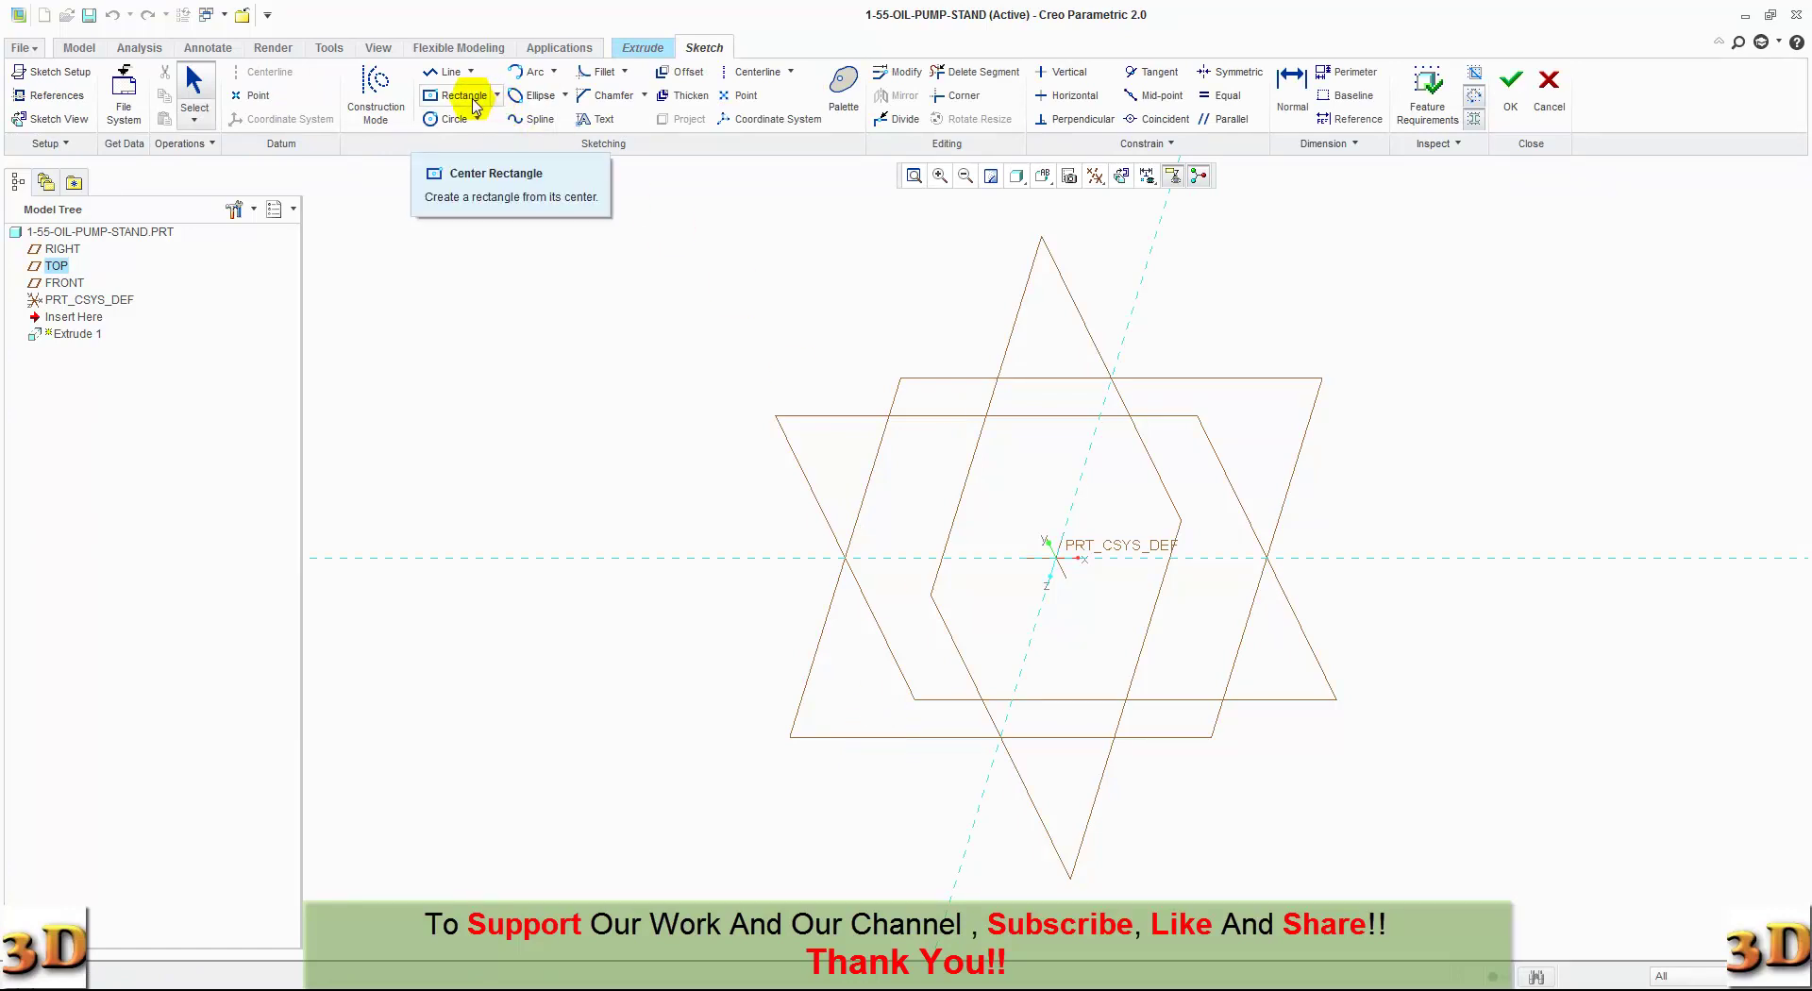
{"action": "left_click", "coordinate": [1055, 557]}
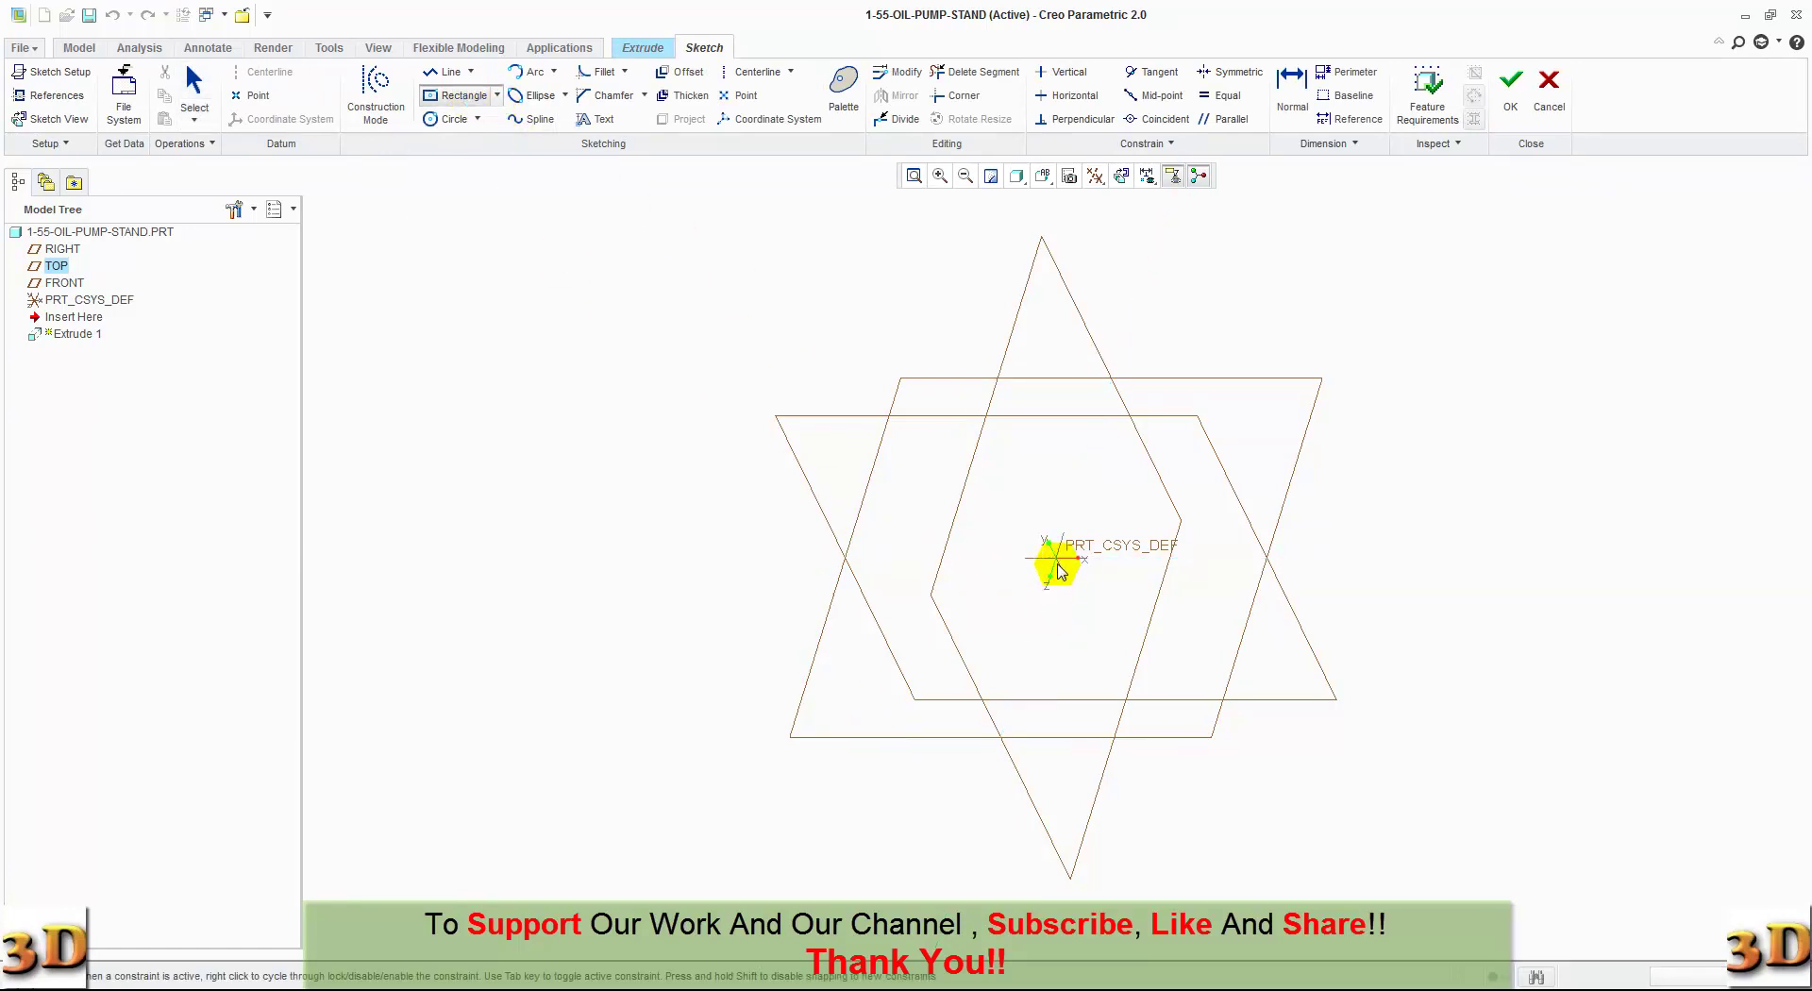
{"action": "left_click", "coordinate": [1074, 582]}
{"action": "middle_click", "coordinate": [1071, 618]}
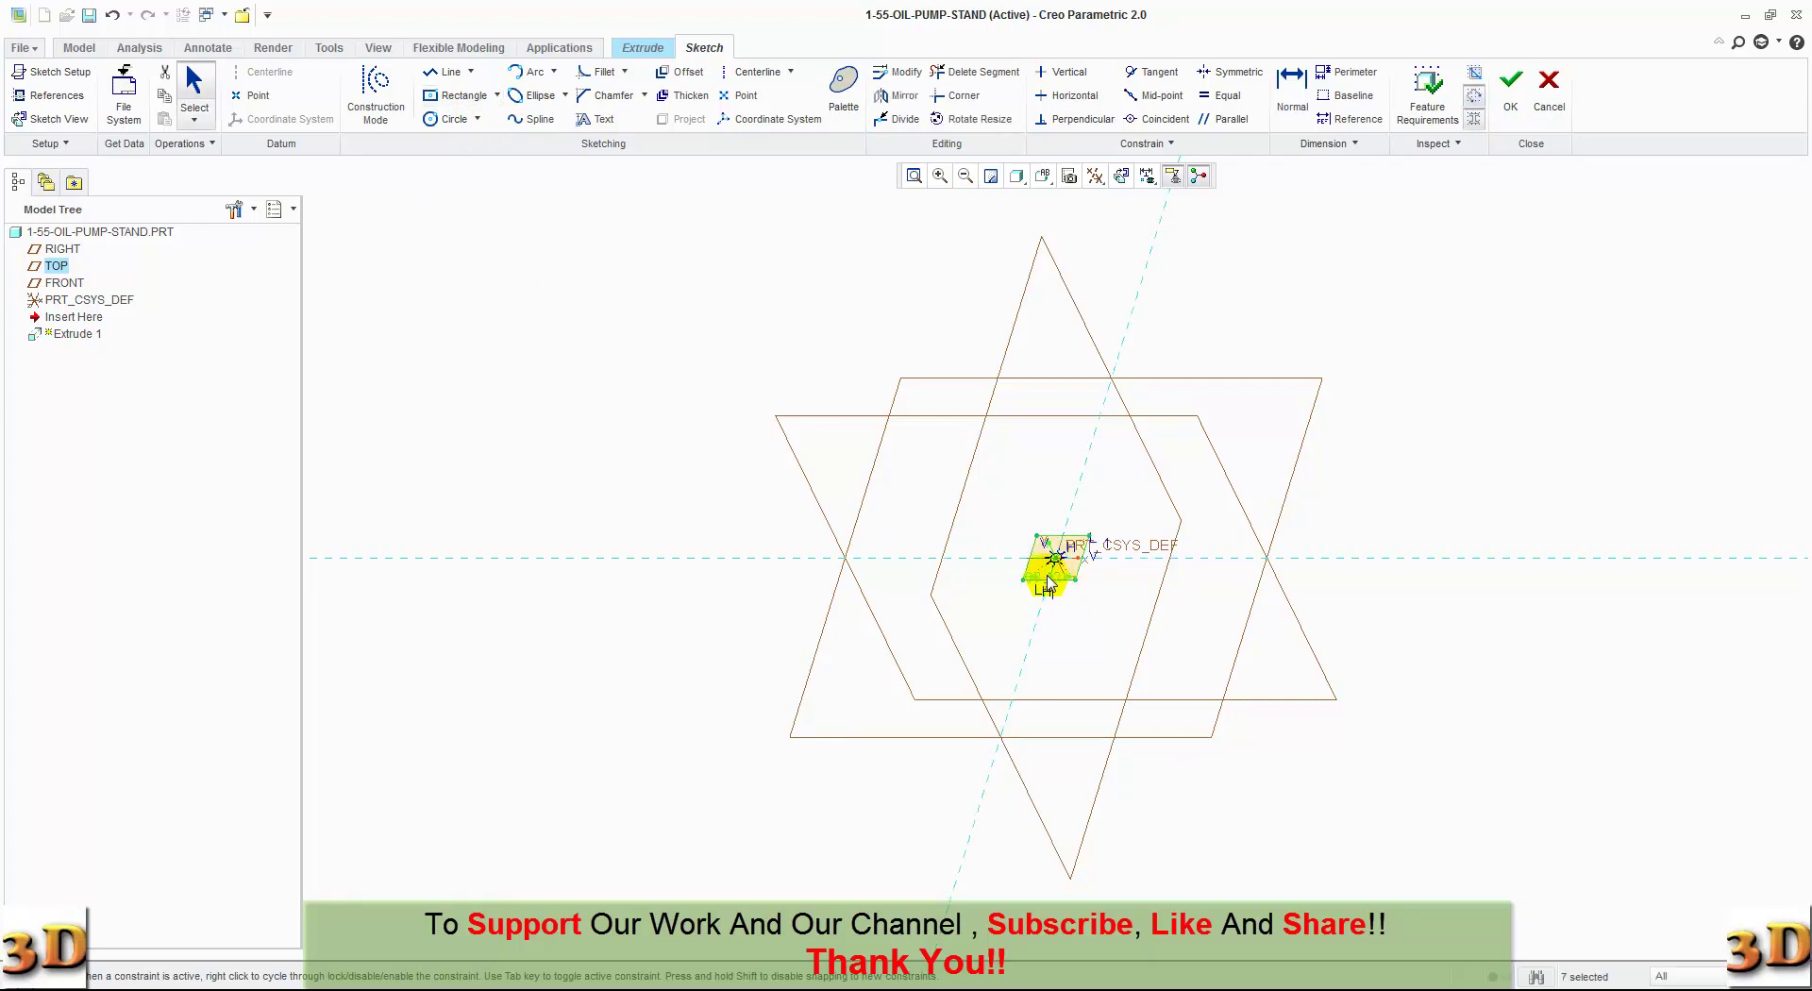
Step: Set the square's width dimension to 11.00 and accept the sketch
{"action": "left_click", "coordinate": [1121, 175]}
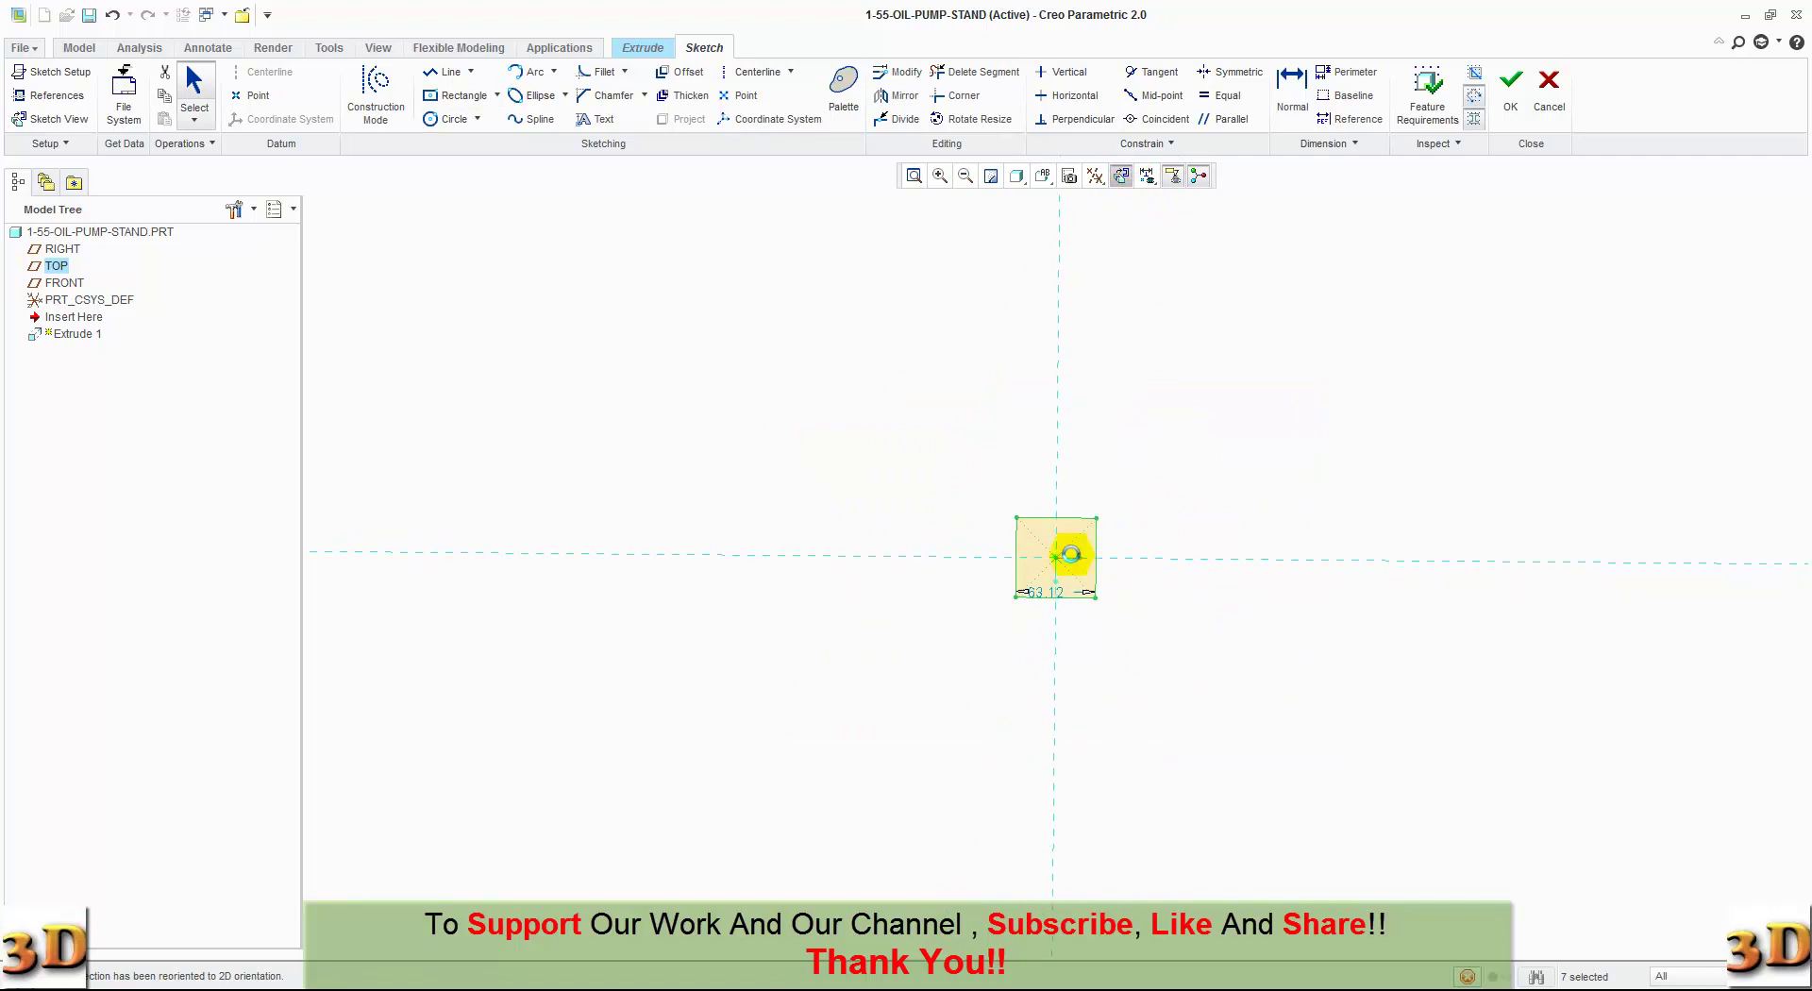
{"action": "scroll", "coordinate": [1053, 598], "scroll_direction": "up", "scroll_amount": 2}
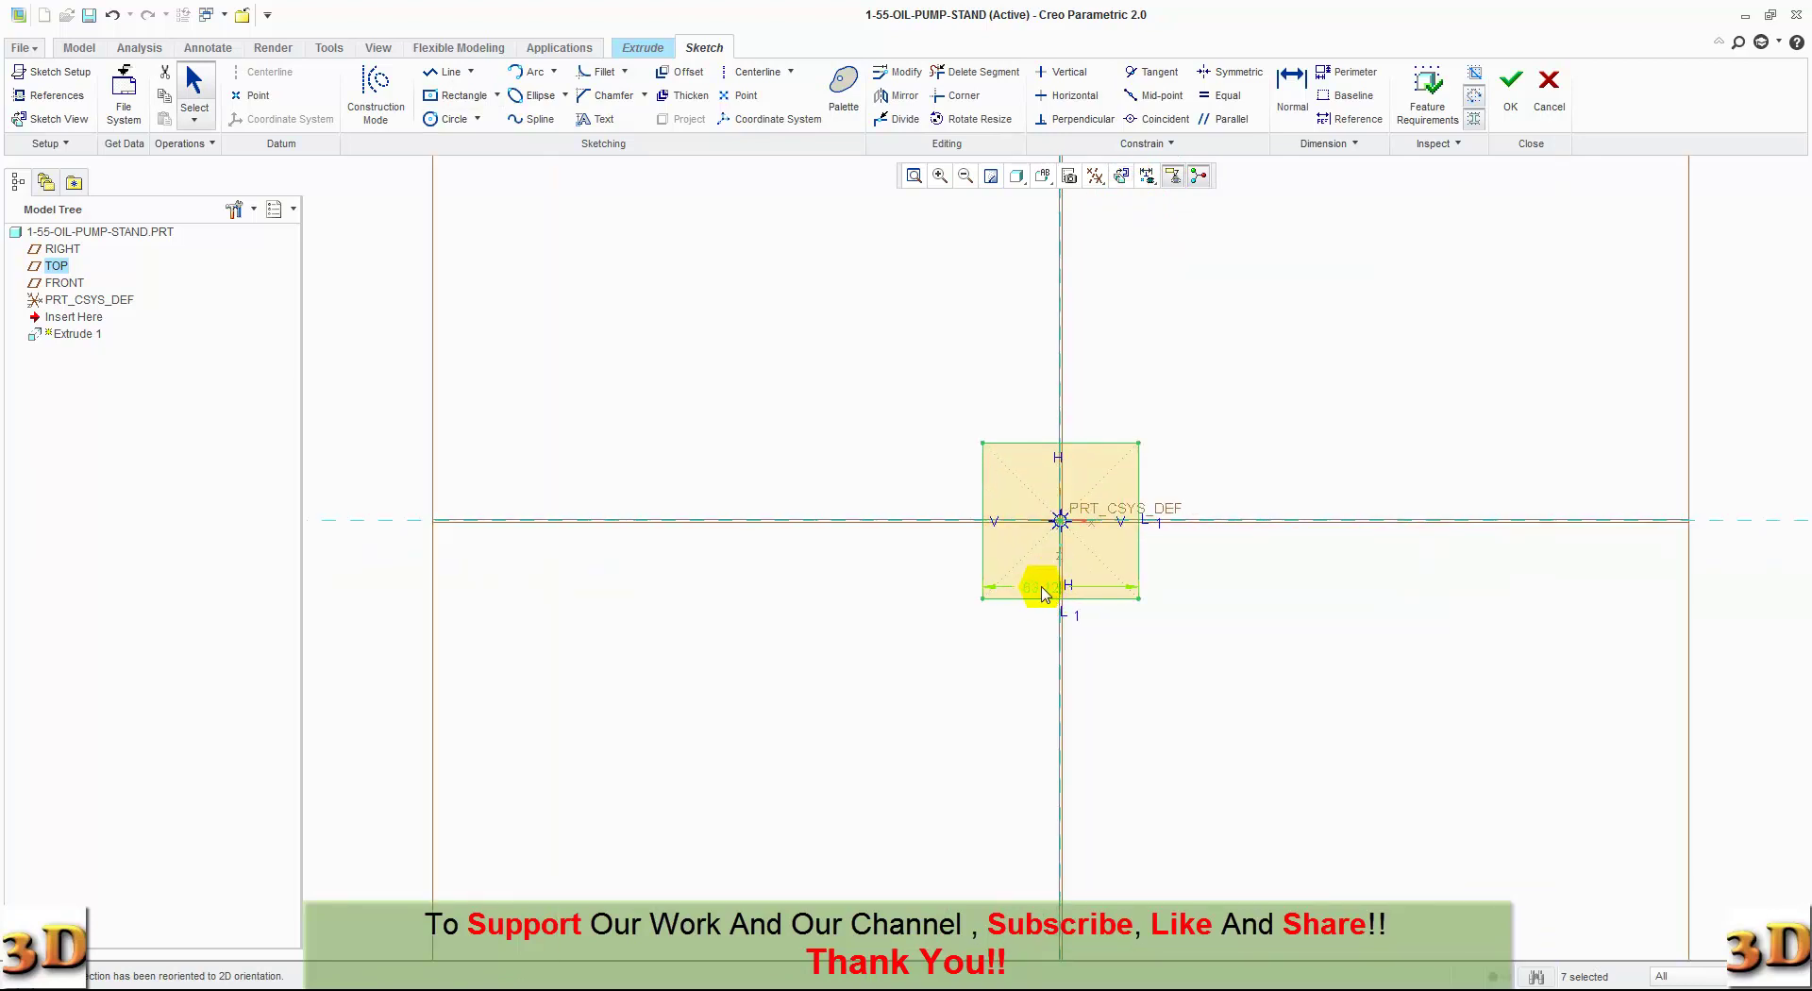
{"action": "double_click", "coordinate": [1043, 591]}
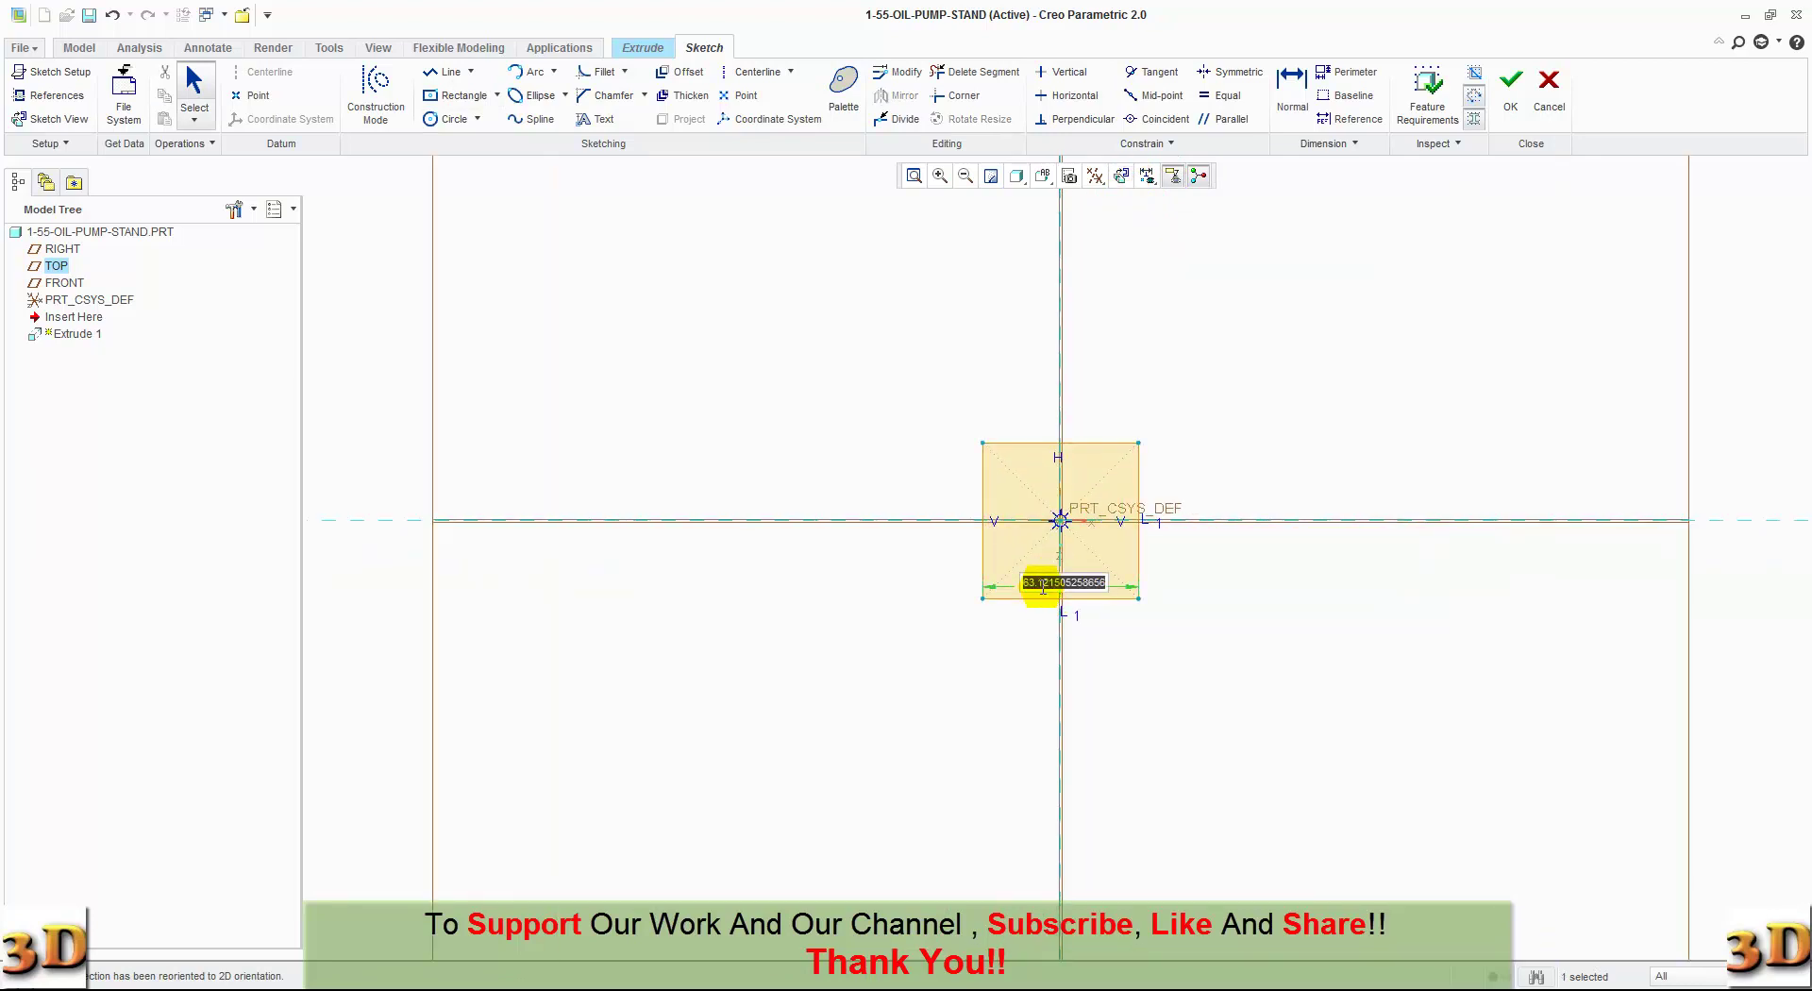
{"action": "type", "text": "11"}
{"action": "key", "text": "Return"}
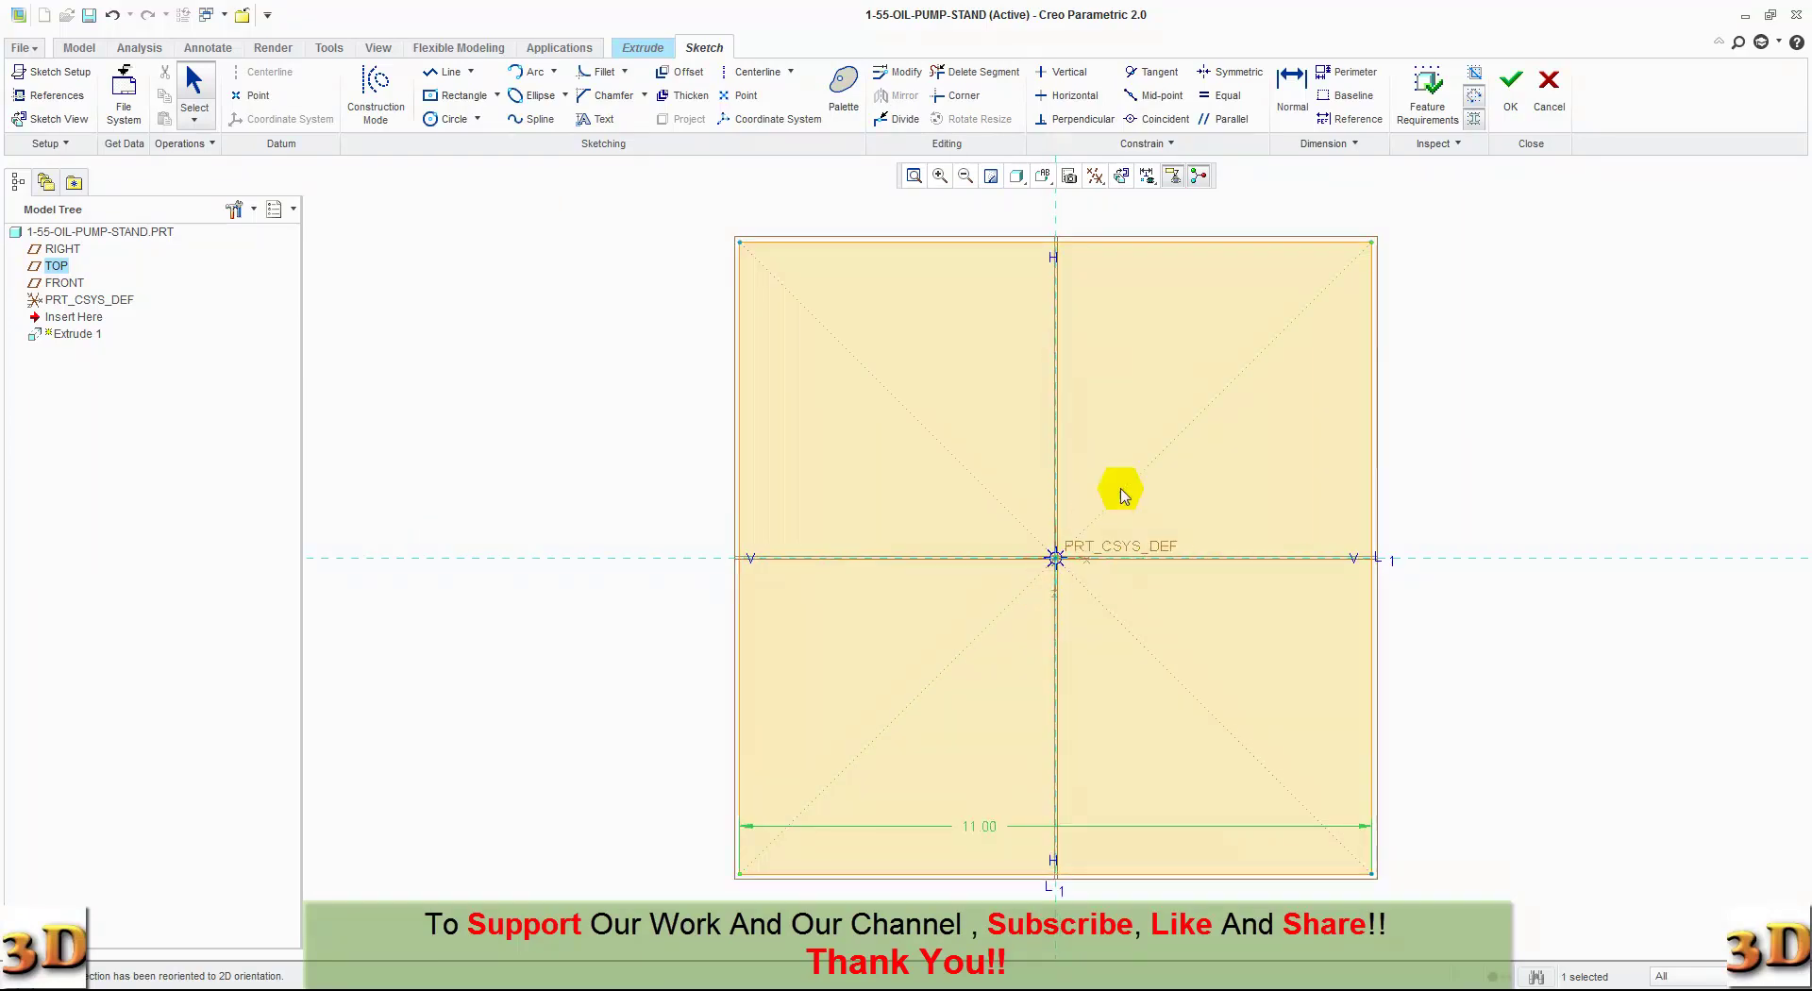
{"action": "left_click", "coordinate": [1509, 95]}
Step: Extrude the square 45.00 deep in the default view, creating the solid block Extrude 1
{"action": "left_click", "coordinate": [1068, 175]}
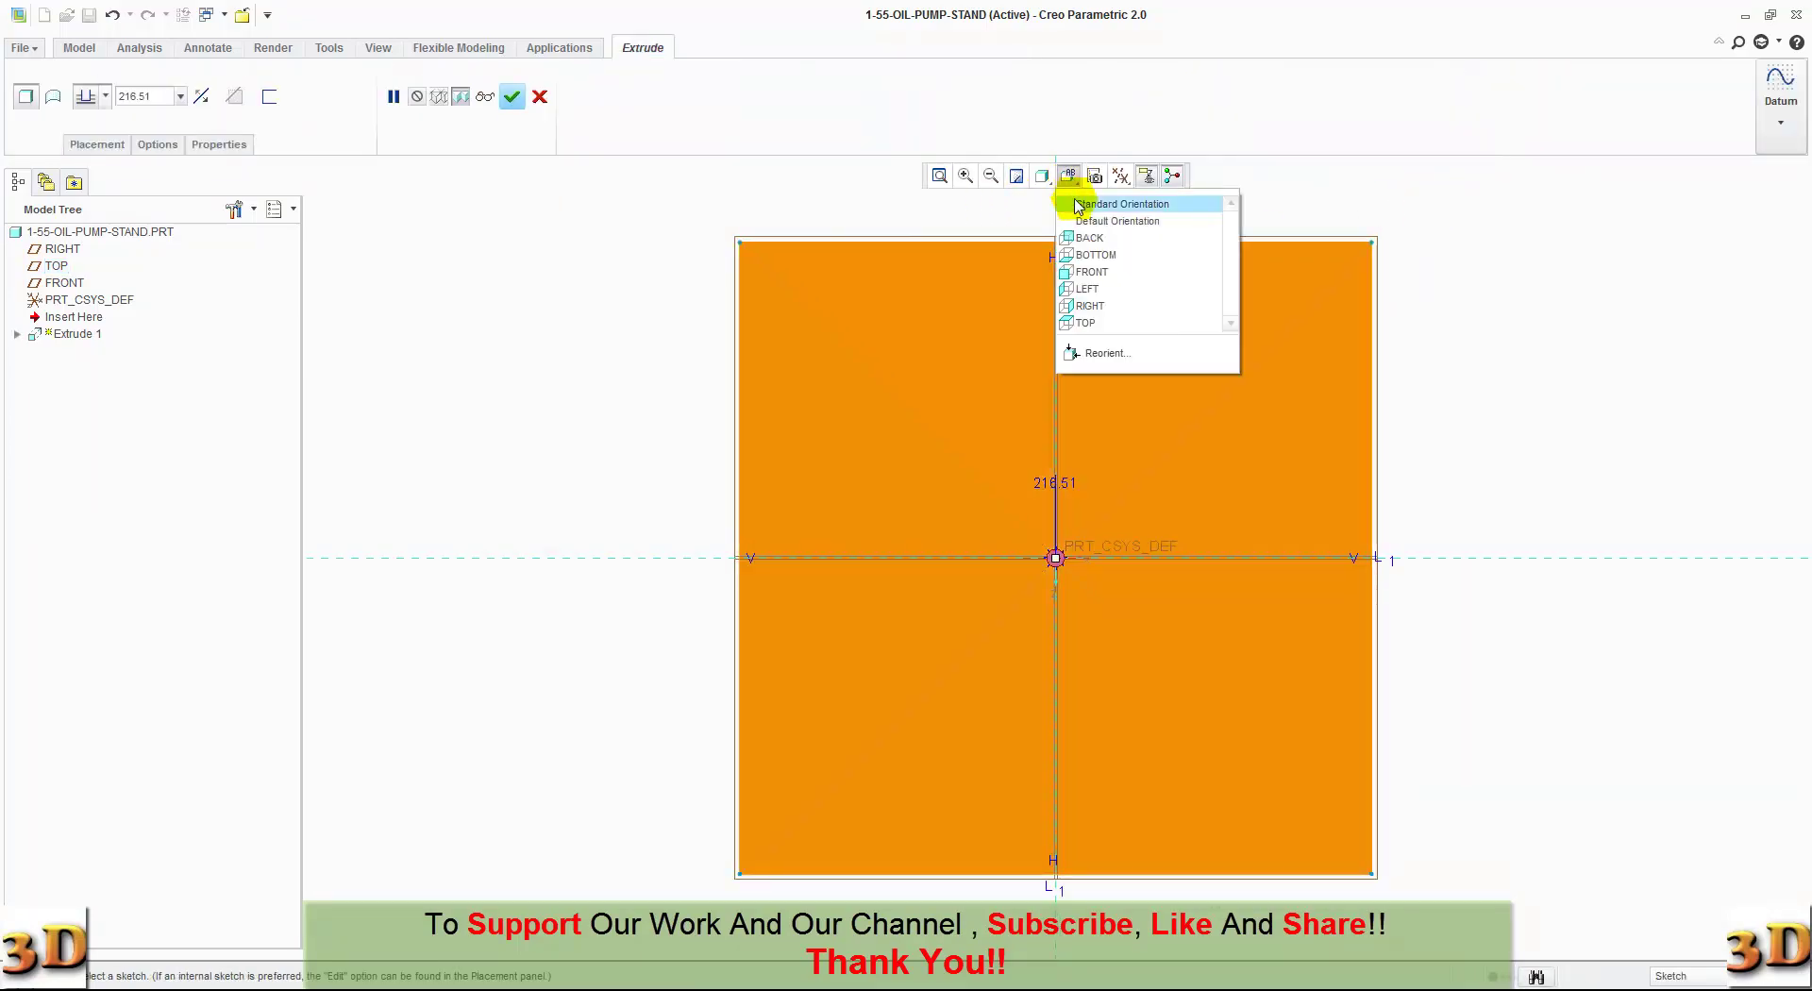
{"action": "left_click", "coordinate": [1075, 201]}
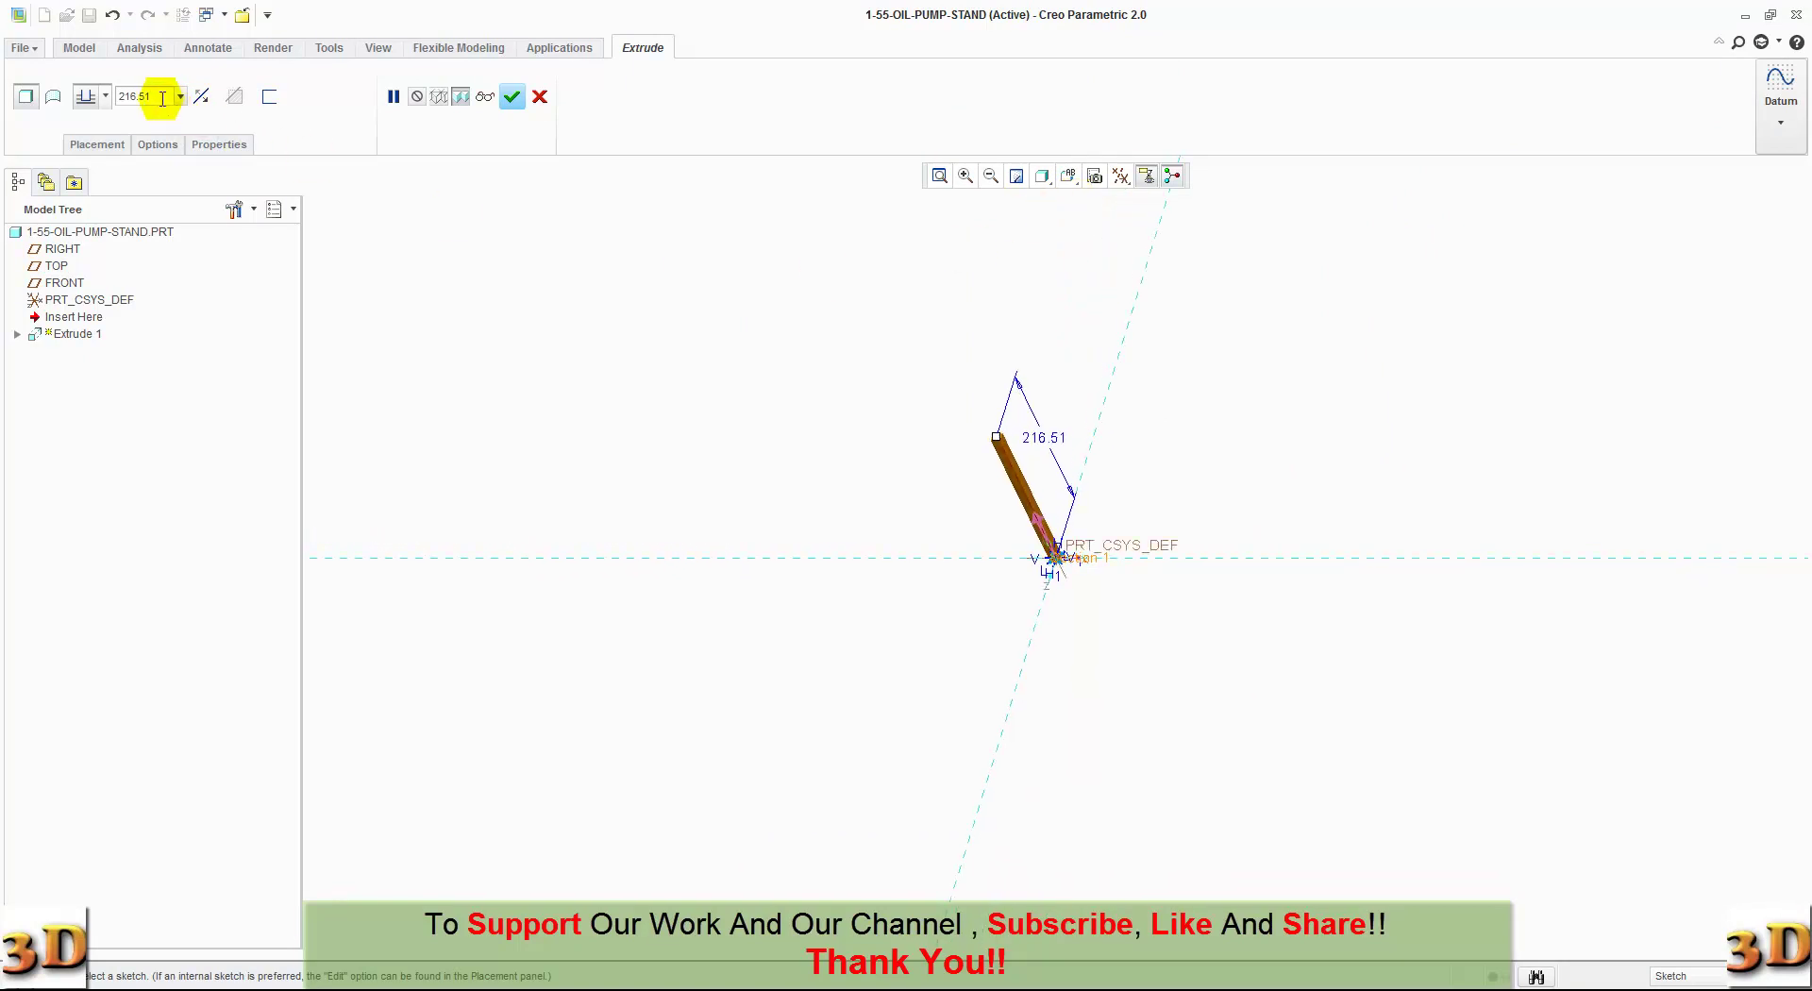
{"action": "type", "text": "45"}
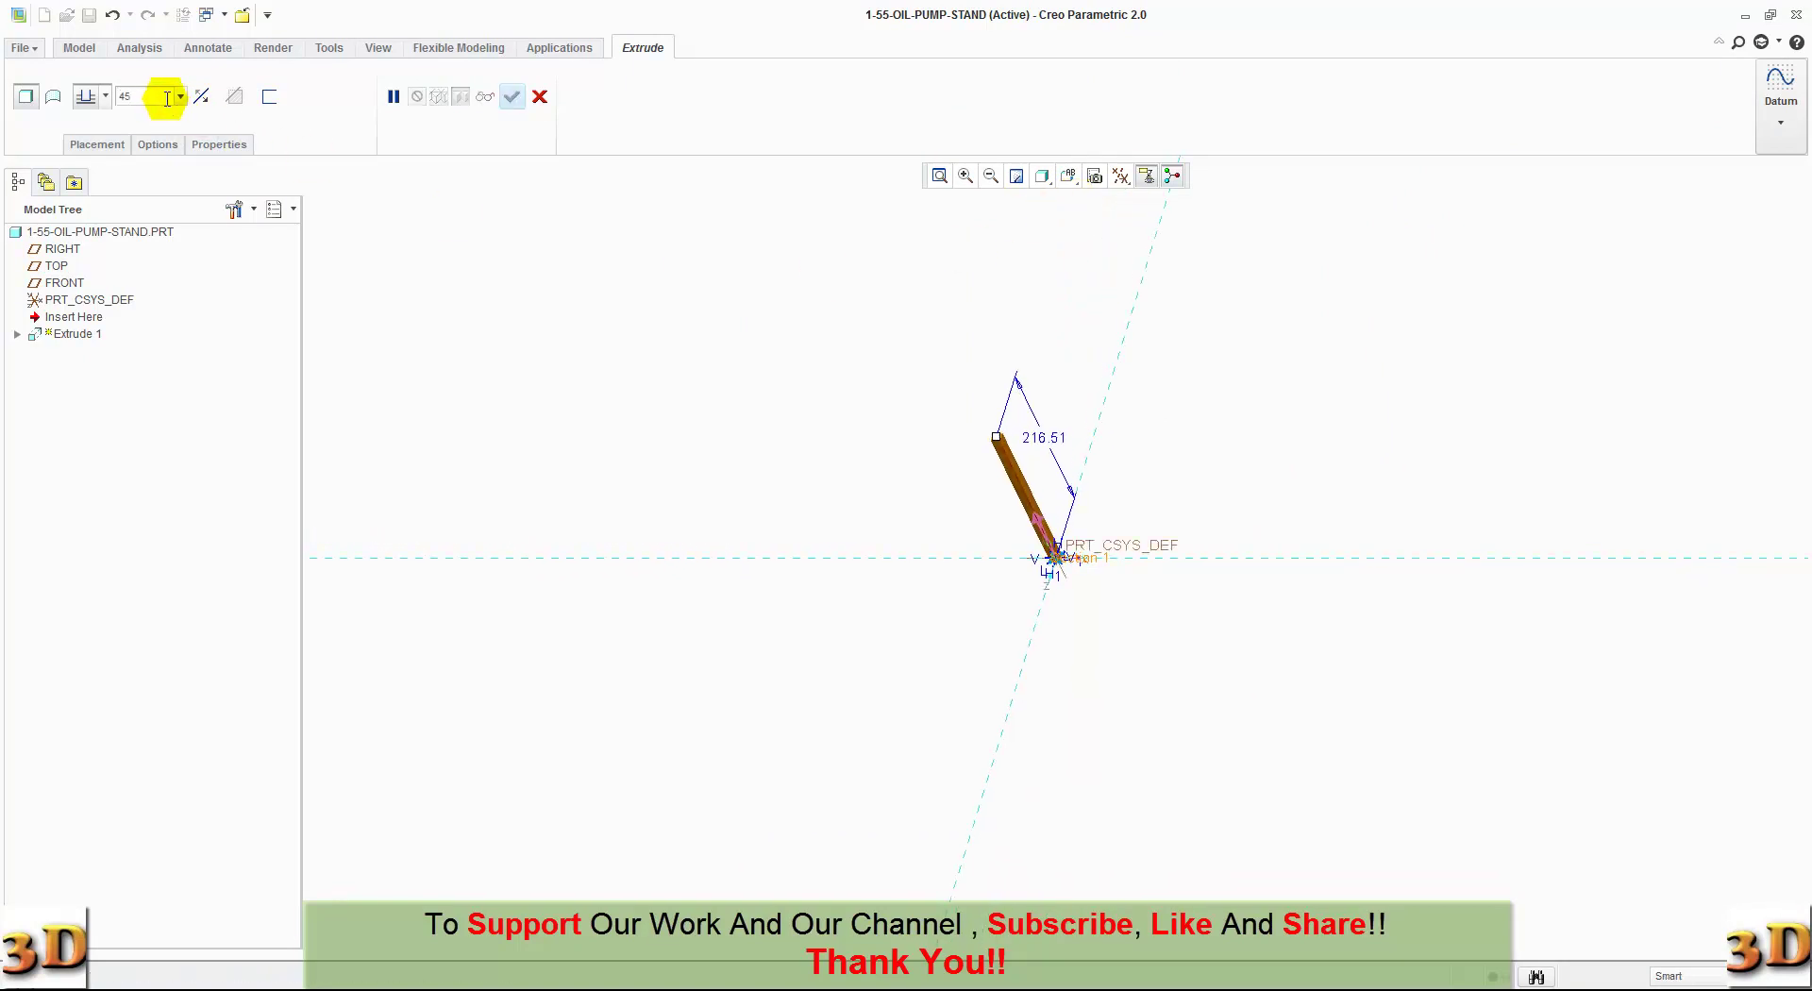
{"action": "key", "text": "Return"}
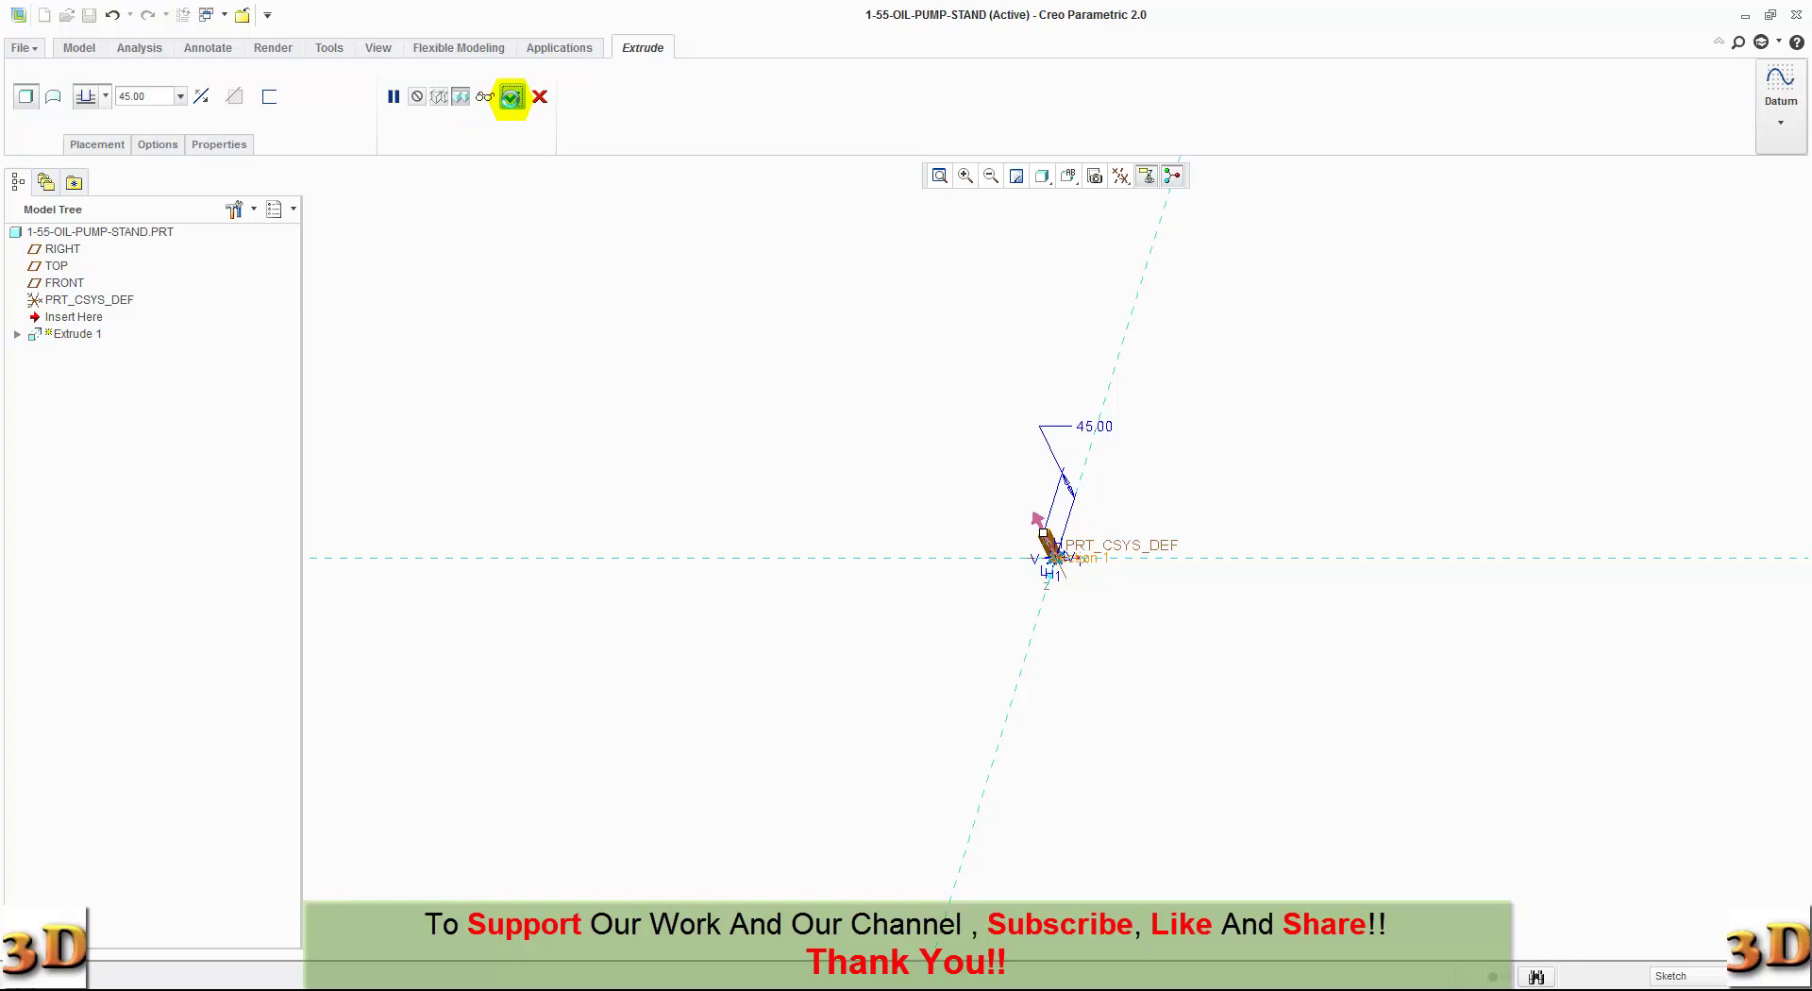
{"action": "left_click", "coordinate": [511, 97]}
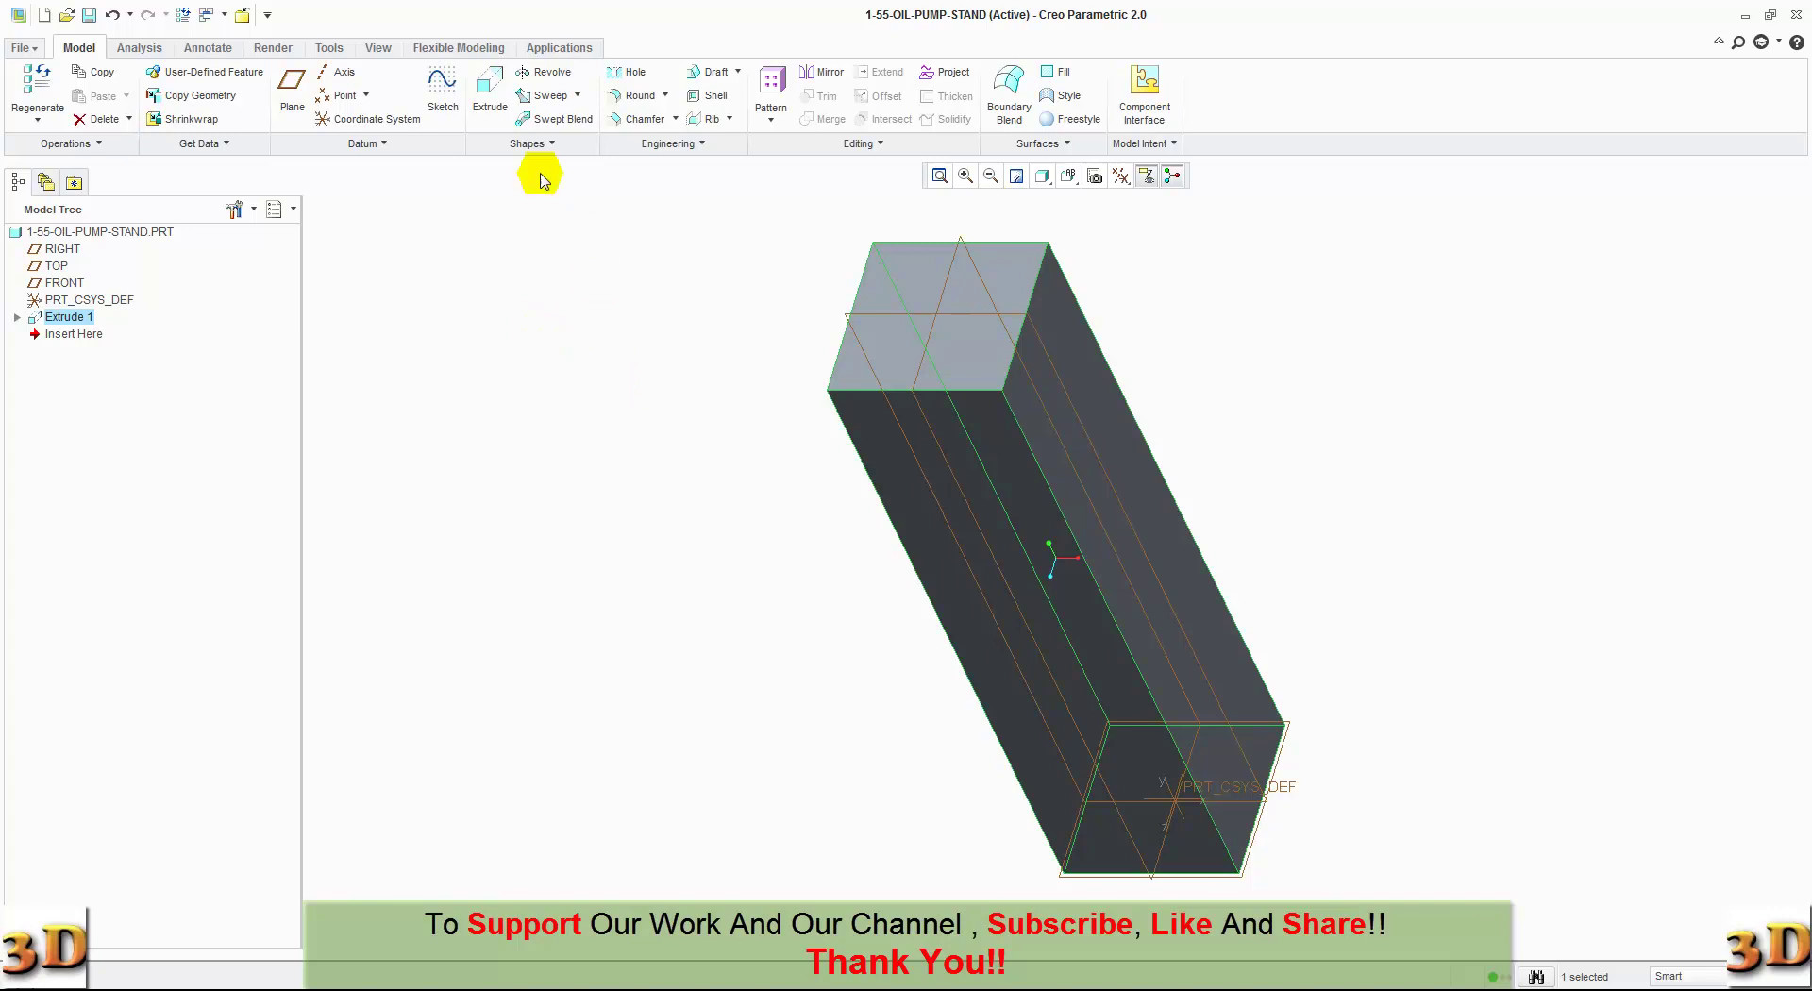
Step: Start a second extrusion sketched on the block's square end face
{"action": "left_click", "coordinate": [488, 90]}
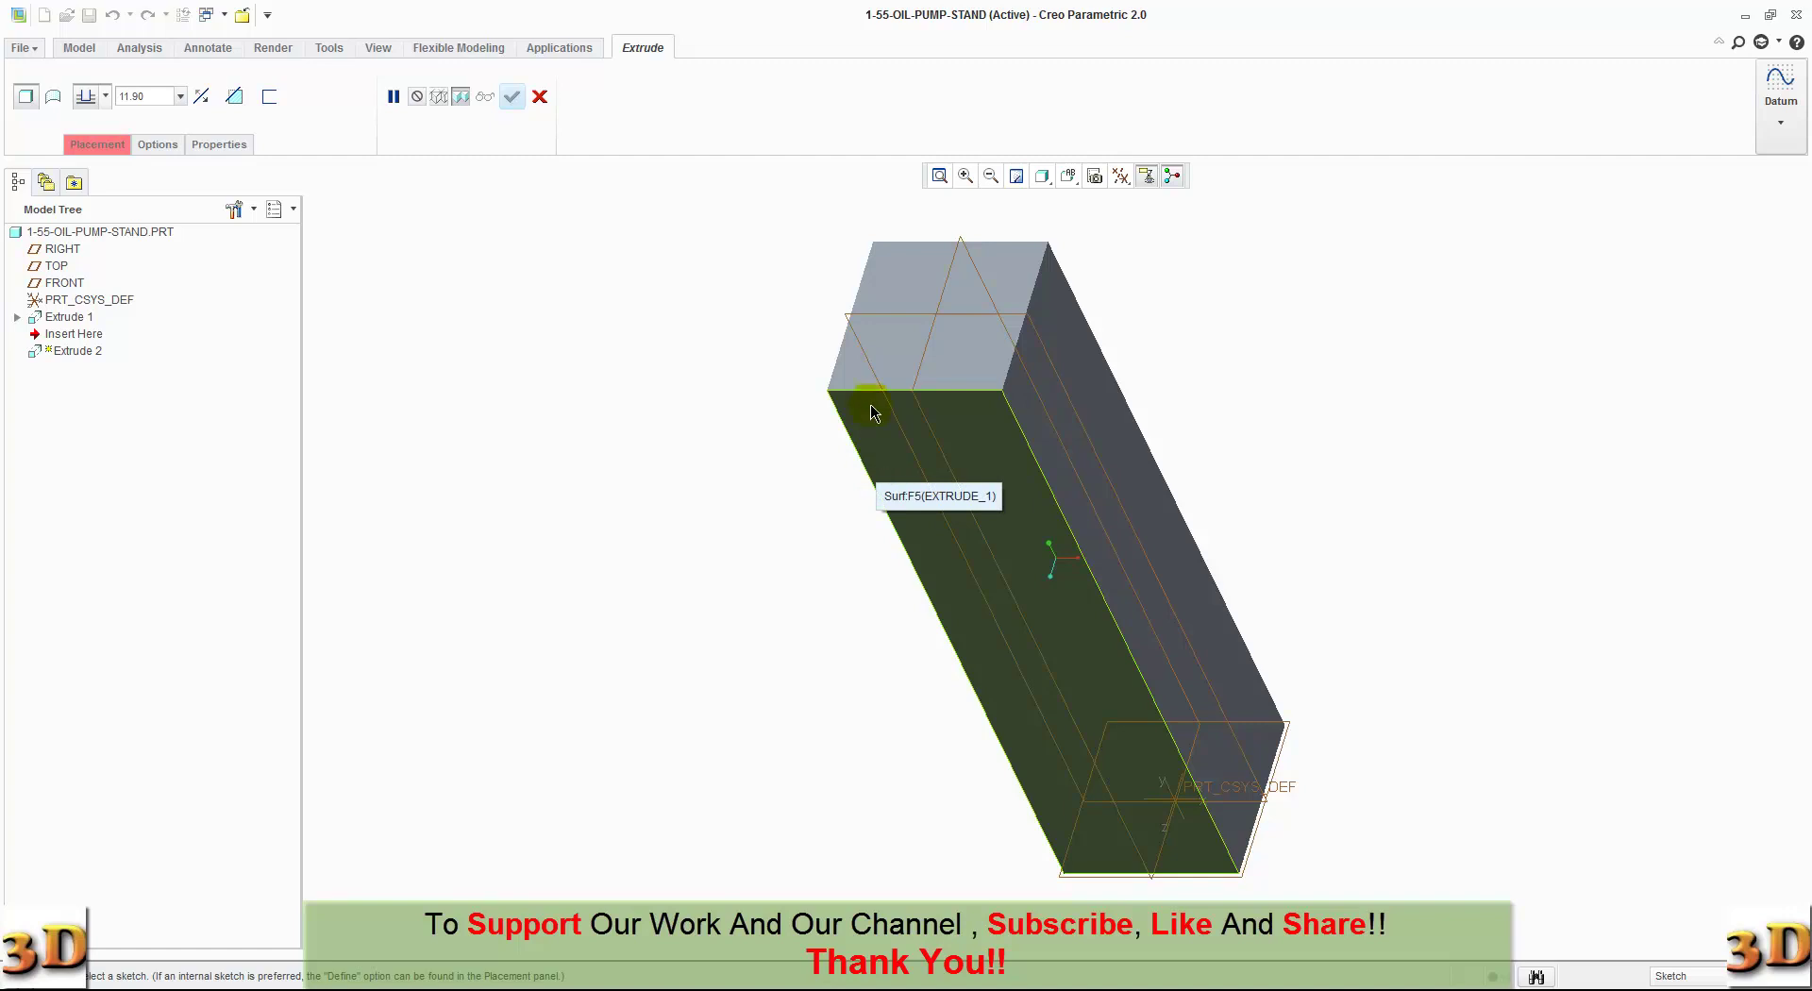
{"action": "left_click", "coordinate": [858, 377]}
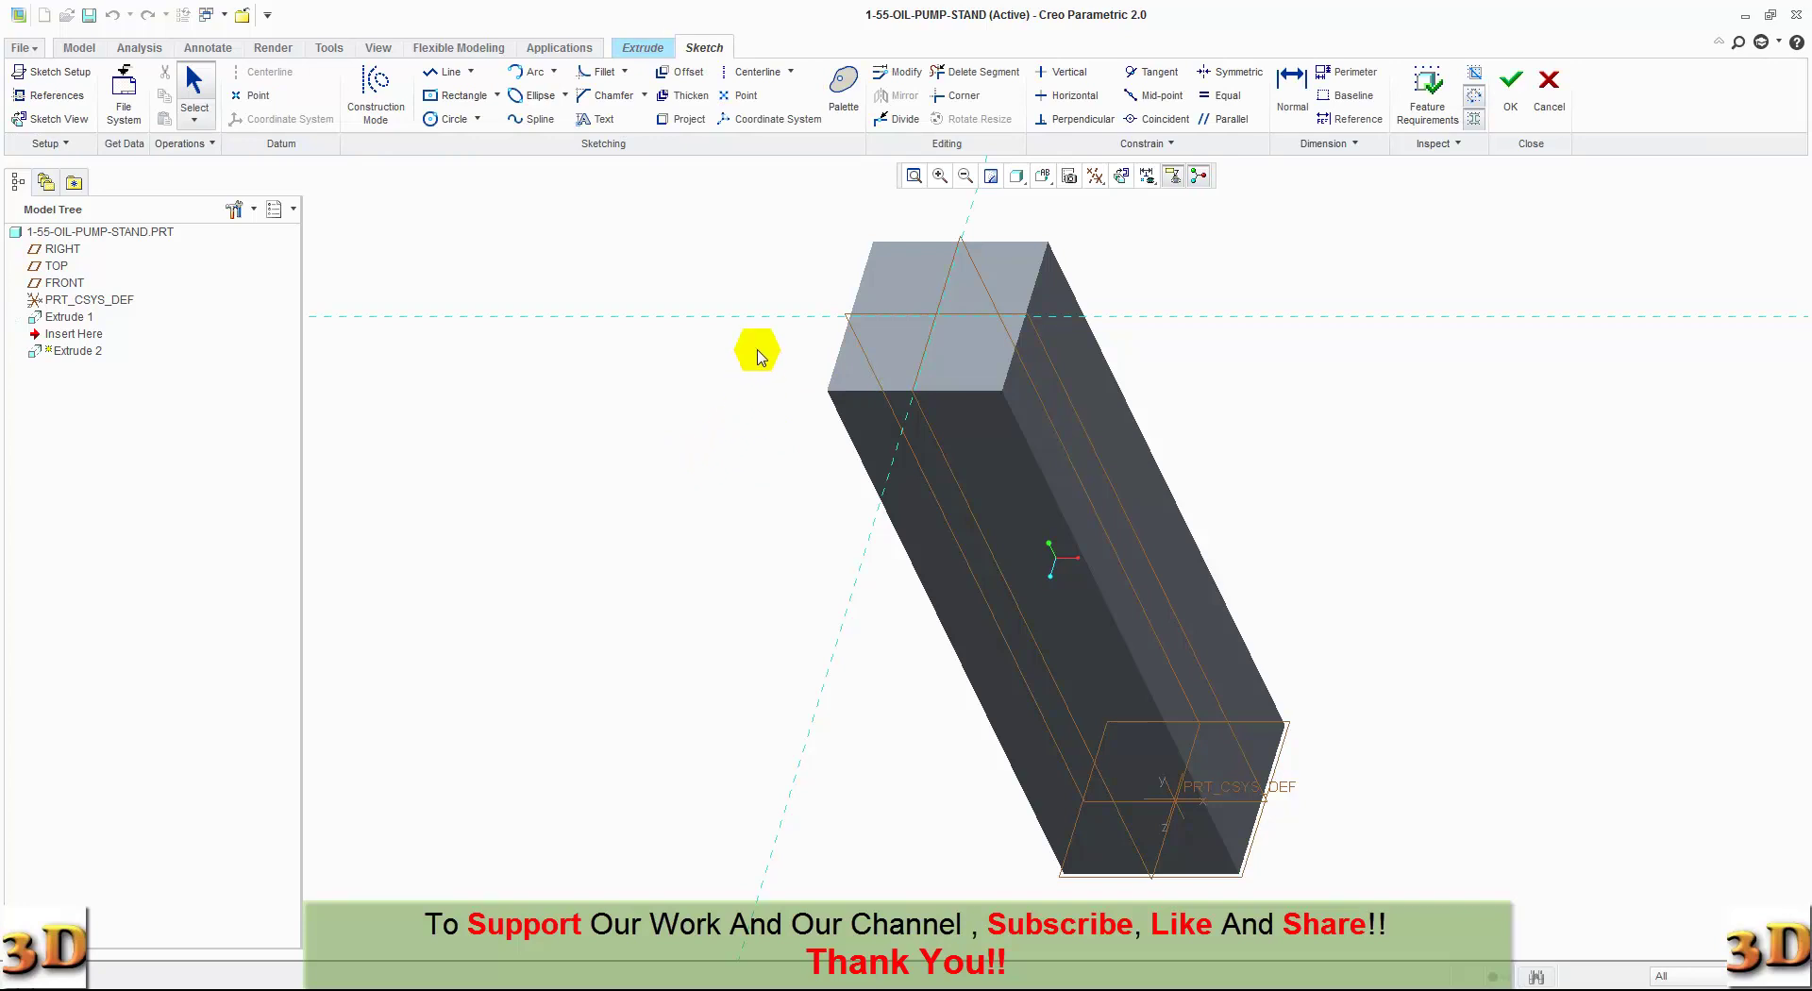
{"action": "left_click", "coordinate": [1121, 176]}
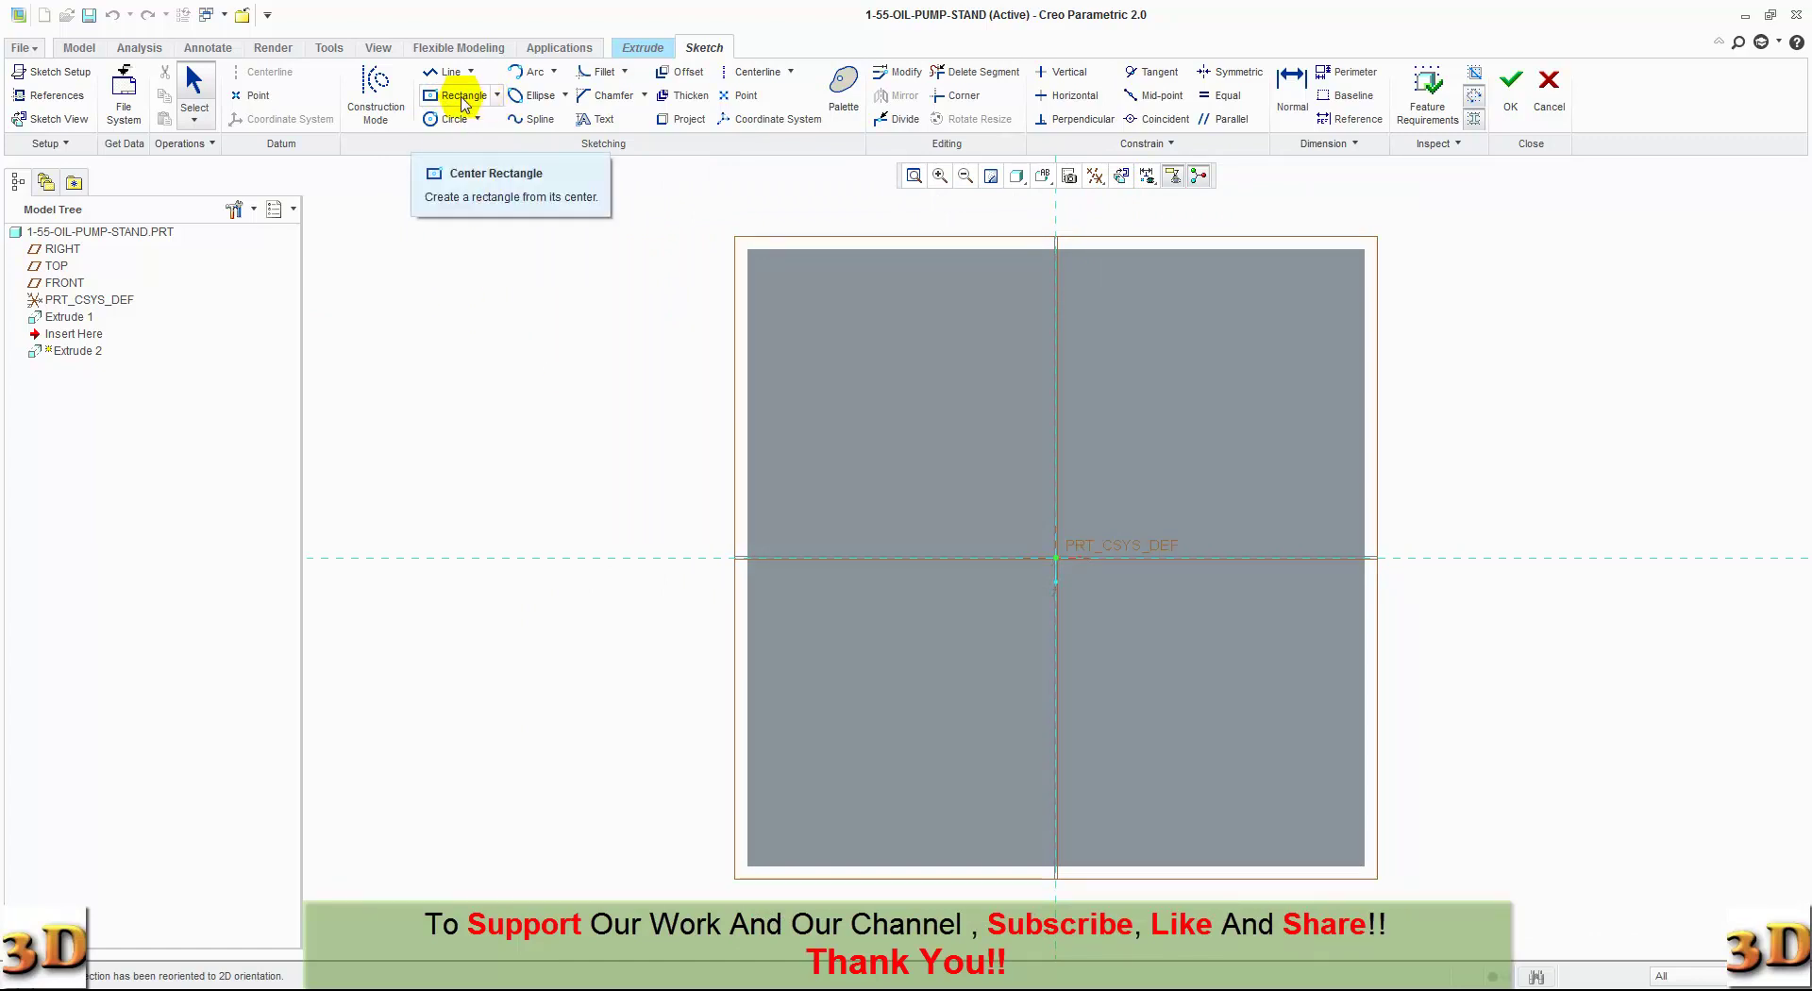
Step: Draw a full-width centre rectangle 2.00 high along the face's bottom edge and accept the sketch
{"action": "left_click", "coordinate": [464, 99]}
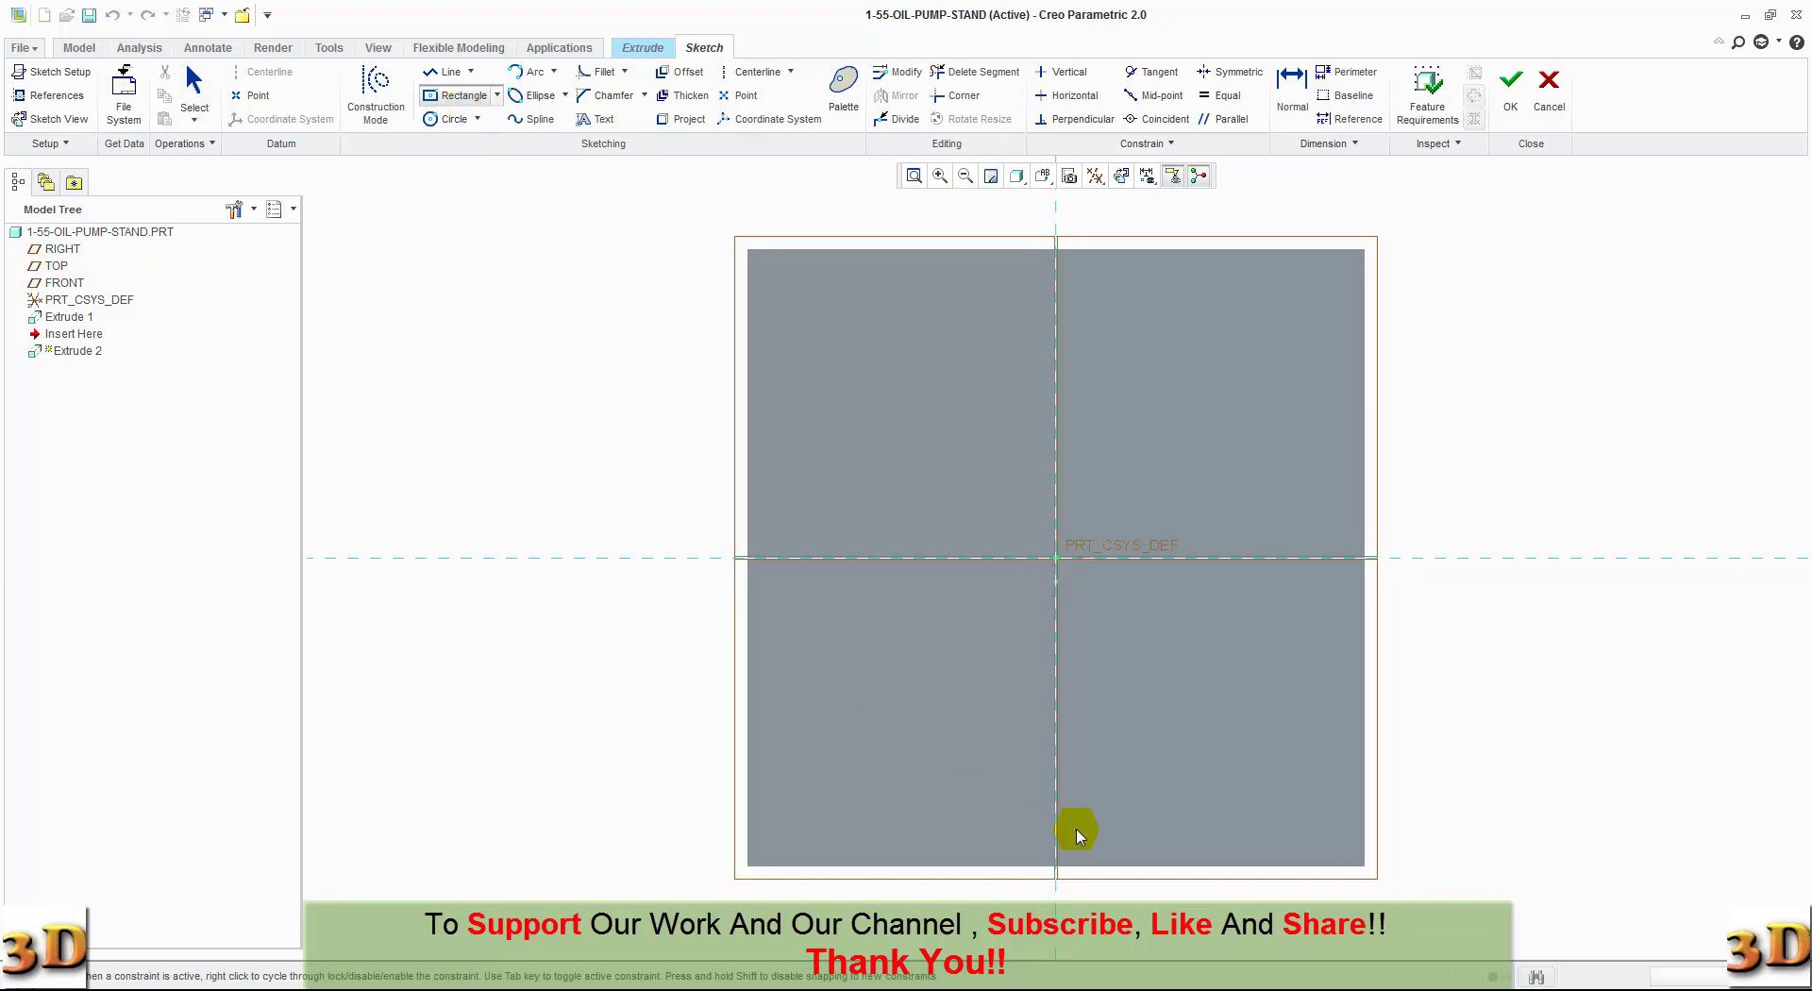
{"action": "left_click", "coordinate": [1053, 808]}
{"action": "left_click", "coordinate": [946, 848]}
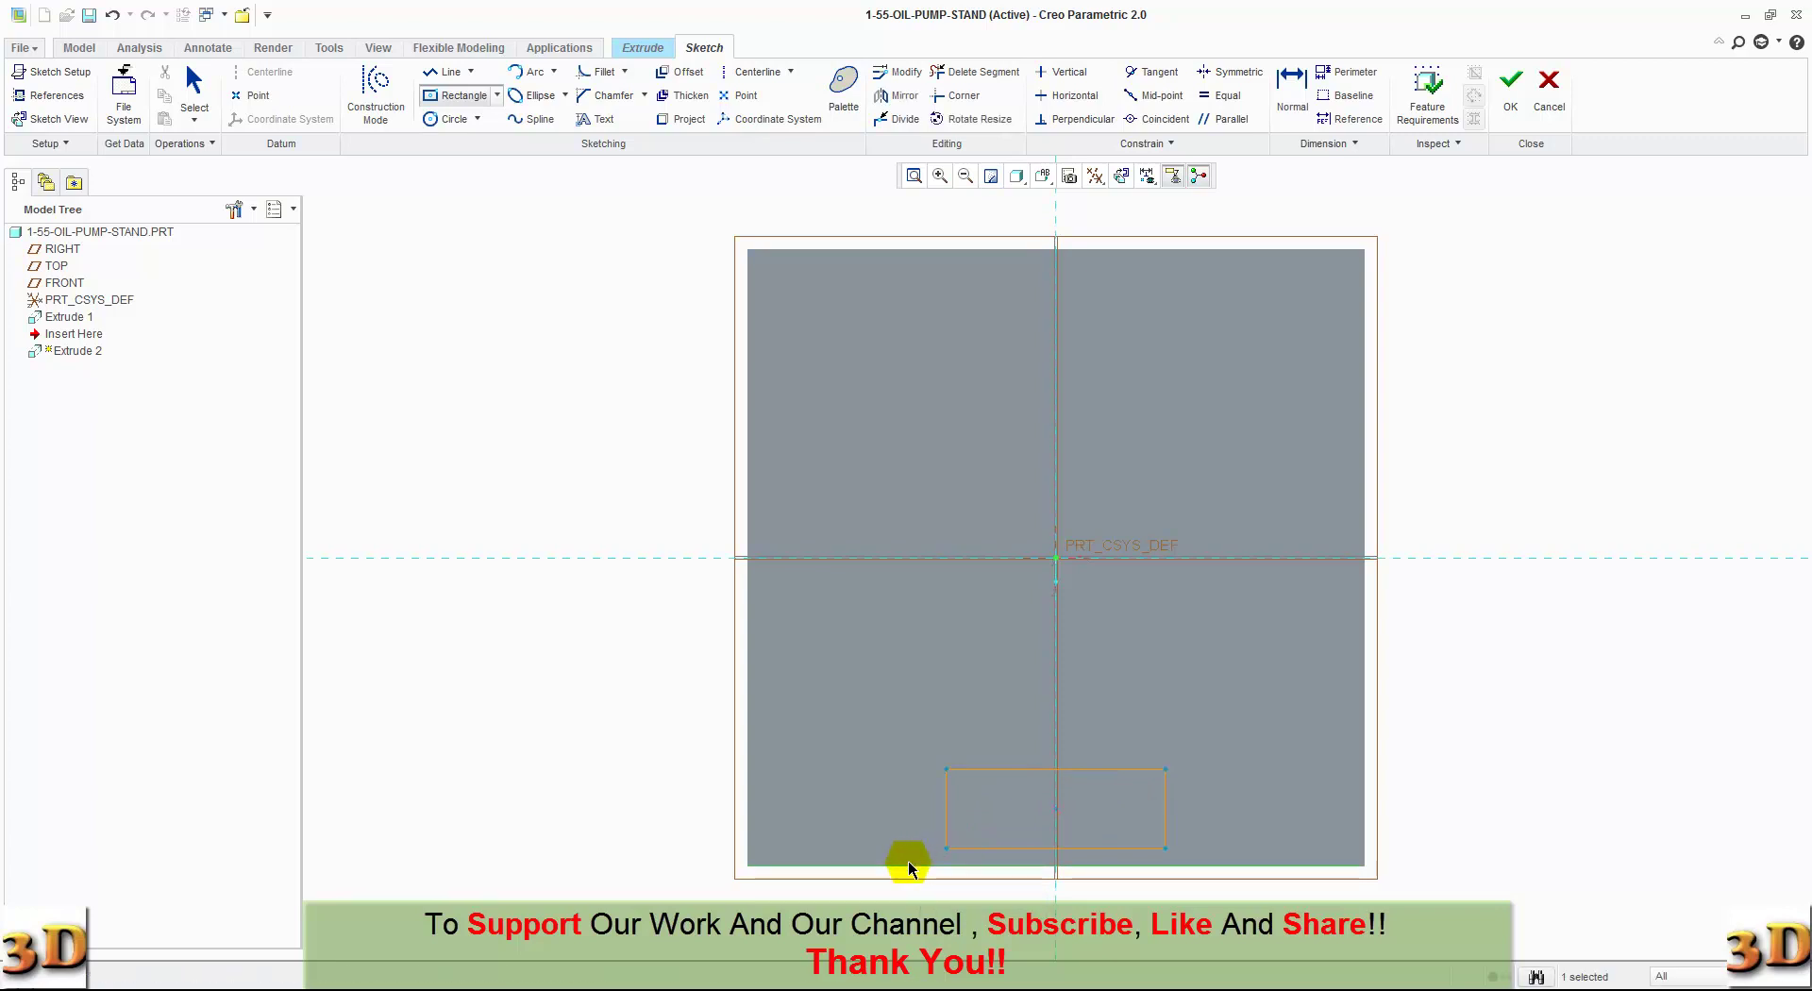
{"action": "left_click_drag", "start_coordinate": [804, 864], "coordinate": [750, 855]}
{"action": "left_click_drag", "start_coordinate": [750, 855], "coordinate": [754, 865]}
{"action": "middle_click", "coordinate": [755, 864]}
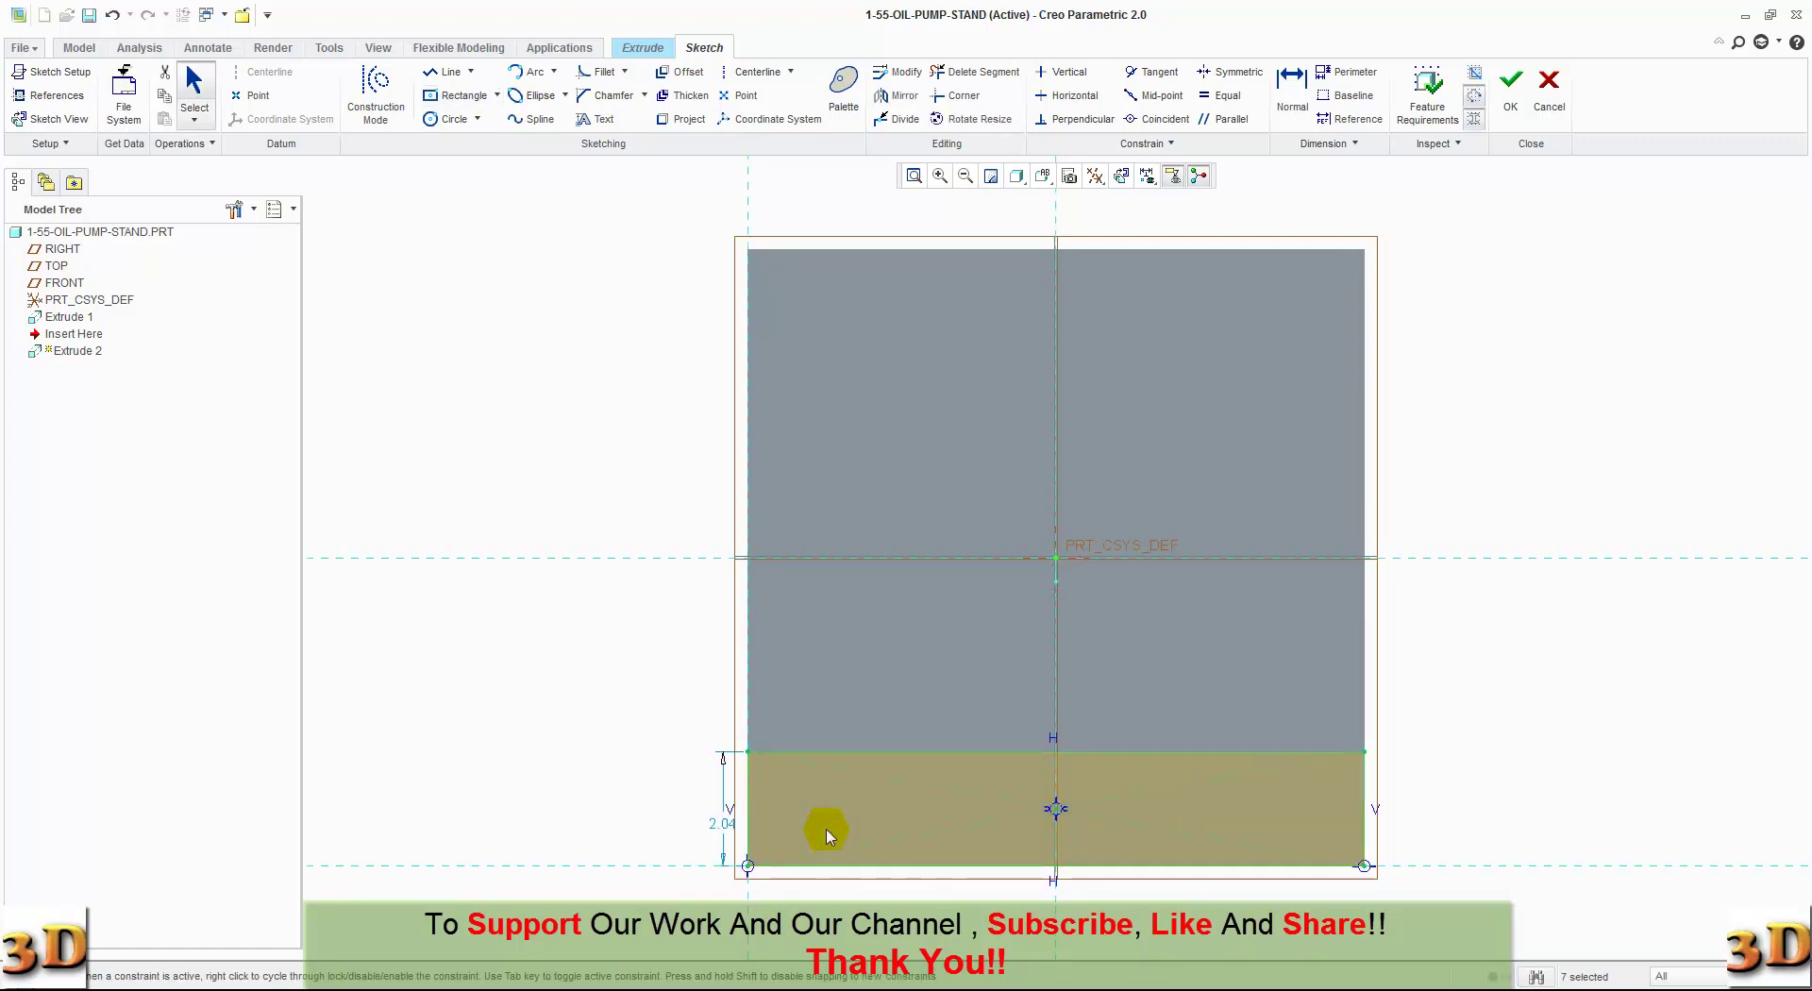
{"action": "double_click", "coordinate": [727, 829]}
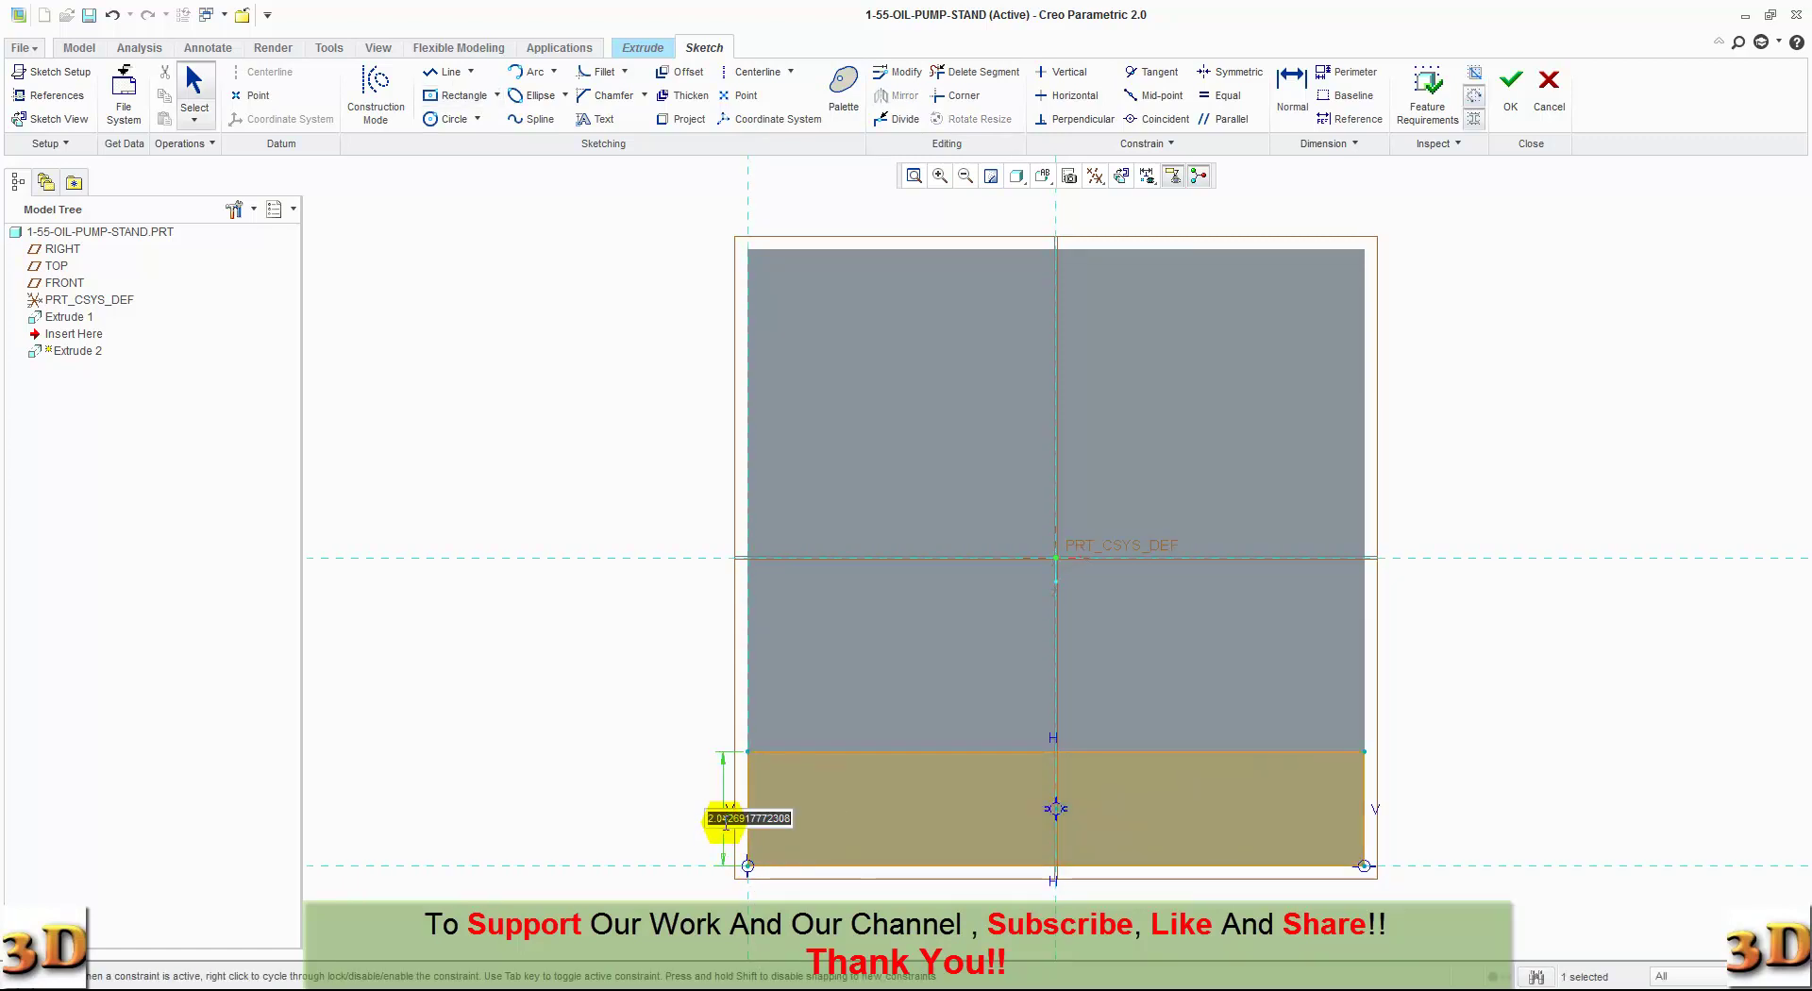
{"action": "type", "text": "2"}
{"action": "key", "text": "Return"}
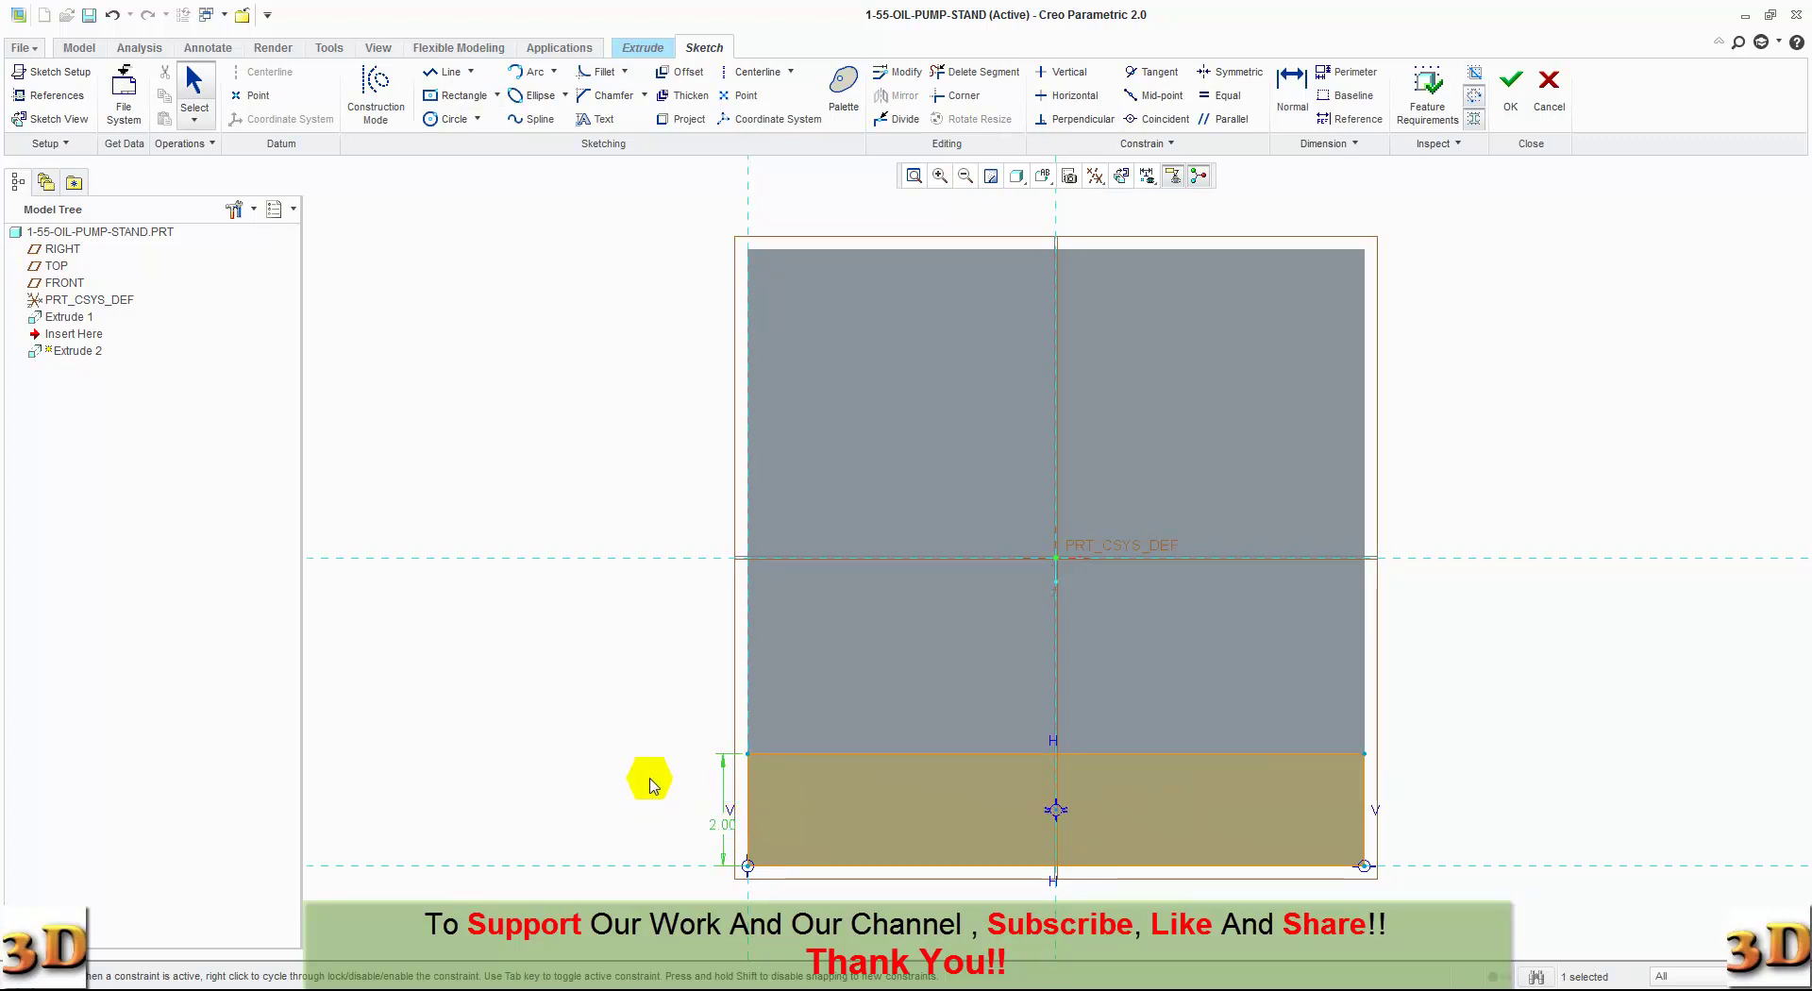
{"action": "left_click", "coordinate": [1505, 104]}
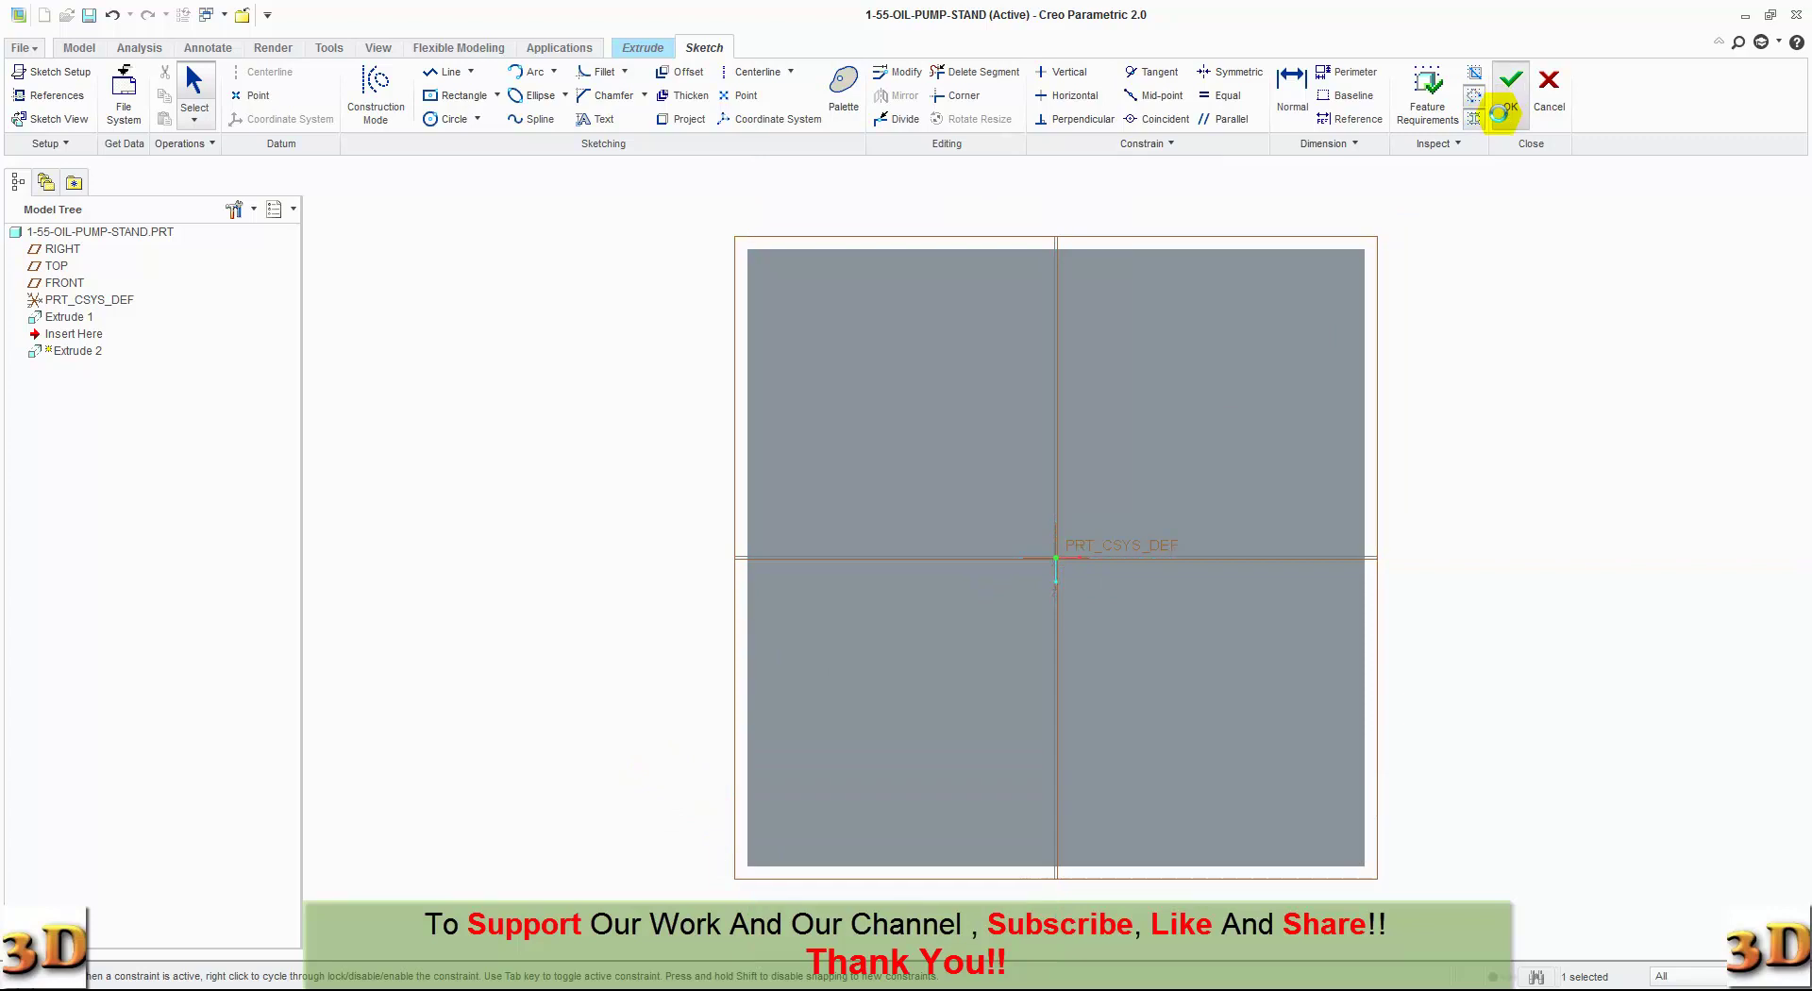
Step: Make Extrude 2 a 17.50-deep Remove Material cut pointing into the block
{"action": "left_click", "coordinate": [1069, 176]}
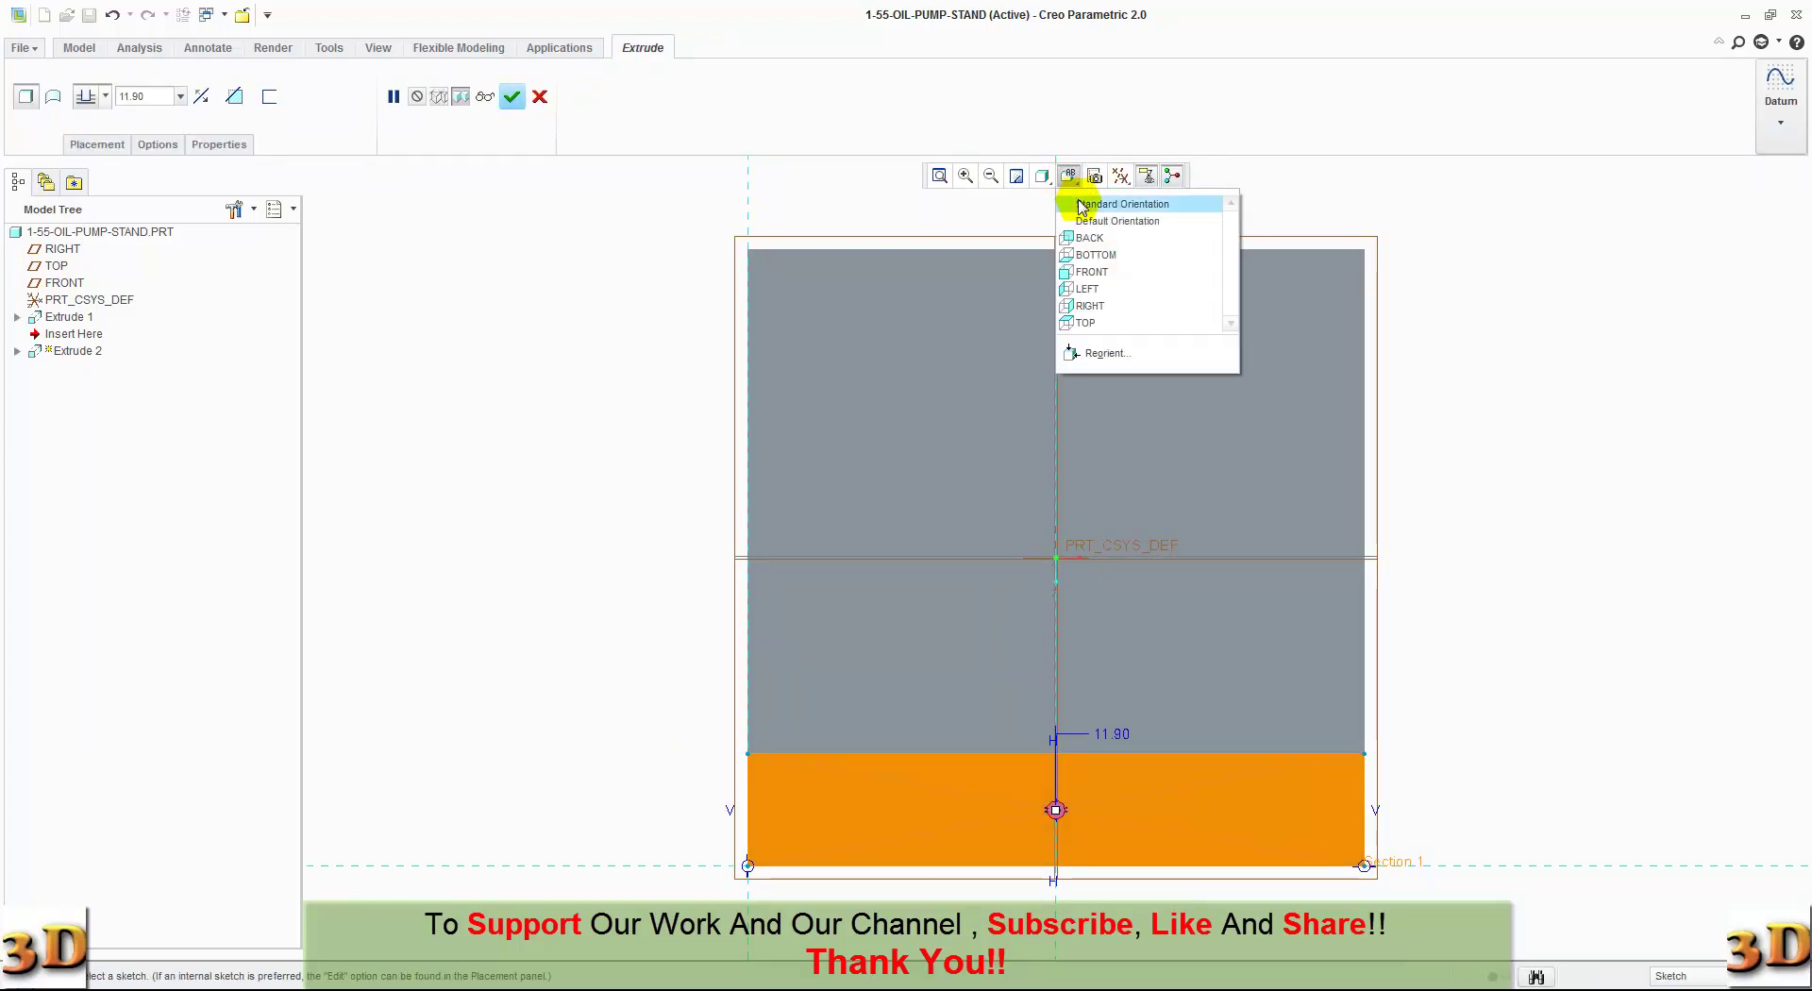
{"action": "left_click", "coordinate": [1082, 206]}
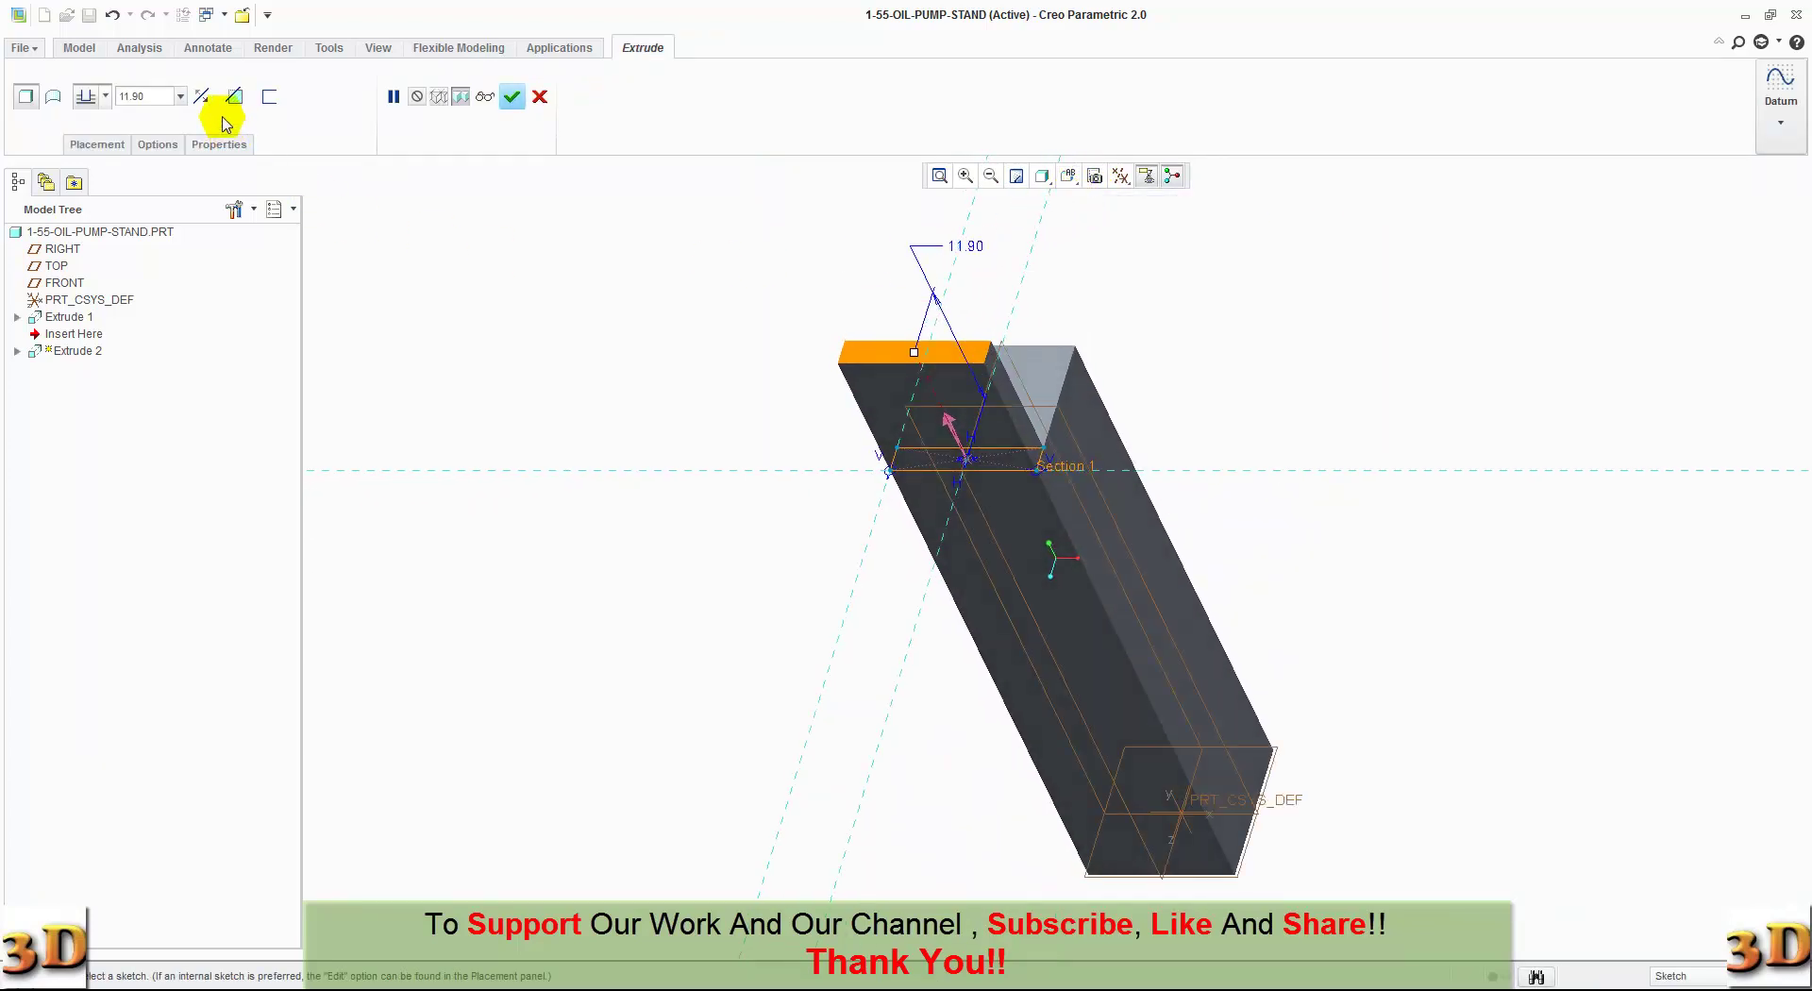
{"action": "left_click", "coordinate": [201, 95]}
{"action": "left_click", "coordinate": [234, 95]}
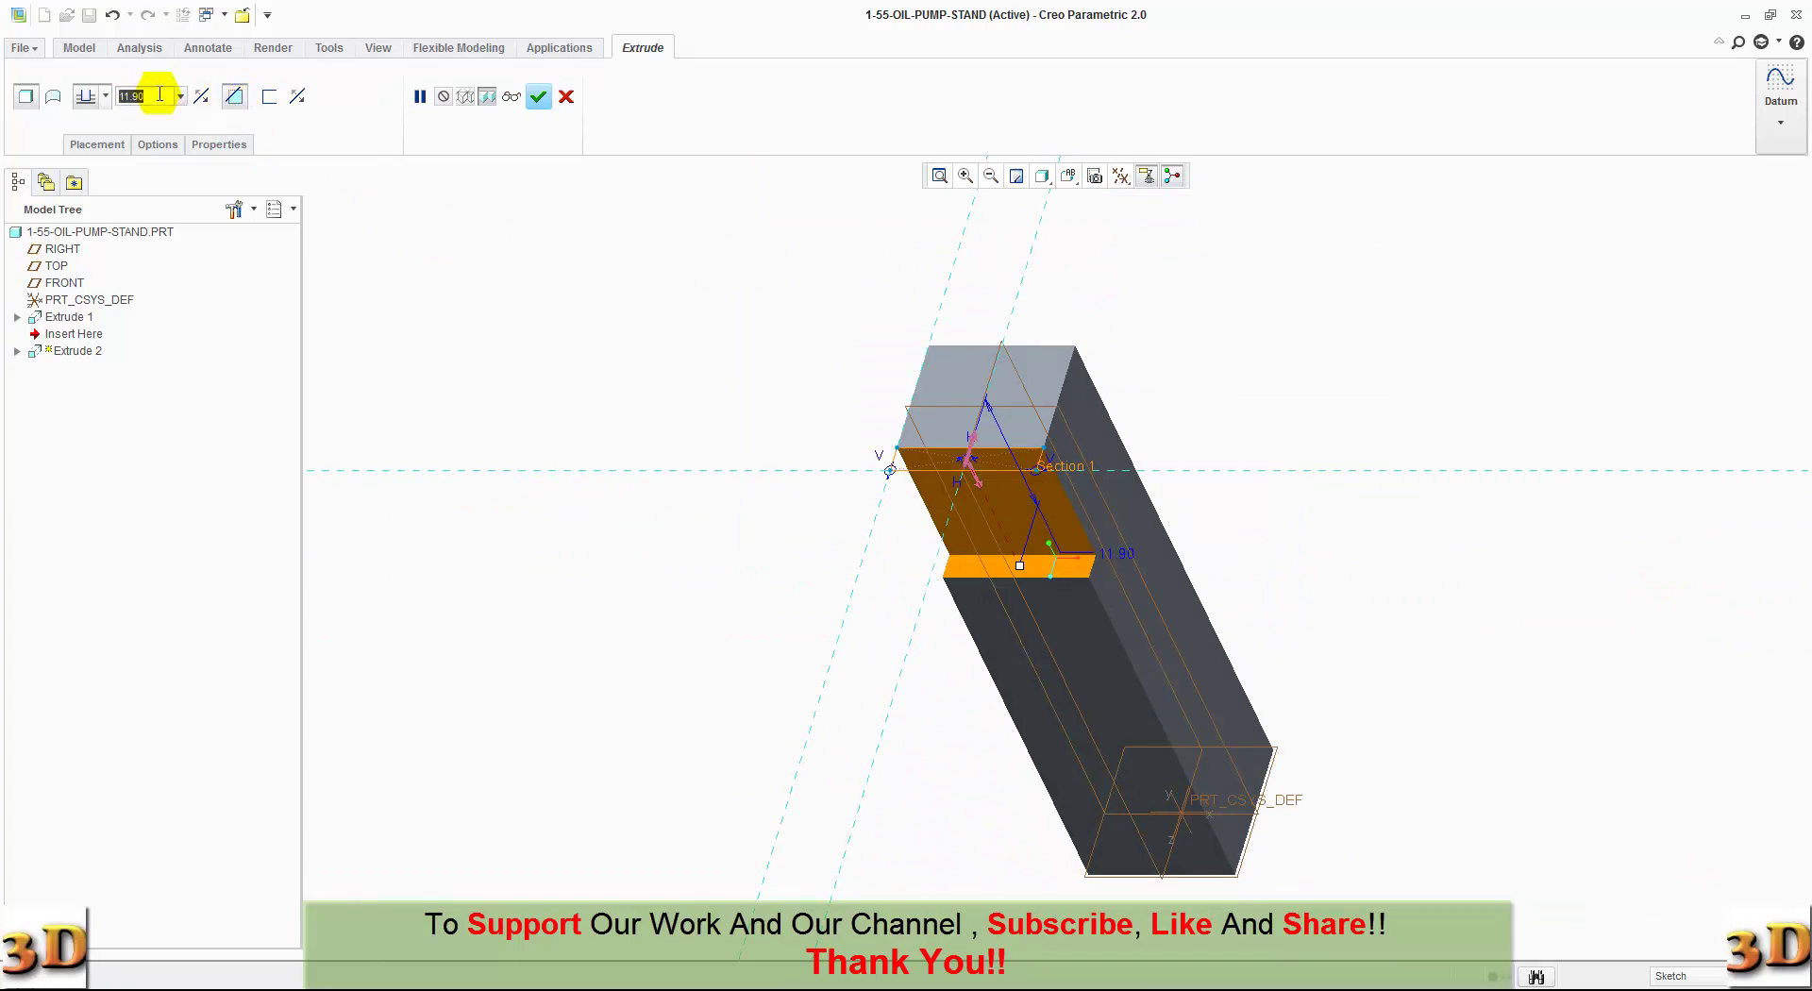
{"action": "type", "text": "17.5"}
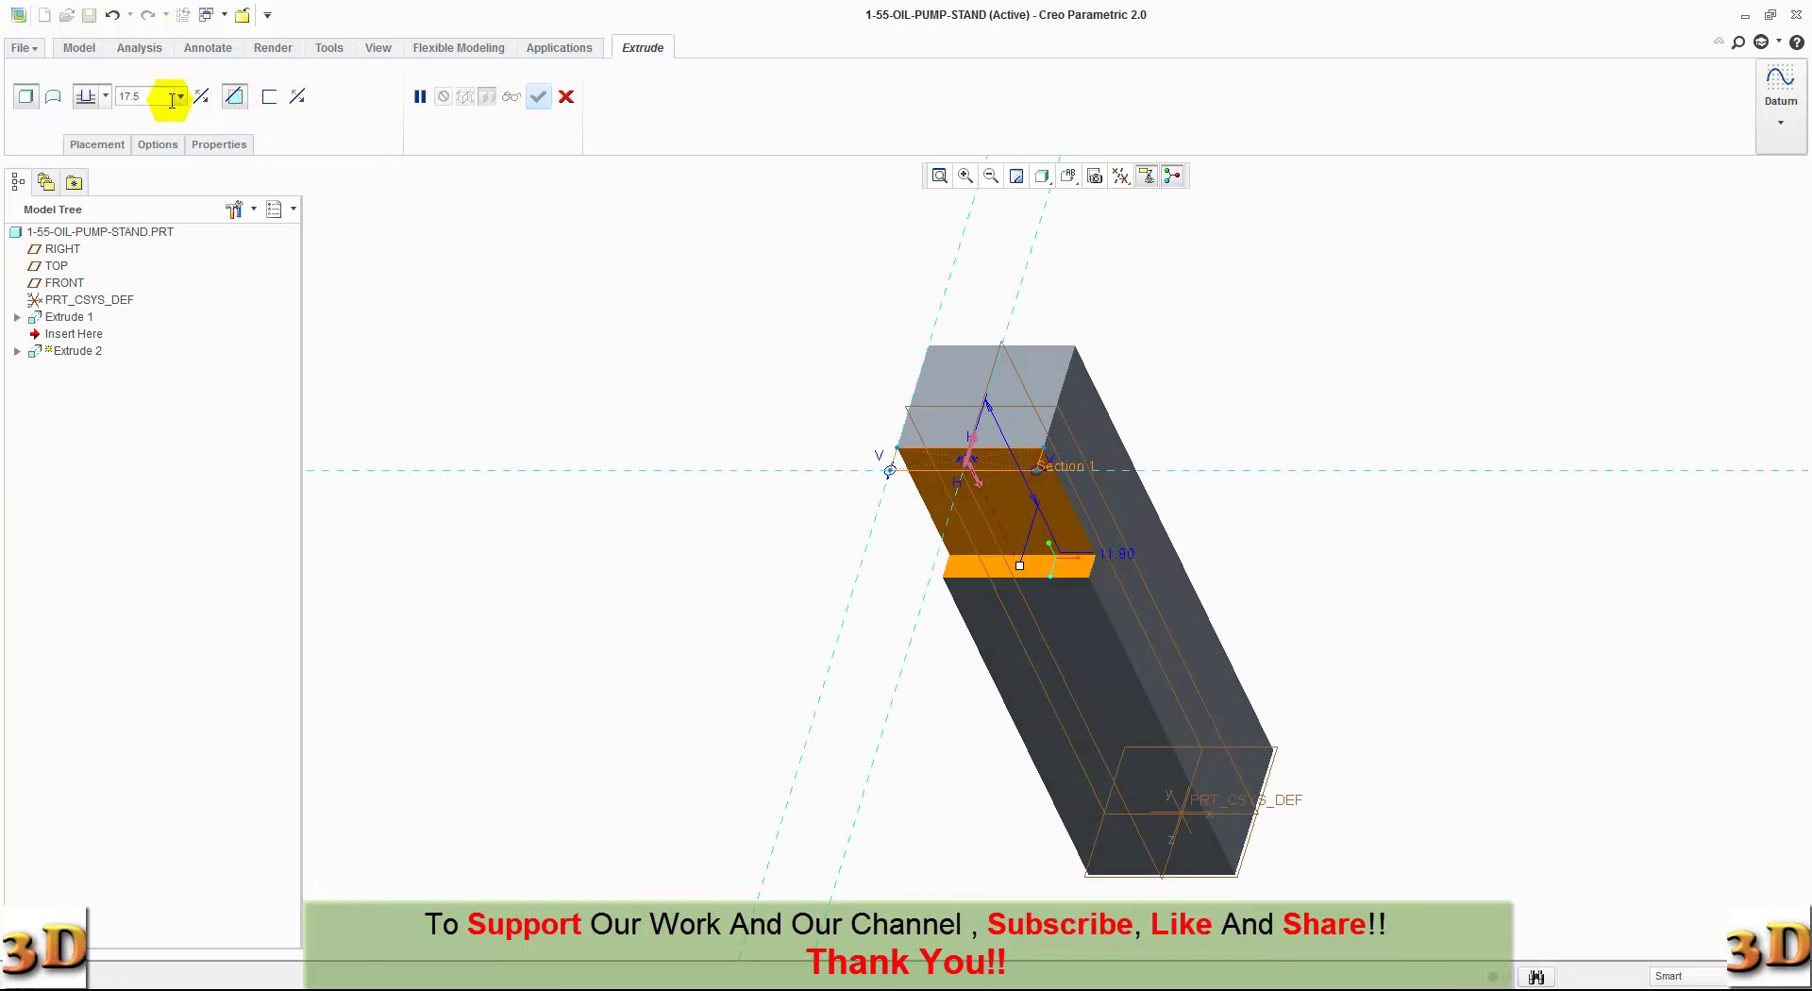
{"action": "key", "text": "Return"}
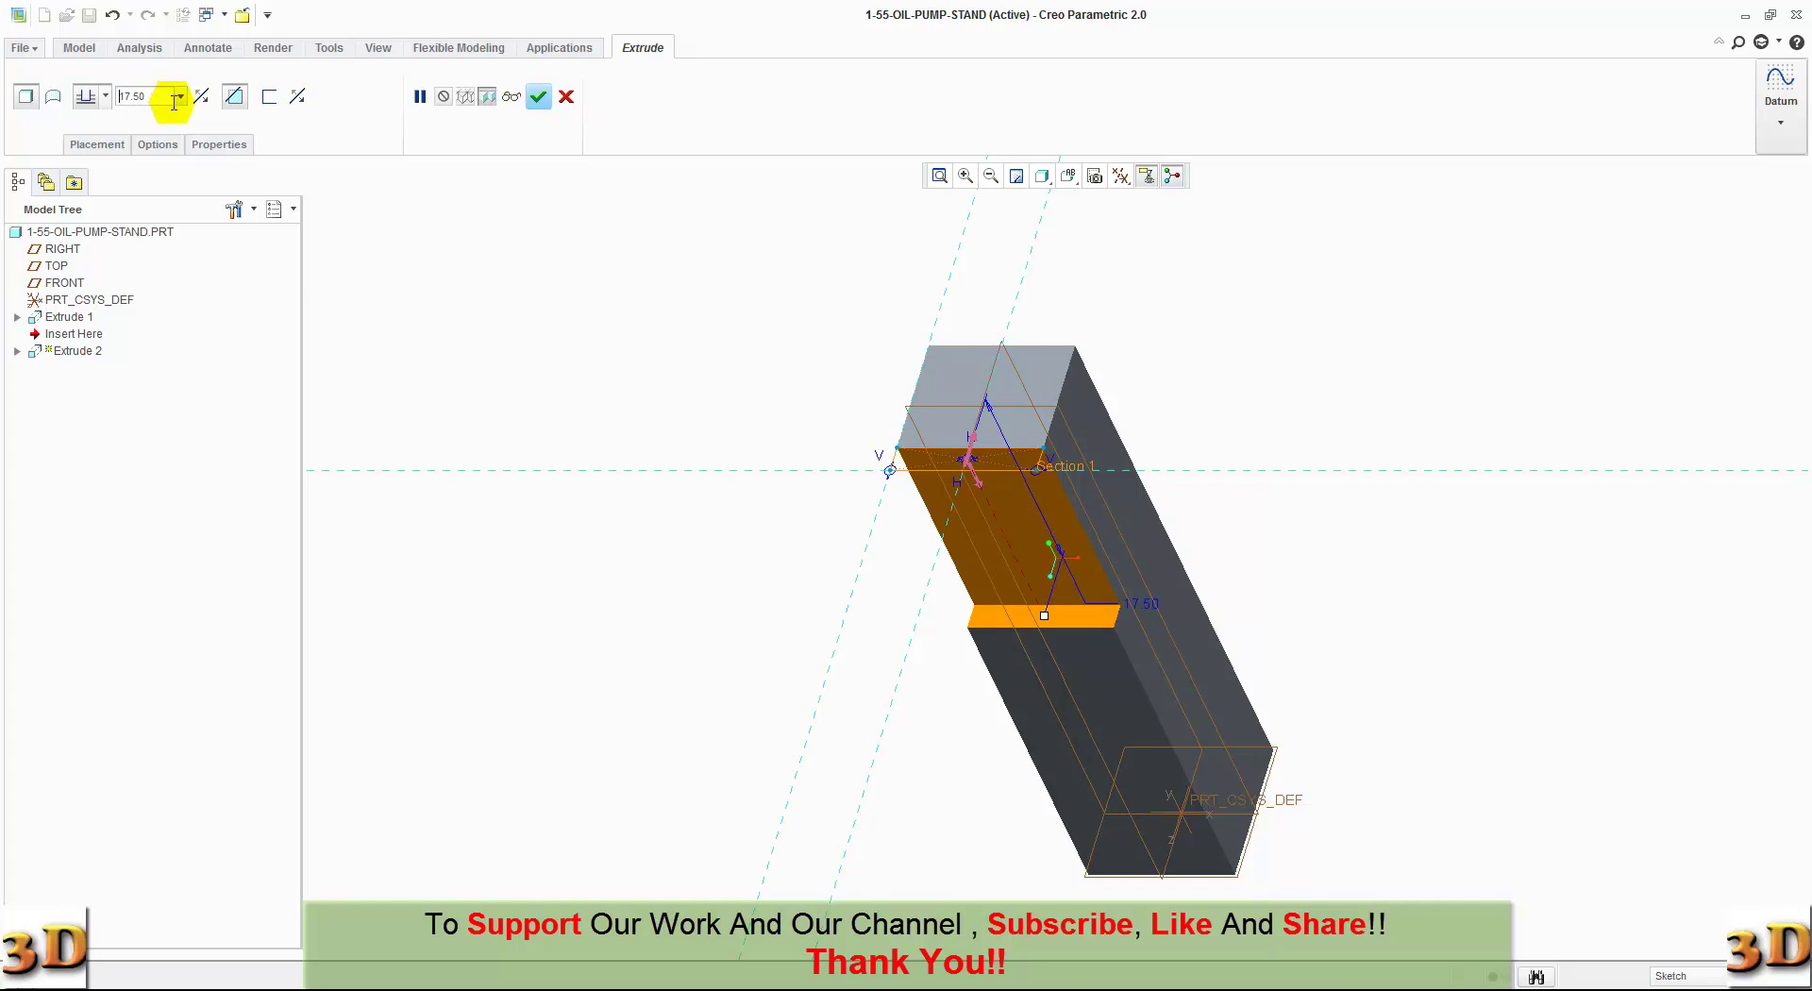
{"action": "left_click", "coordinate": [539, 96]}
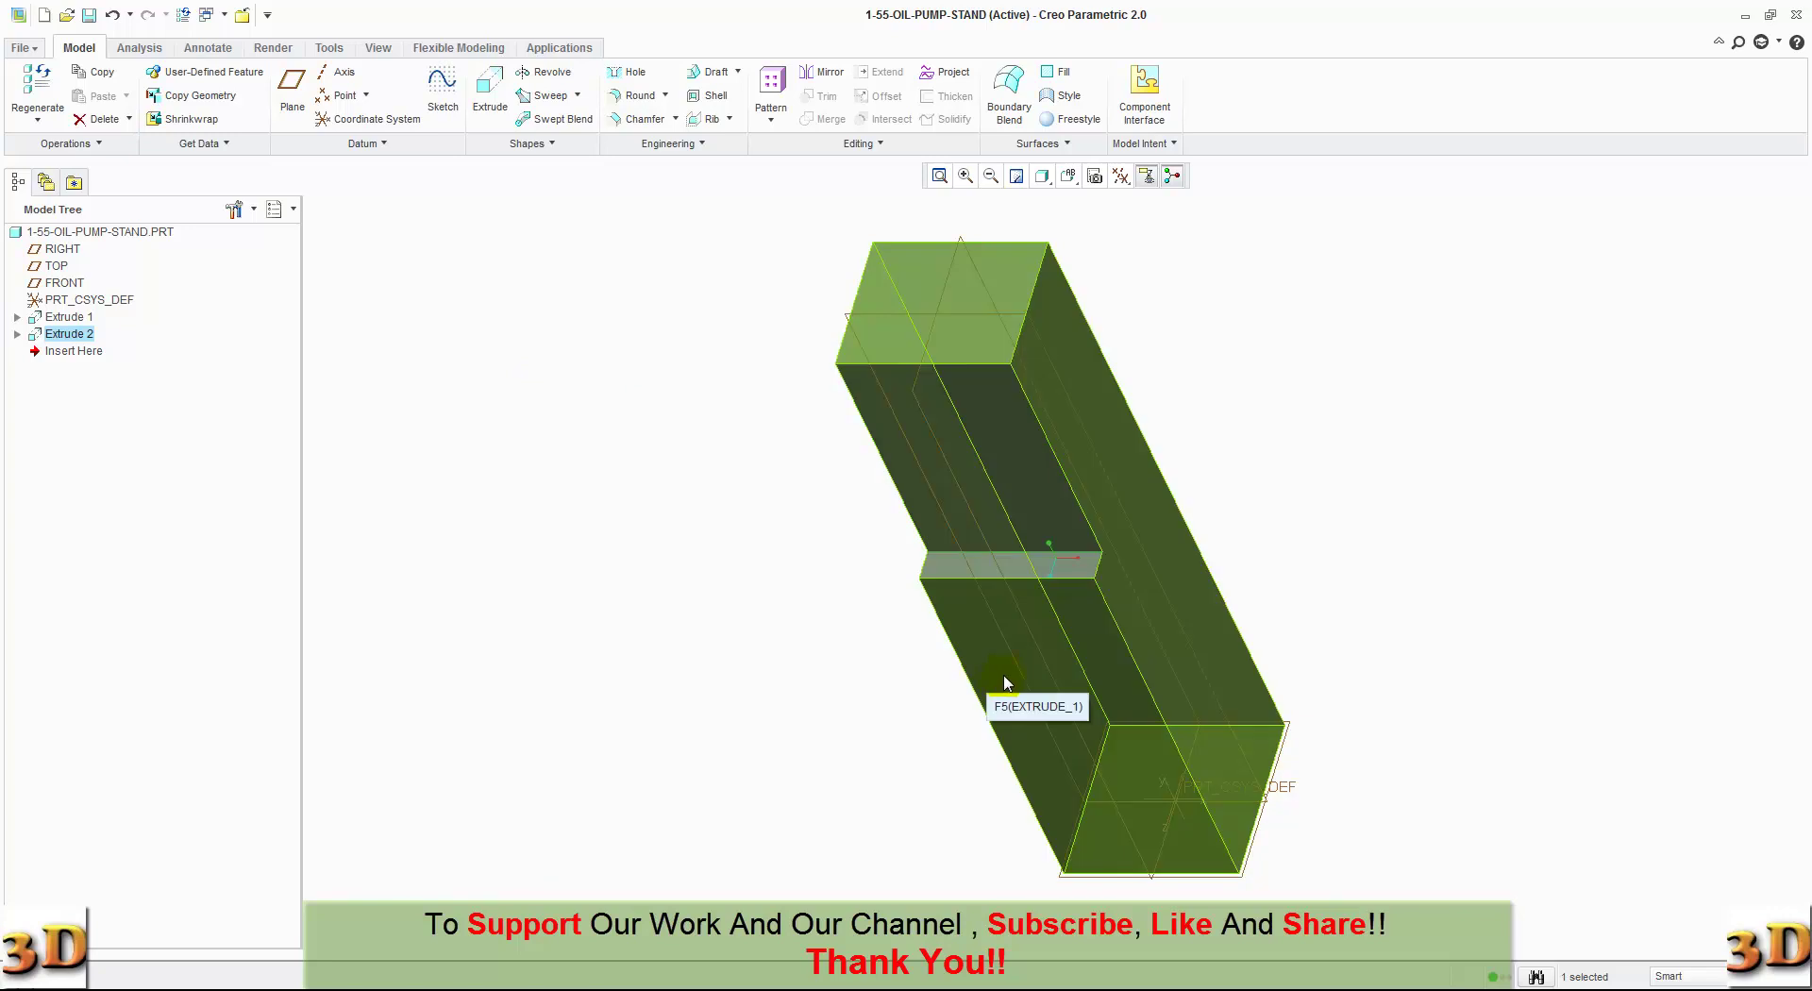
Step: Sketch a centred rectangle on the lower front face, snapped to the part edge
{"action": "left_click", "coordinate": [490, 85]}
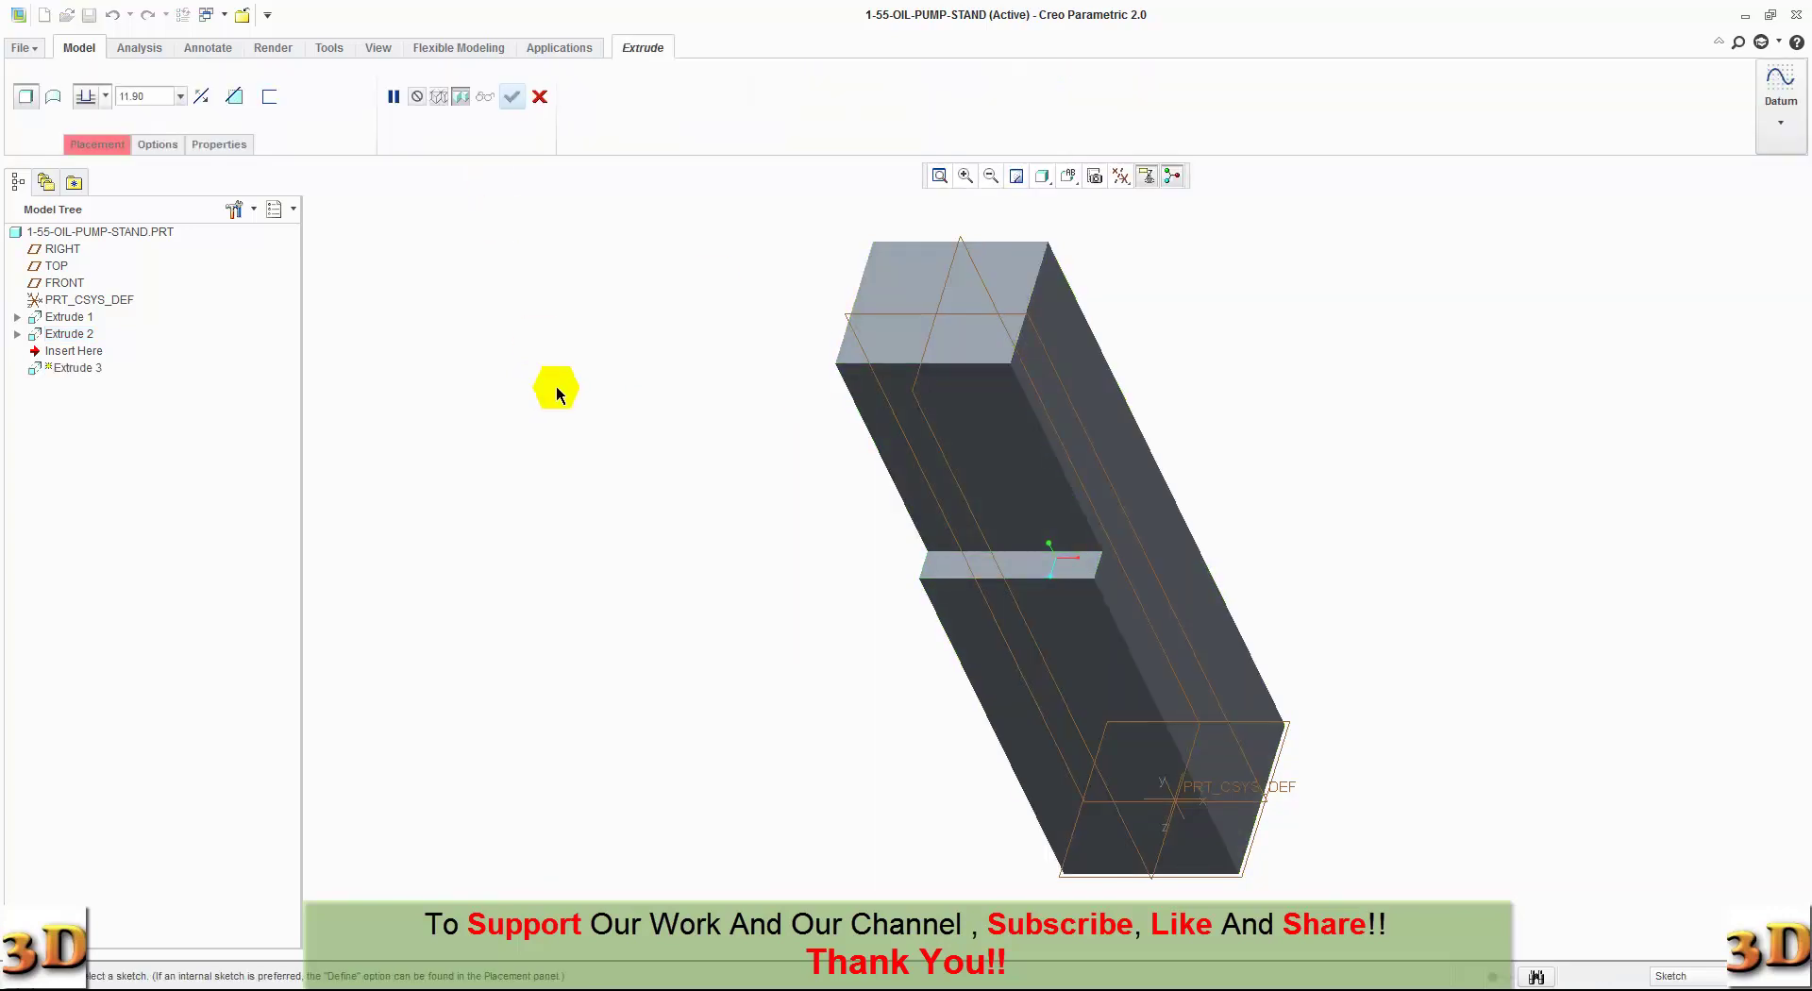
{"action": "left_click", "coordinate": [998, 689]}
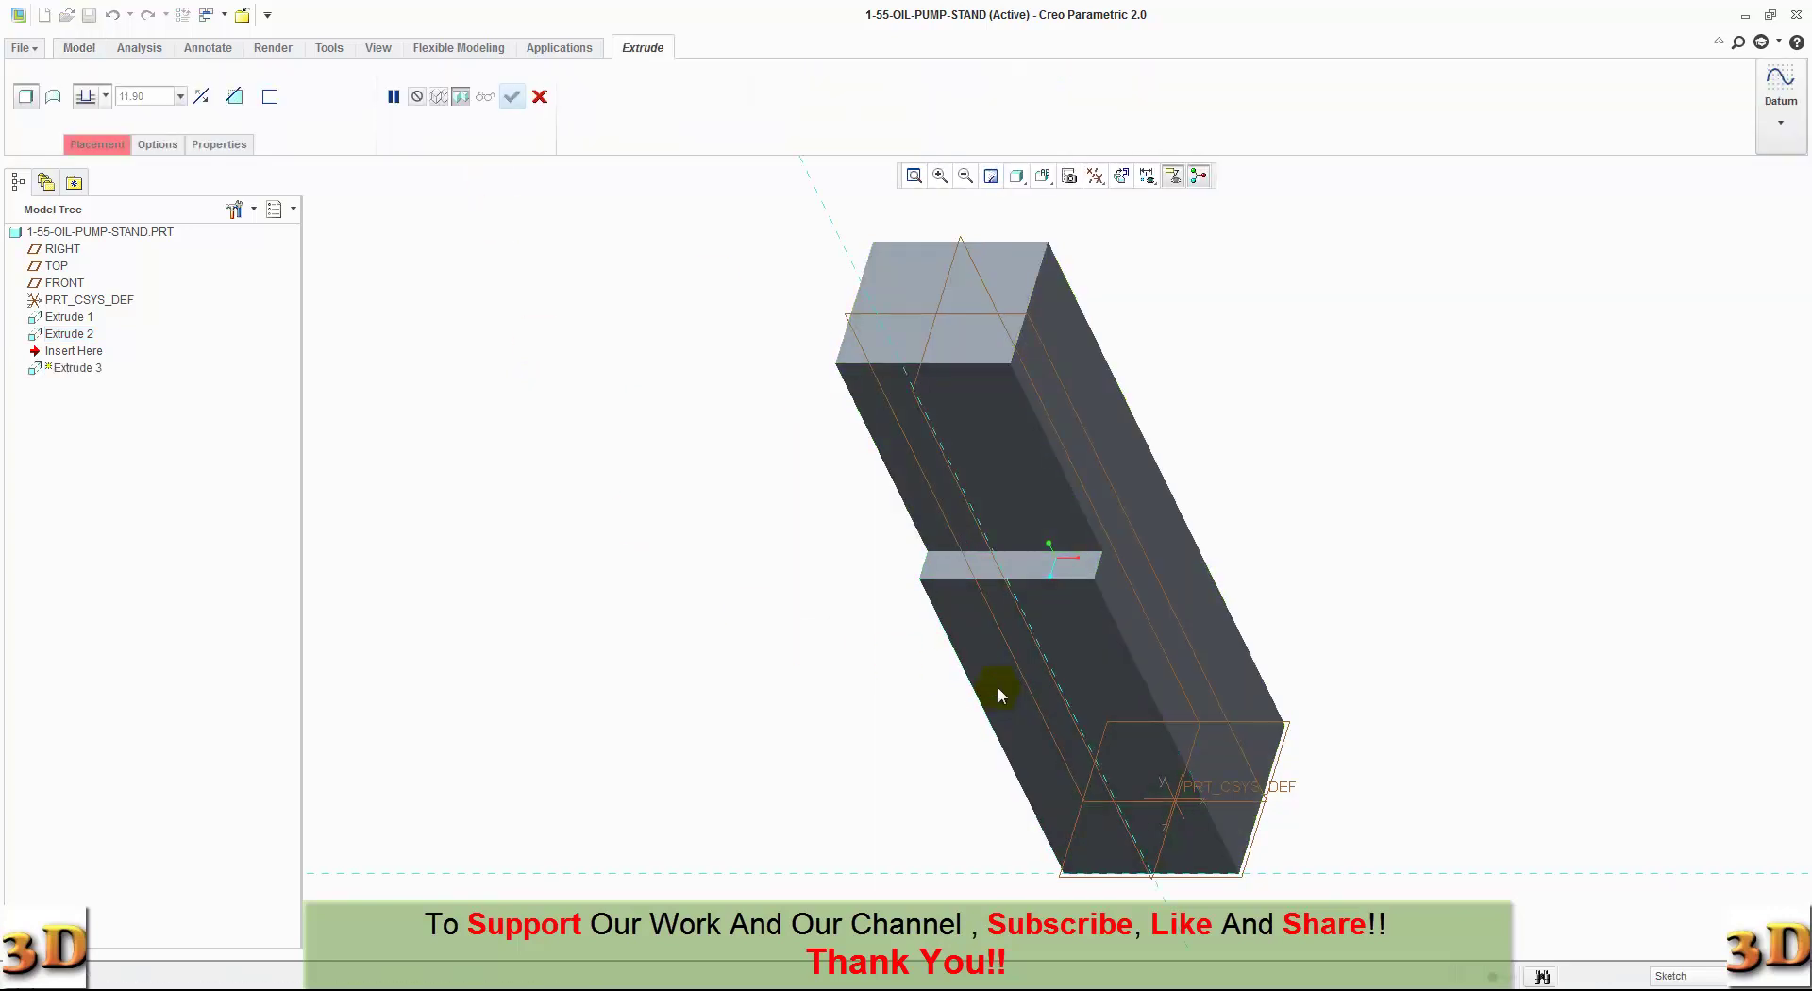
{"action": "left_click", "coordinate": [1145, 177]}
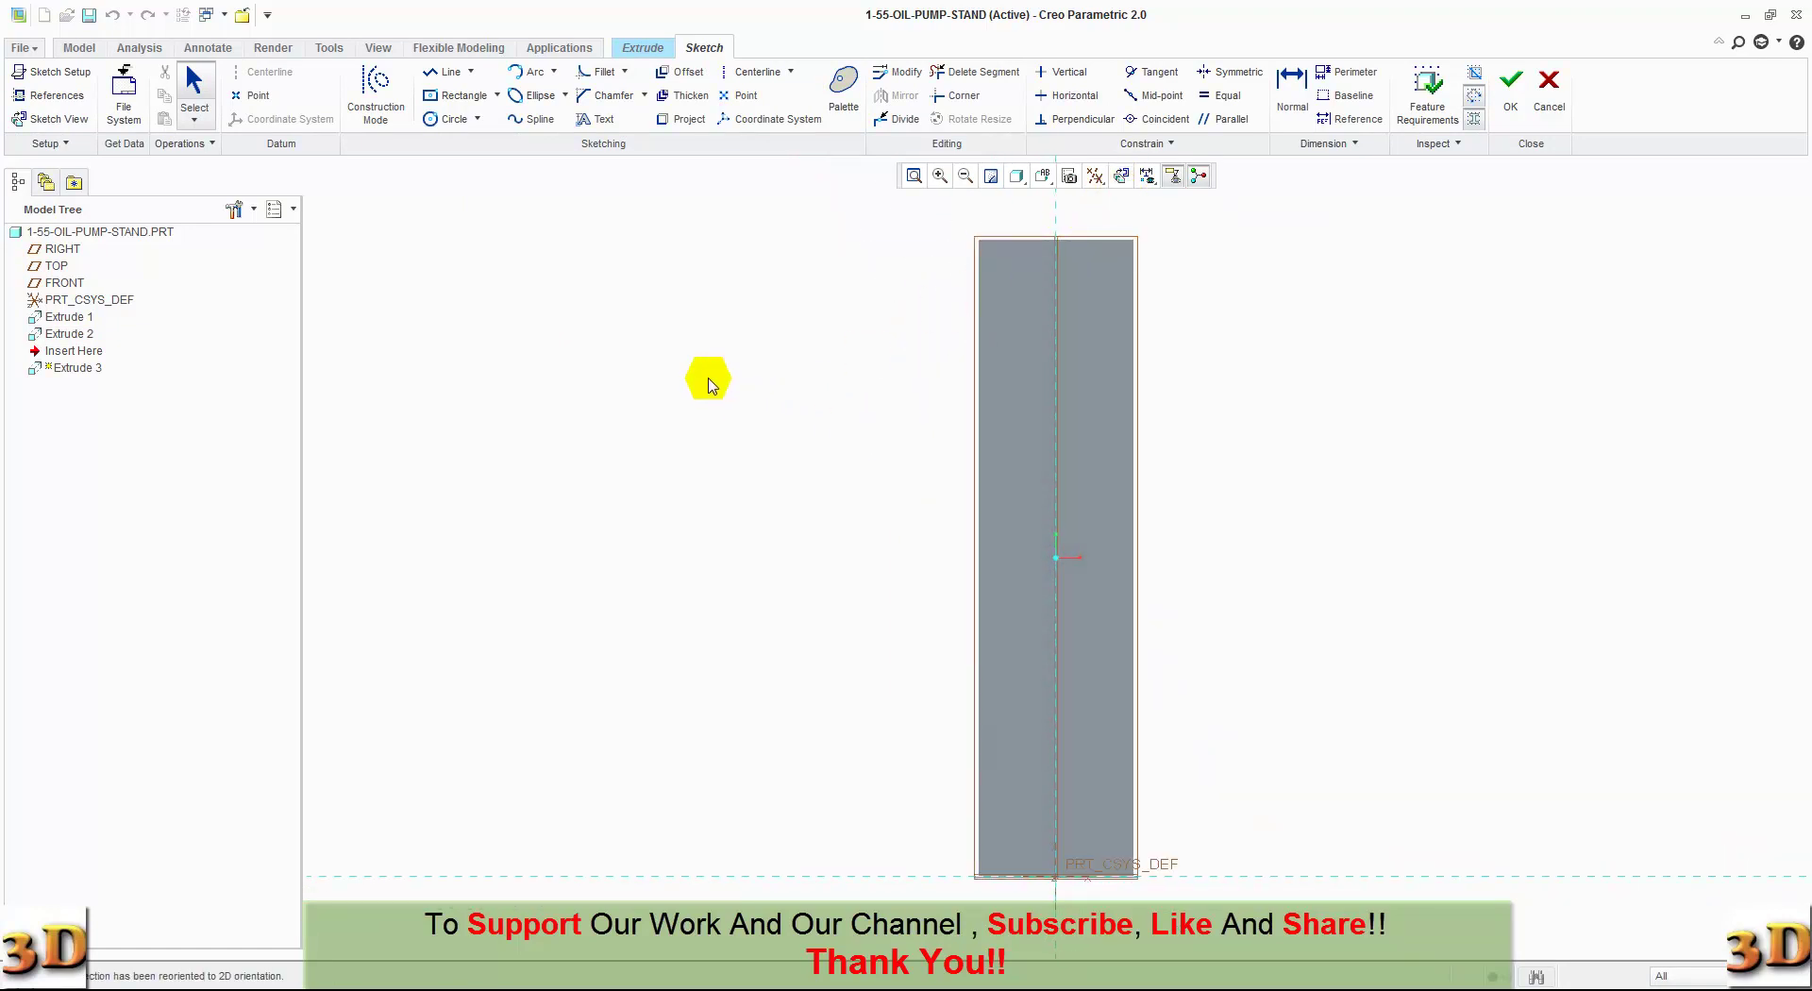
{"action": "left_click", "coordinate": [440, 97]}
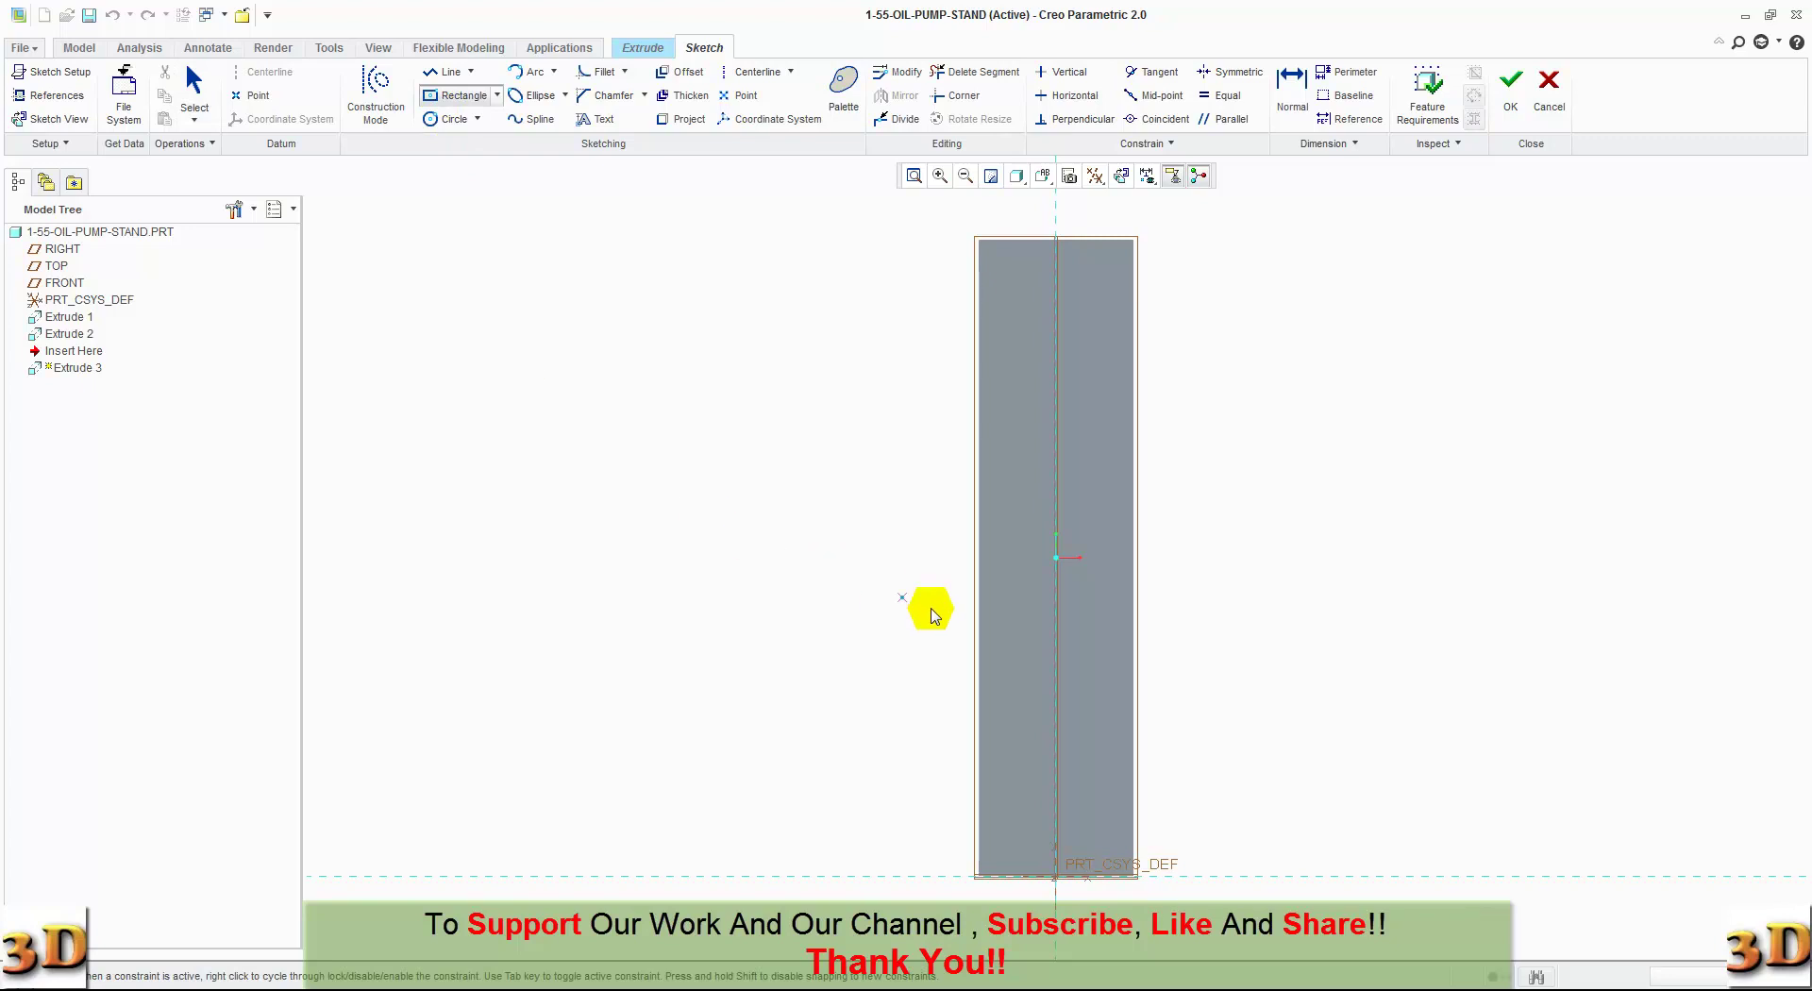
{"action": "left_click", "coordinate": [1056, 622]}
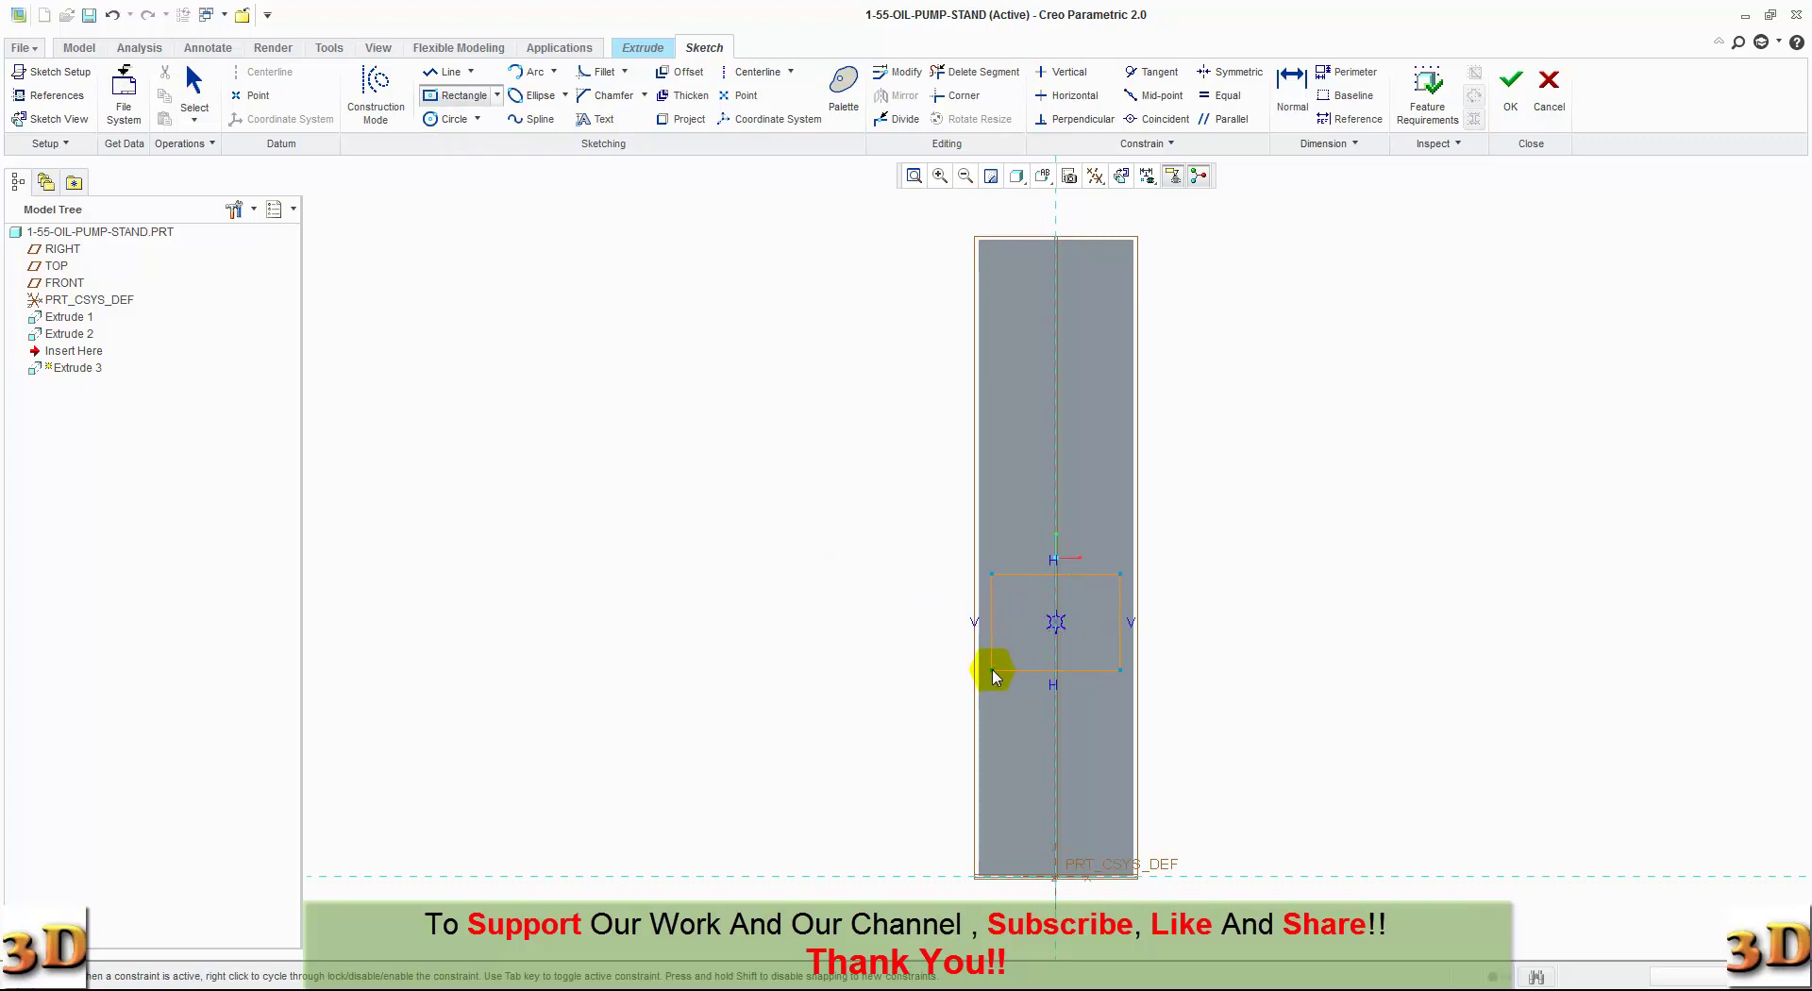
{"action": "left_click", "coordinate": [992, 671]}
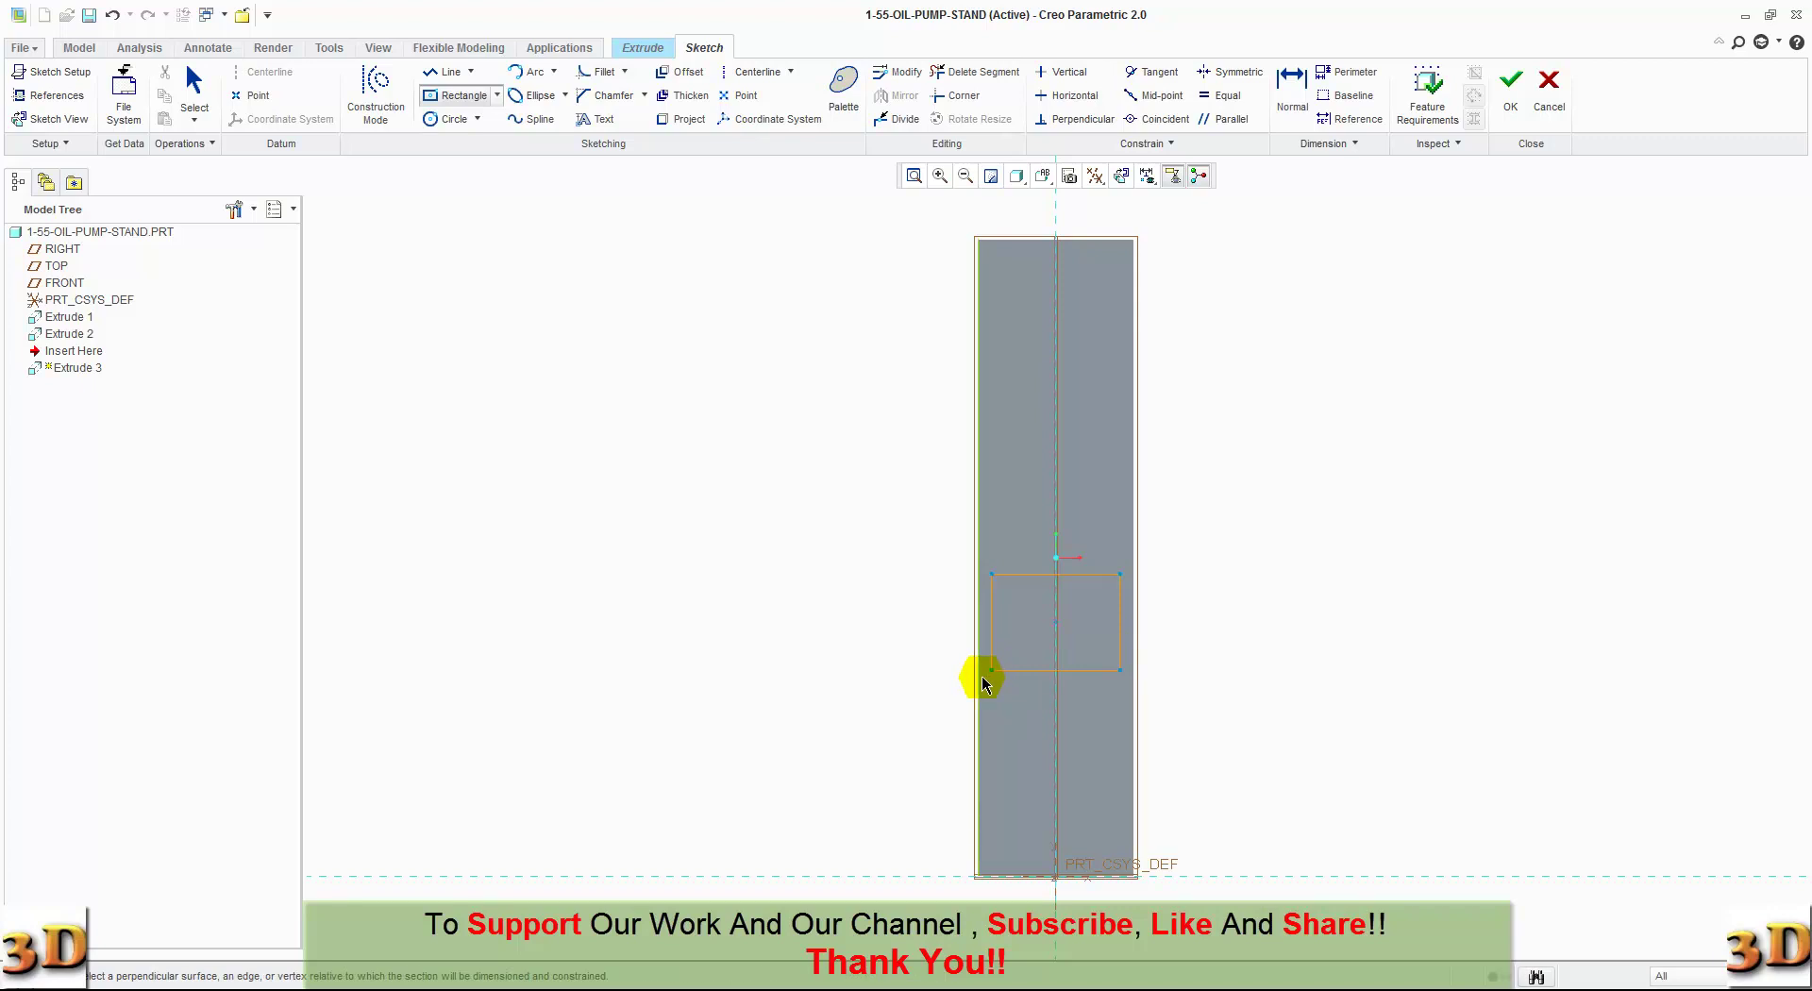
{"action": "left_click", "coordinate": [978, 677]}
{"action": "middle_click", "coordinate": [862, 651]}
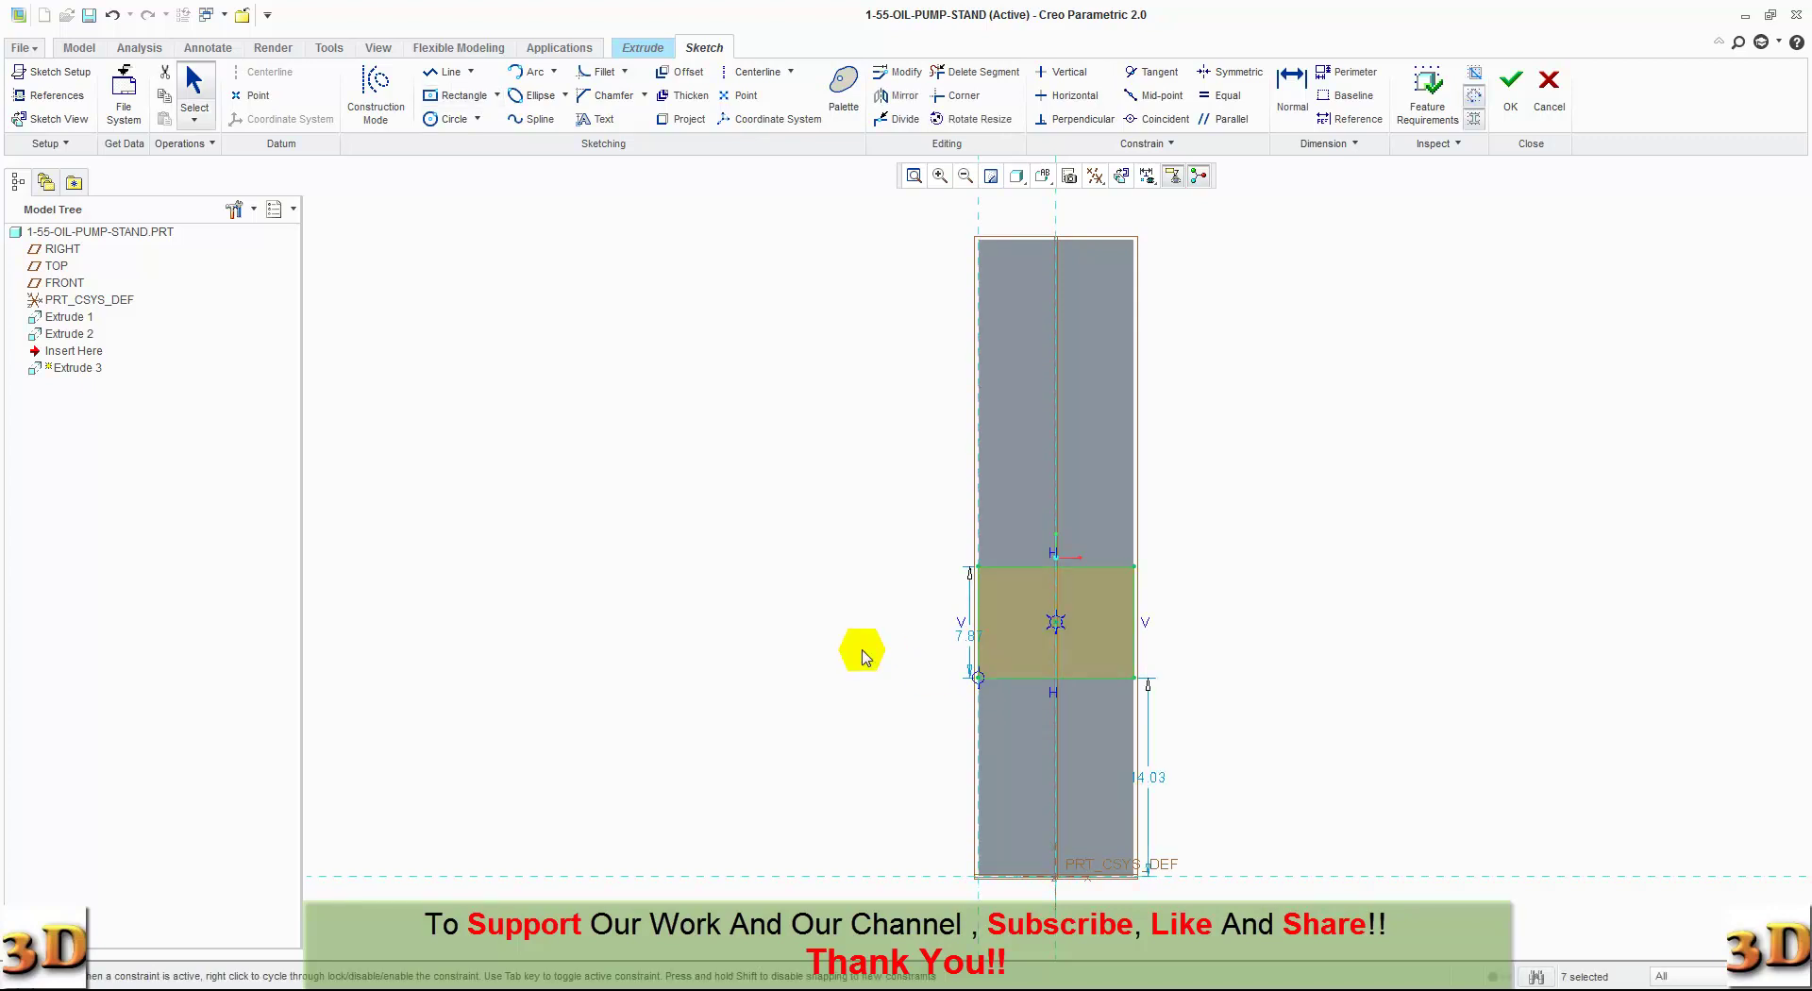
Step: Set the rectangle height to 11 and its distance from the bottom edge to 9.50
{"action": "double_click", "coordinate": [961, 633]}
{"action": "type", "text": "11"}
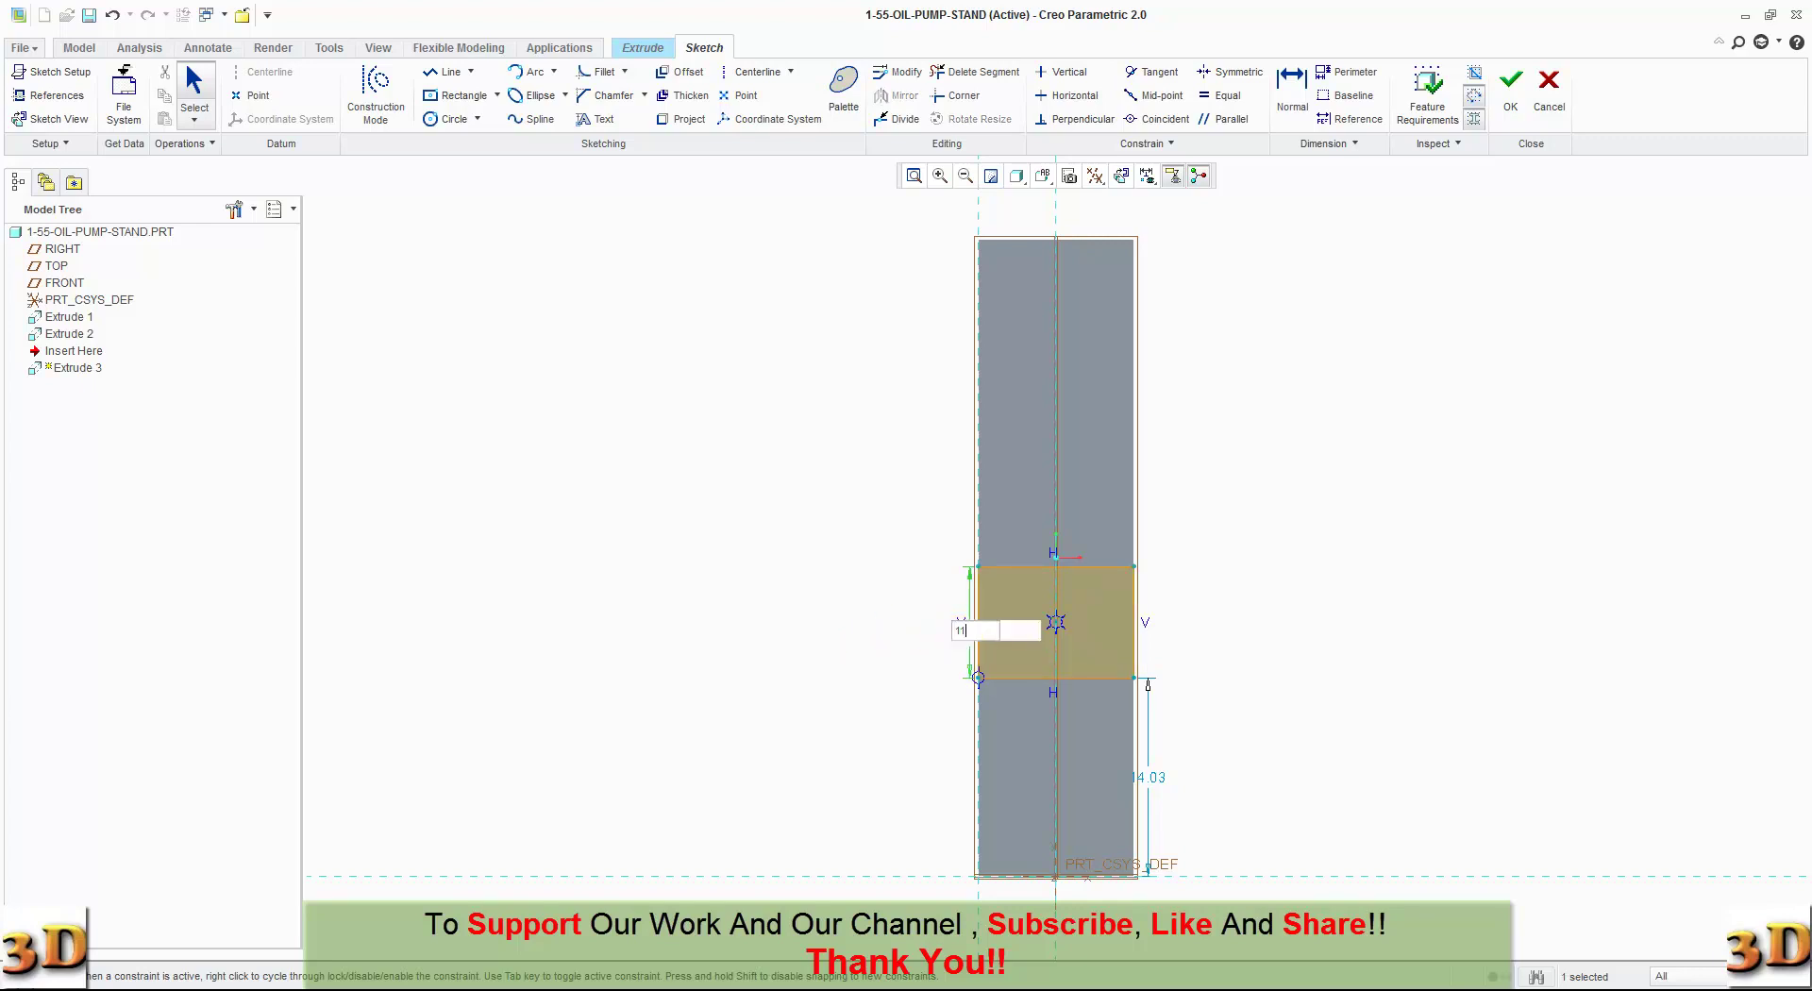
{"action": "middle_click", "coordinate": [962, 642]}
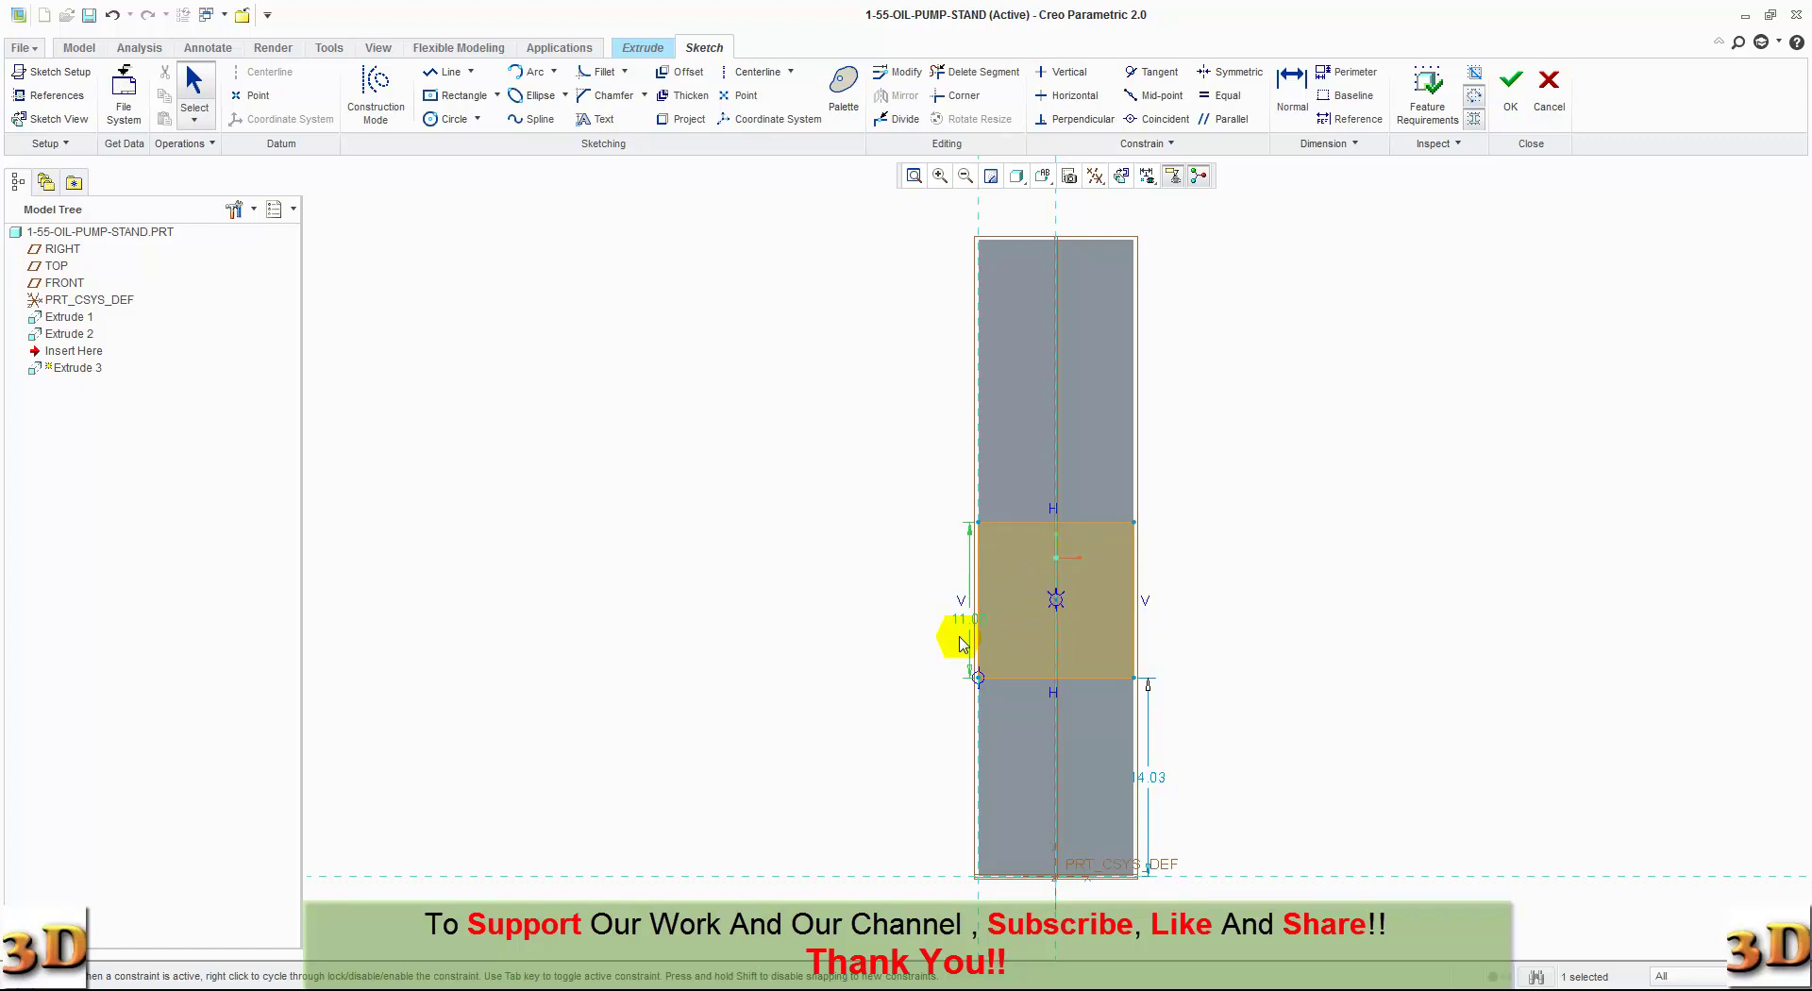
{"action": "double_click", "coordinate": [1162, 776]}
{"action": "type", "text": "9.5"}
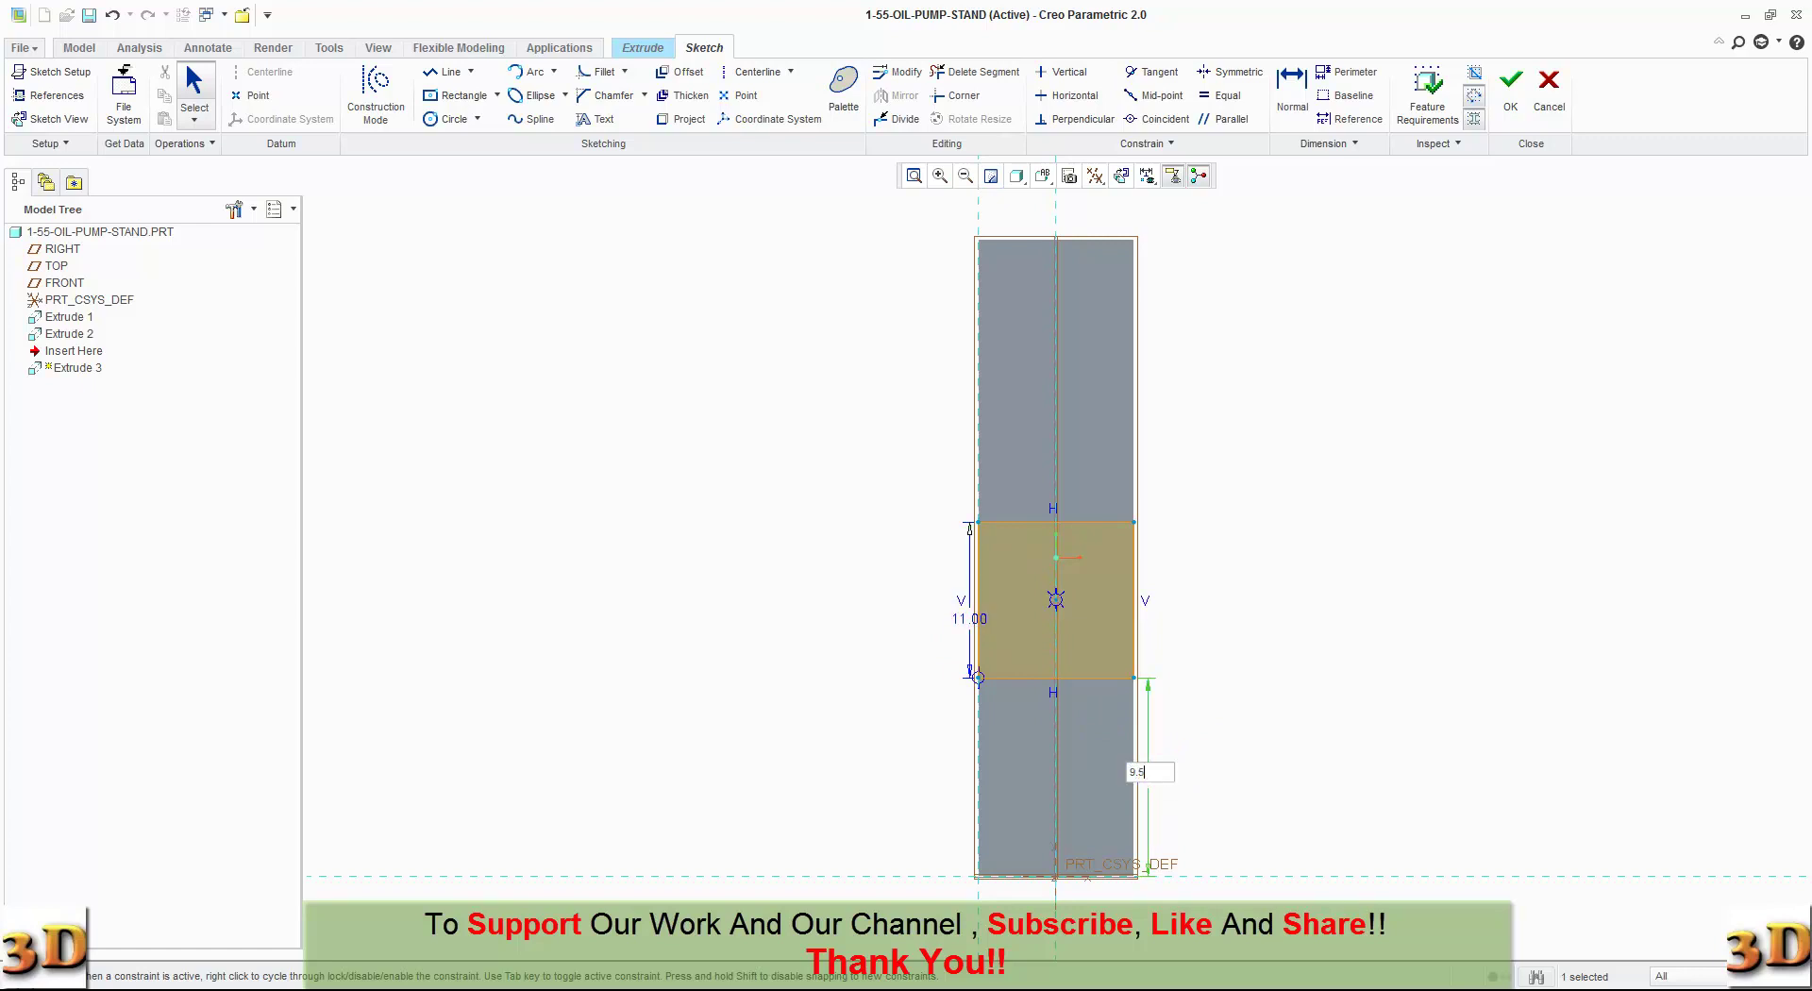
{"action": "middle_click", "coordinate": [1162, 779]}
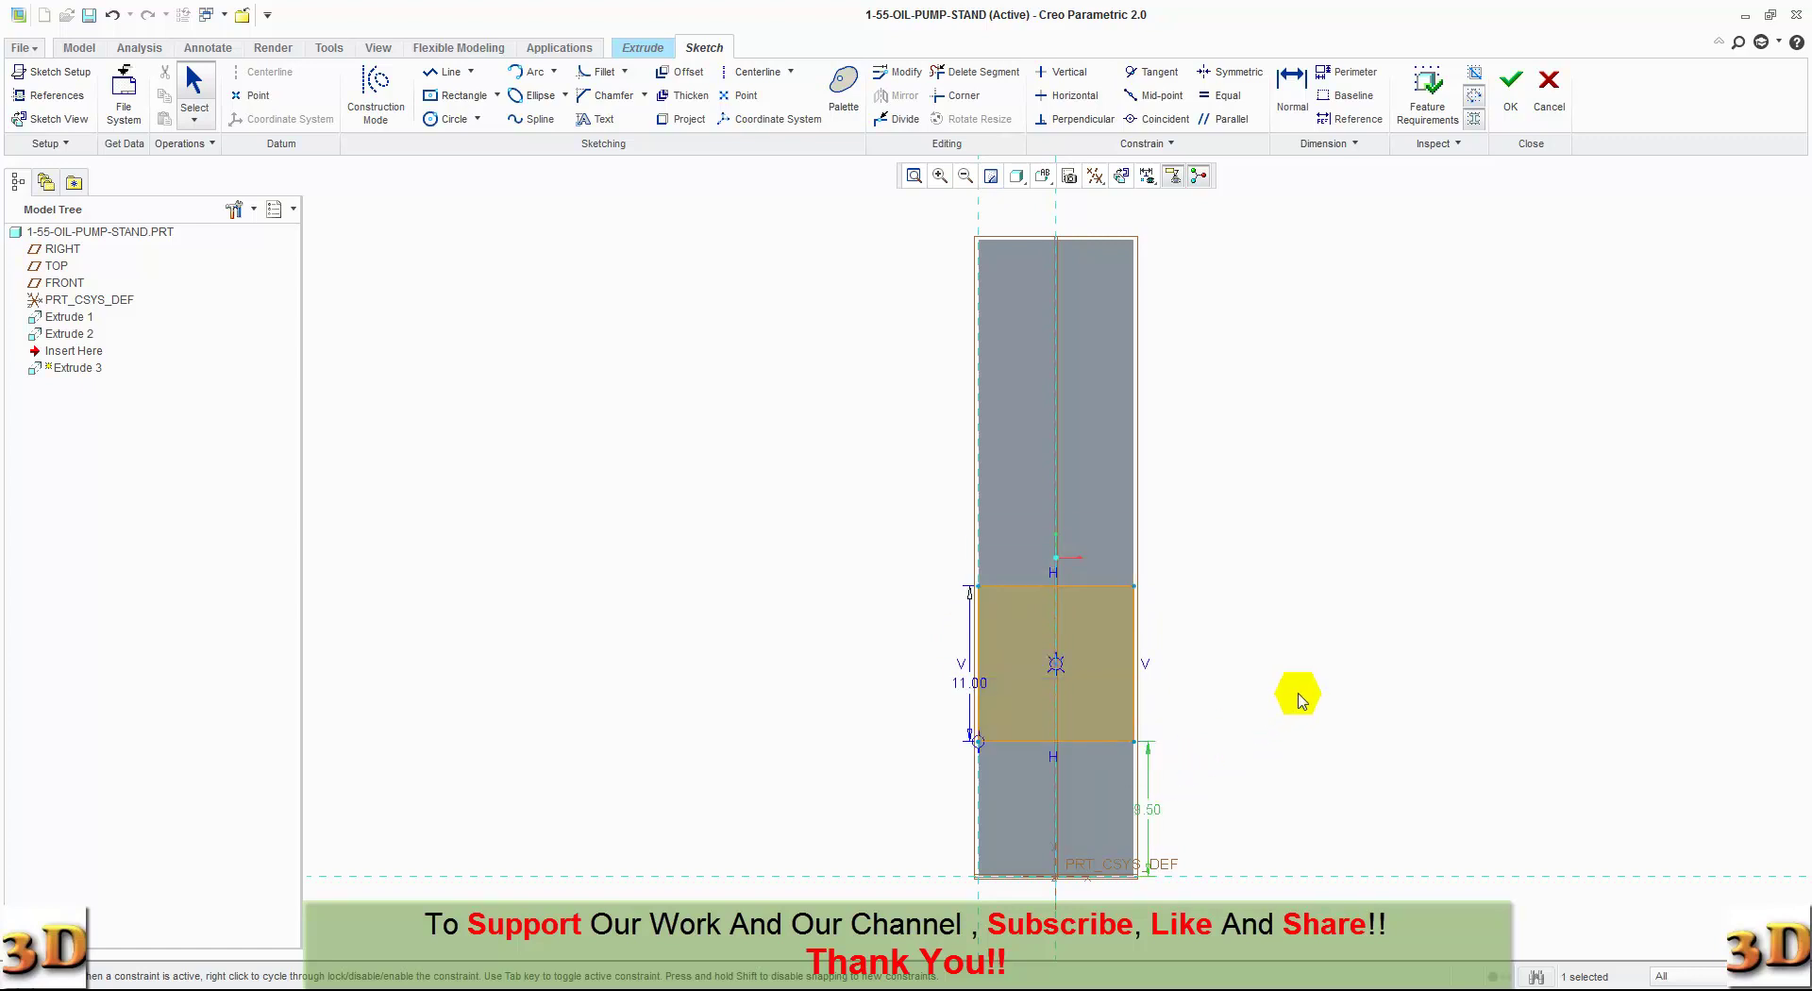
{"action": "left_click", "coordinate": [1519, 121]}
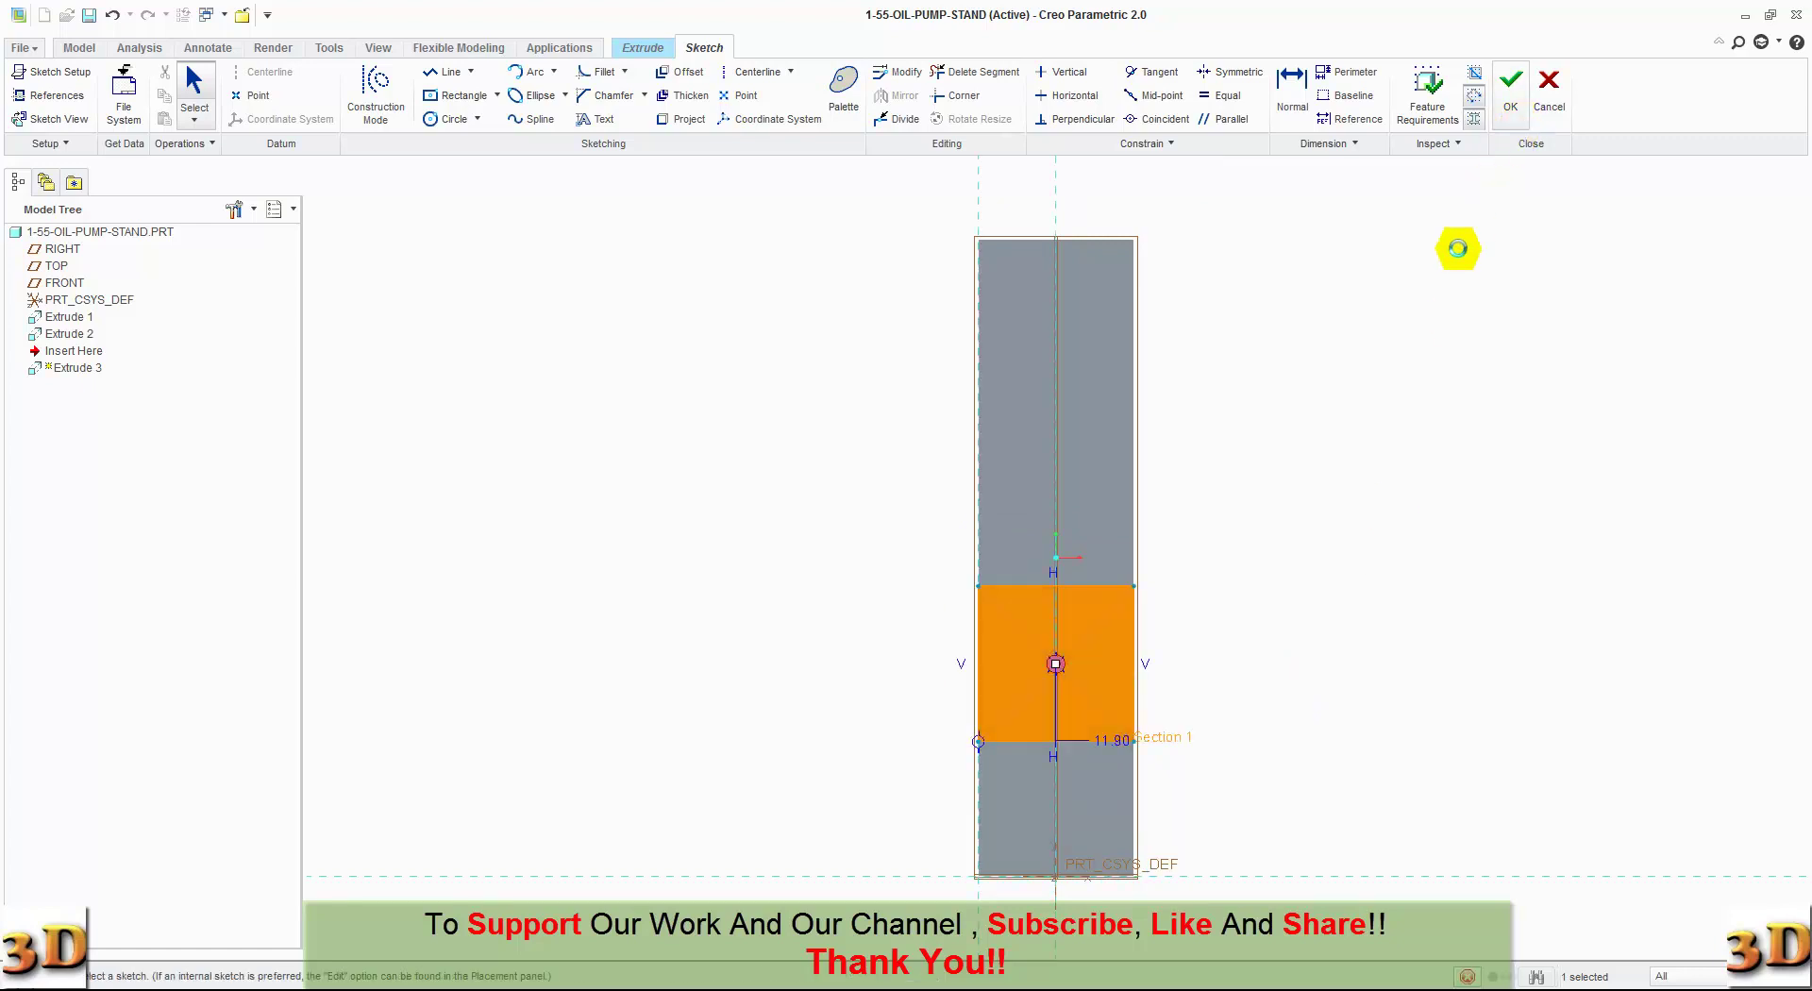
Step: Cut the profile 2.00 deep into the block as Extrude 3
{"action": "left_click", "coordinate": [1068, 183]}
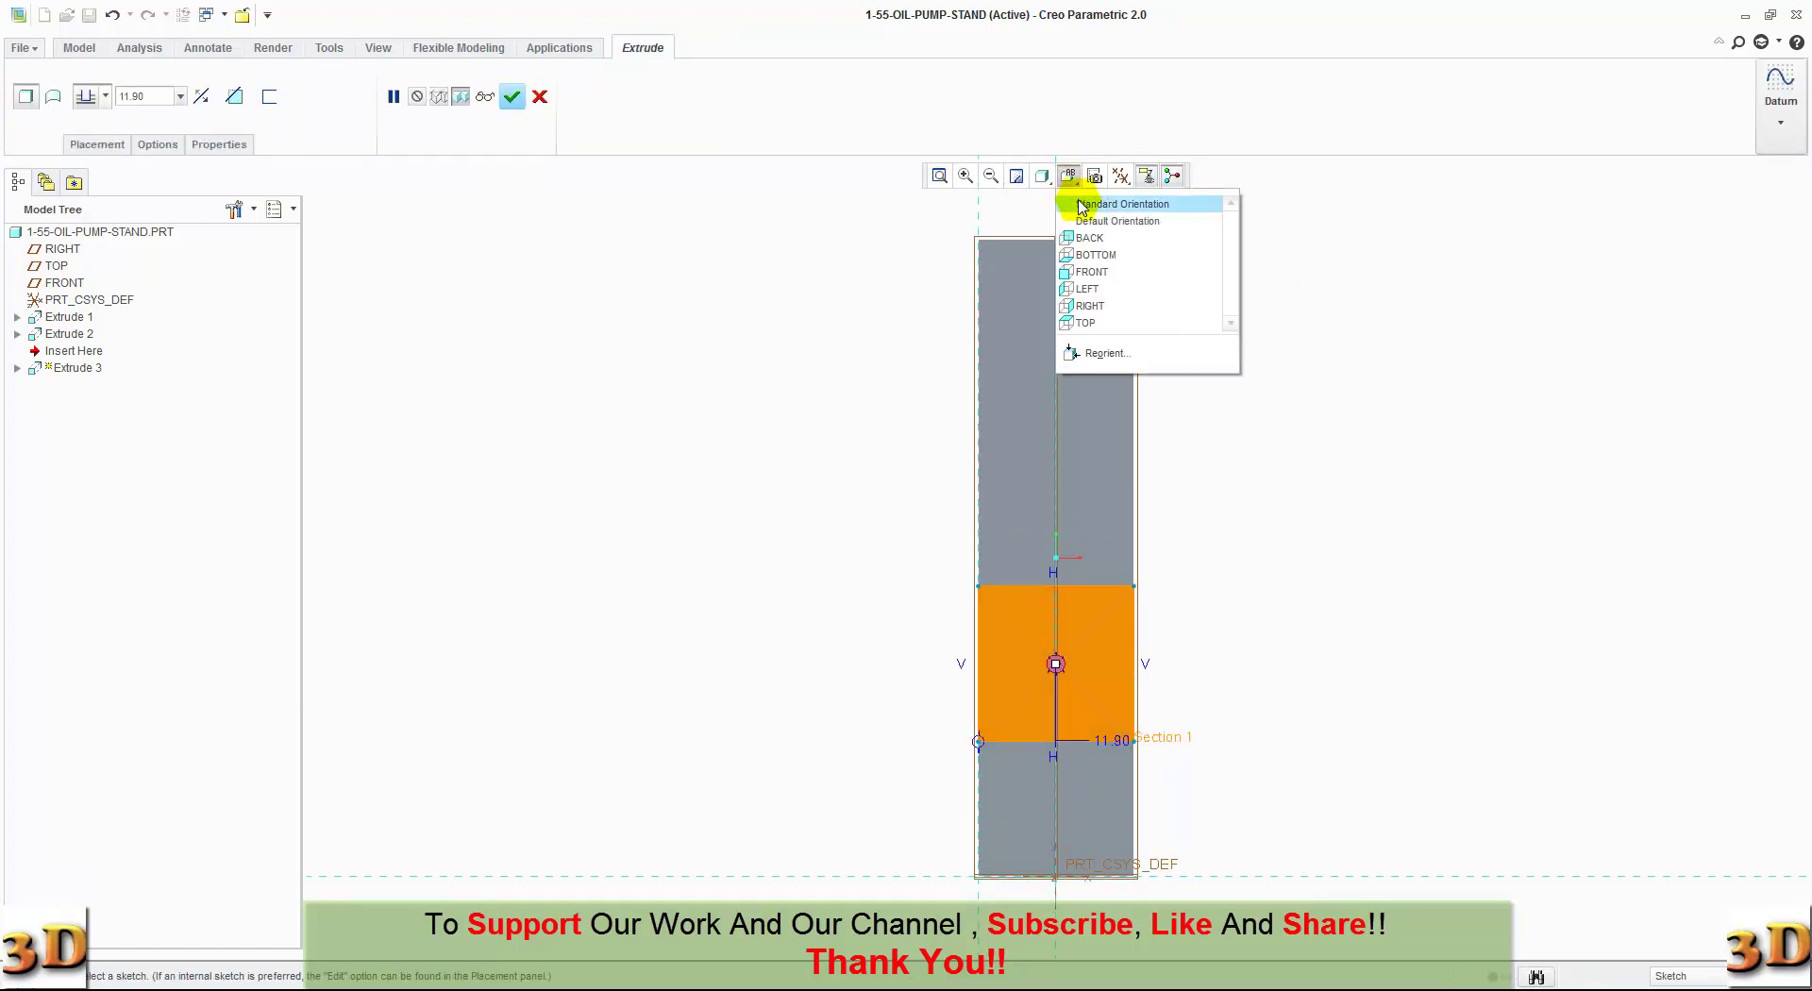
{"action": "left_click", "coordinate": [1081, 203]}
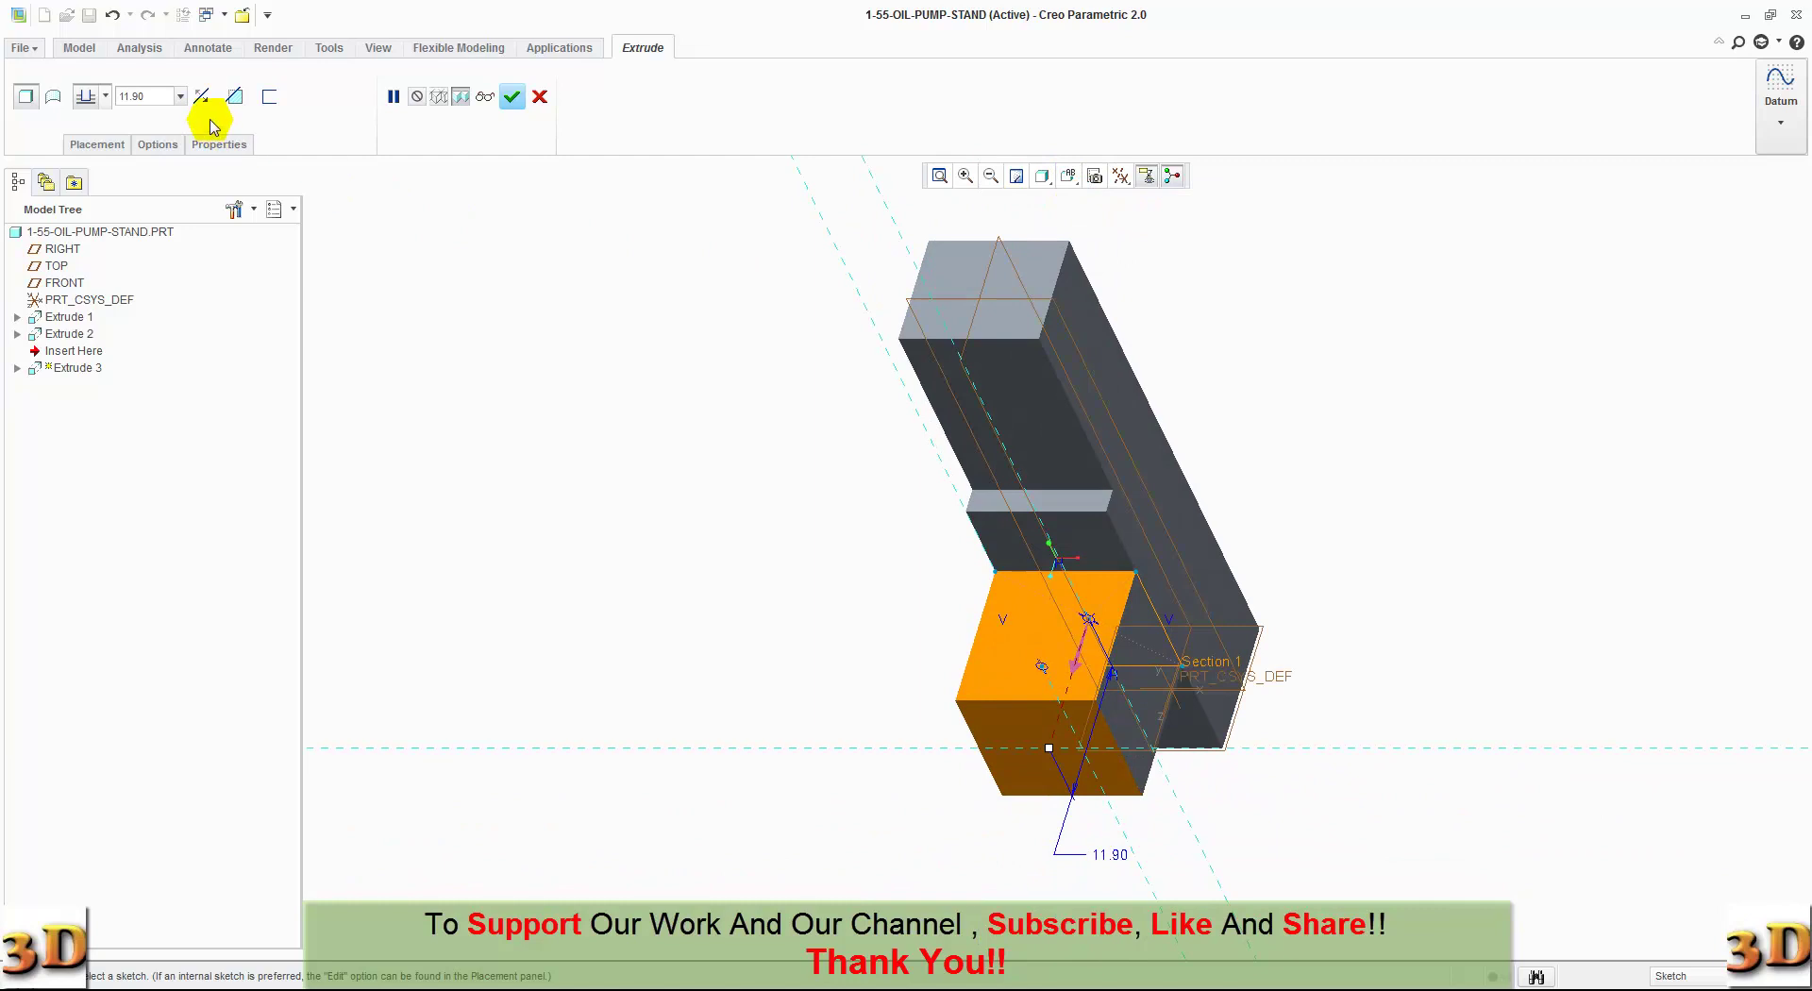
{"action": "left_click", "coordinate": [201, 96]}
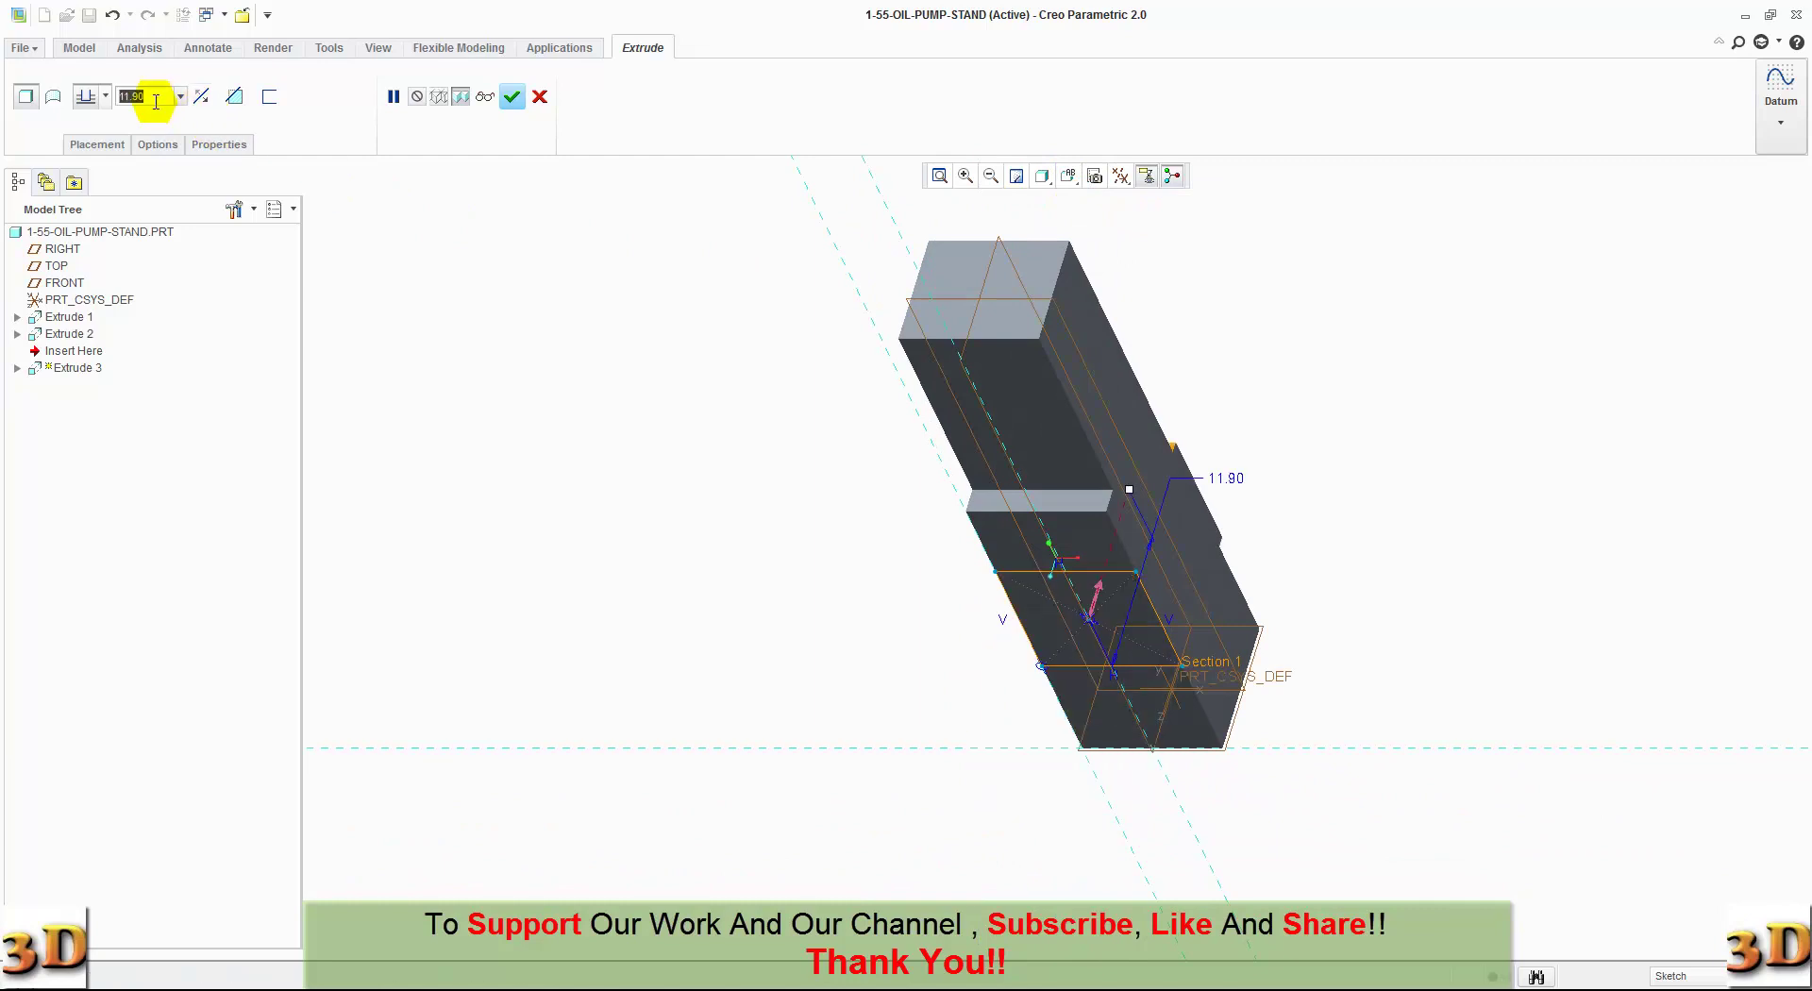
{"action": "type", "text": "2"}
{"action": "key", "text": "Return"}
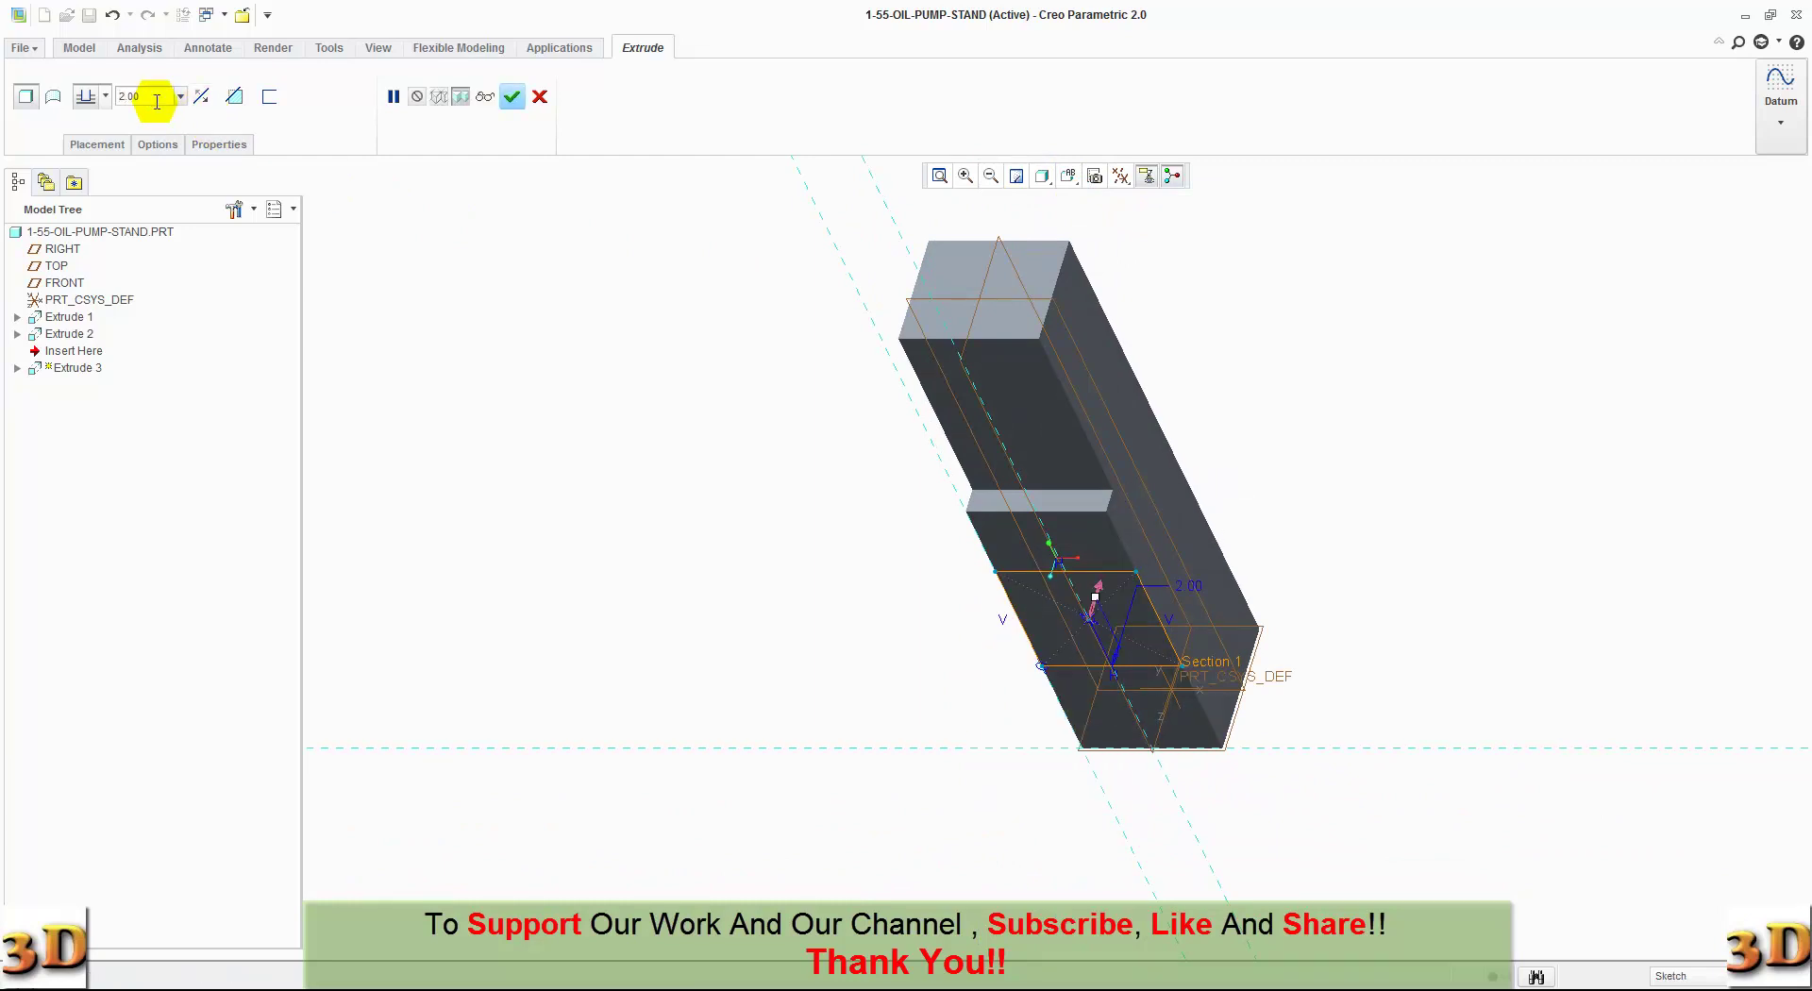
{"action": "left_click", "coordinate": [234, 96]}
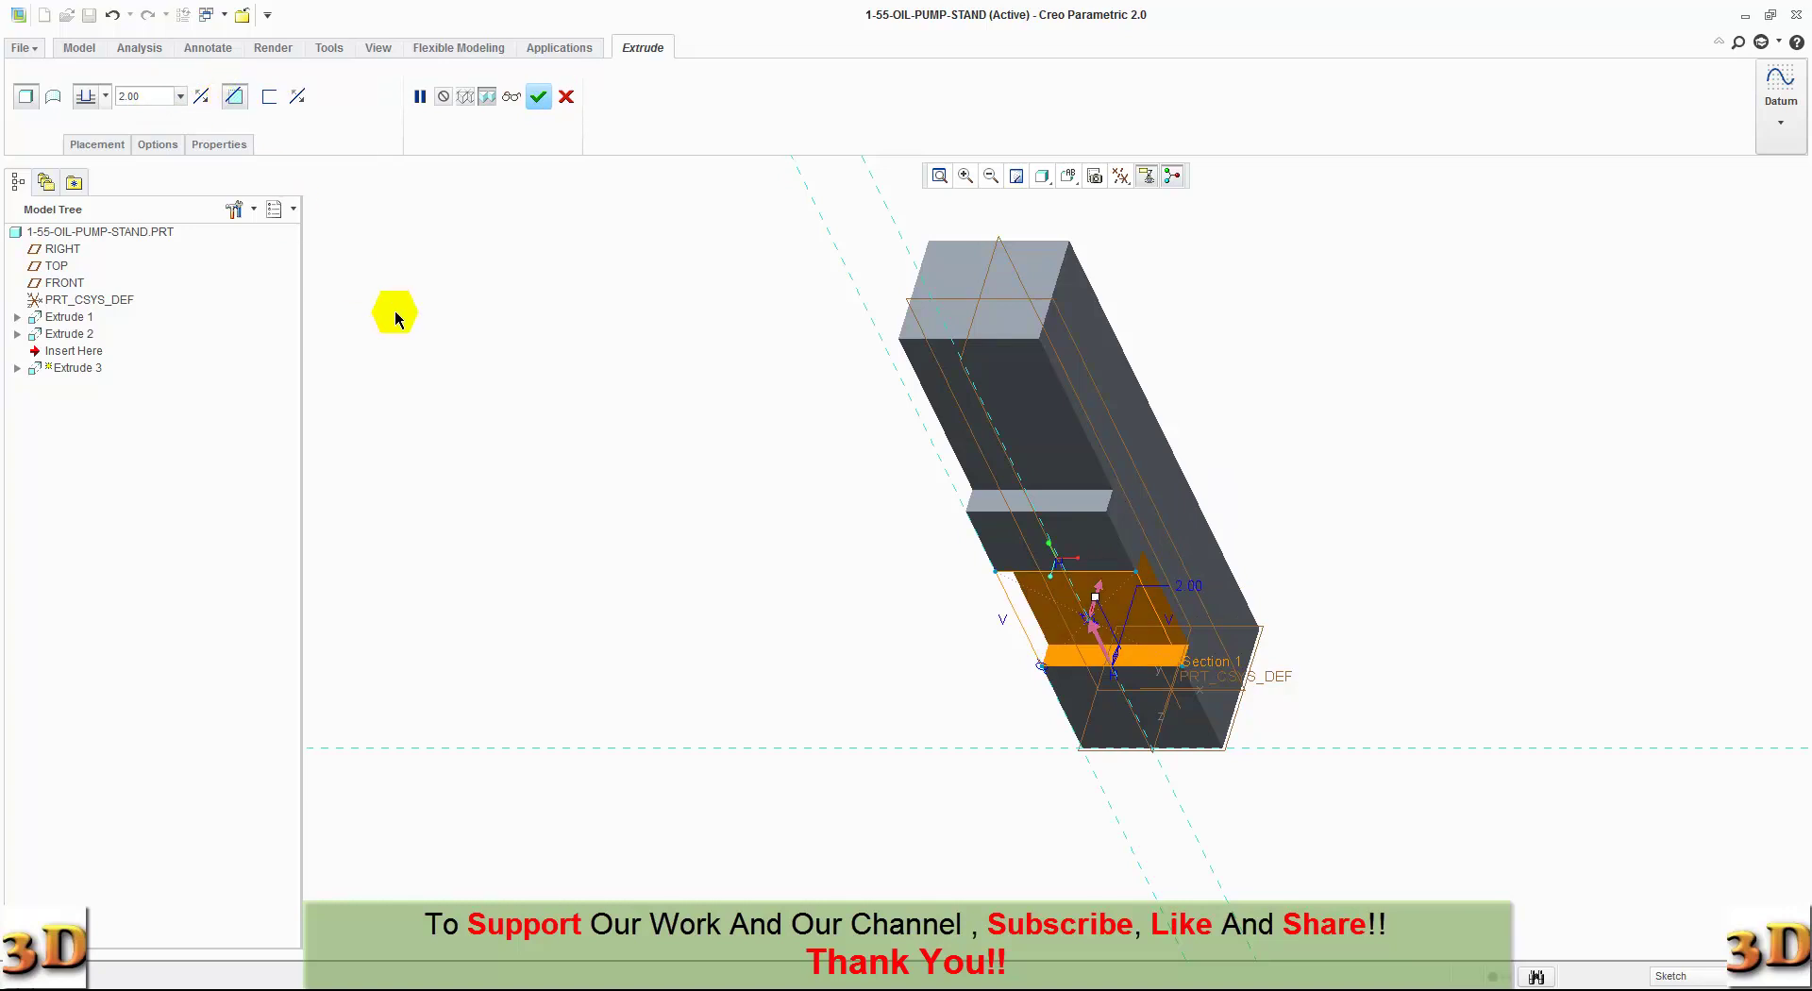
{"action": "left_click", "coordinate": [538, 96]}
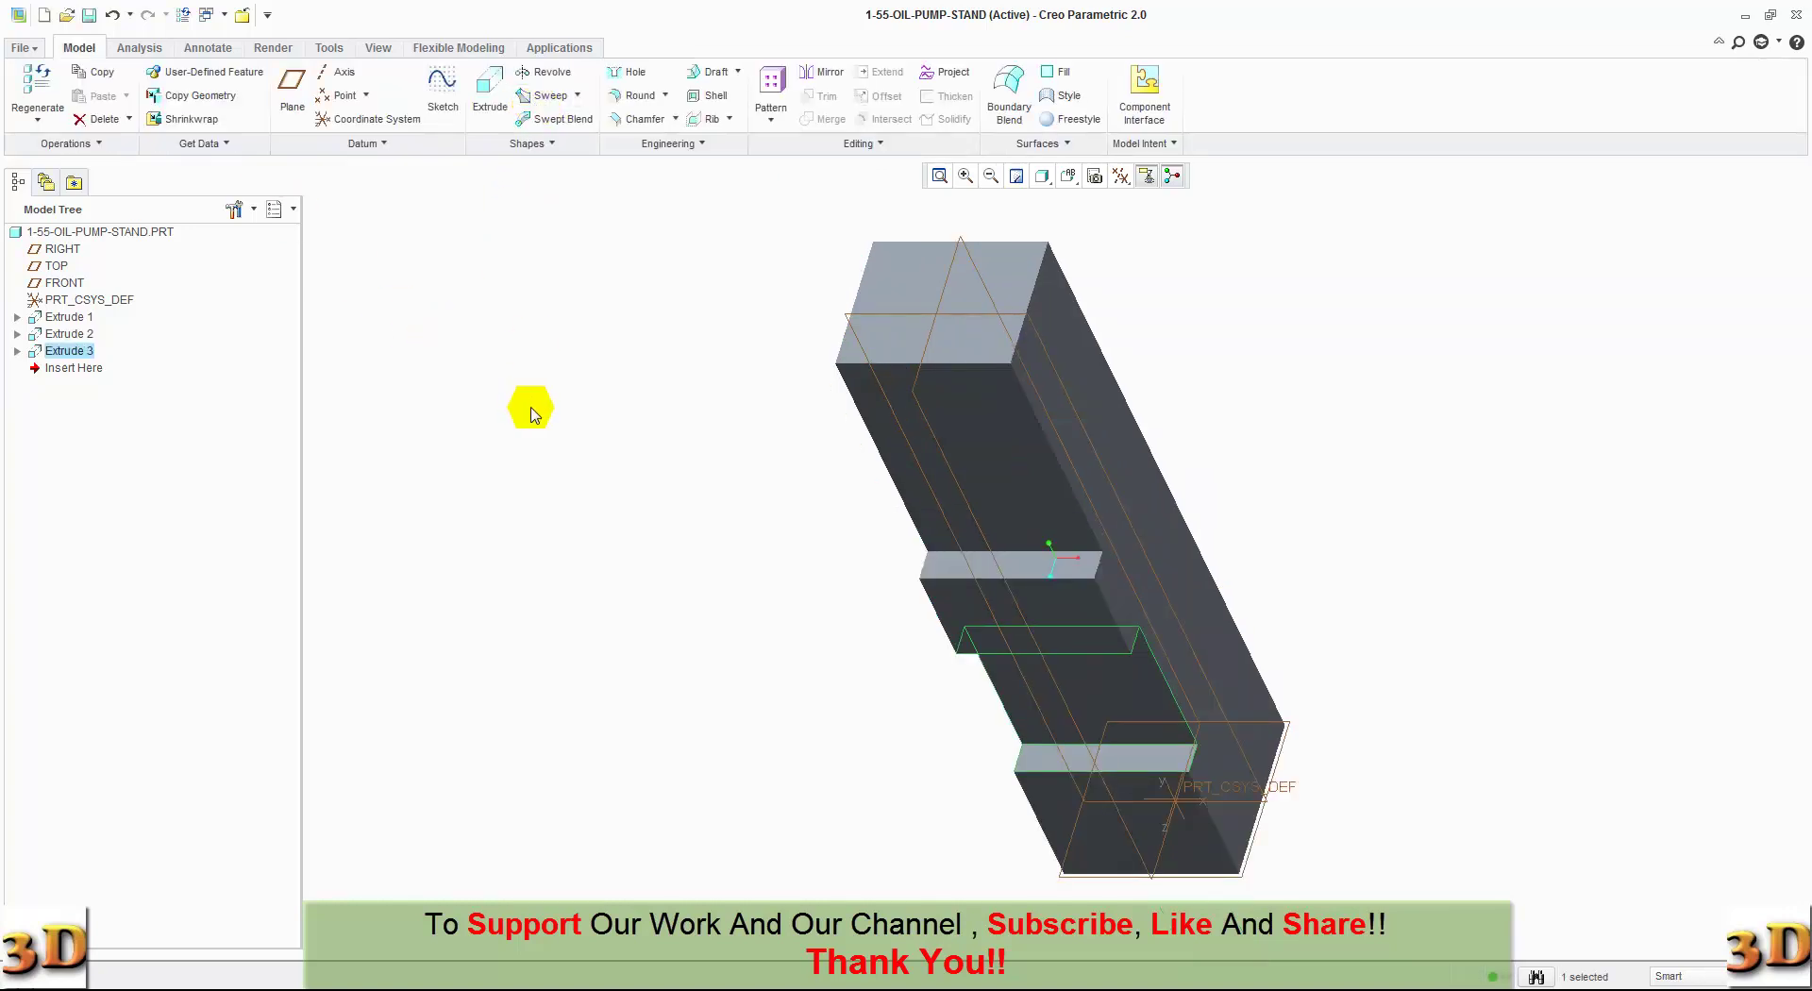
Step: Place a 6.00-diameter hole on the upper front face running to the top face, referenced to RIGHT and the top edge
{"action": "left_click", "coordinate": [619, 75]}
{"action": "left_click", "coordinate": [951, 457]}
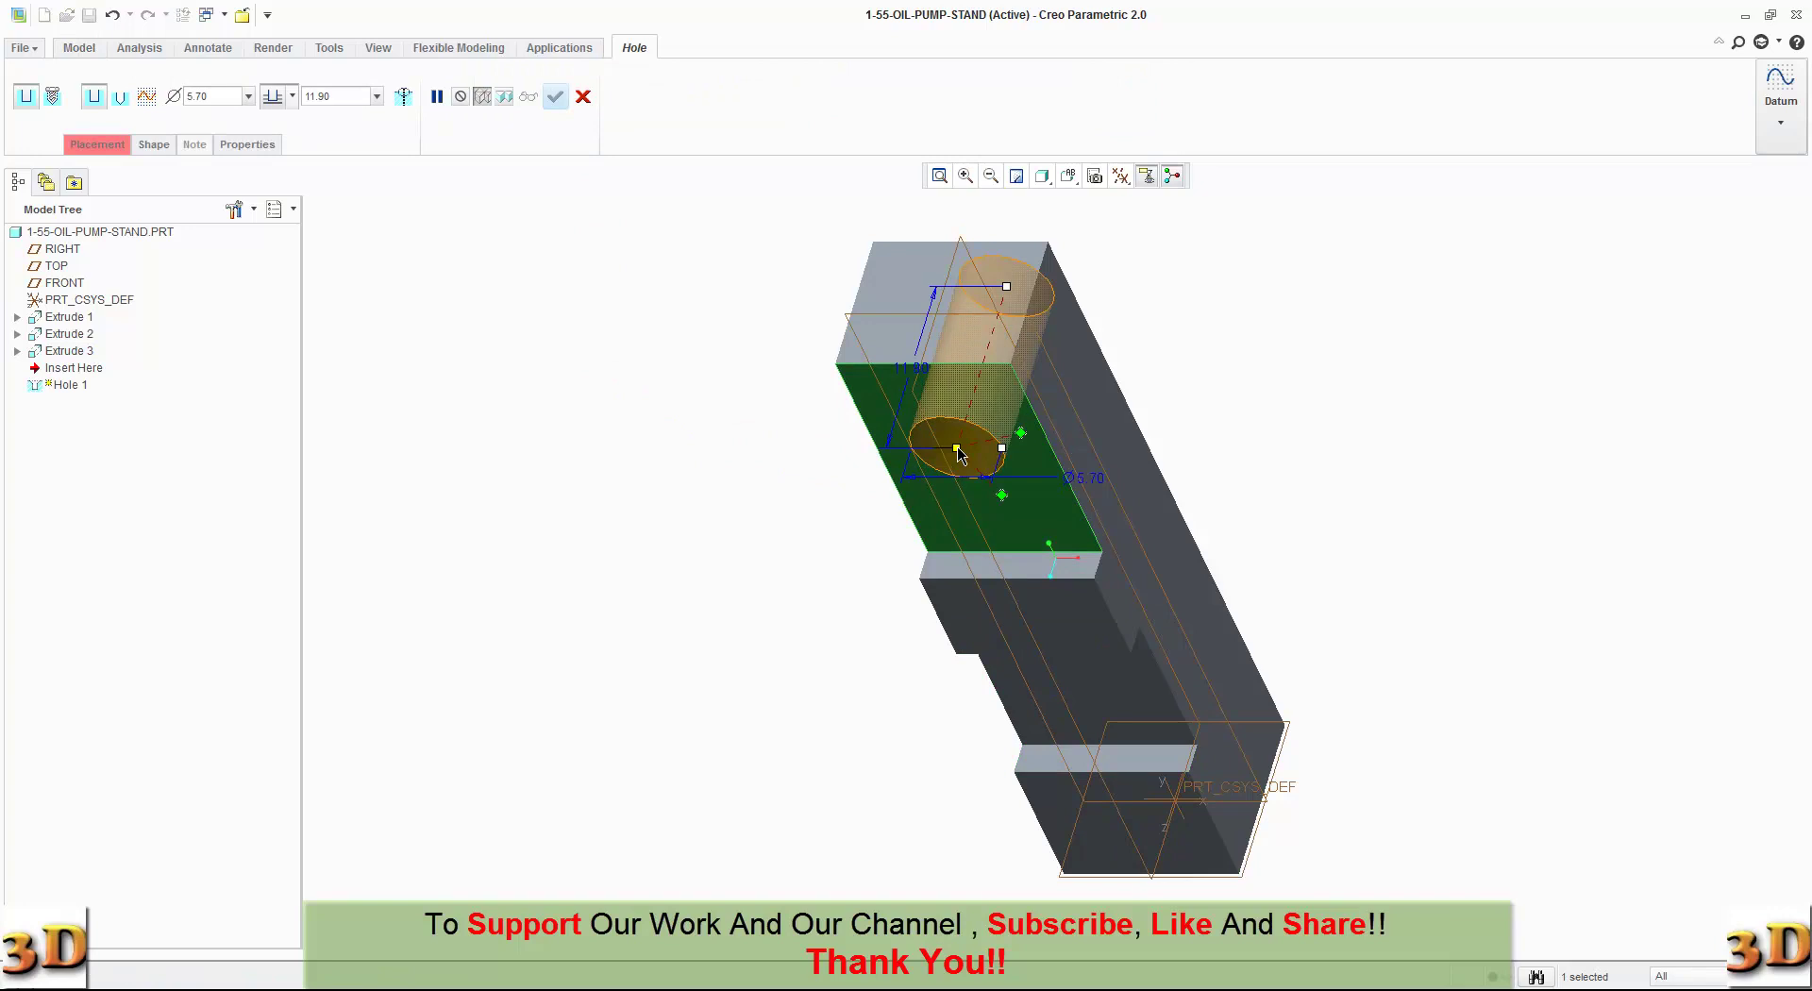
{"action": "left_click", "coordinate": [225, 98]}
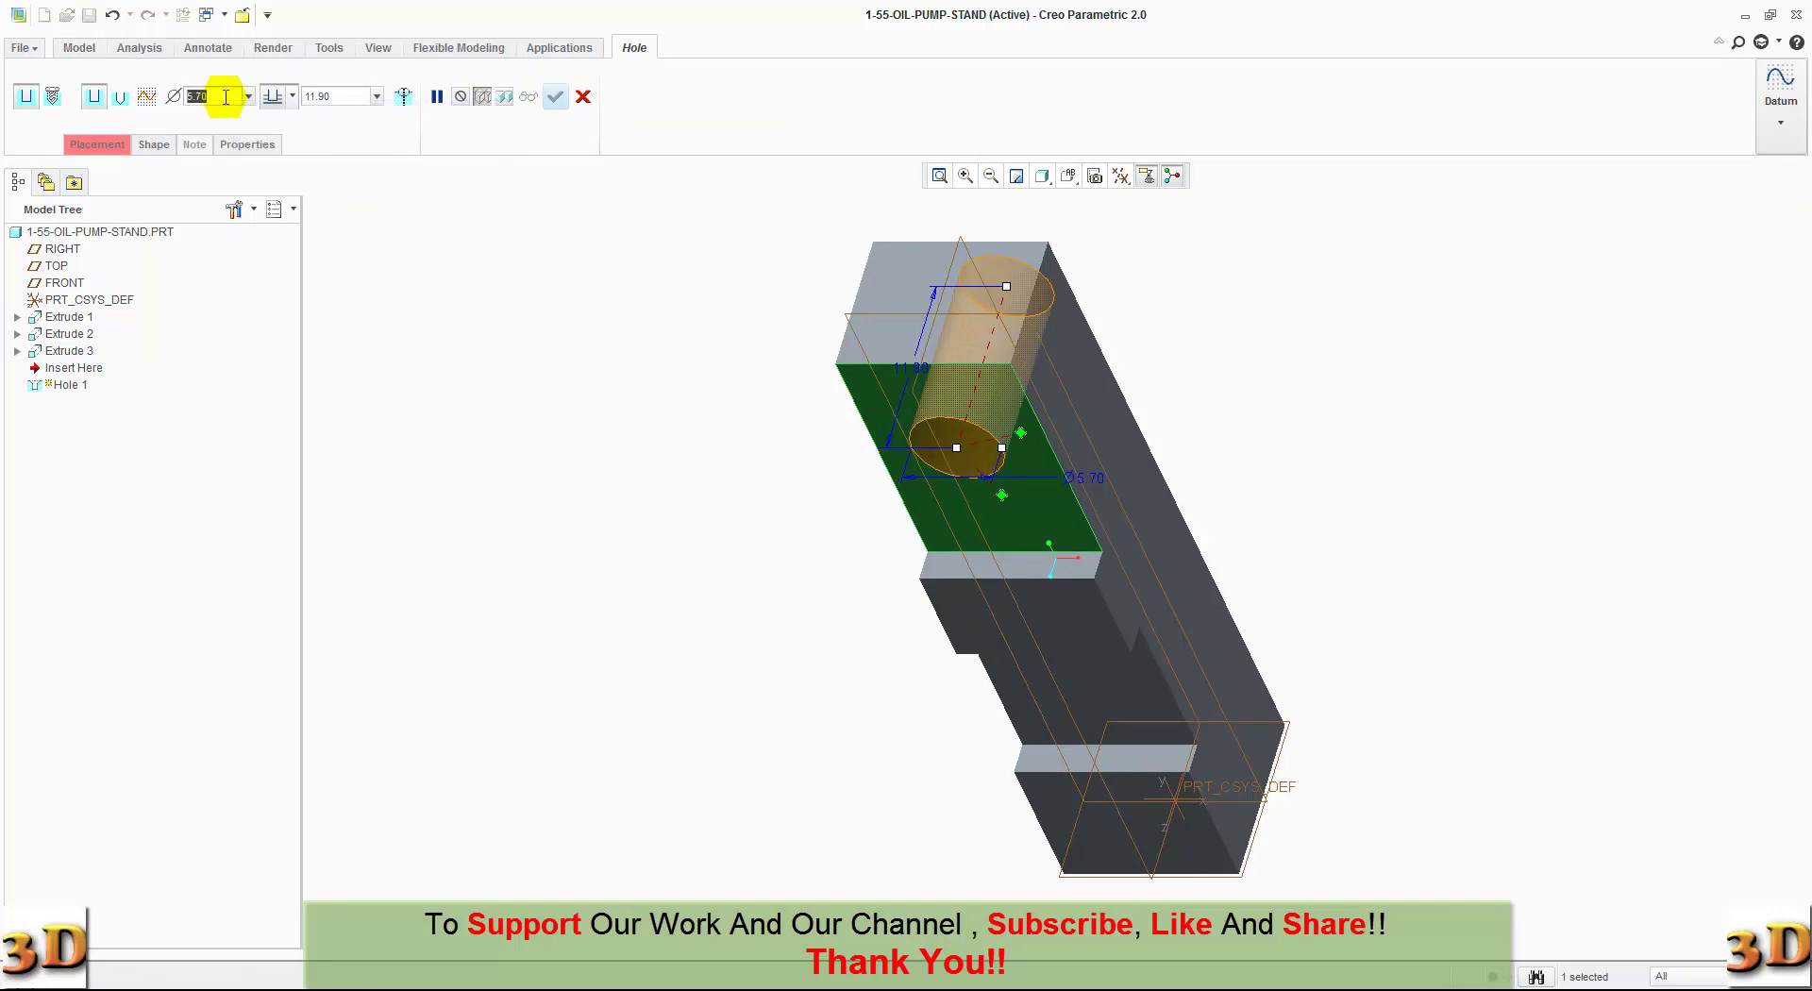
{"action": "type", "text": "6"}
{"action": "key", "text": "Return"}
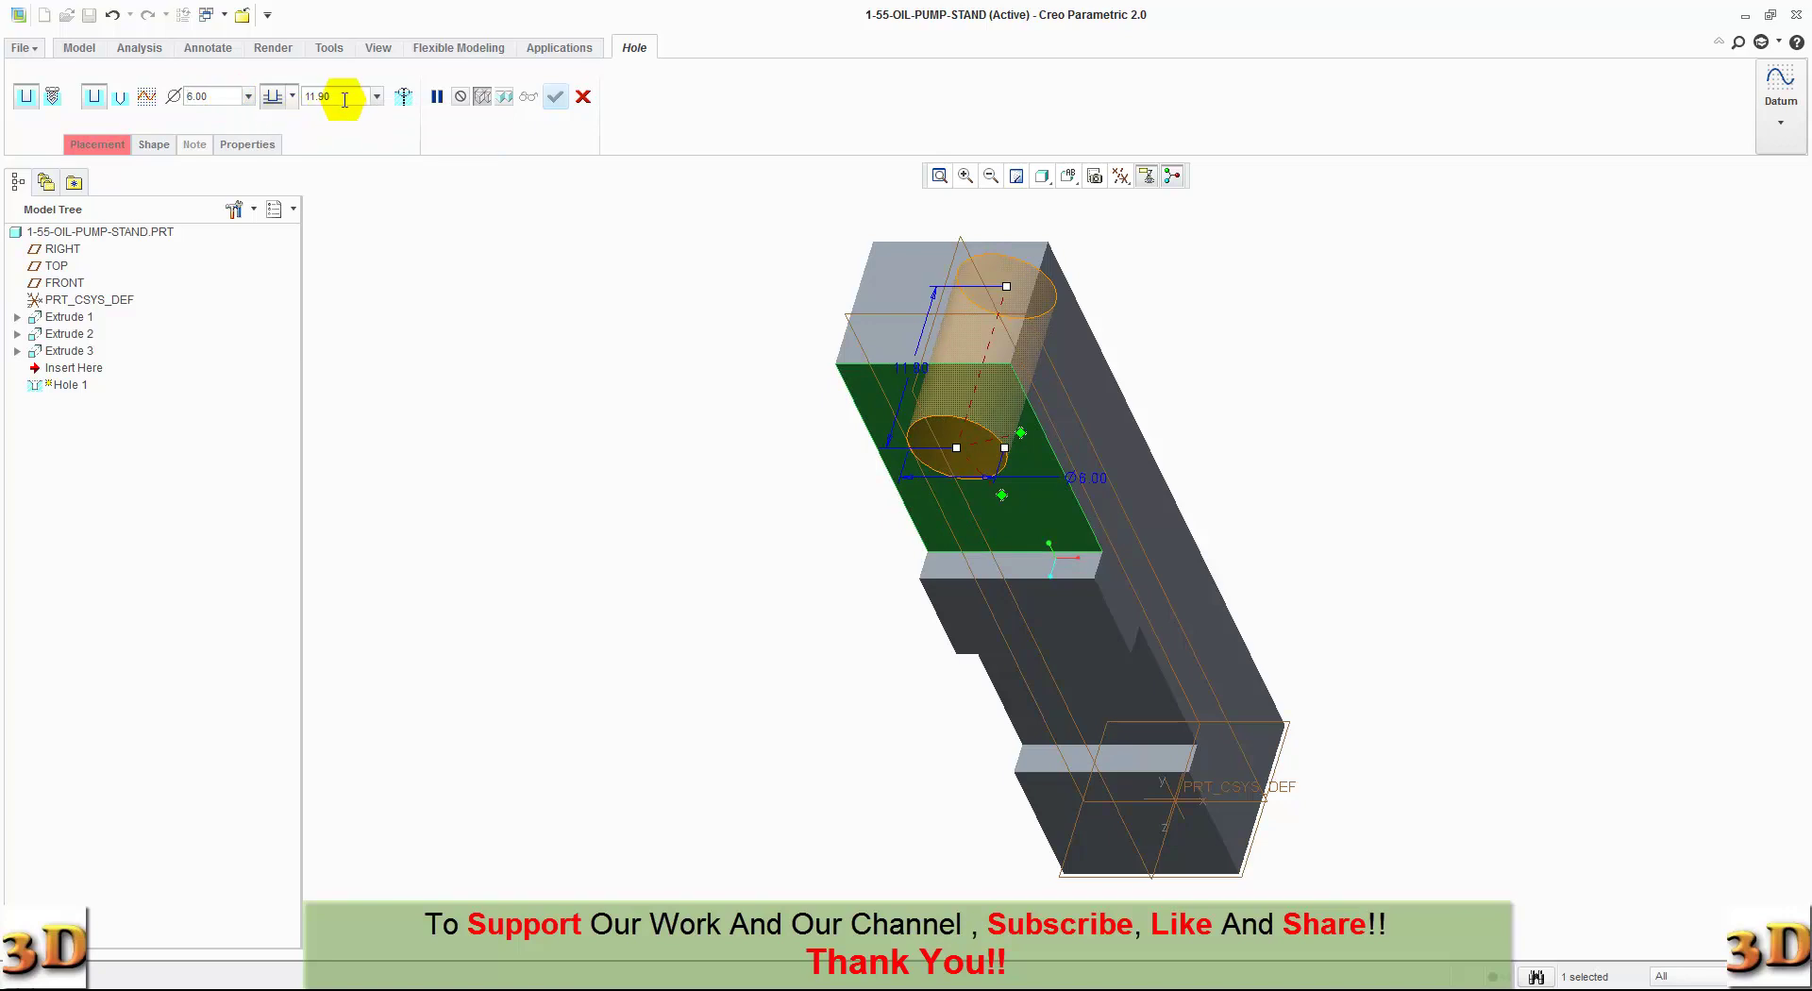
{"action": "left_click", "coordinate": [345, 99]}
{"action": "left_click", "coordinate": [292, 96]}
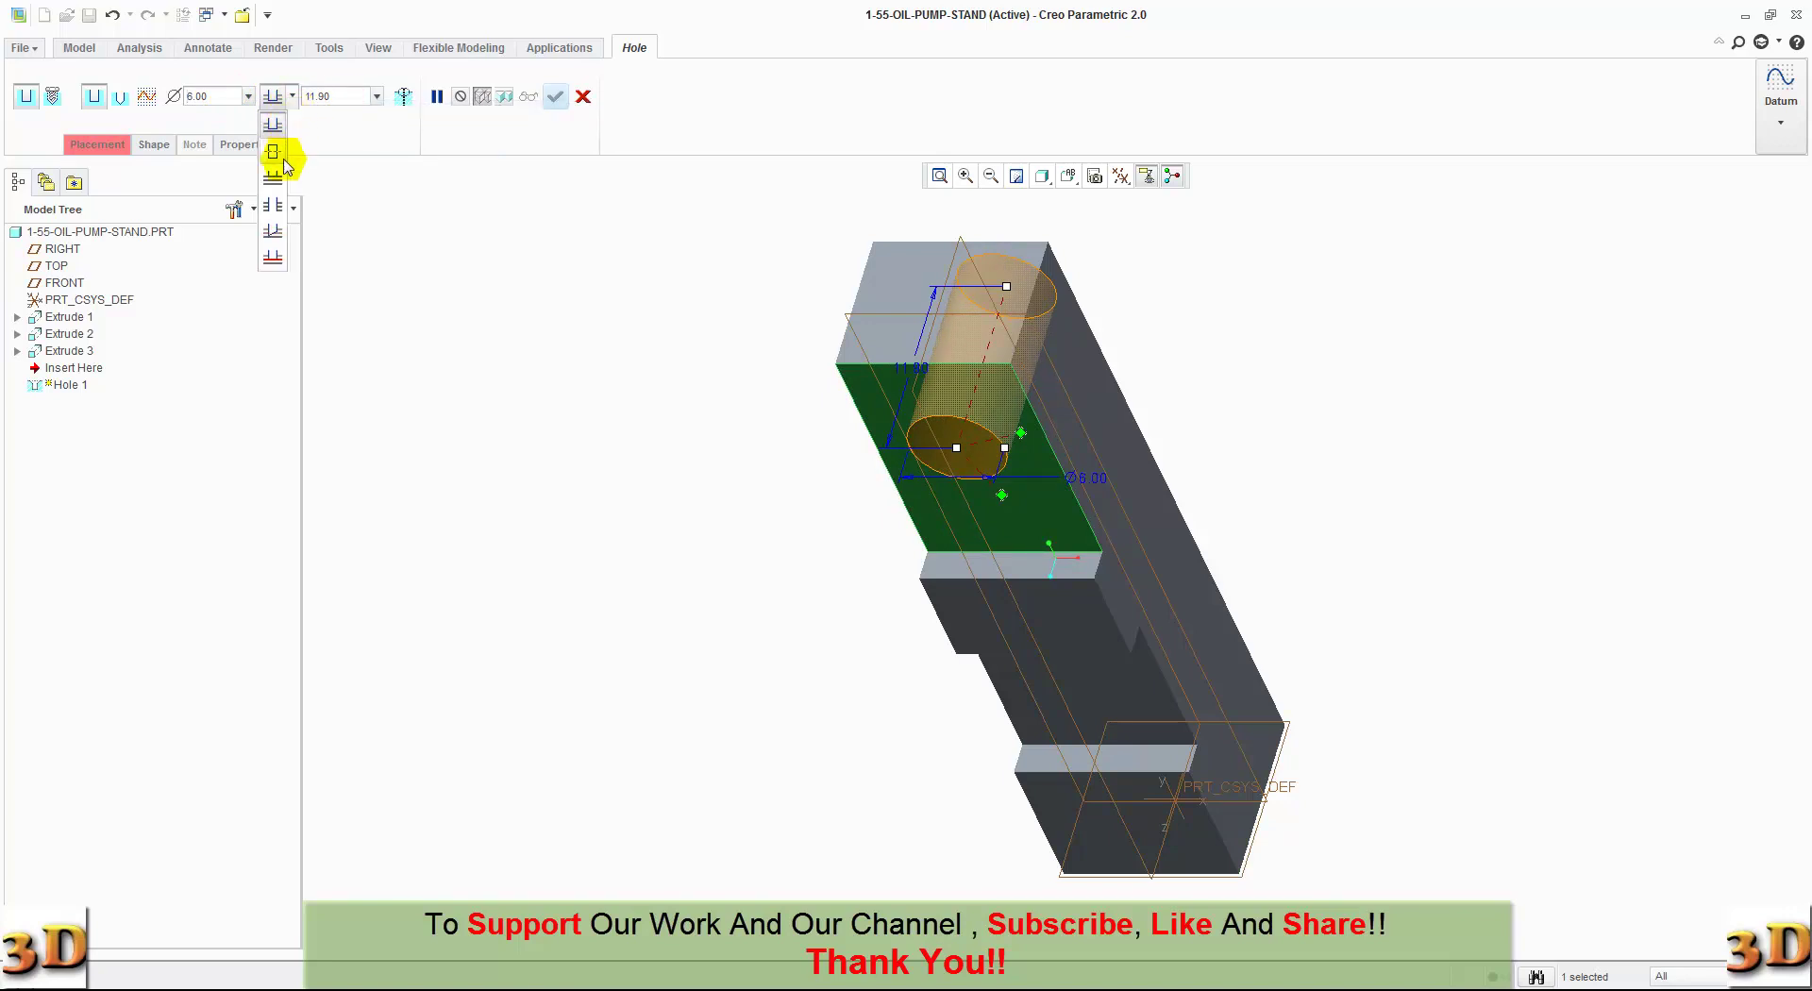
{"action": "left_click", "coordinate": [273, 204]}
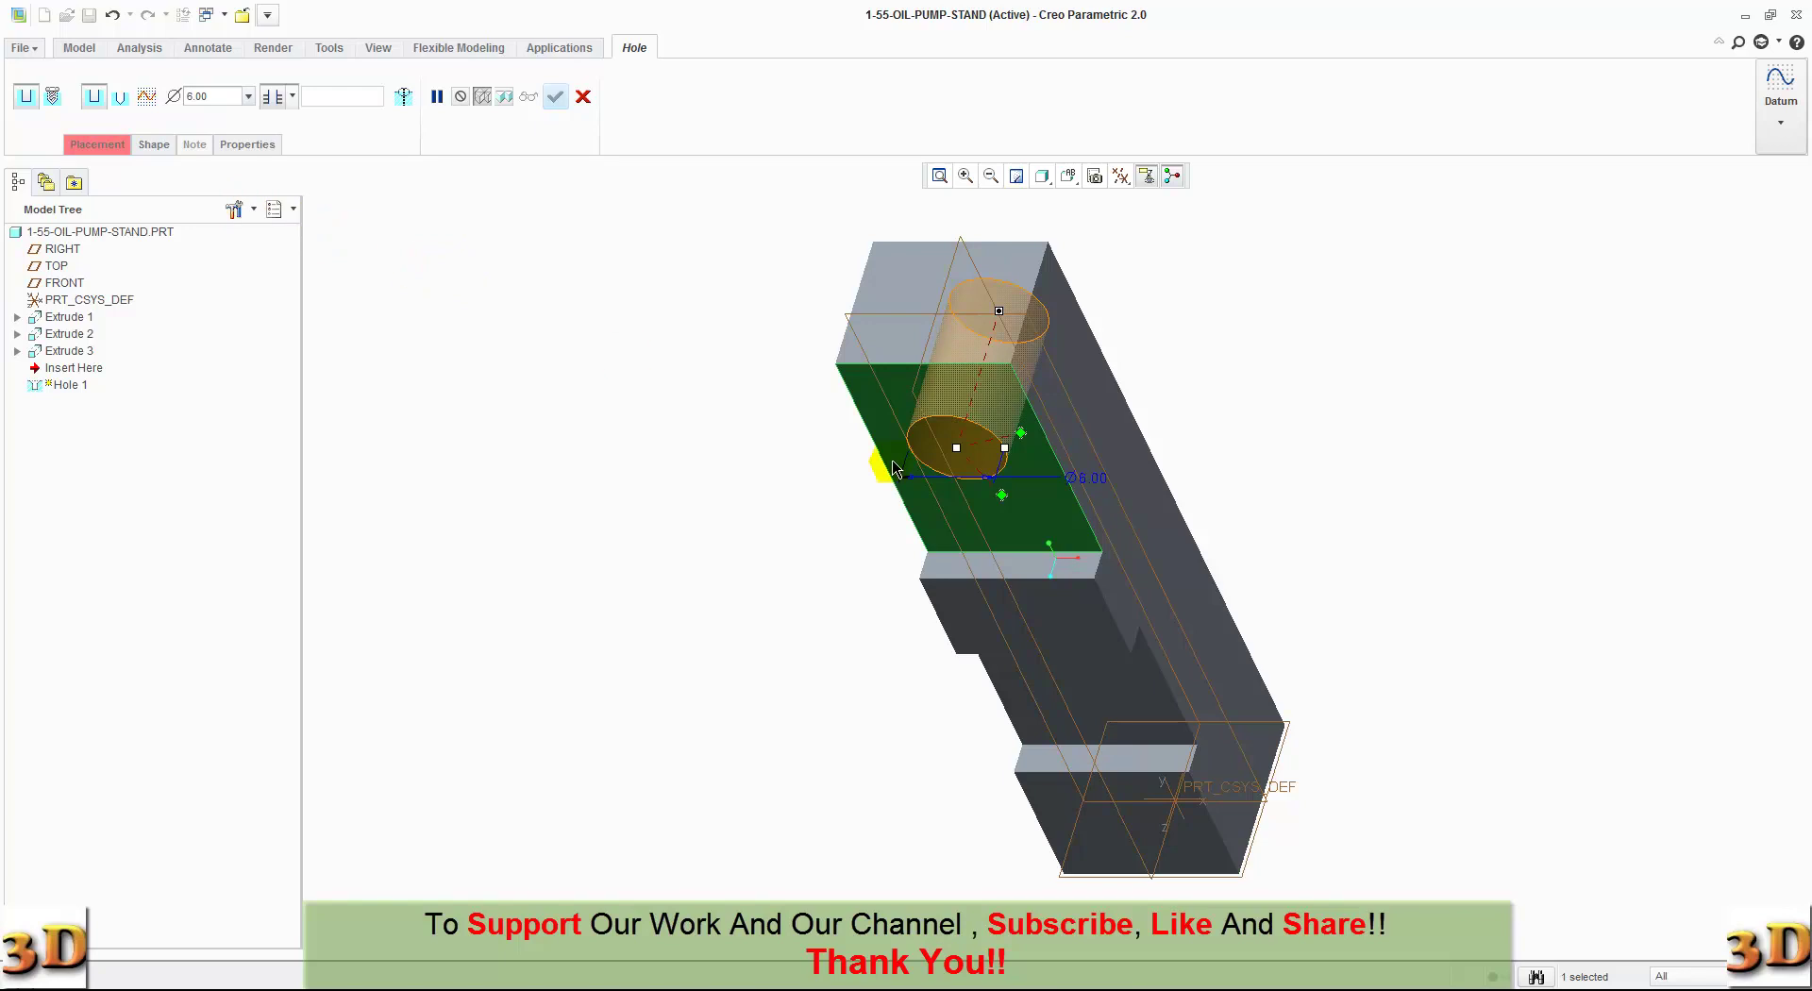
{"action": "left_click_drag", "start_coordinate": [1001, 499], "coordinate": [972, 519]}
{"action": "left_click_drag", "start_coordinate": [985, 371], "coordinate": [915, 363]}
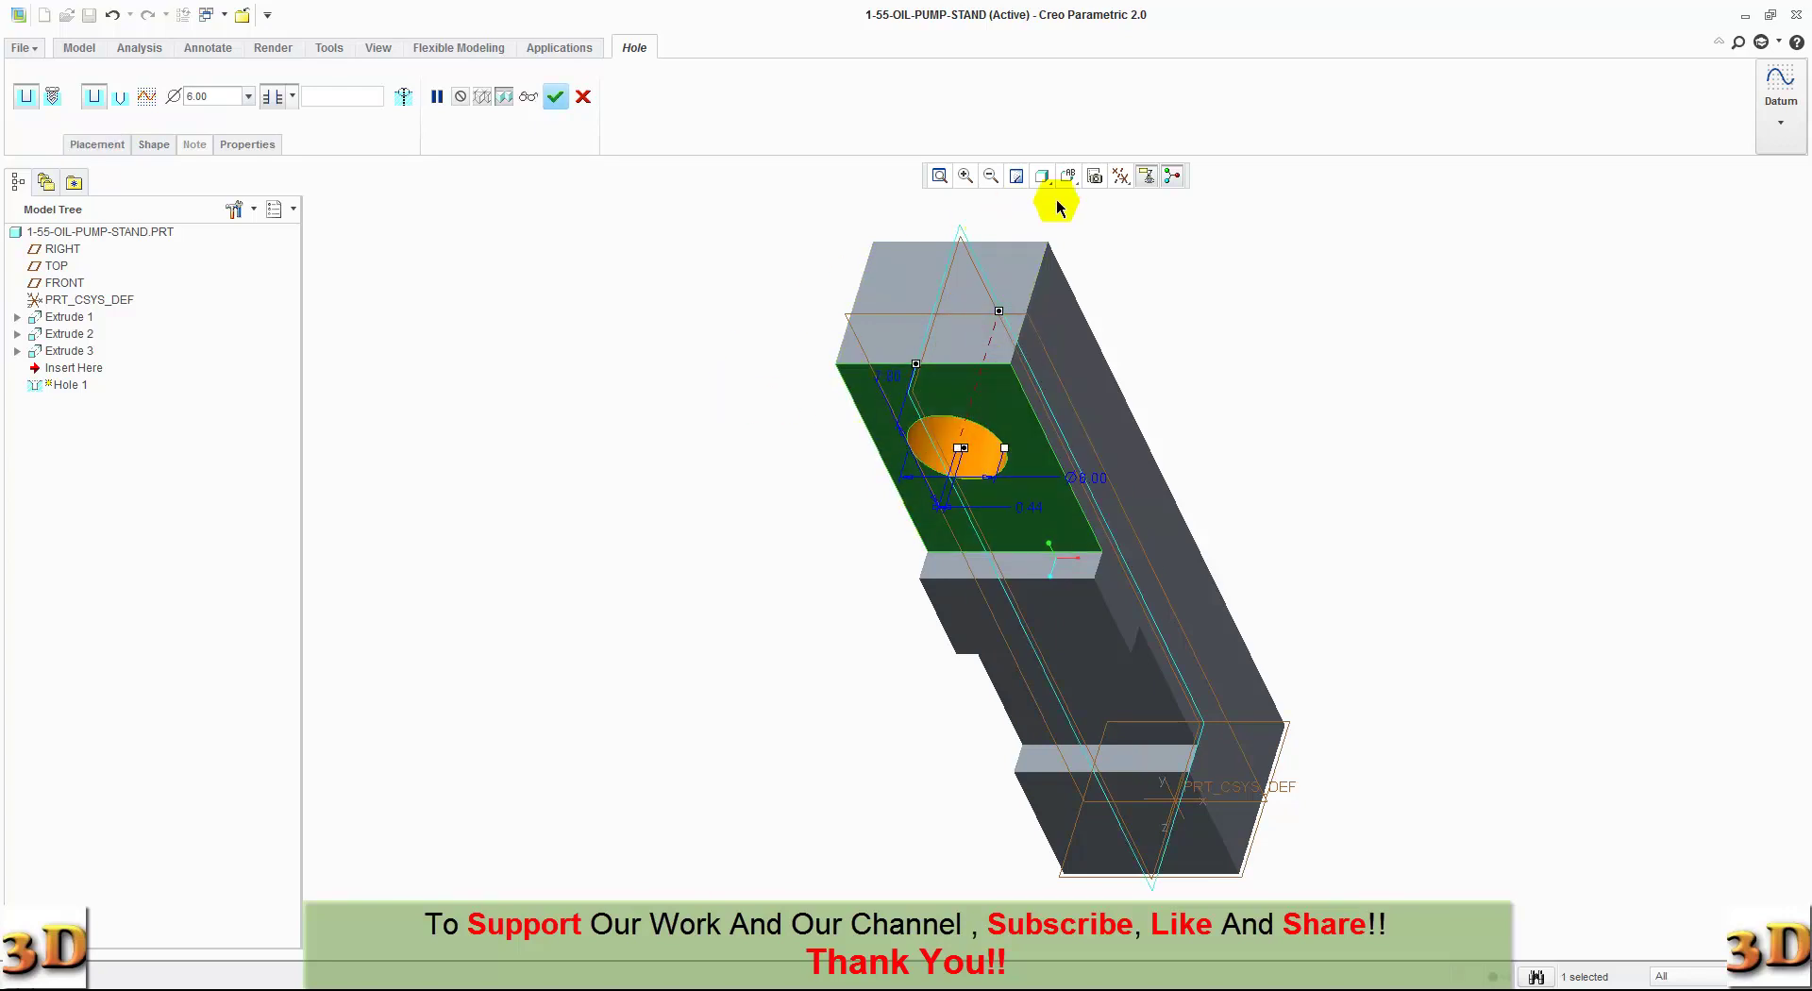
Step: Set Hole 1's offsets to 0 from RIGHT and 8 from the face edge, then complete it
{"action": "left_click", "coordinate": [1068, 177]}
{"action": "left_click", "coordinate": [1089, 274]}
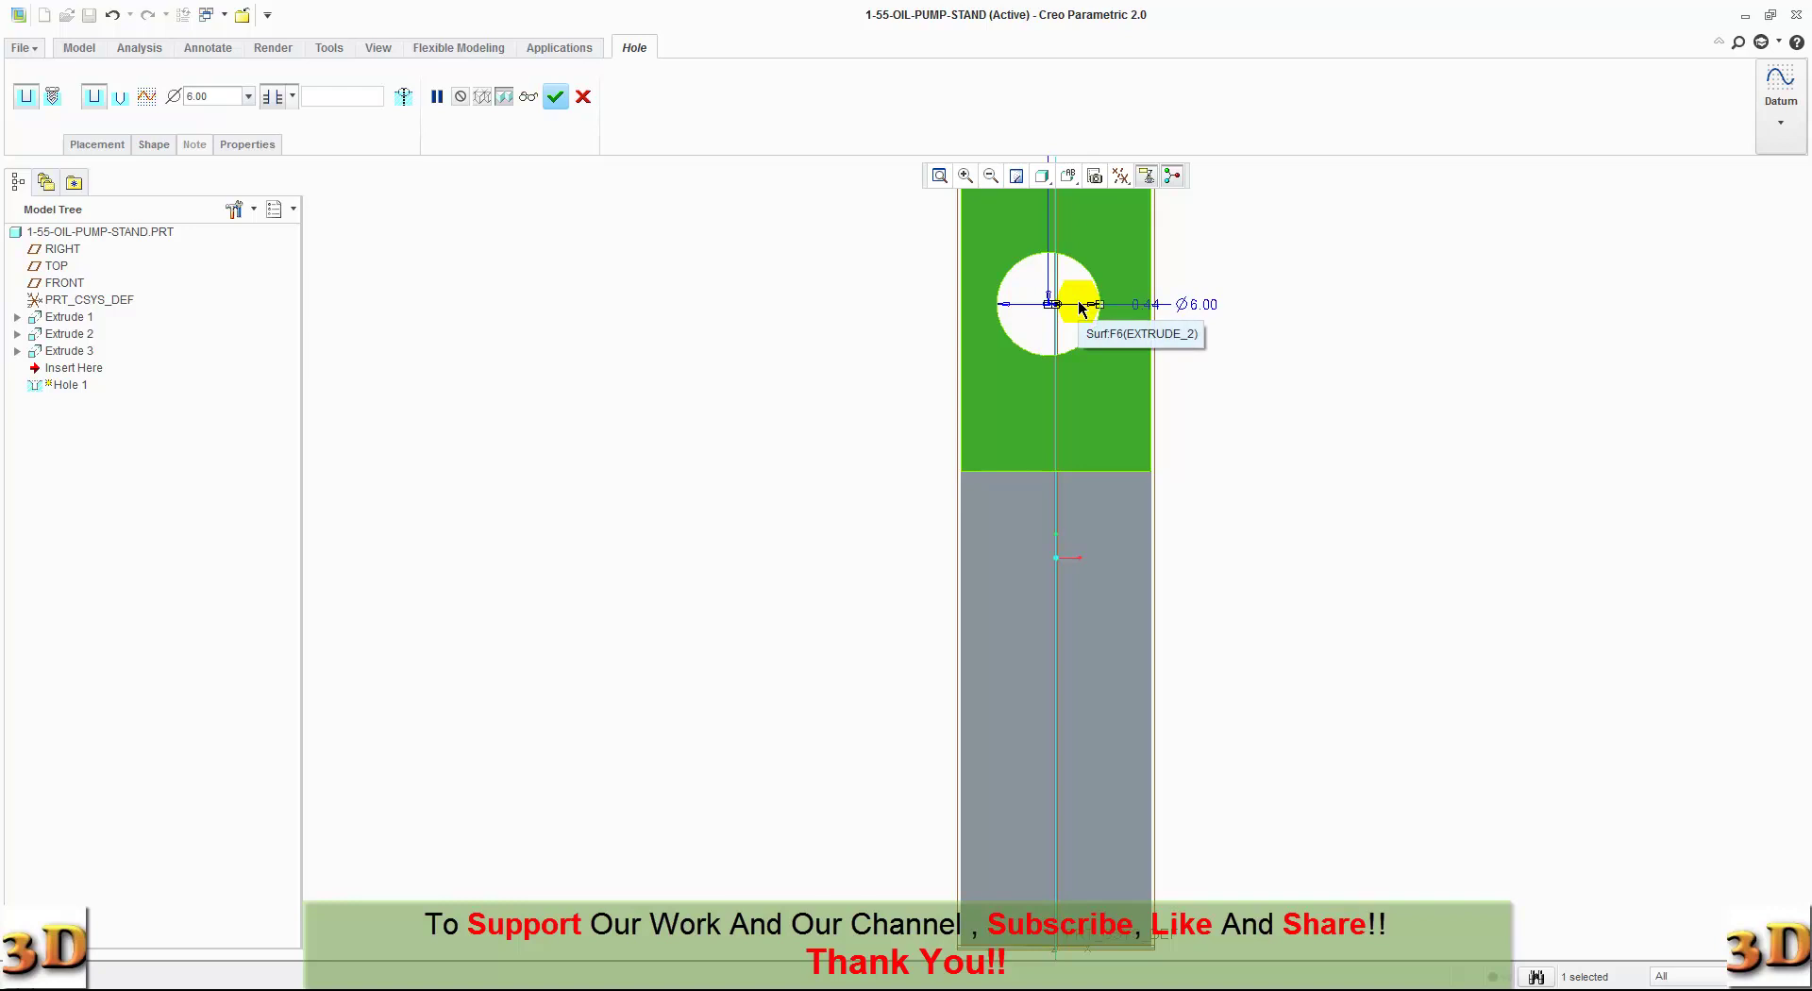
{"action": "left_click", "coordinate": [104, 147]}
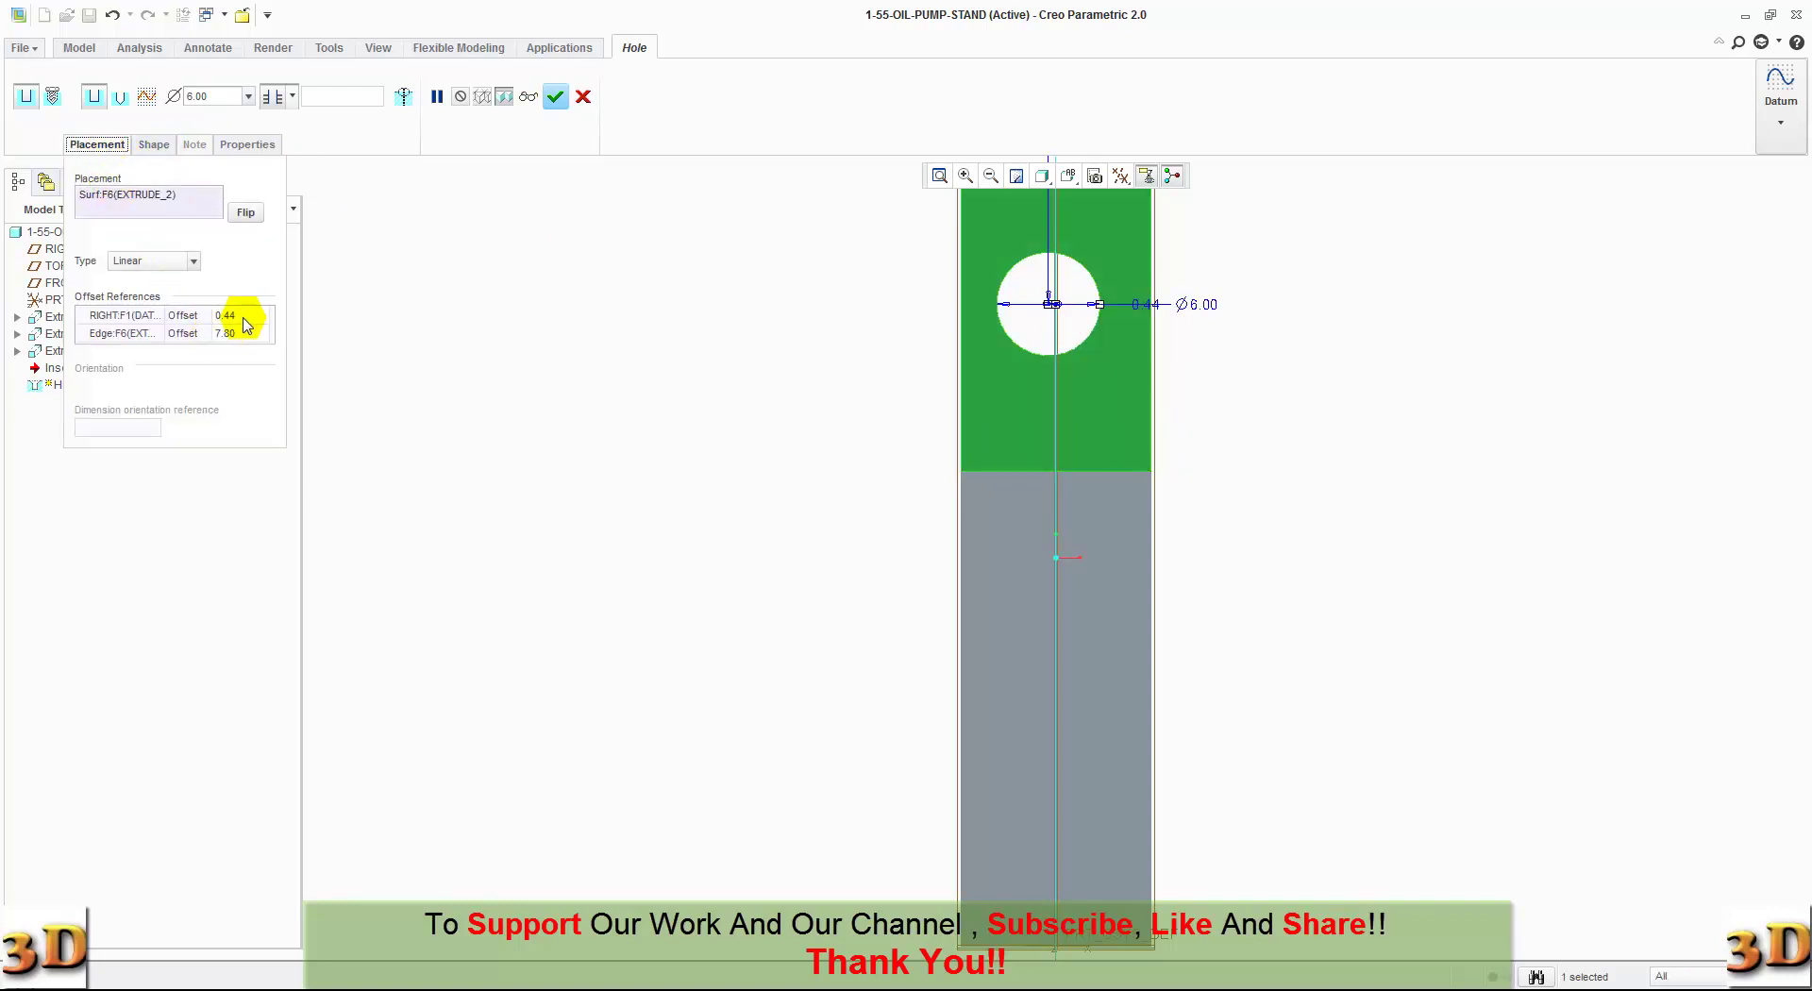
{"action": "left_click", "coordinate": [246, 316]}
{"action": "type", "text": "00"}
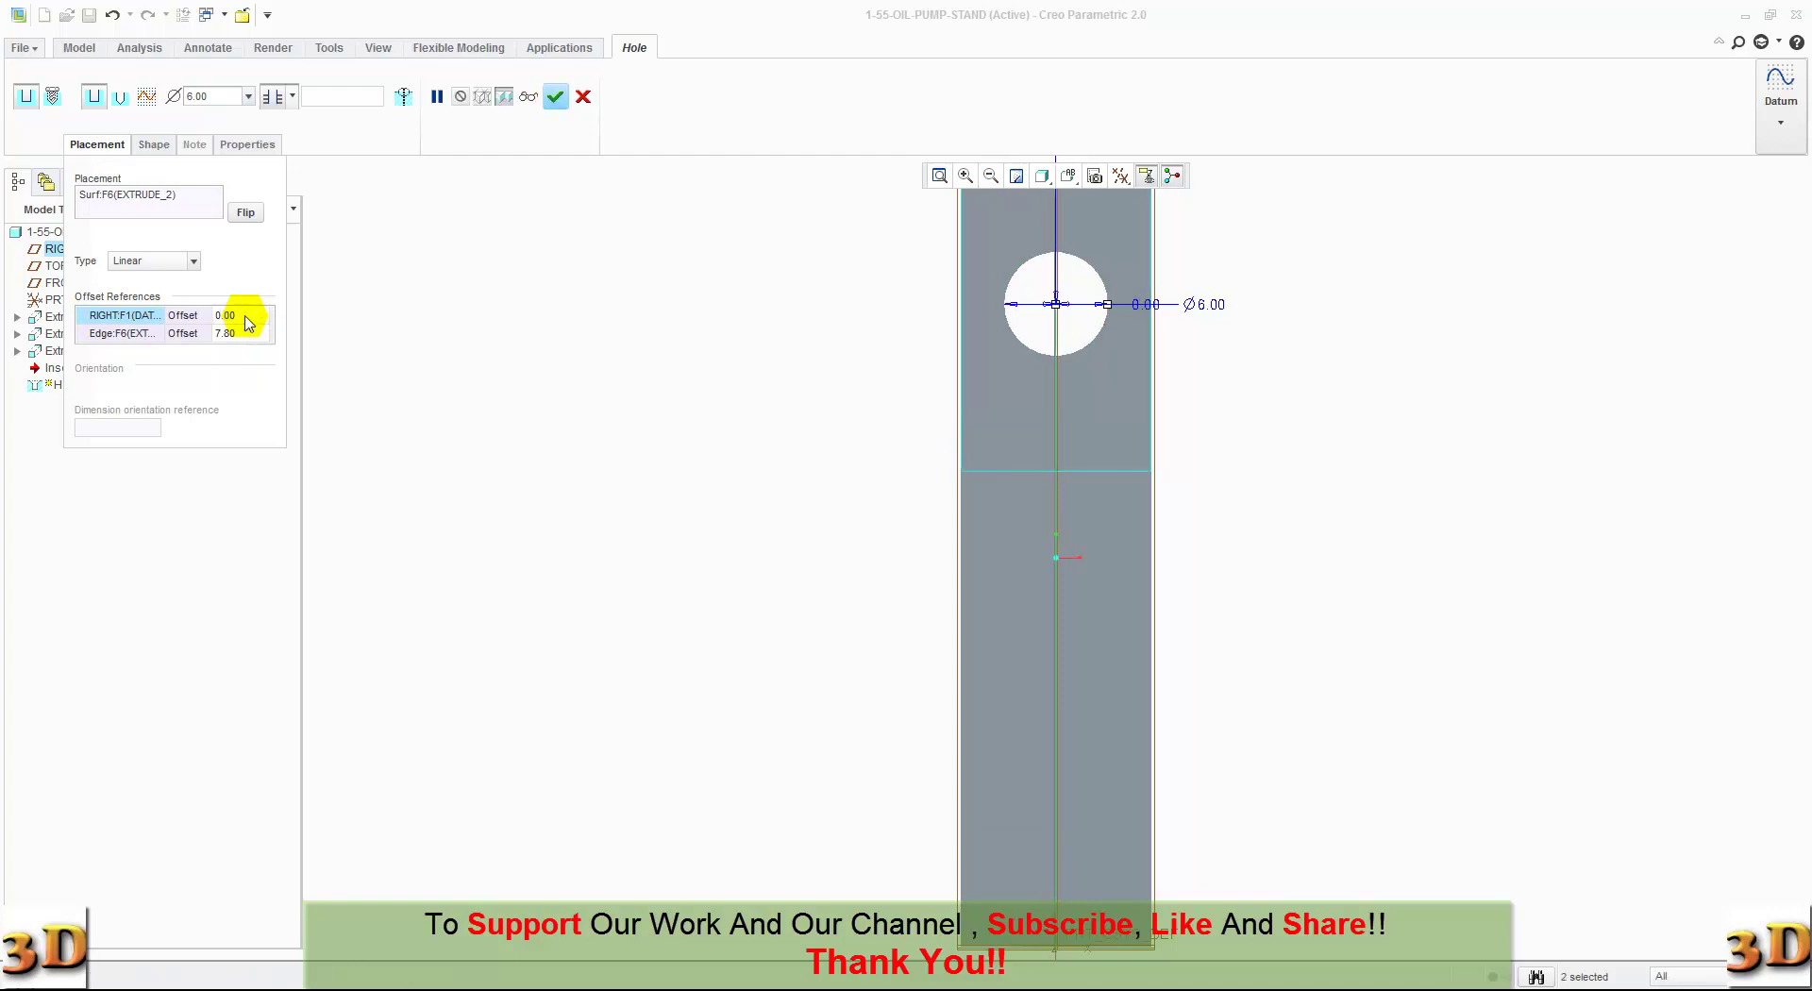
{"action": "left_click", "coordinate": [243, 333]}
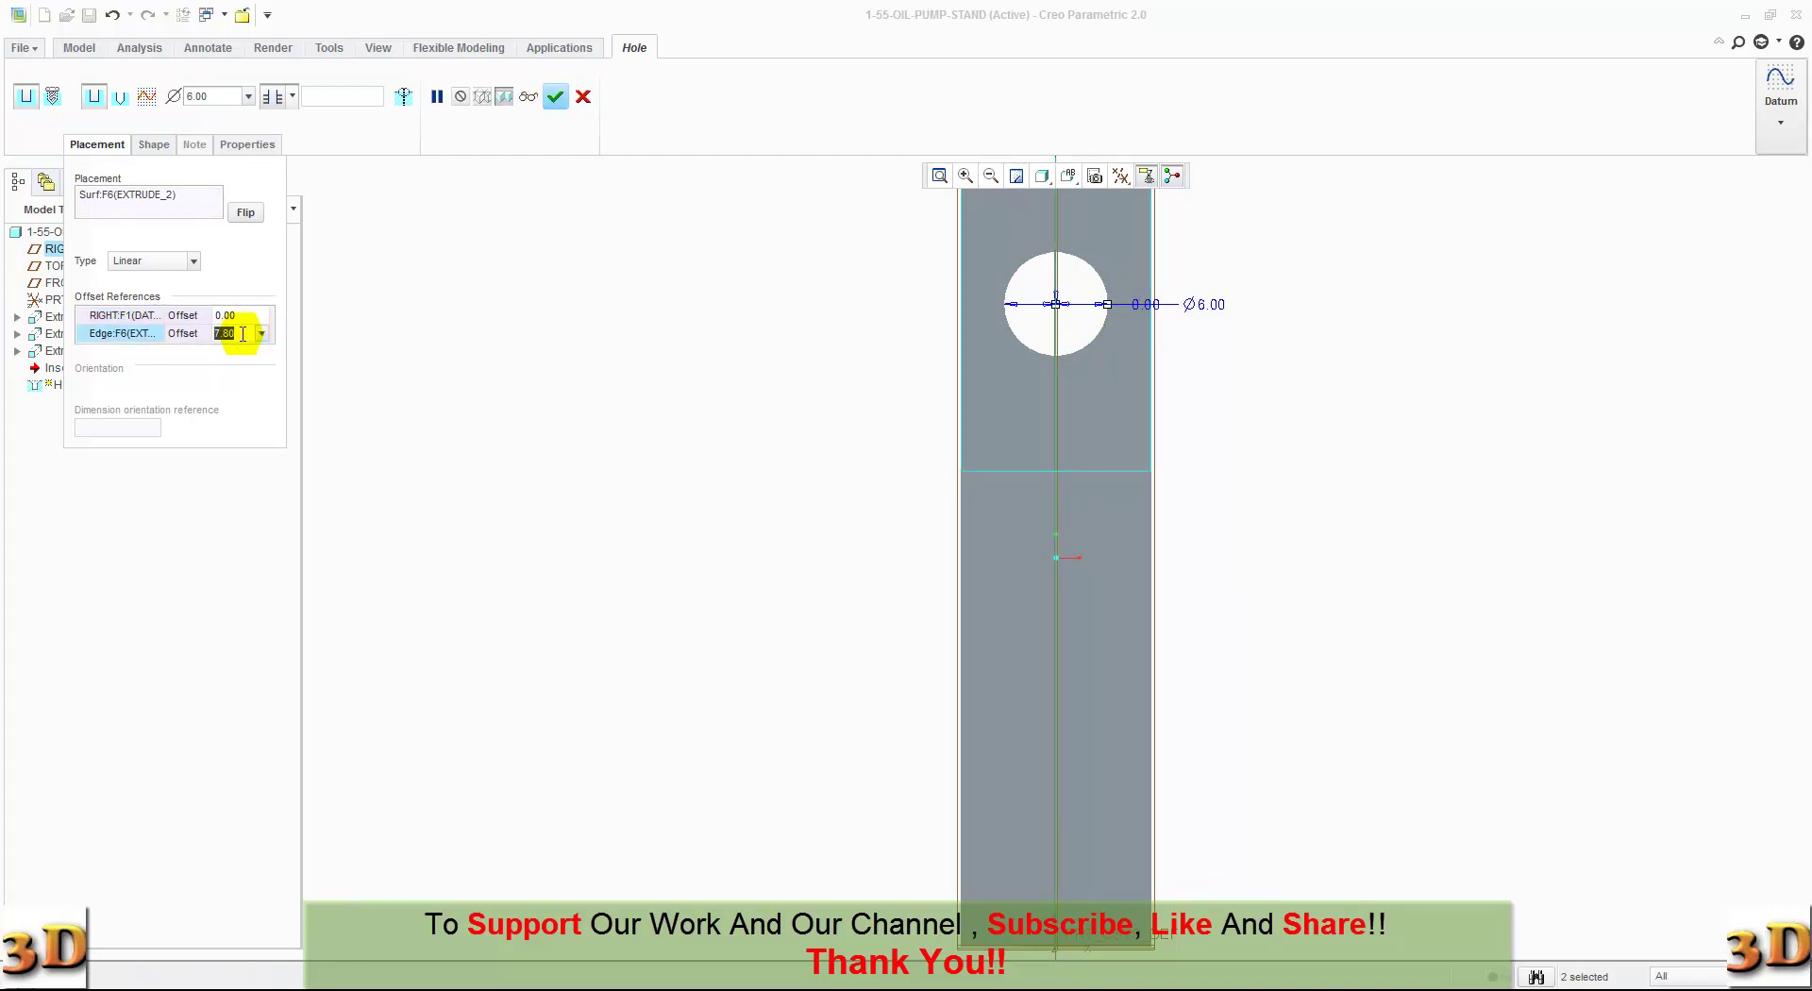
{"action": "type", "text": "8"}
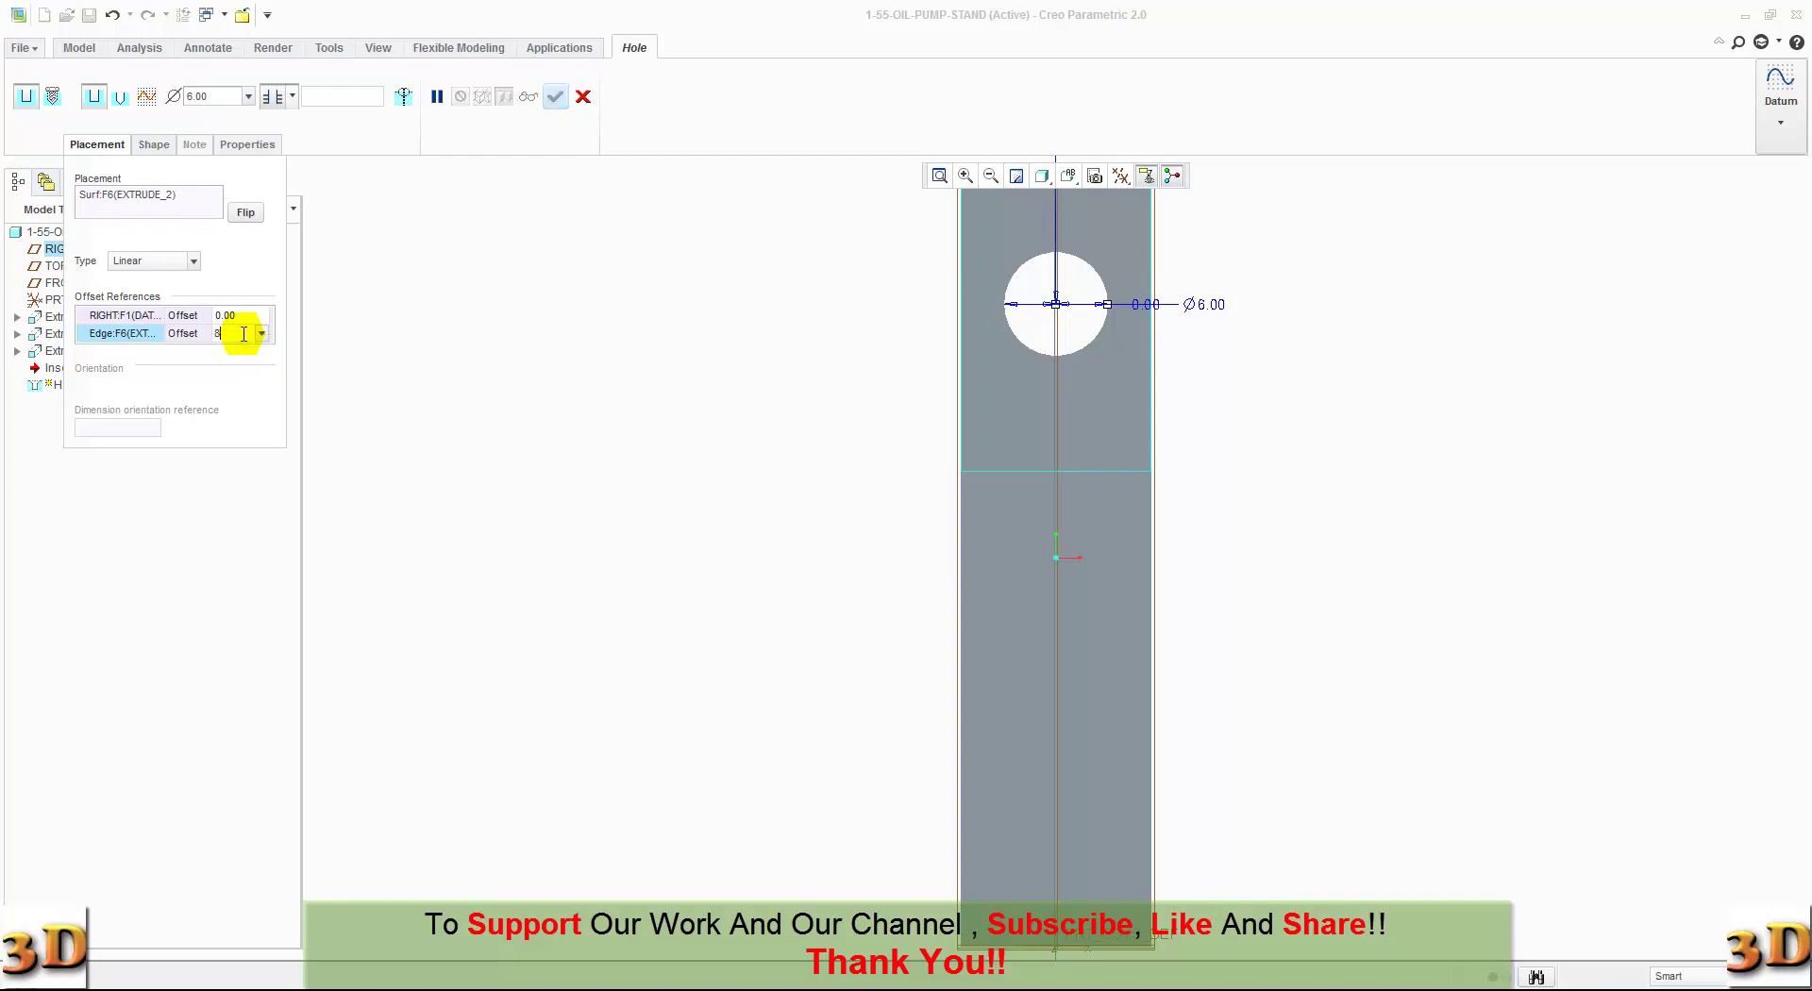
{"action": "key", "text": "Return"}
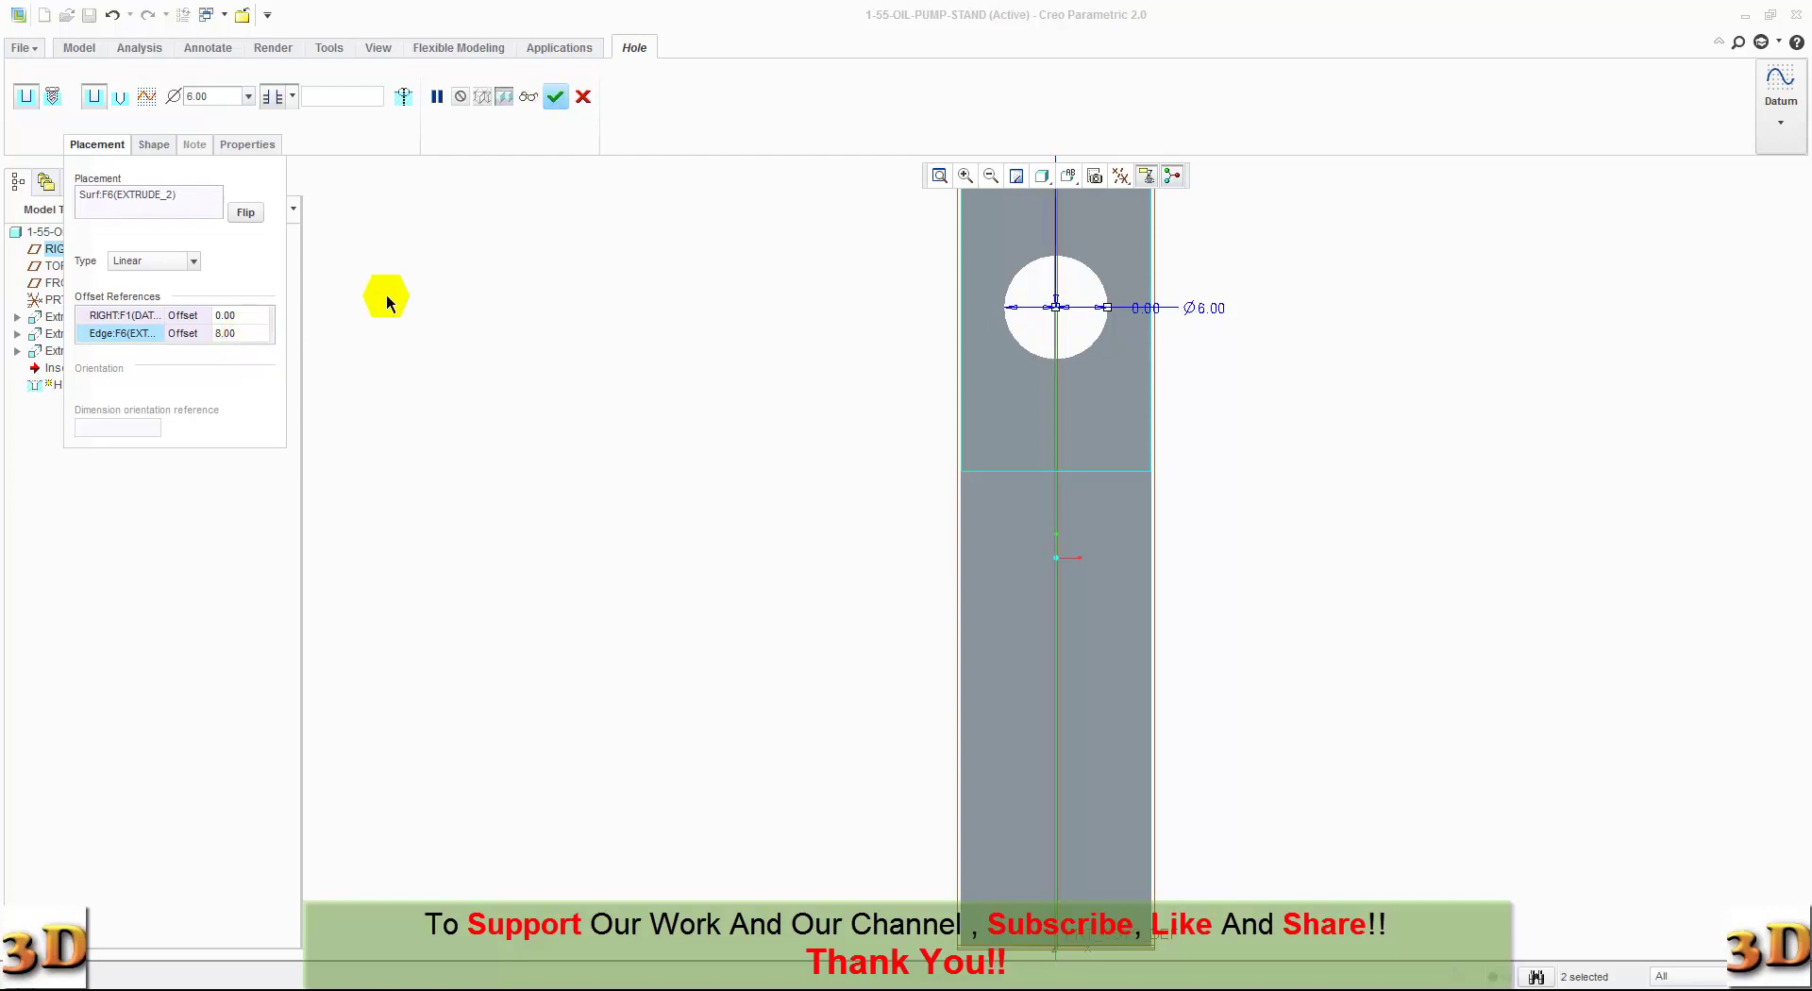
{"action": "left_click", "coordinate": [556, 103]}
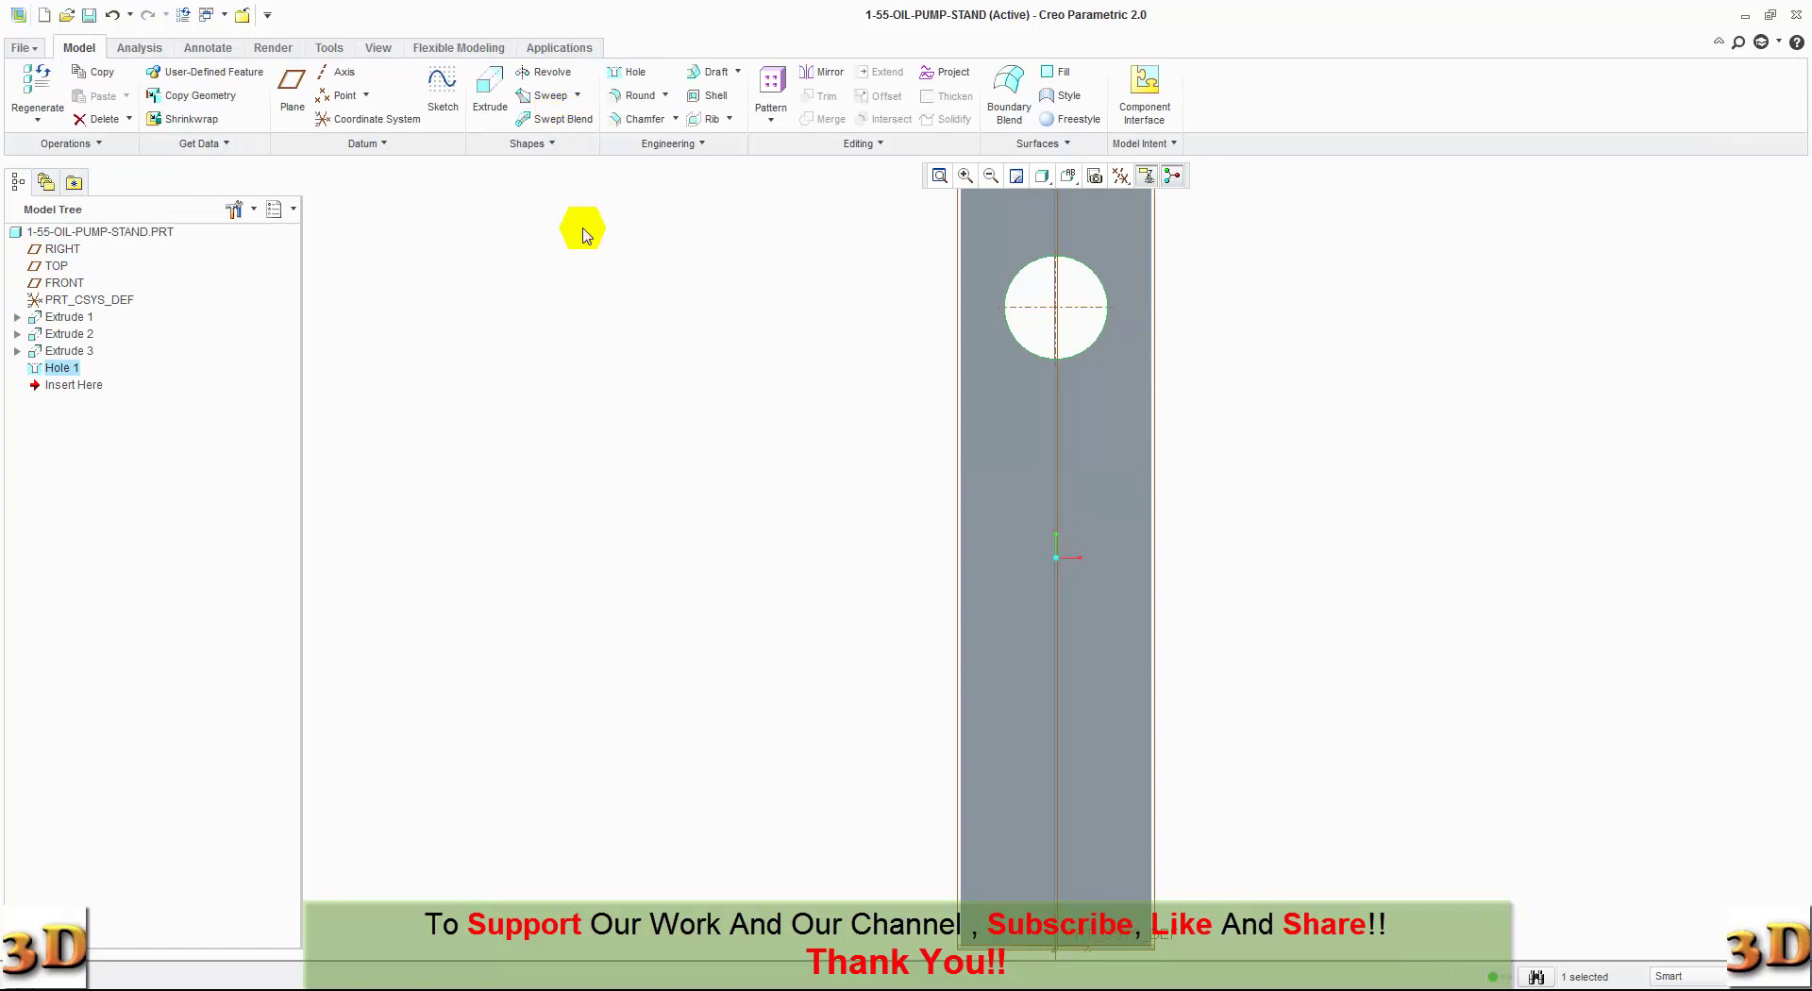
Step: Start a 4.00-diameter To Next hole on the lower step face
{"action": "left_click", "coordinate": [1069, 176]}
{"action": "left_click", "coordinate": [1099, 203]}
{"action": "left_click", "coordinate": [1347, 354]}
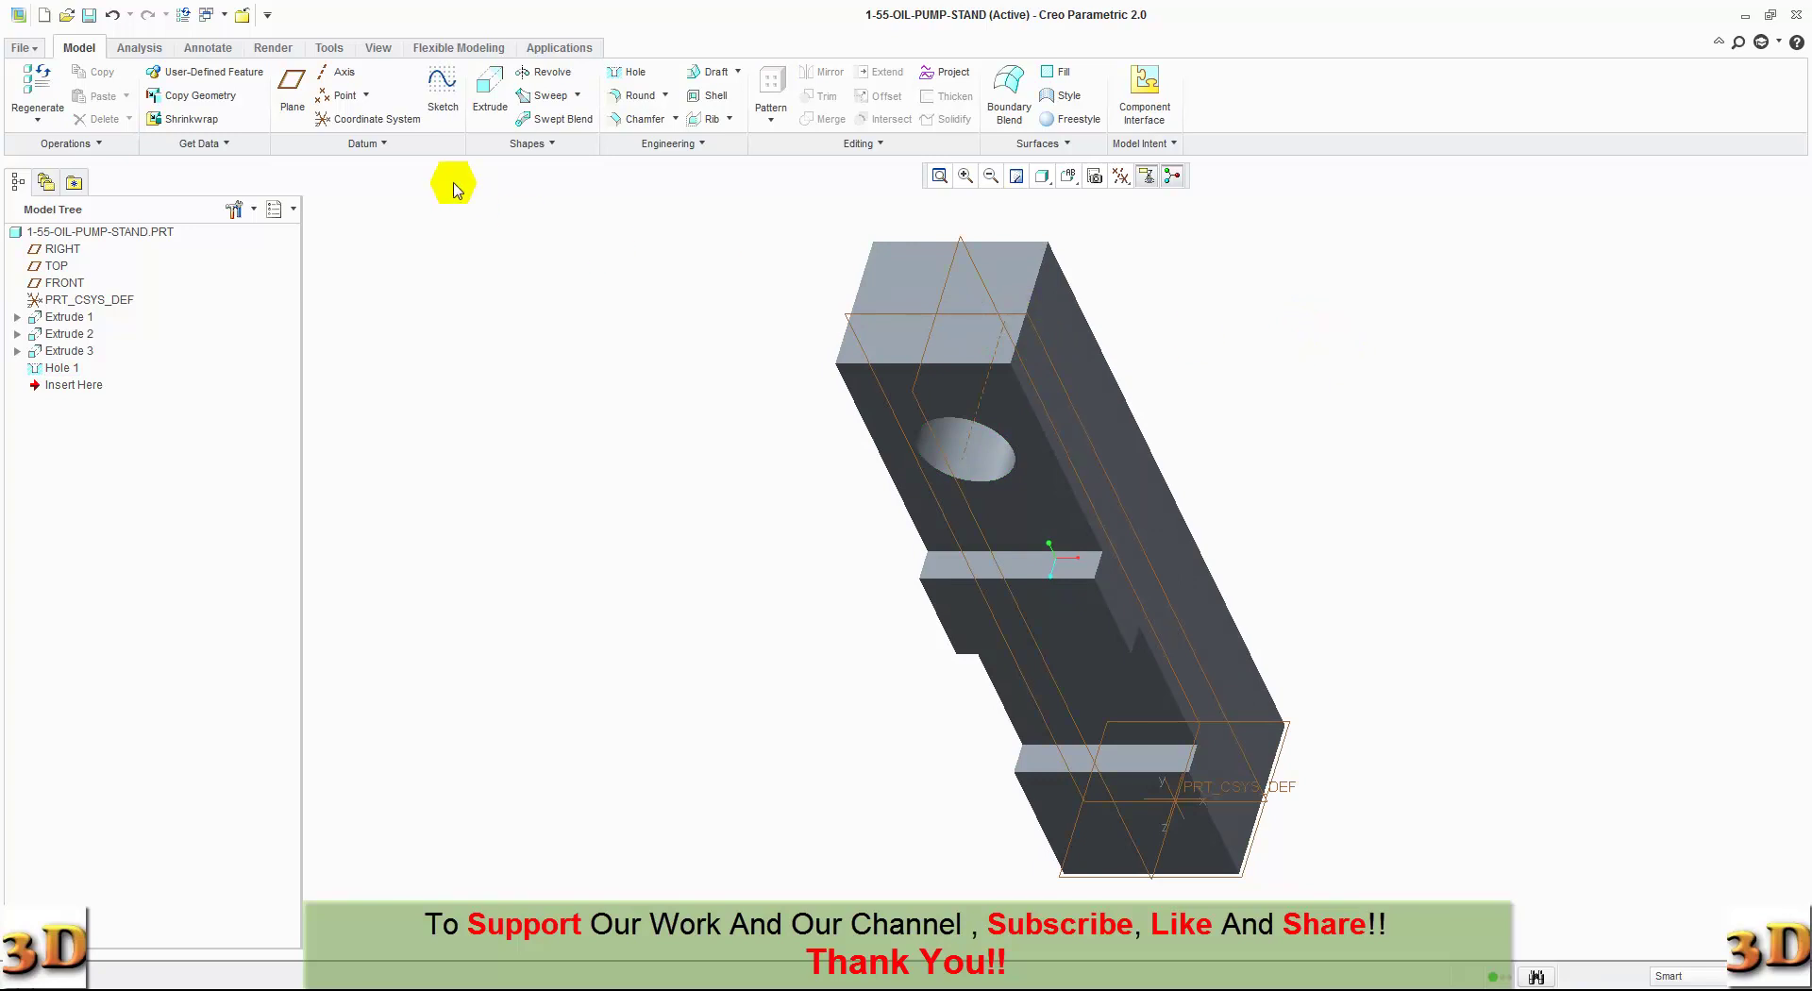
{"action": "left_click", "coordinate": [618, 71]}
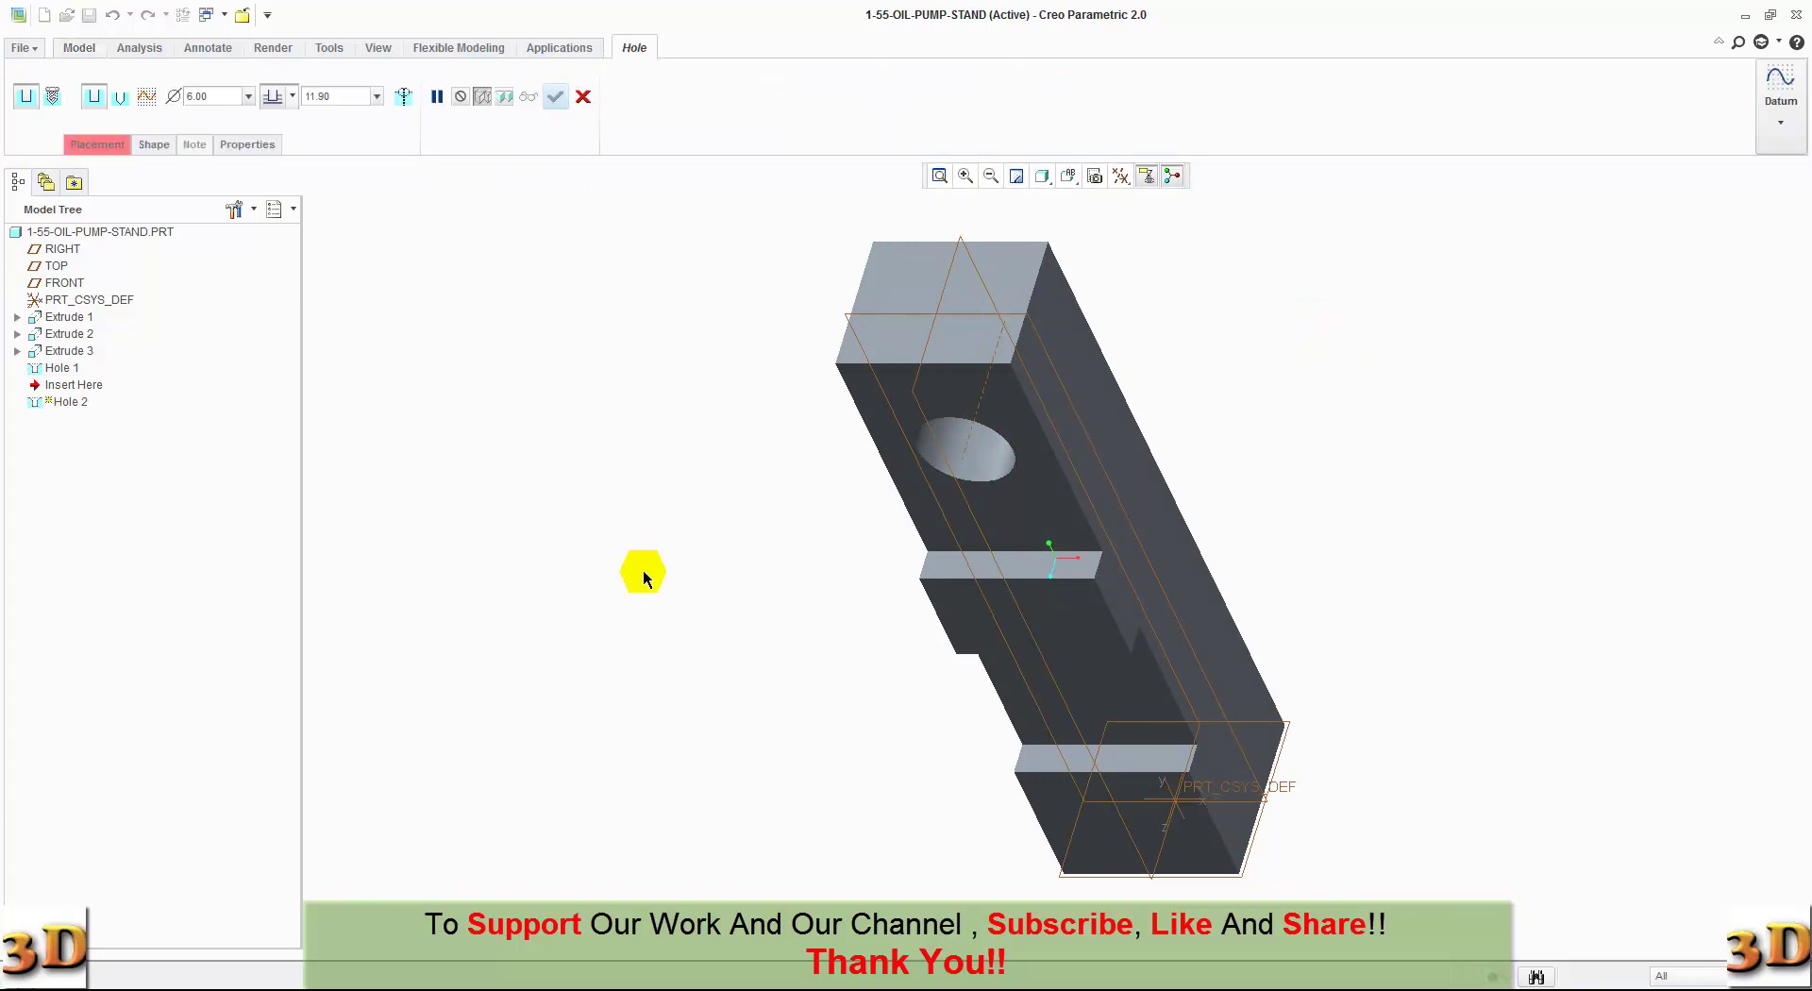
{"action": "left_click", "coordinate": [1090, 708]}
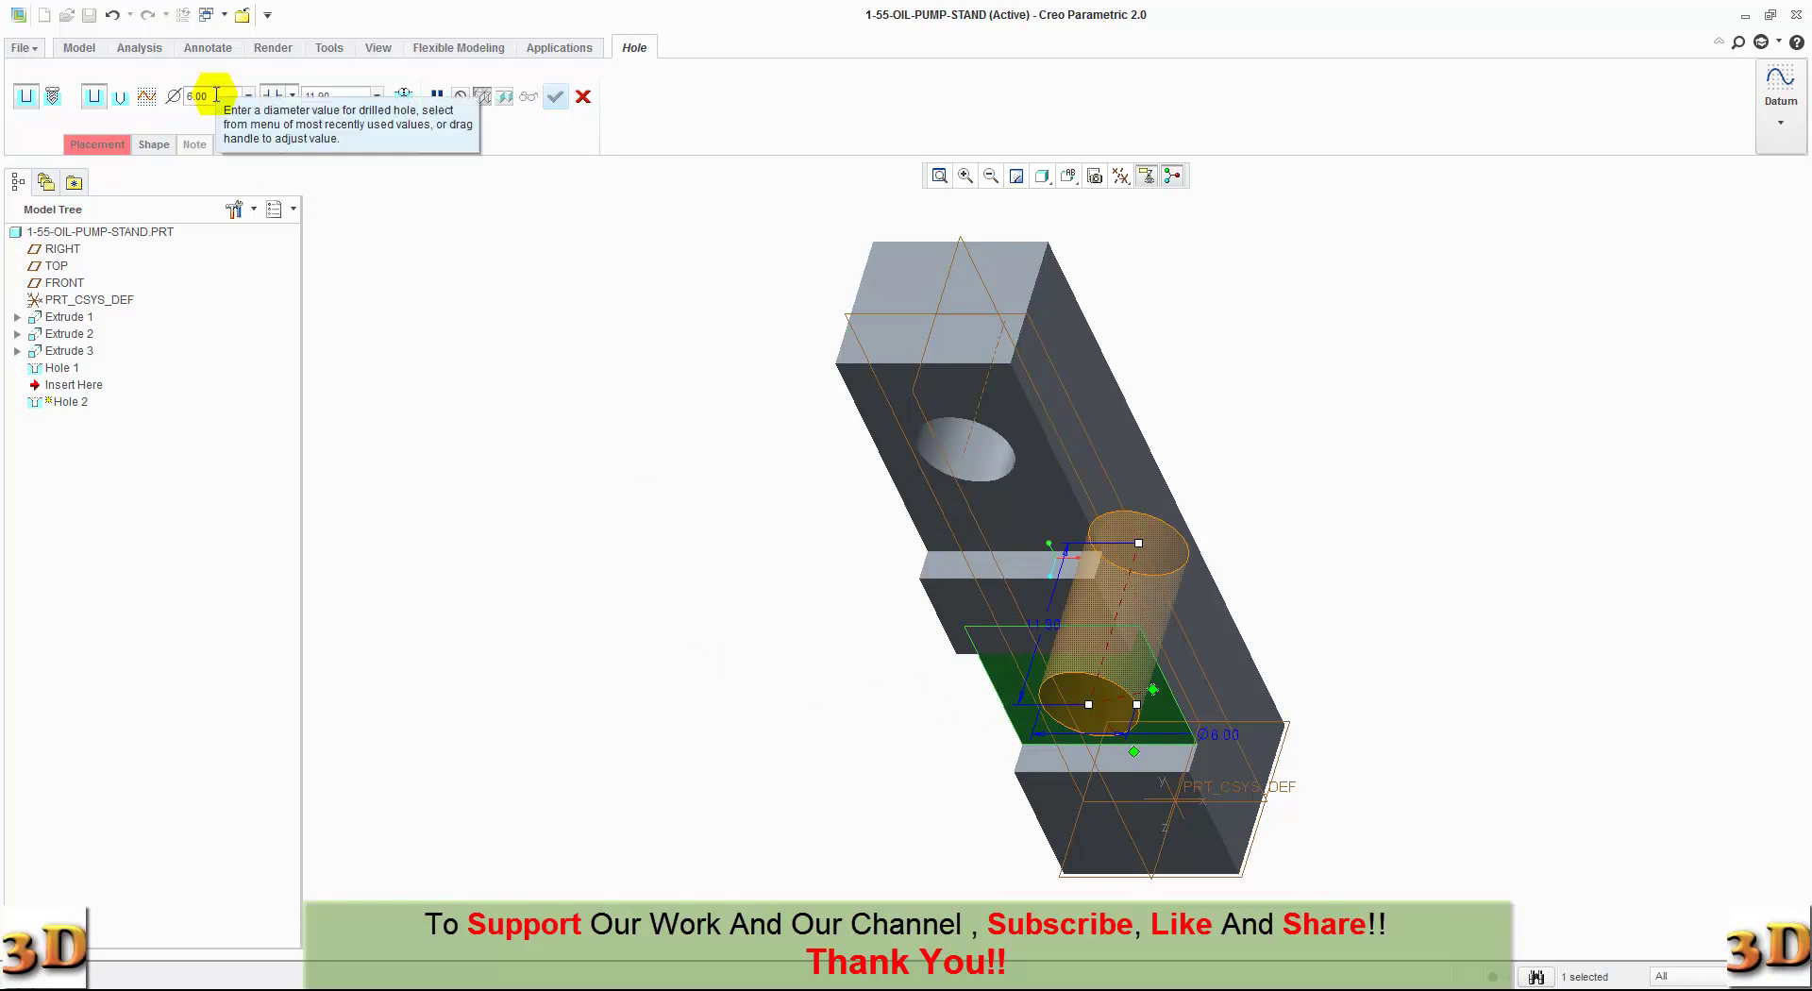
{"action": "type", "text": "4"}
{"action": "key", "text": "Return"}
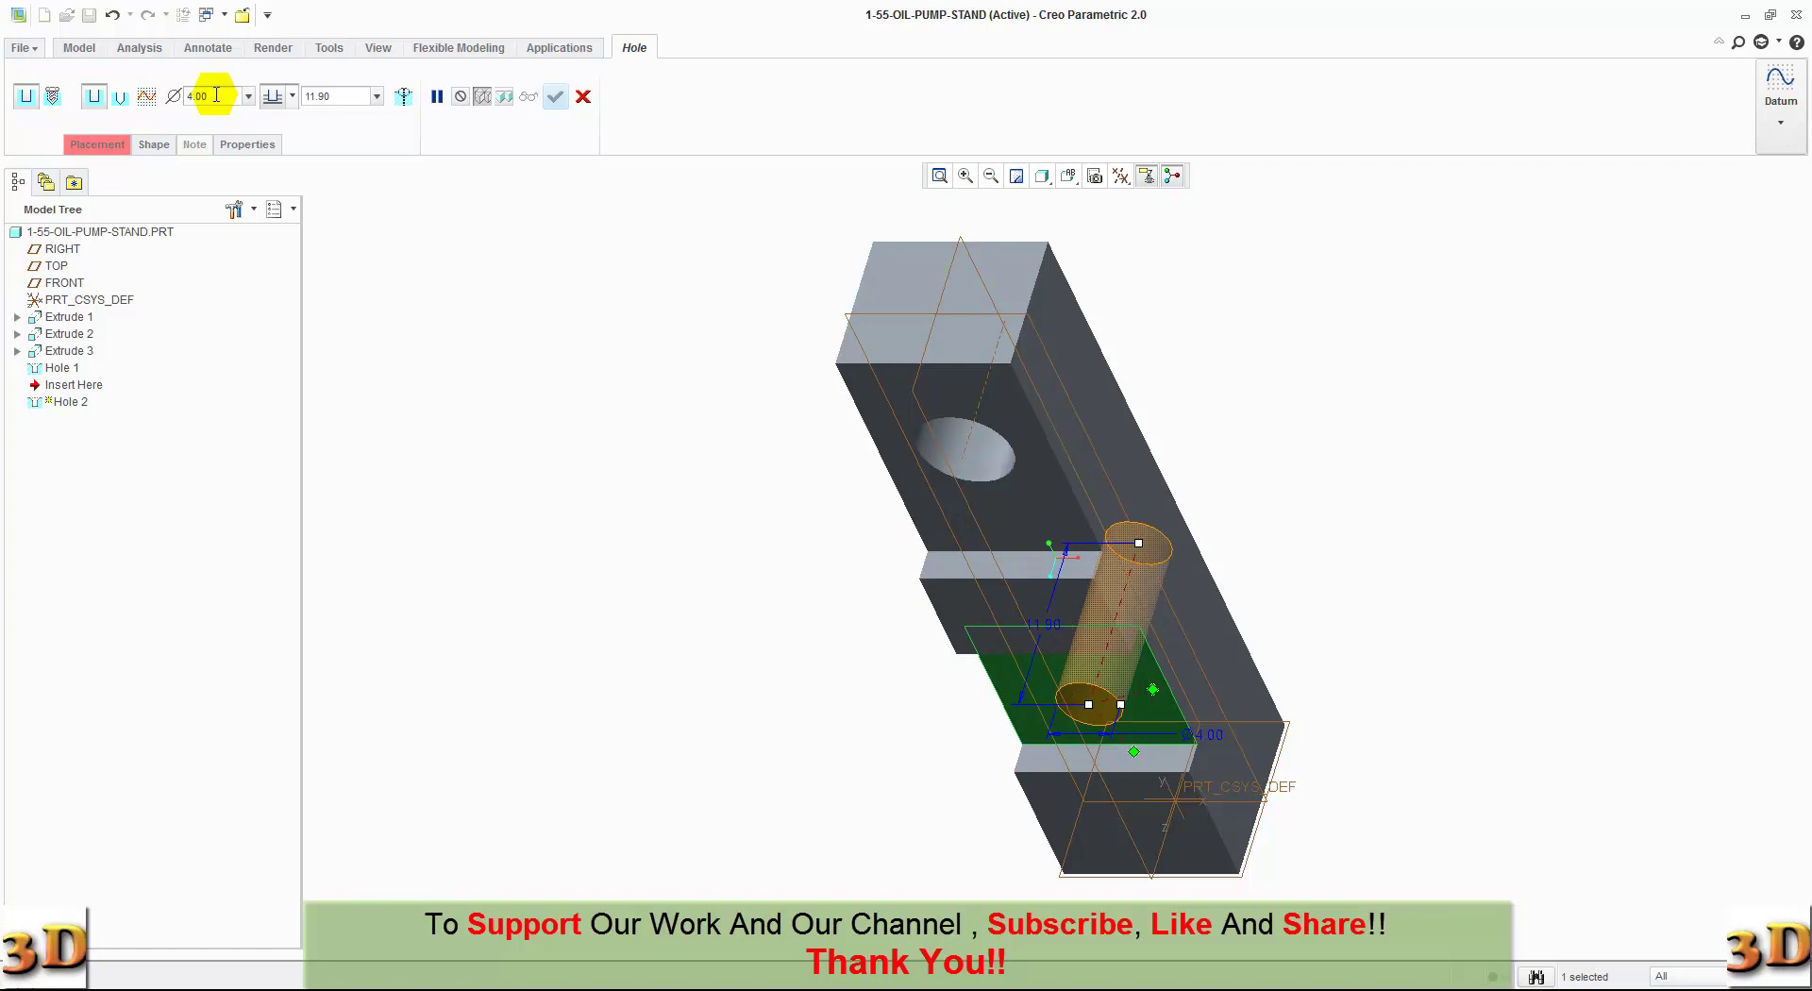
{"action": "left_click", "coordinate": [294, 101]}
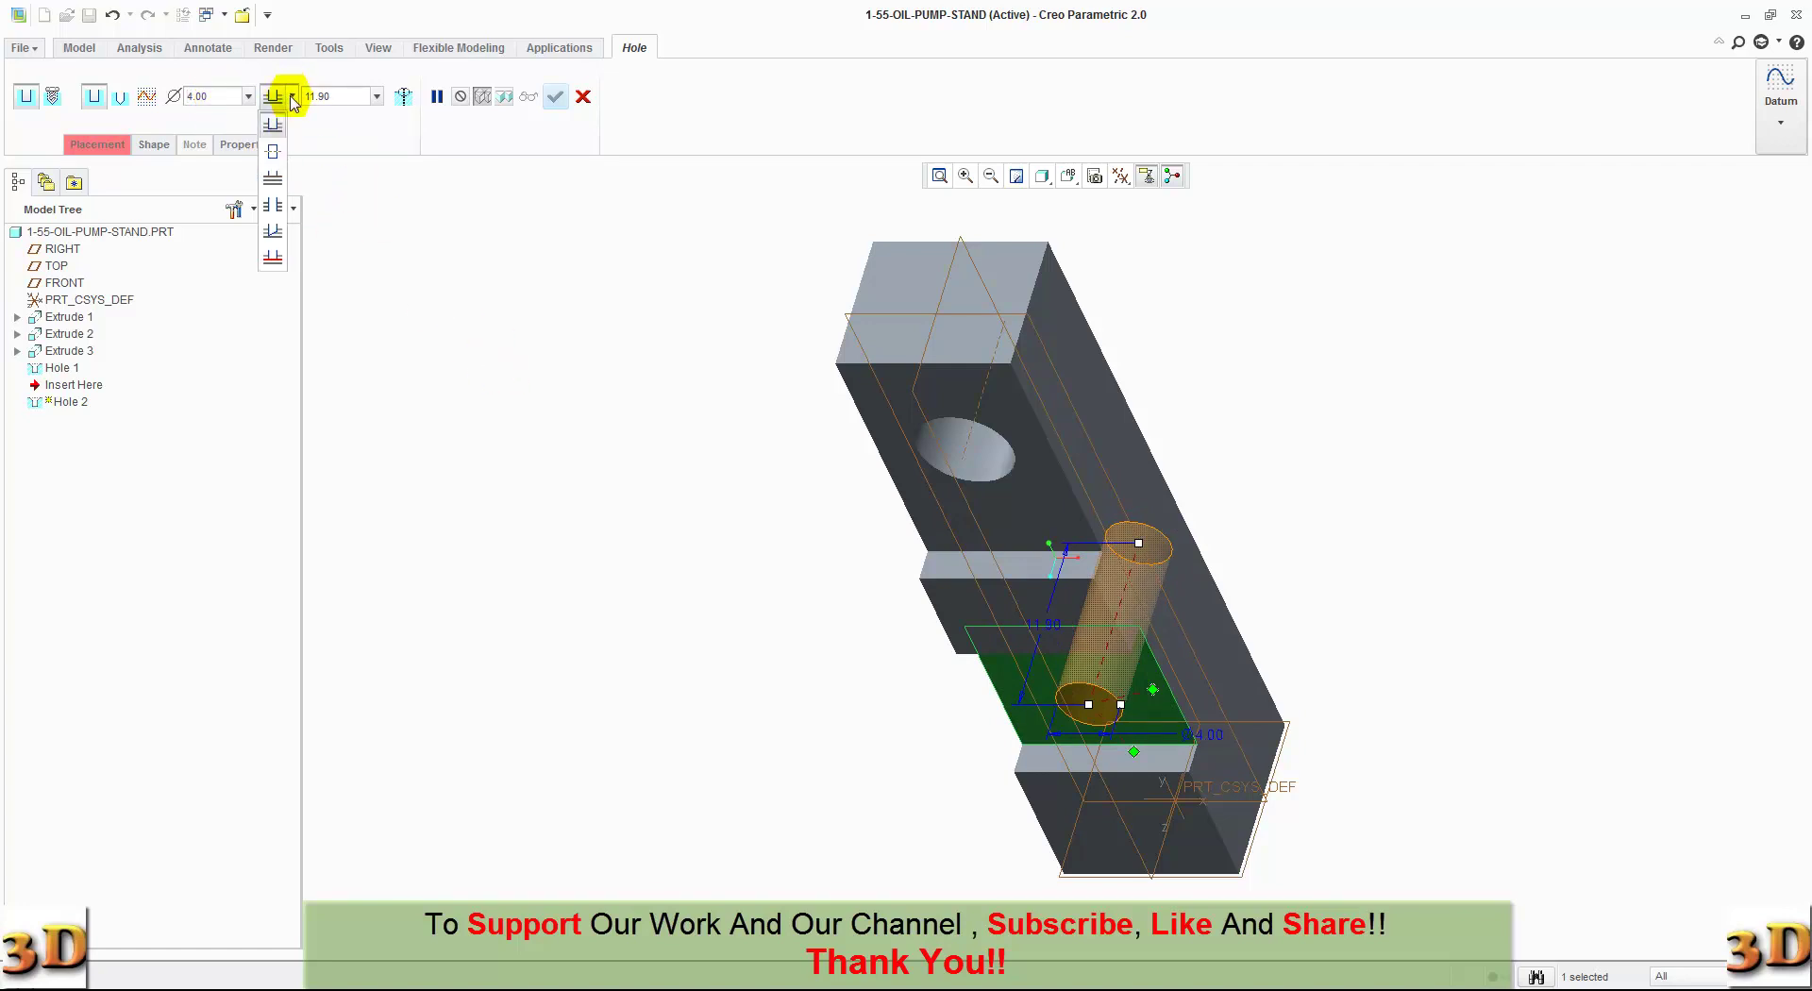
{"action": "left_click", "coordinate": [275, 207]}
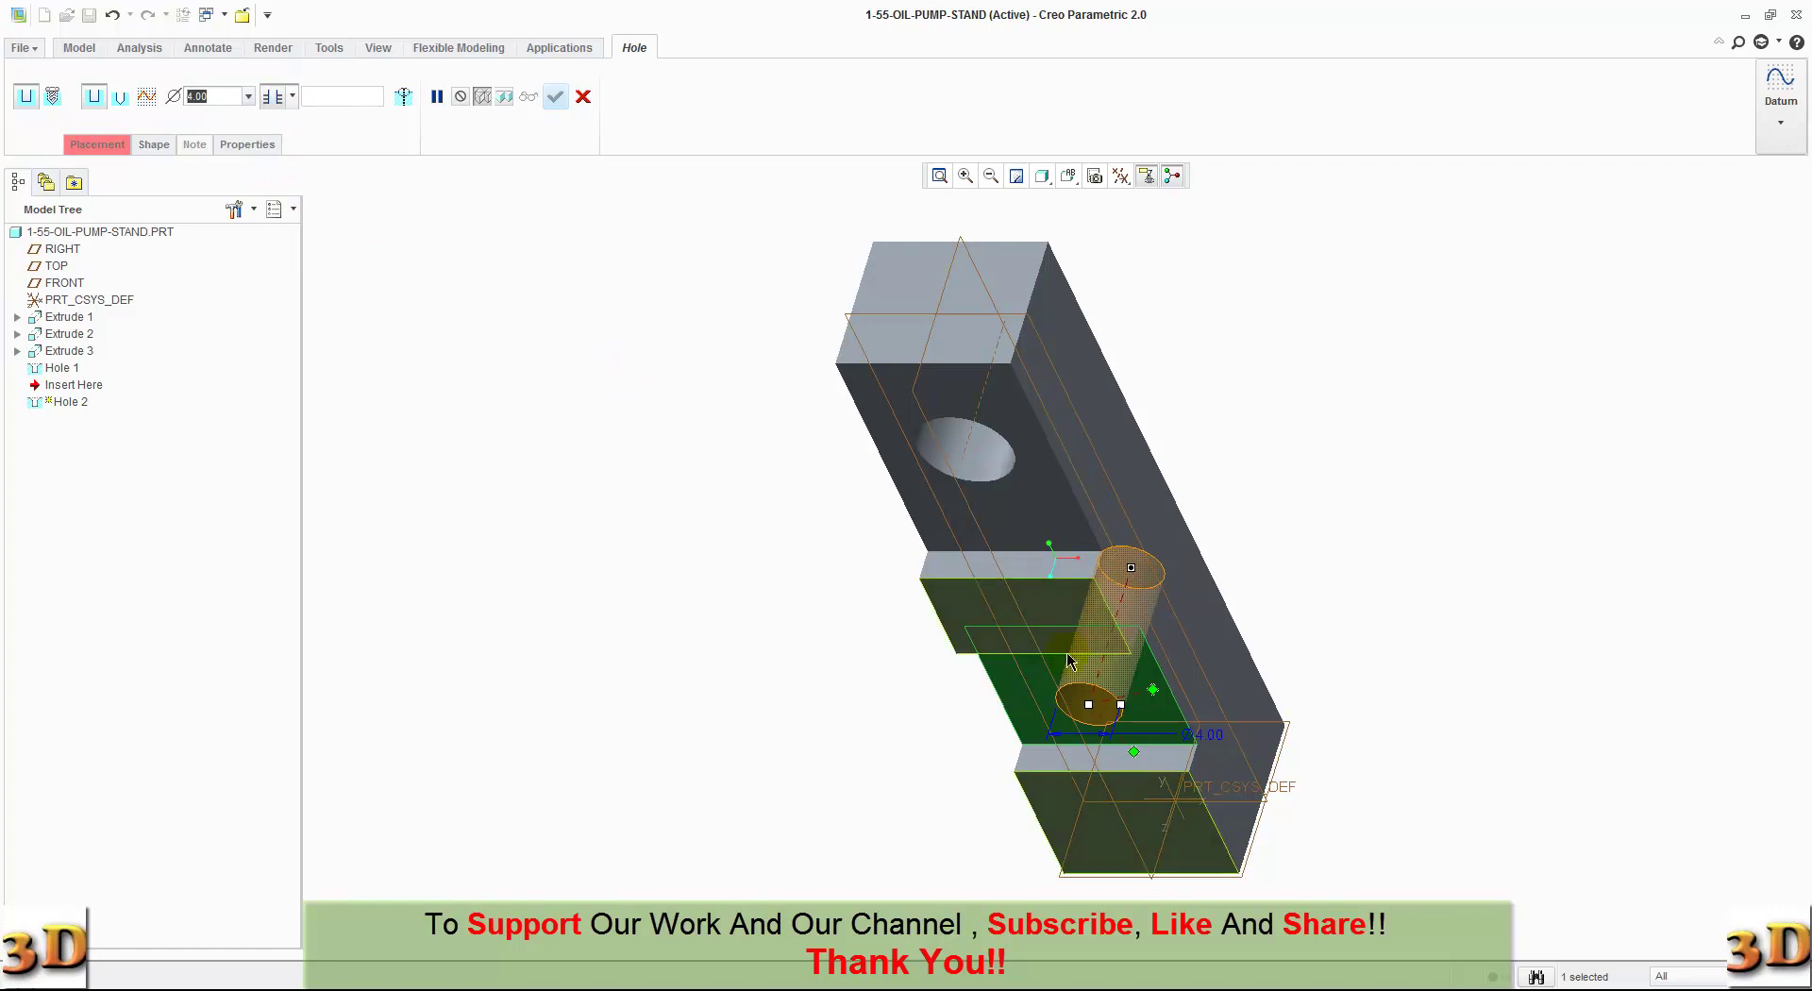
Step: Locate it 0 from RIGHT and 22 from Hole 1's axis, and finish Hole 2
{"action": "left_click_drag", "start_coordinate": [1145, 699], "coordinate": [1055, 696]}
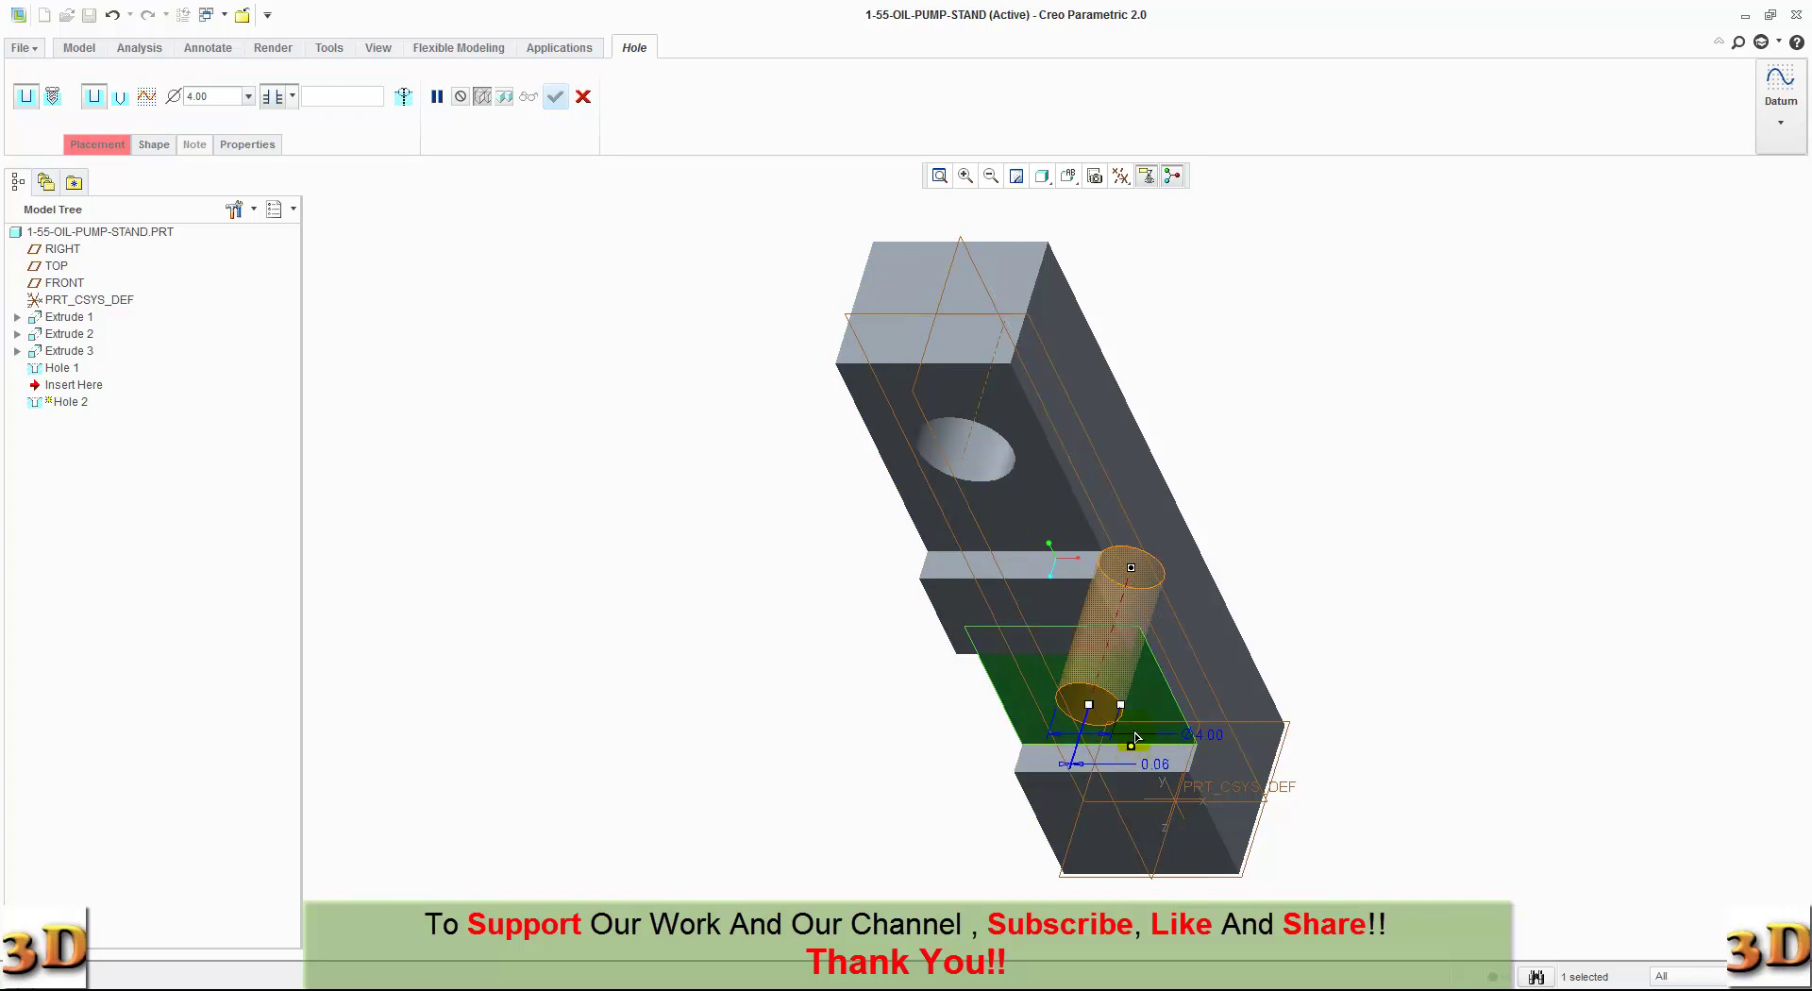
{"action": "left_click_drag", "start_coordinate": [1041, 531], "coordinate": [970, 460]}
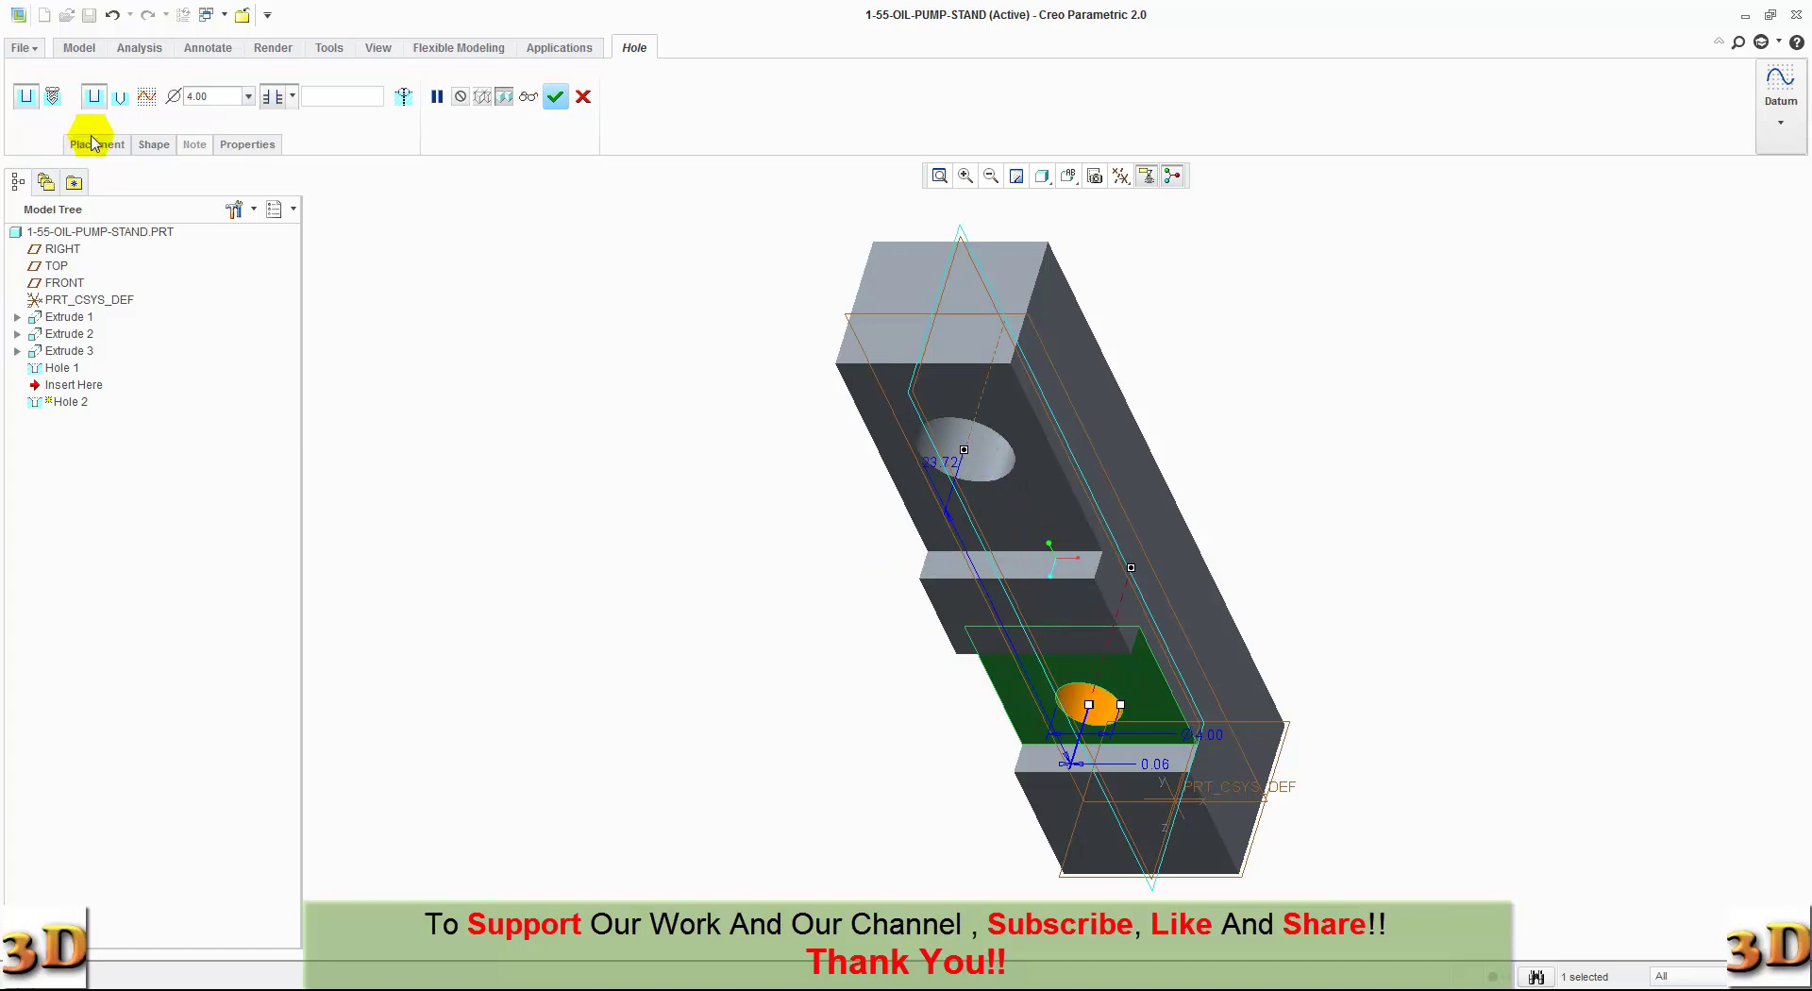
{"action": "left_click", "coordinate": [93, 141]}
{"action": "left_click", "coordinate": [260, 315]}
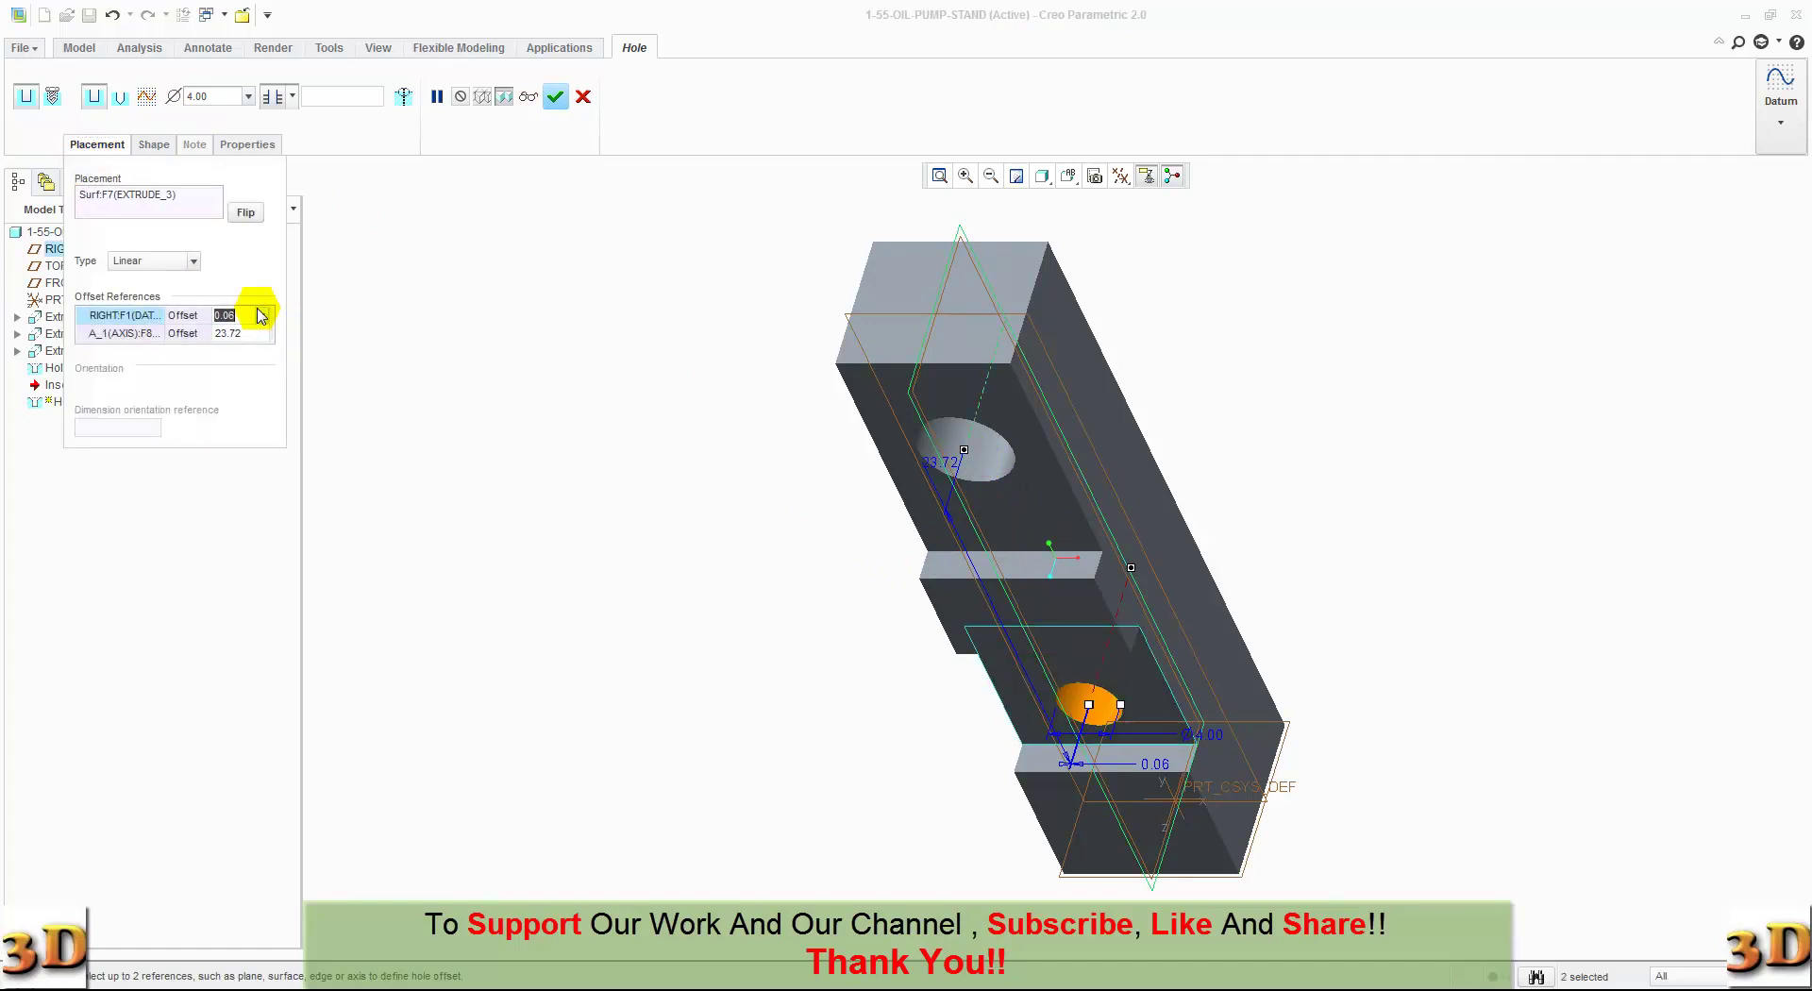
{"action": "type", "text": "0"}
{"action": "key", "text": "Return"}
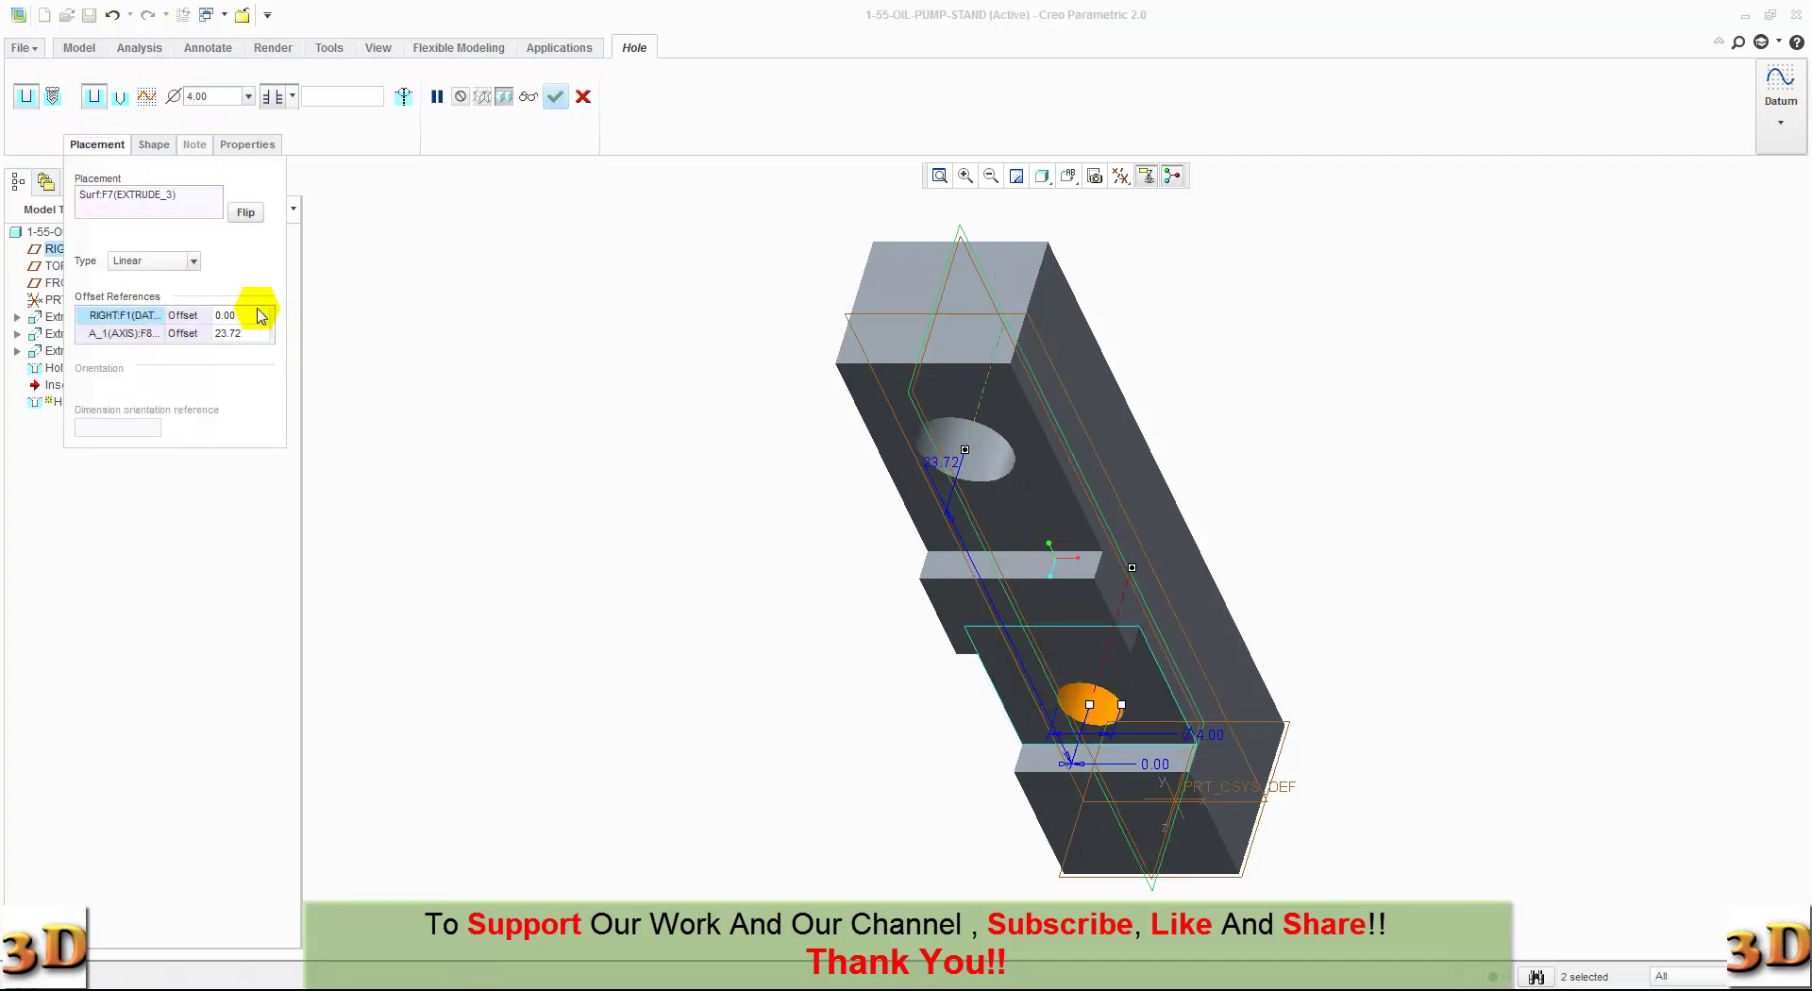
{"action": "left_click", "coordinate": [252, 333]}
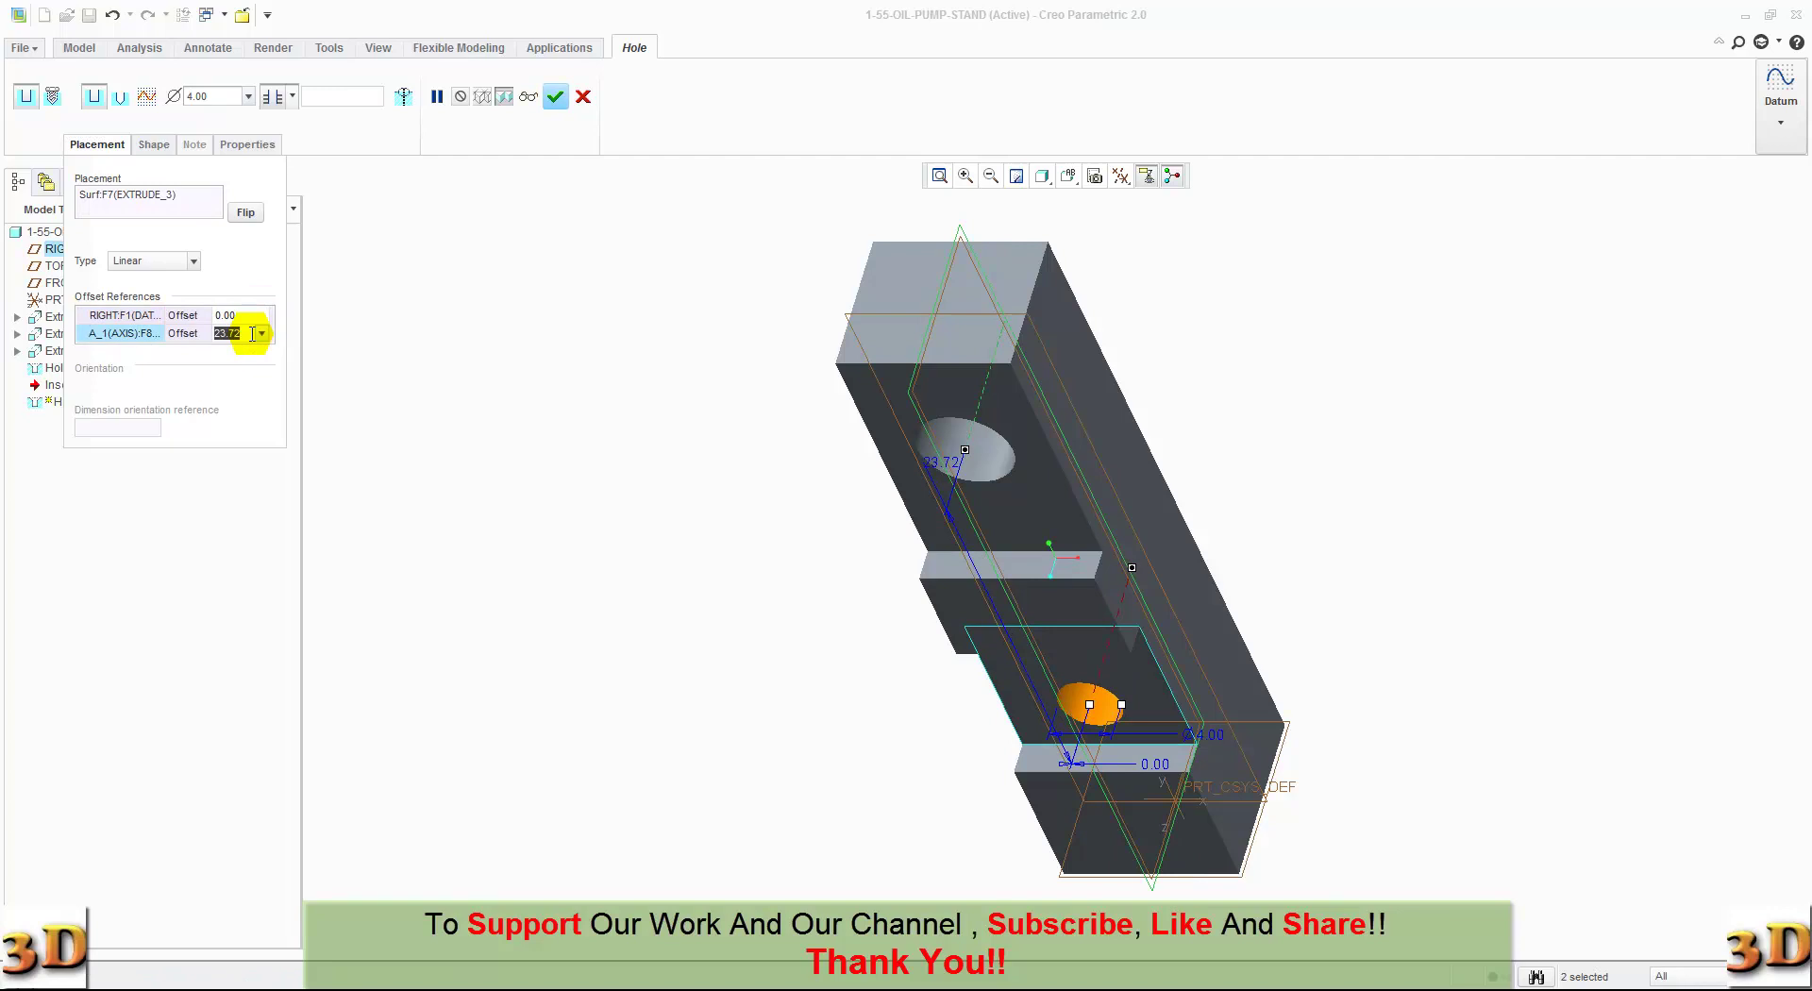
{"action": "type", "text": "22"}
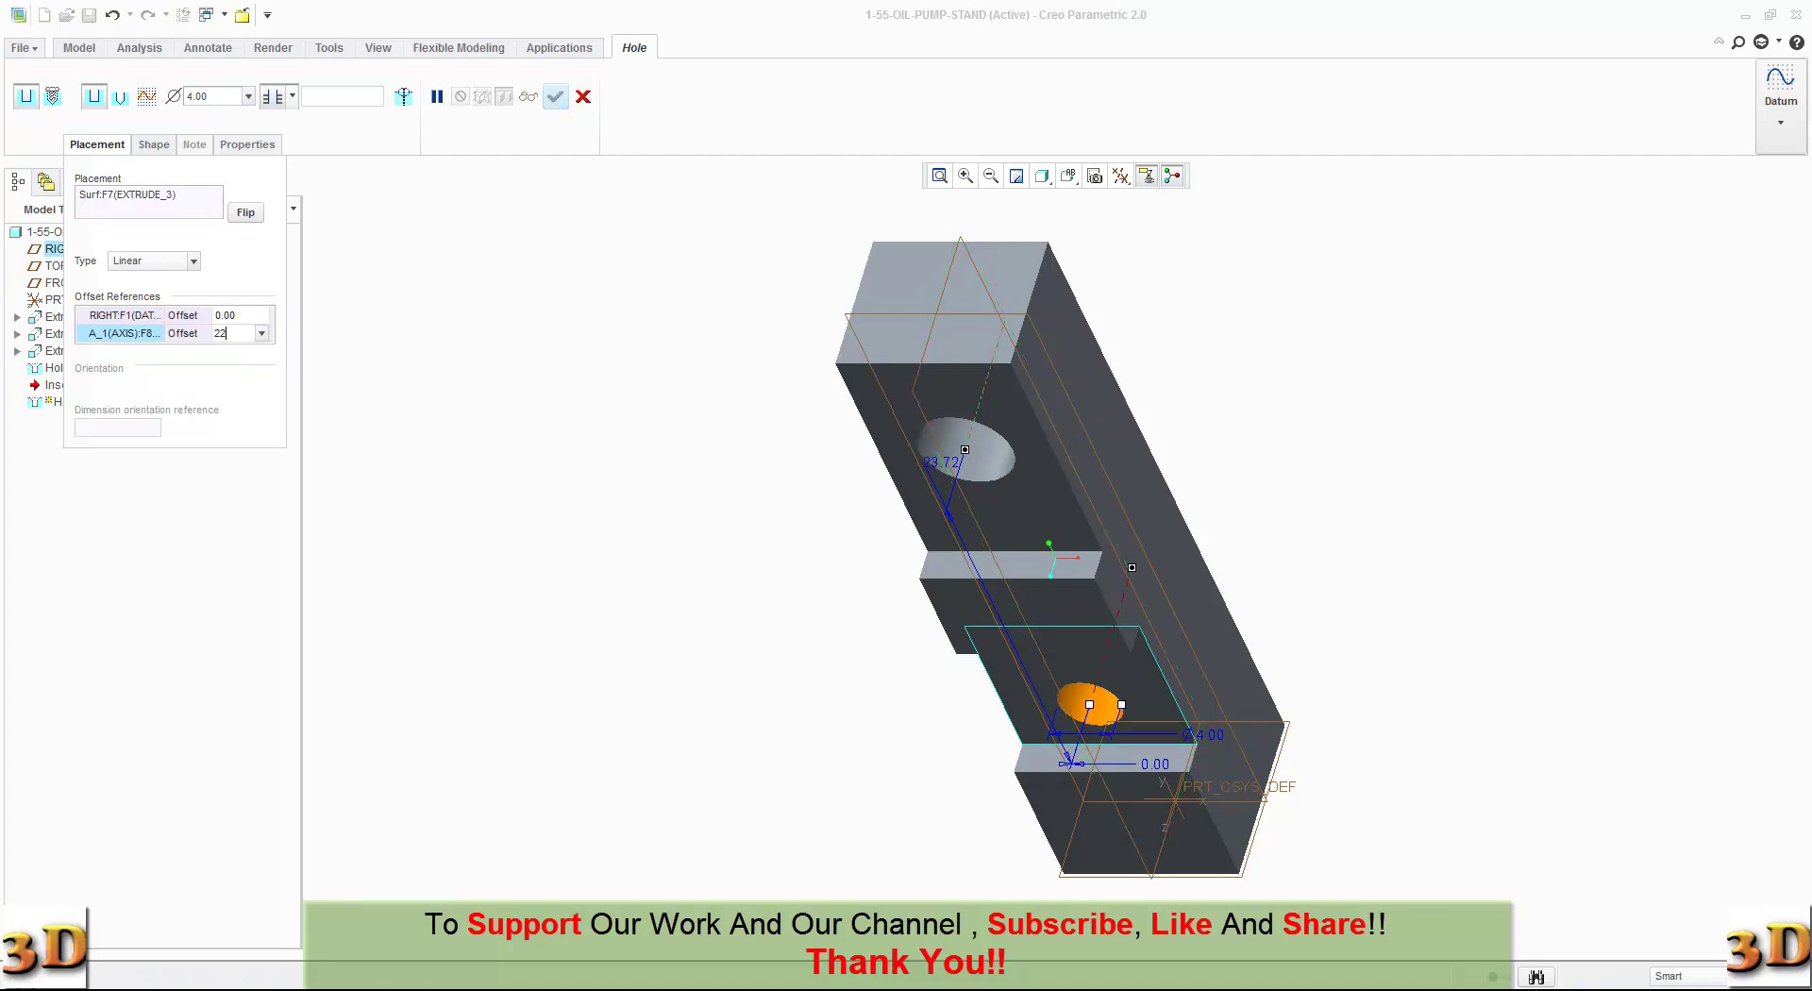
{"action": "key", "text": "Return"}
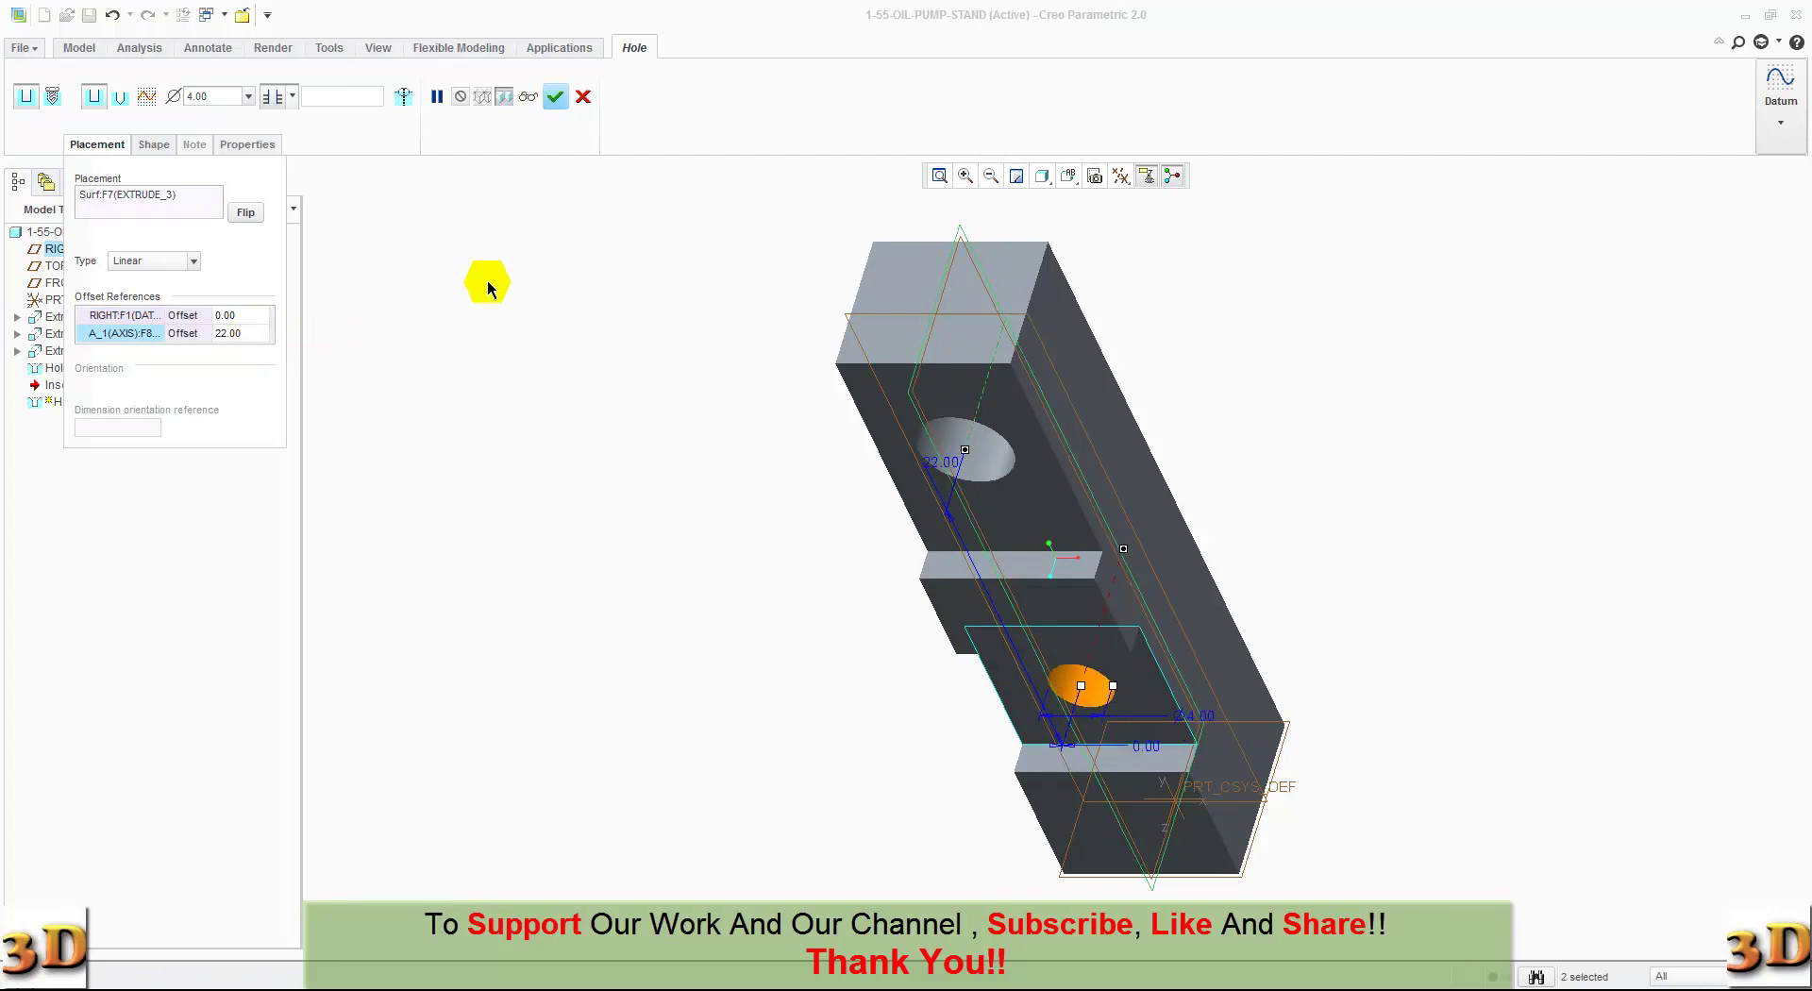
{"action": "left_click", "coordinate": [556, 96]}
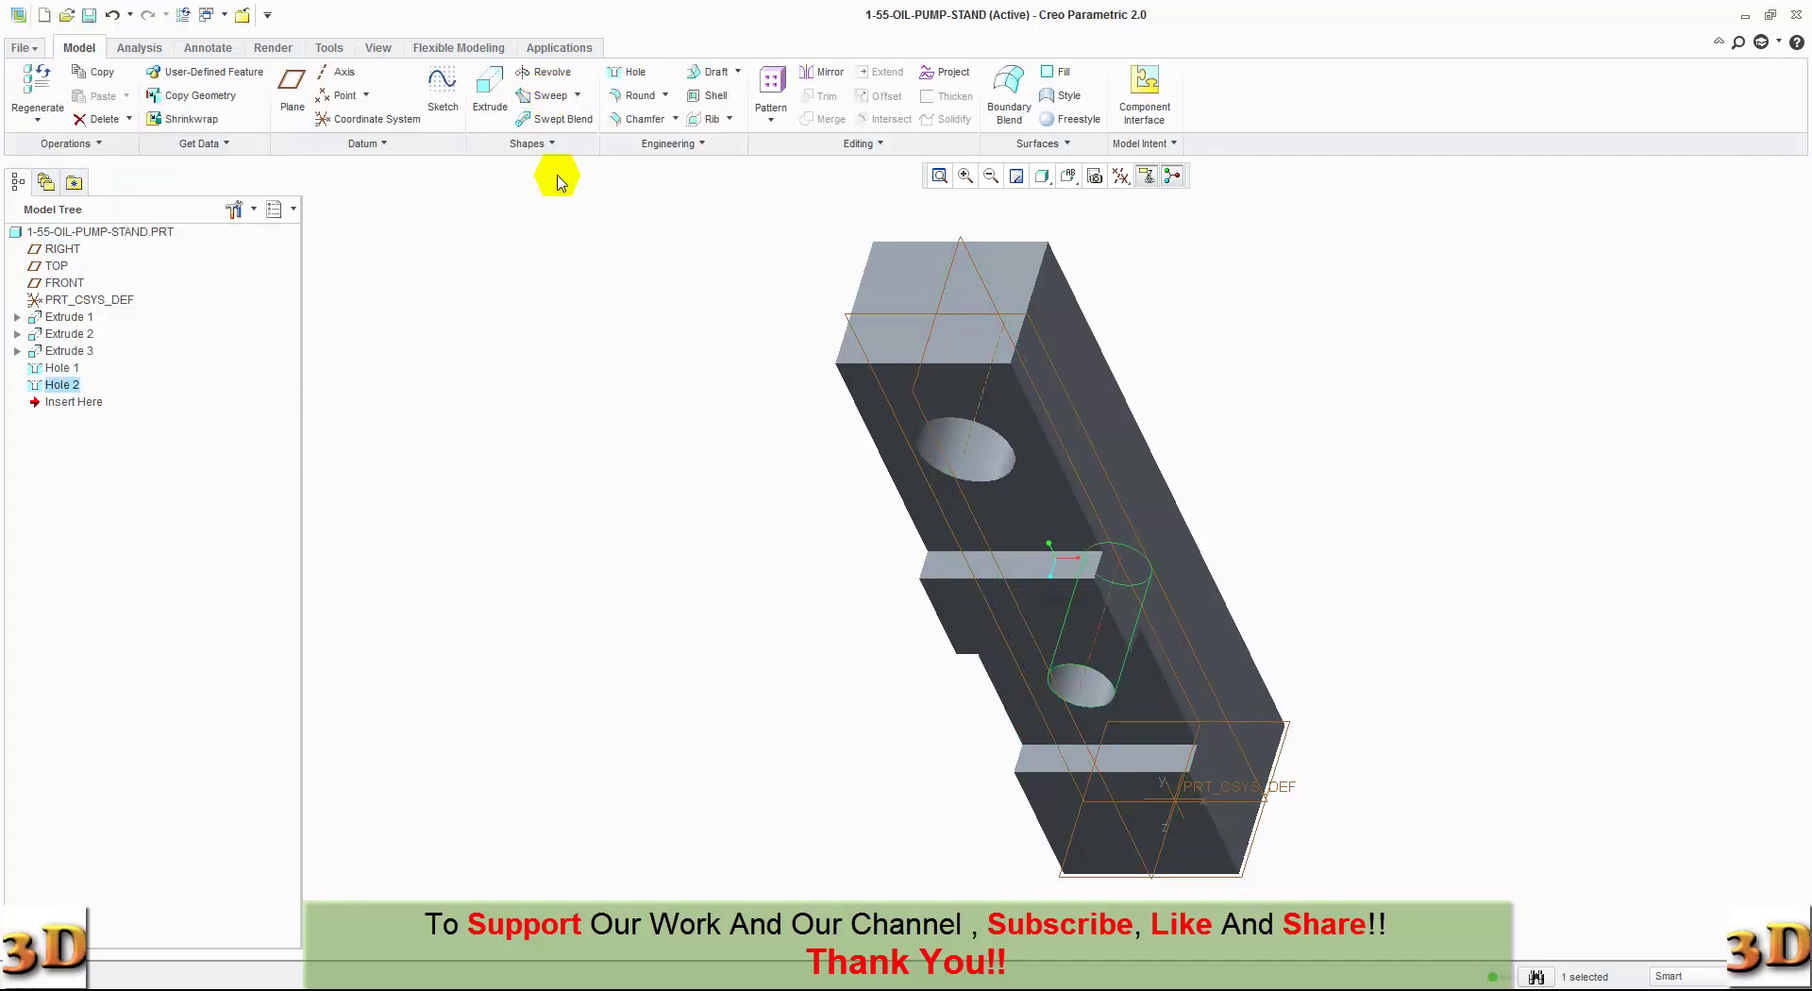
Step: Place an 8.00-diameter, 7.00-deep hole on the block's end face
{"action": "left_click", "coordinate": [568, 359]}
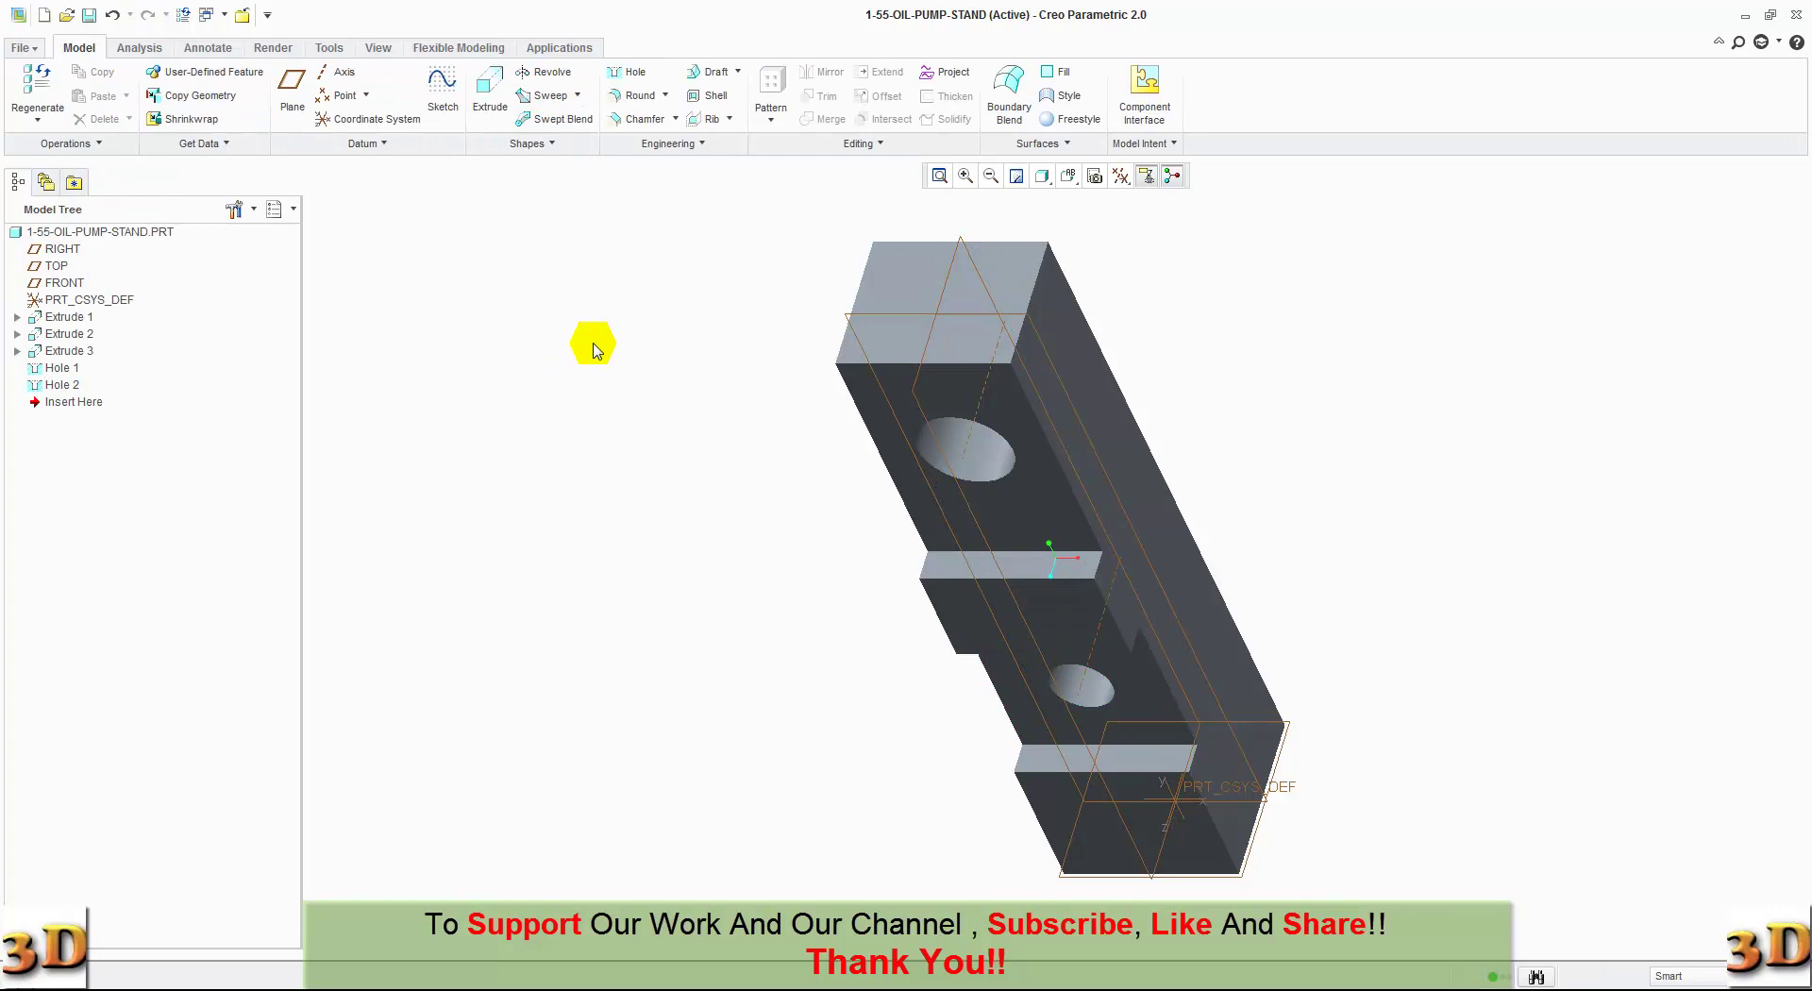
{"action": "left_click", "coordinate": [631, 75]}
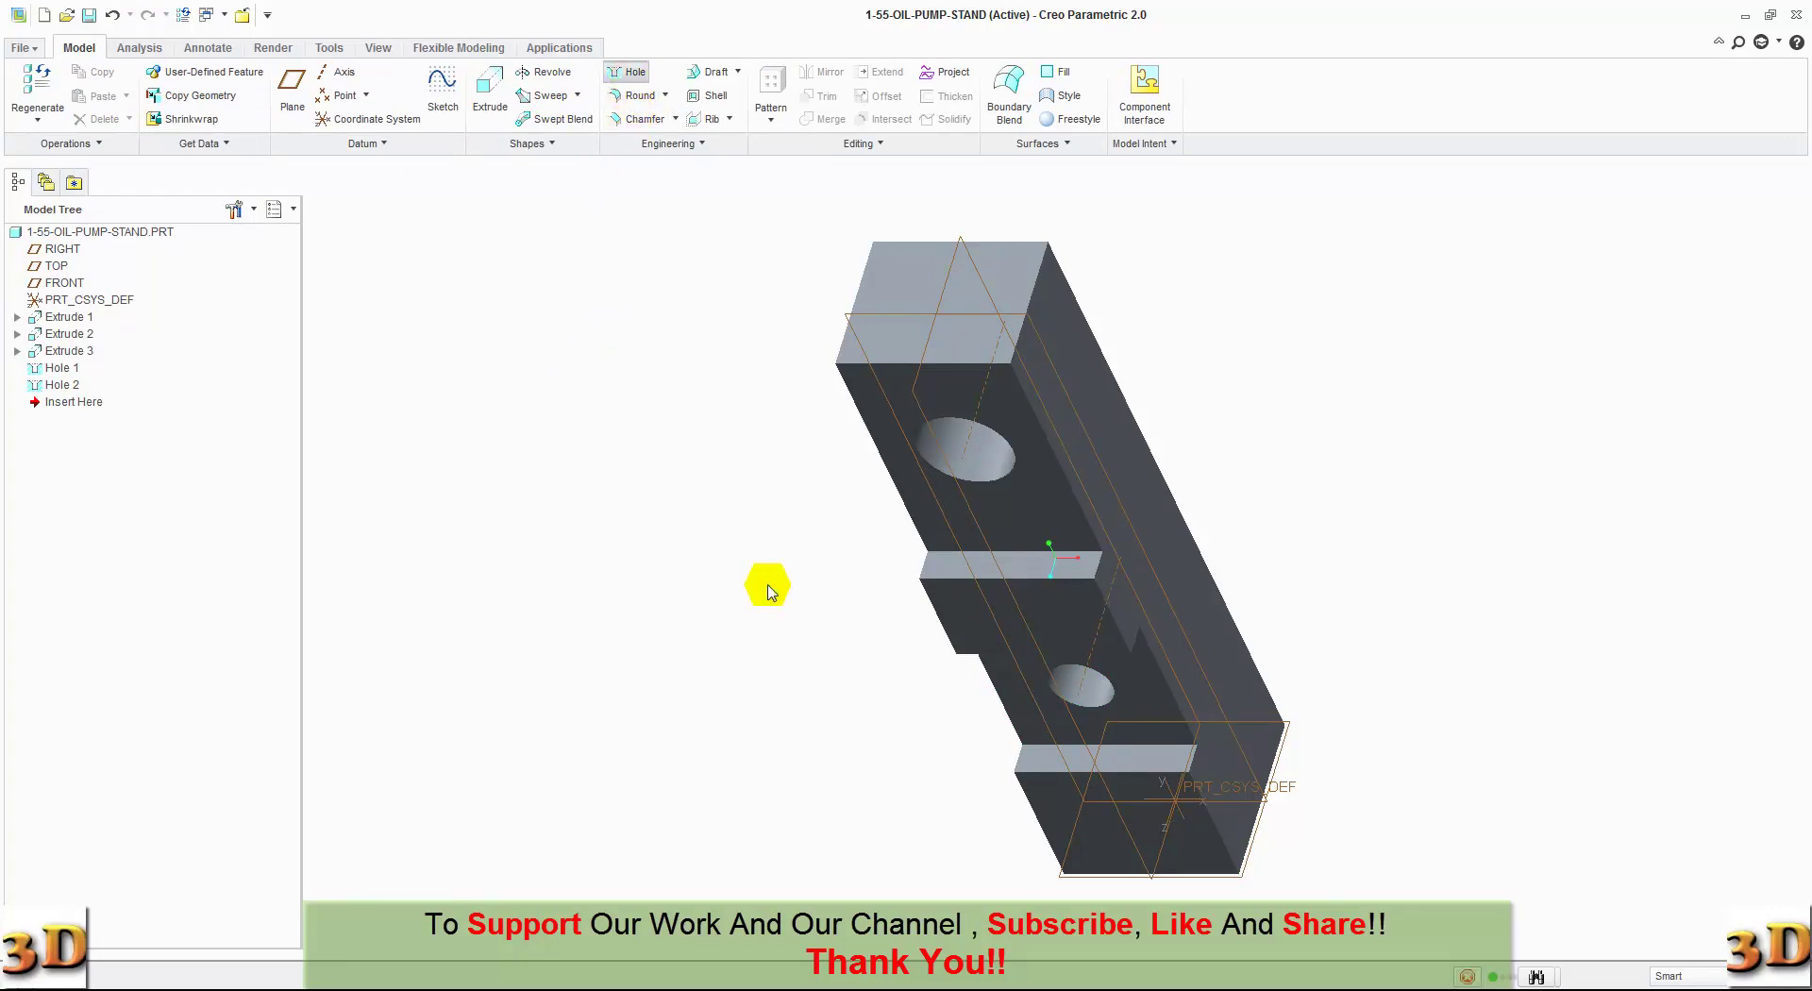
{"action": "middle_click_drag", "start_coordinate": [777, 615], "coordinate": [679, 445]}
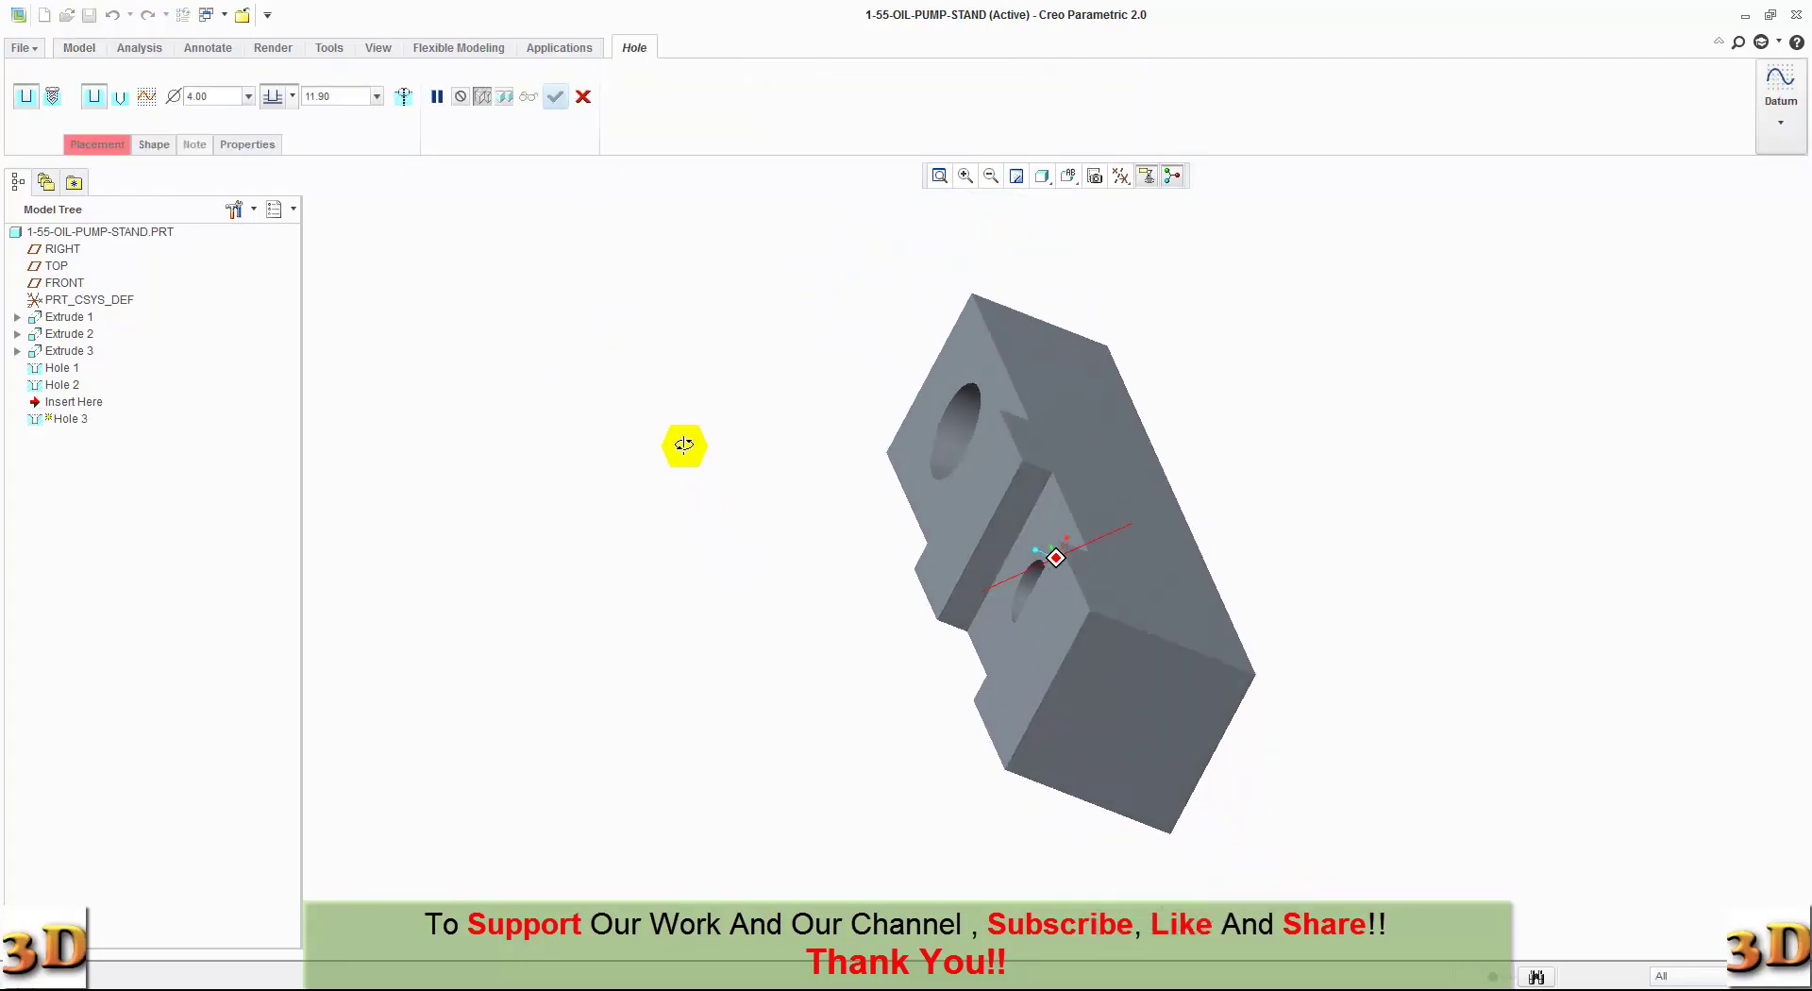
{"action": "left_click", "coordinate": [1051, 750]}
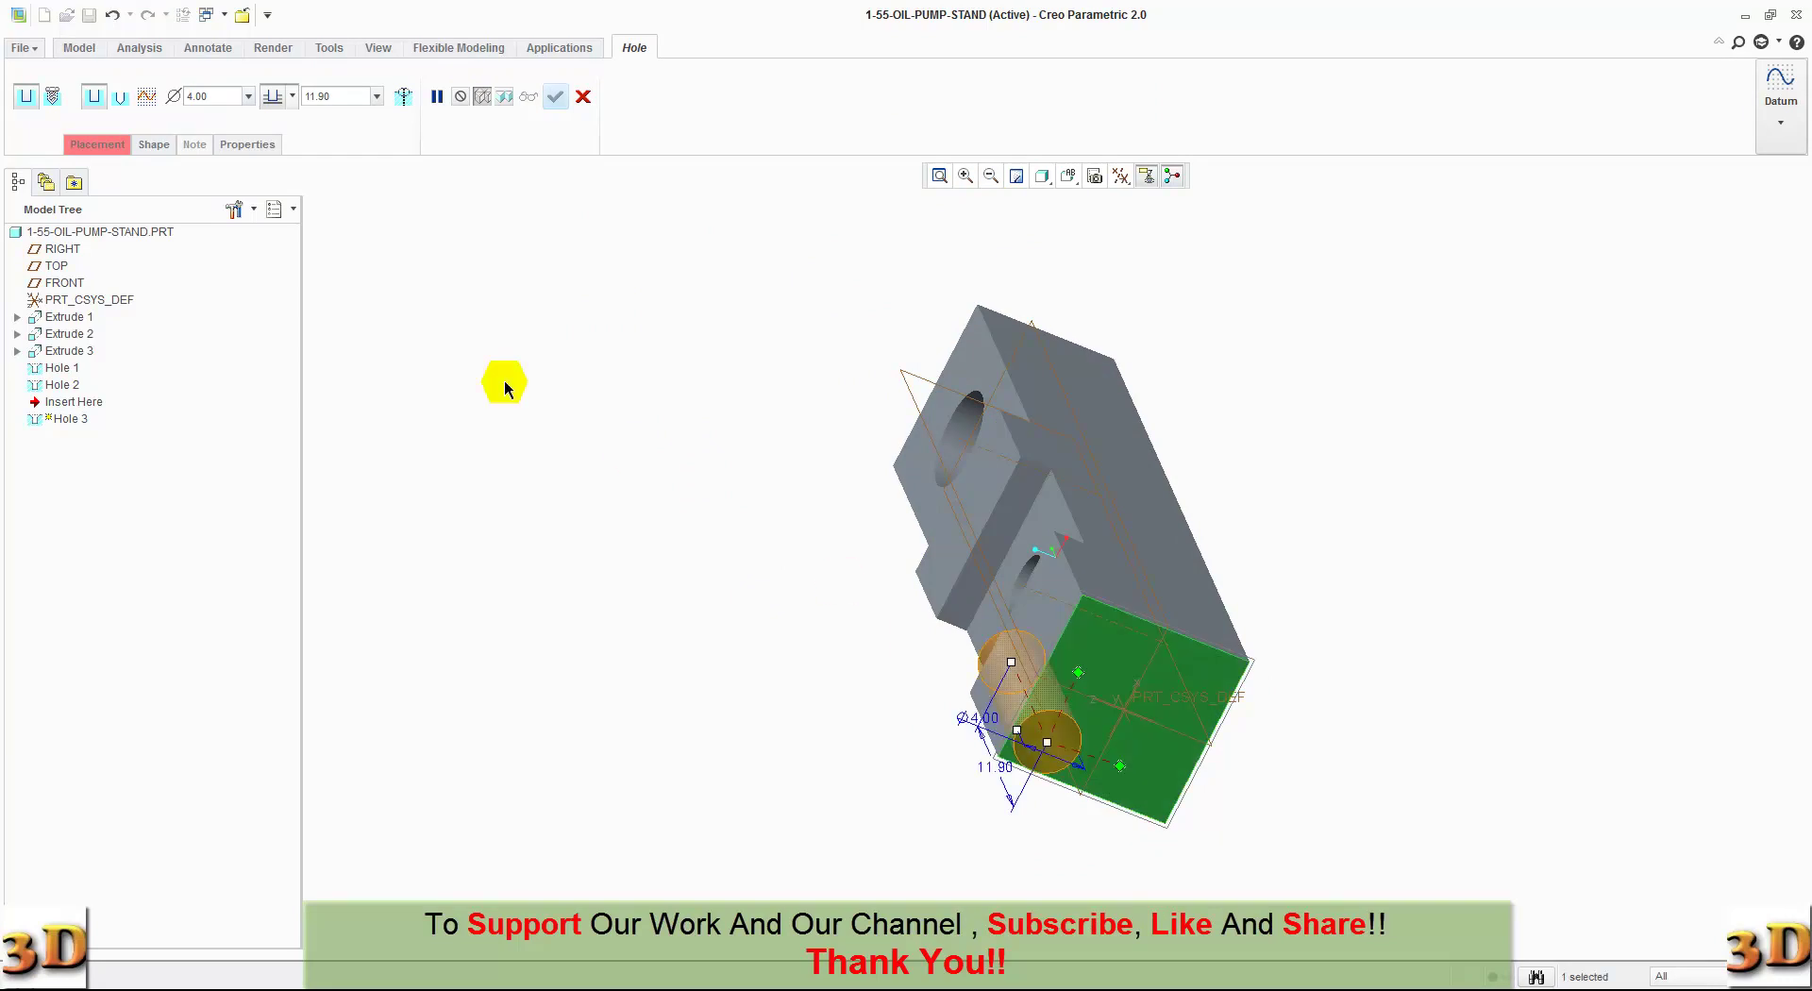
{"action": "double_click", "coordinate": [217, 98]}
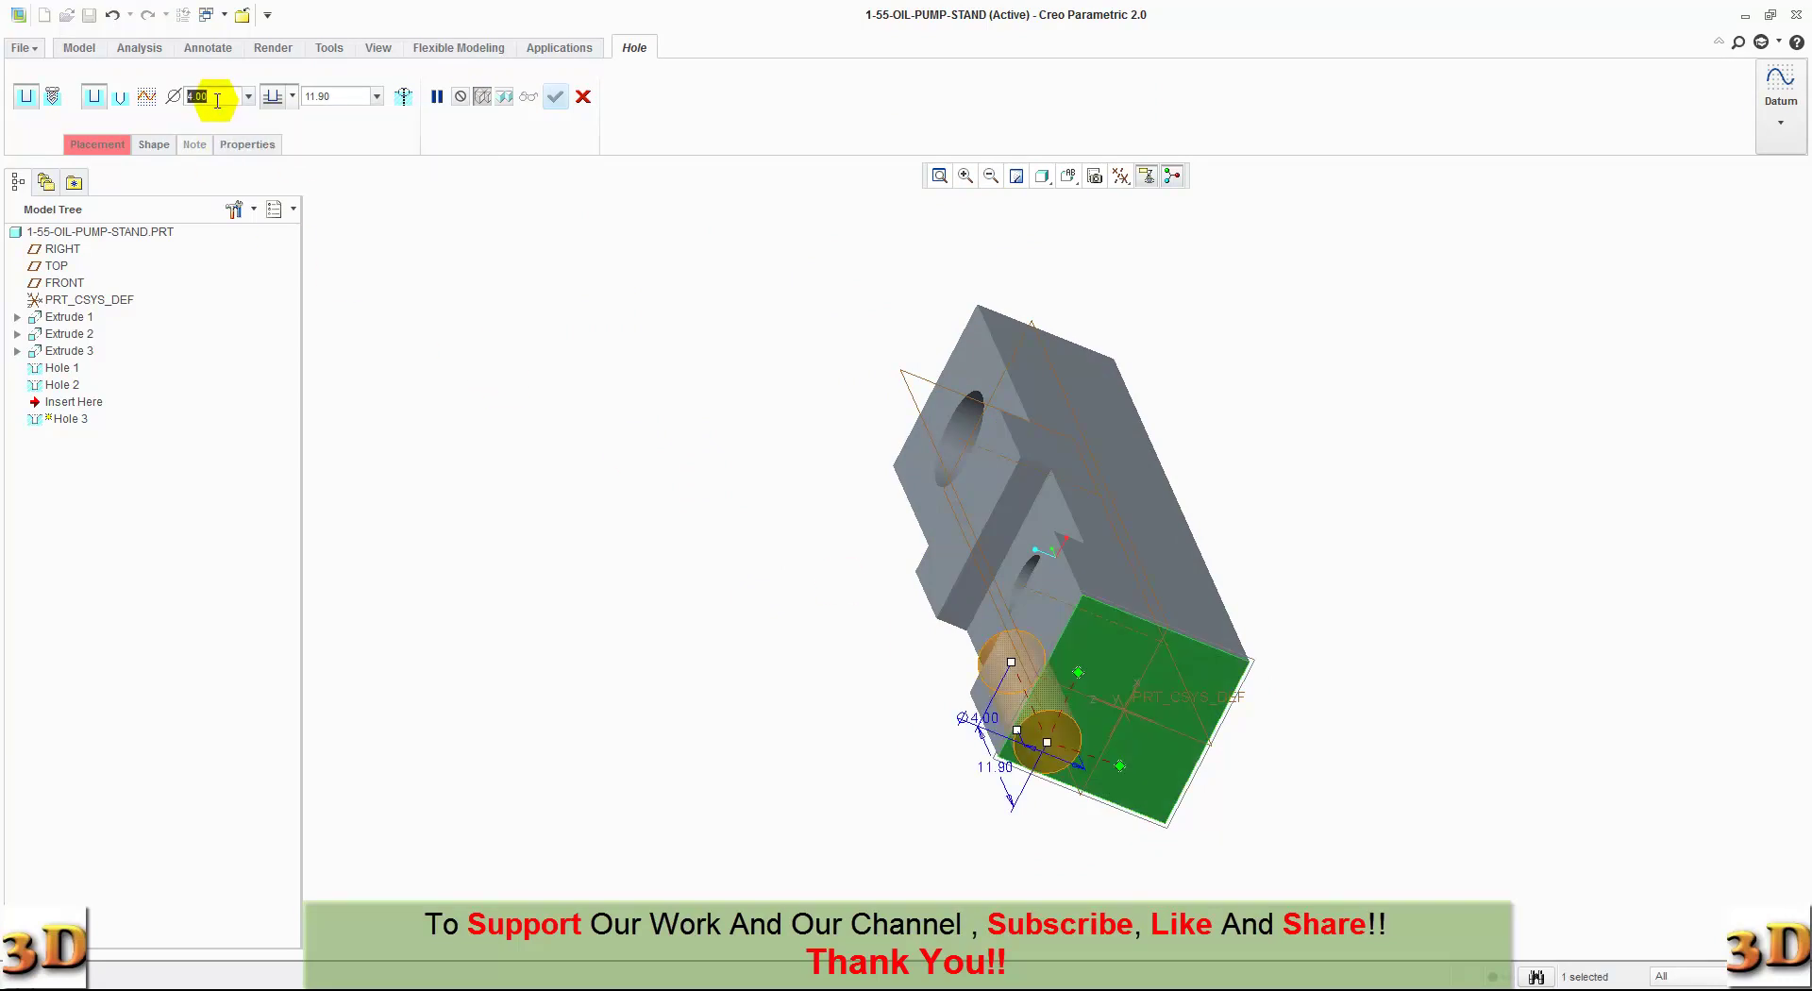
{"action": "type", "text": "8"}
{"action": "key", "text": "Return"}
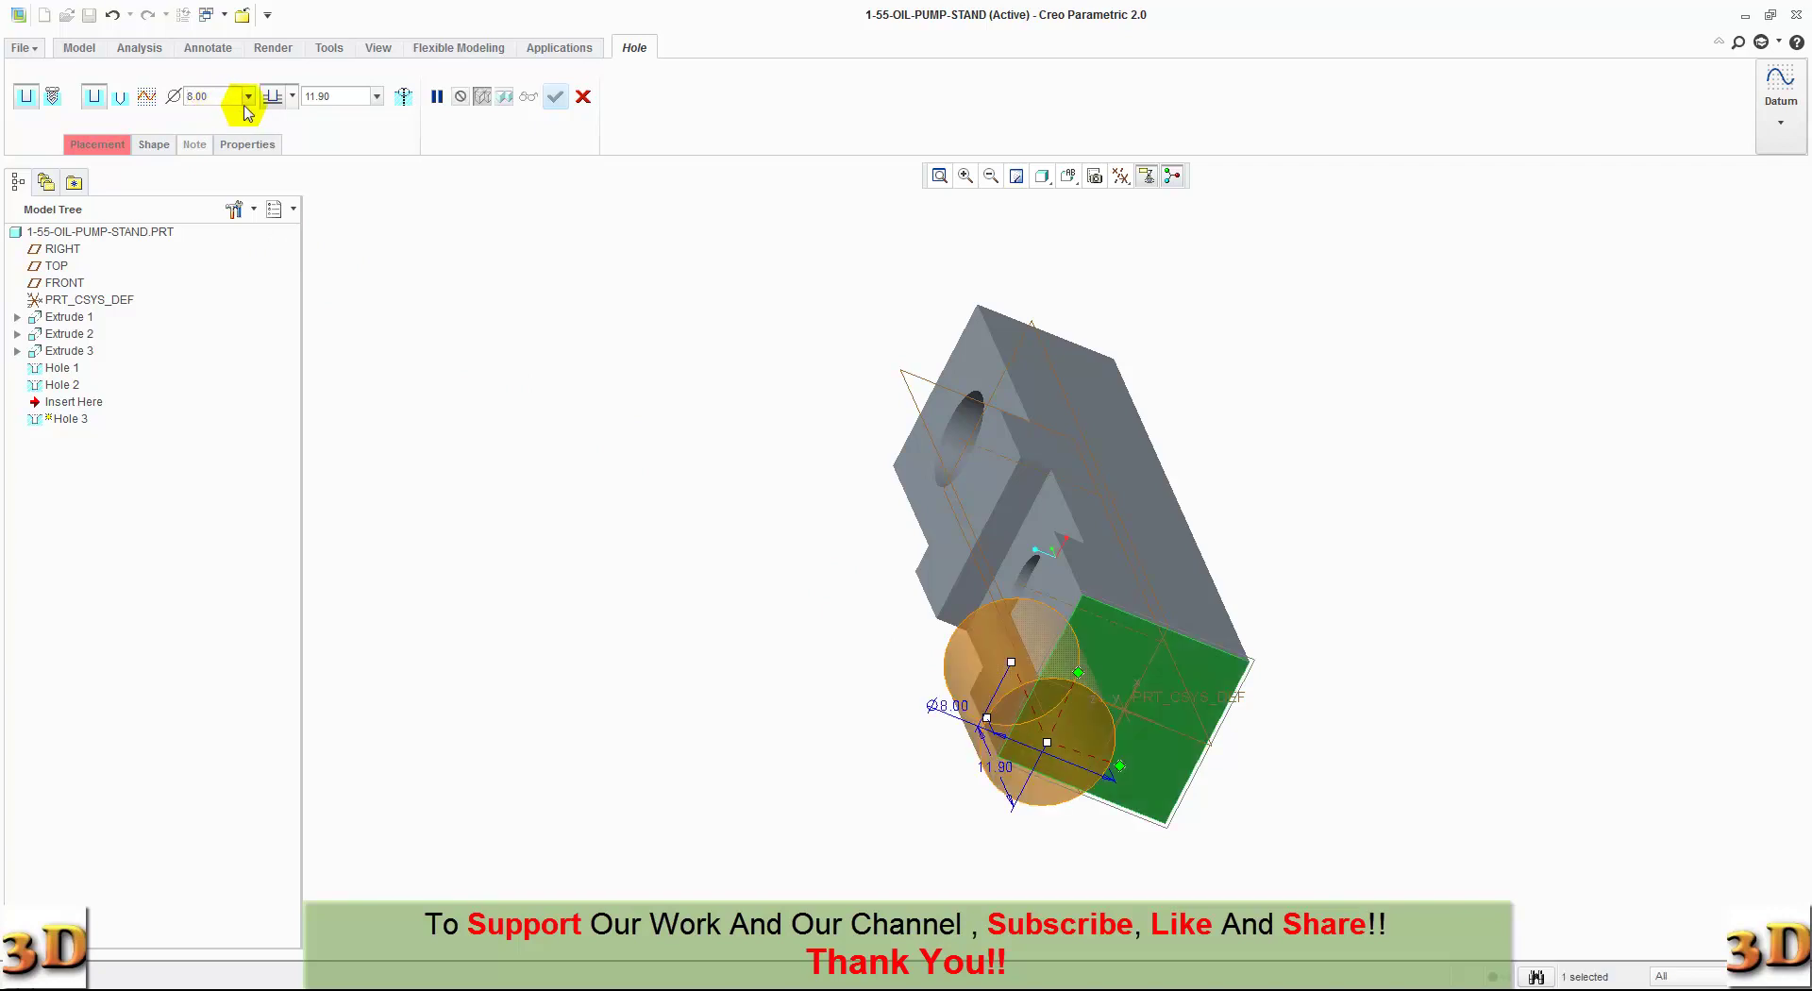
{"action": "double_click", "coordinate": [348, 97]}
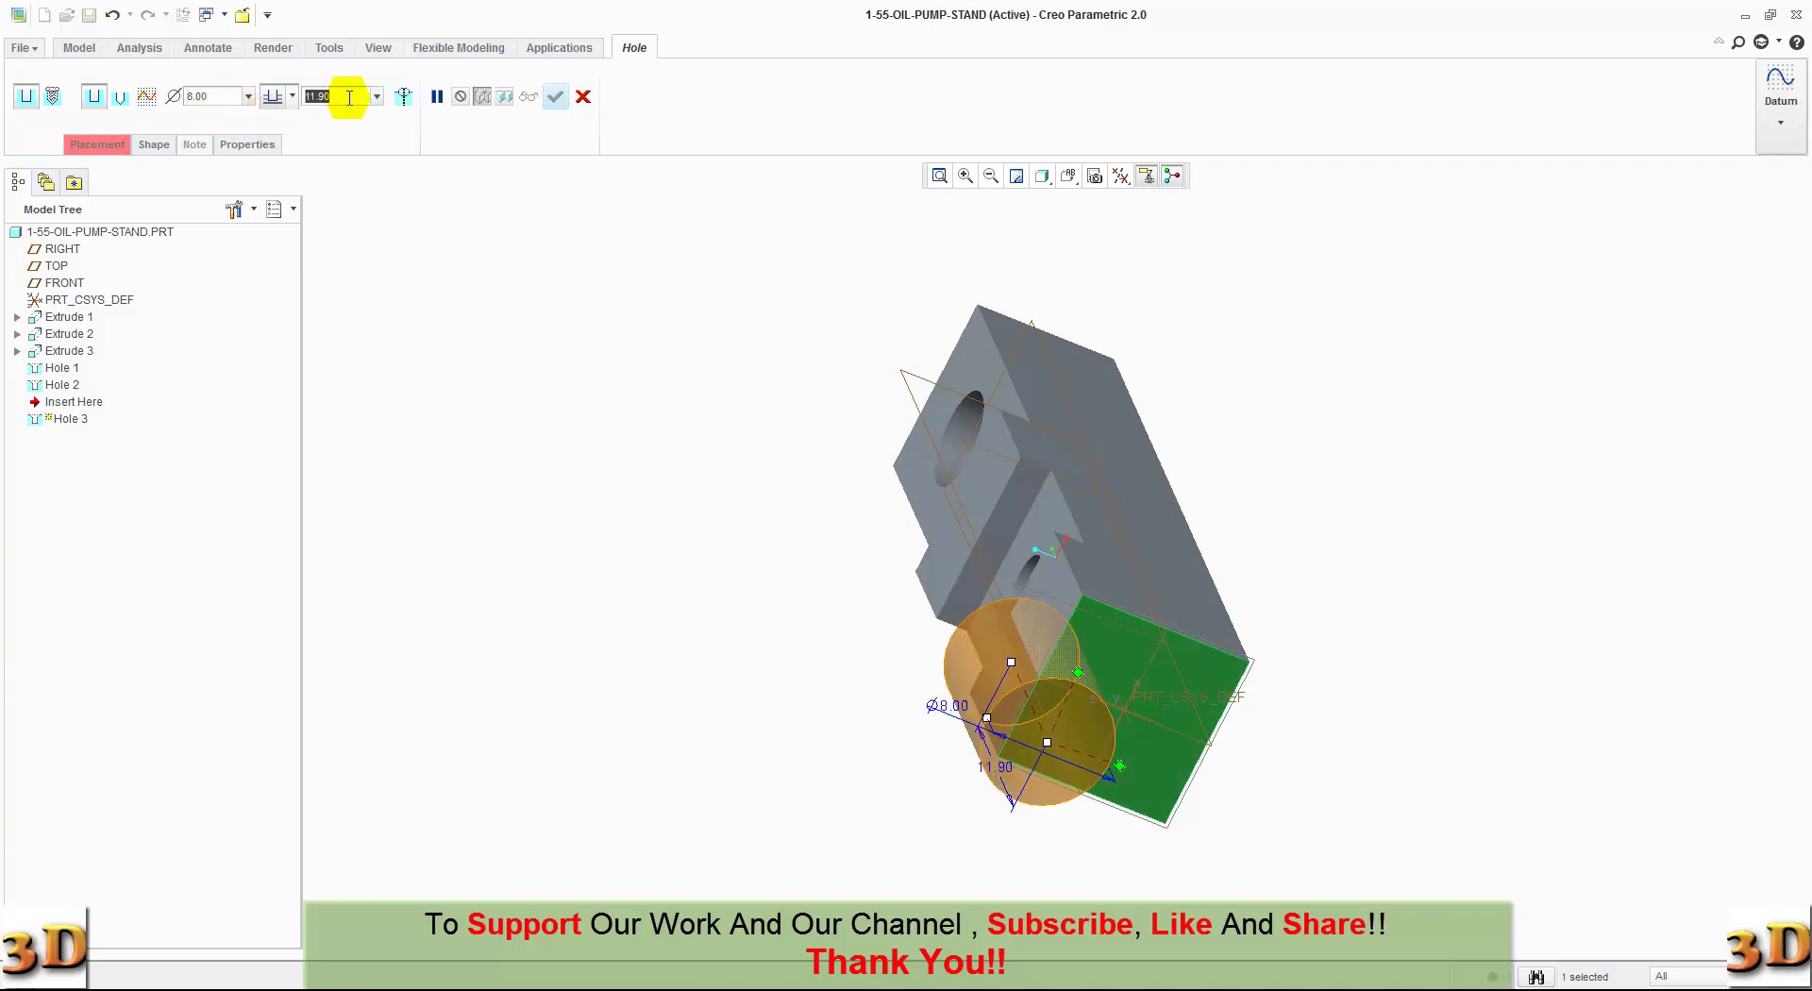
{"action": "type", "text": "7"}
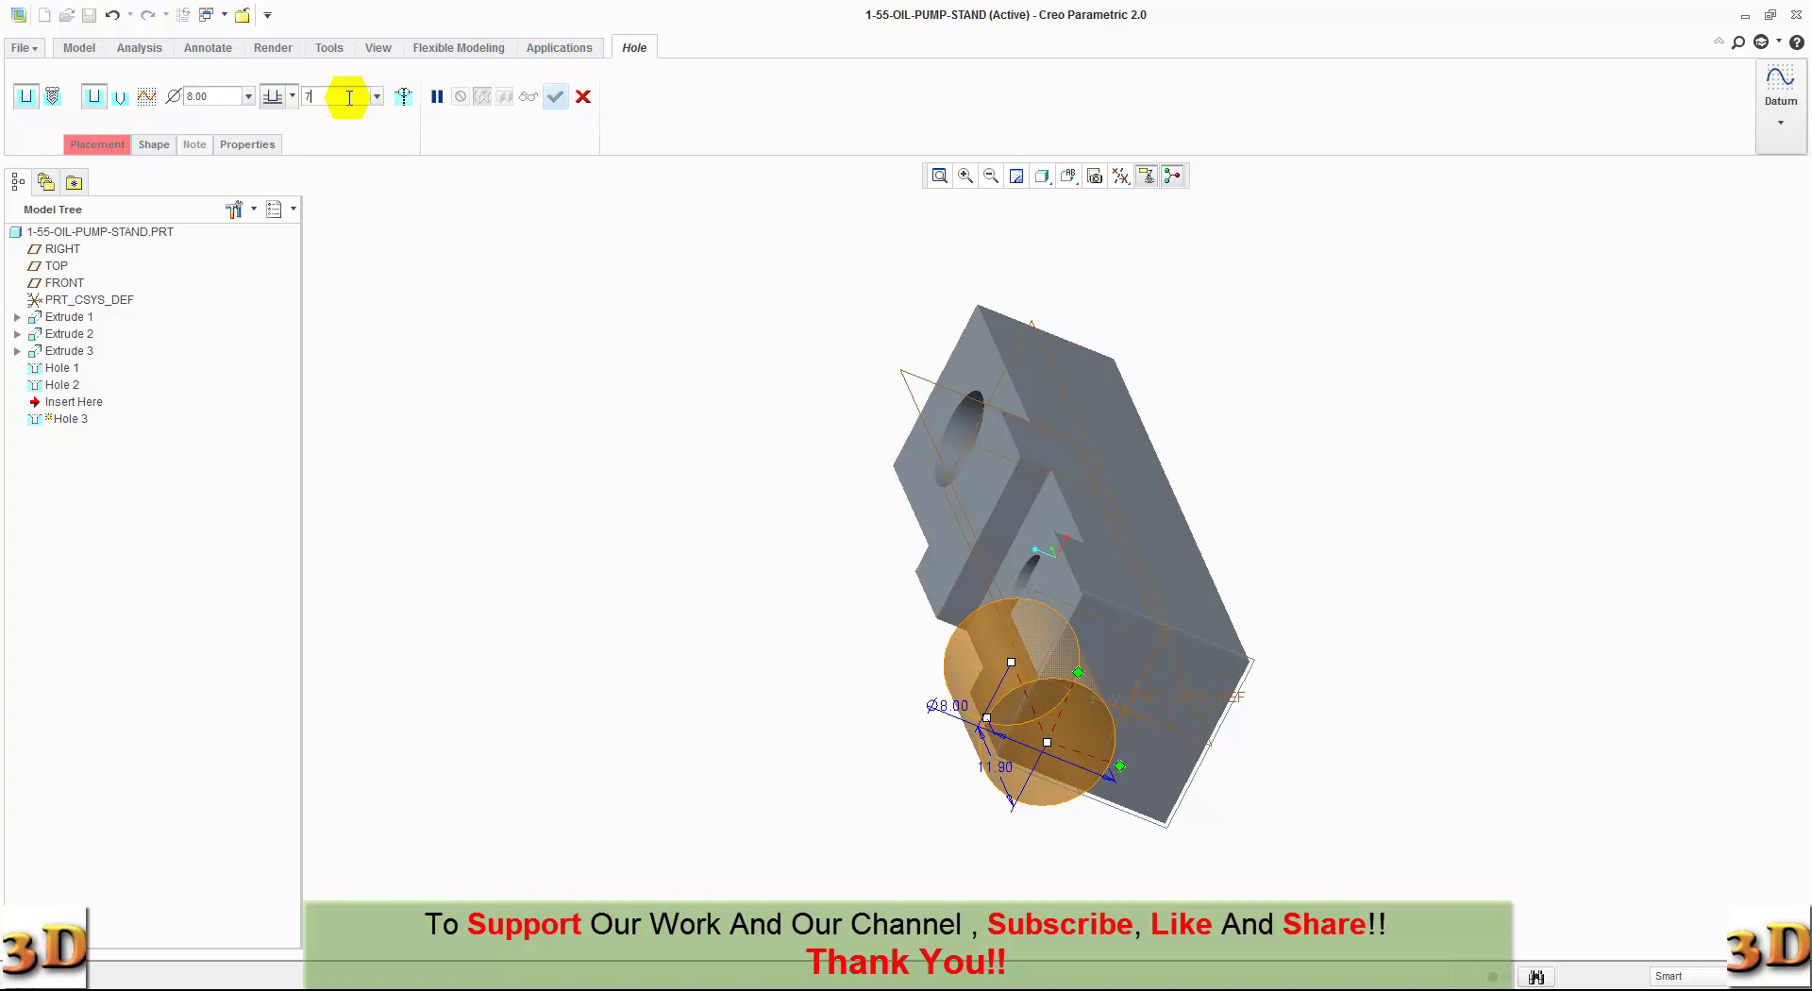
{"action": "key", "text": "Return"}
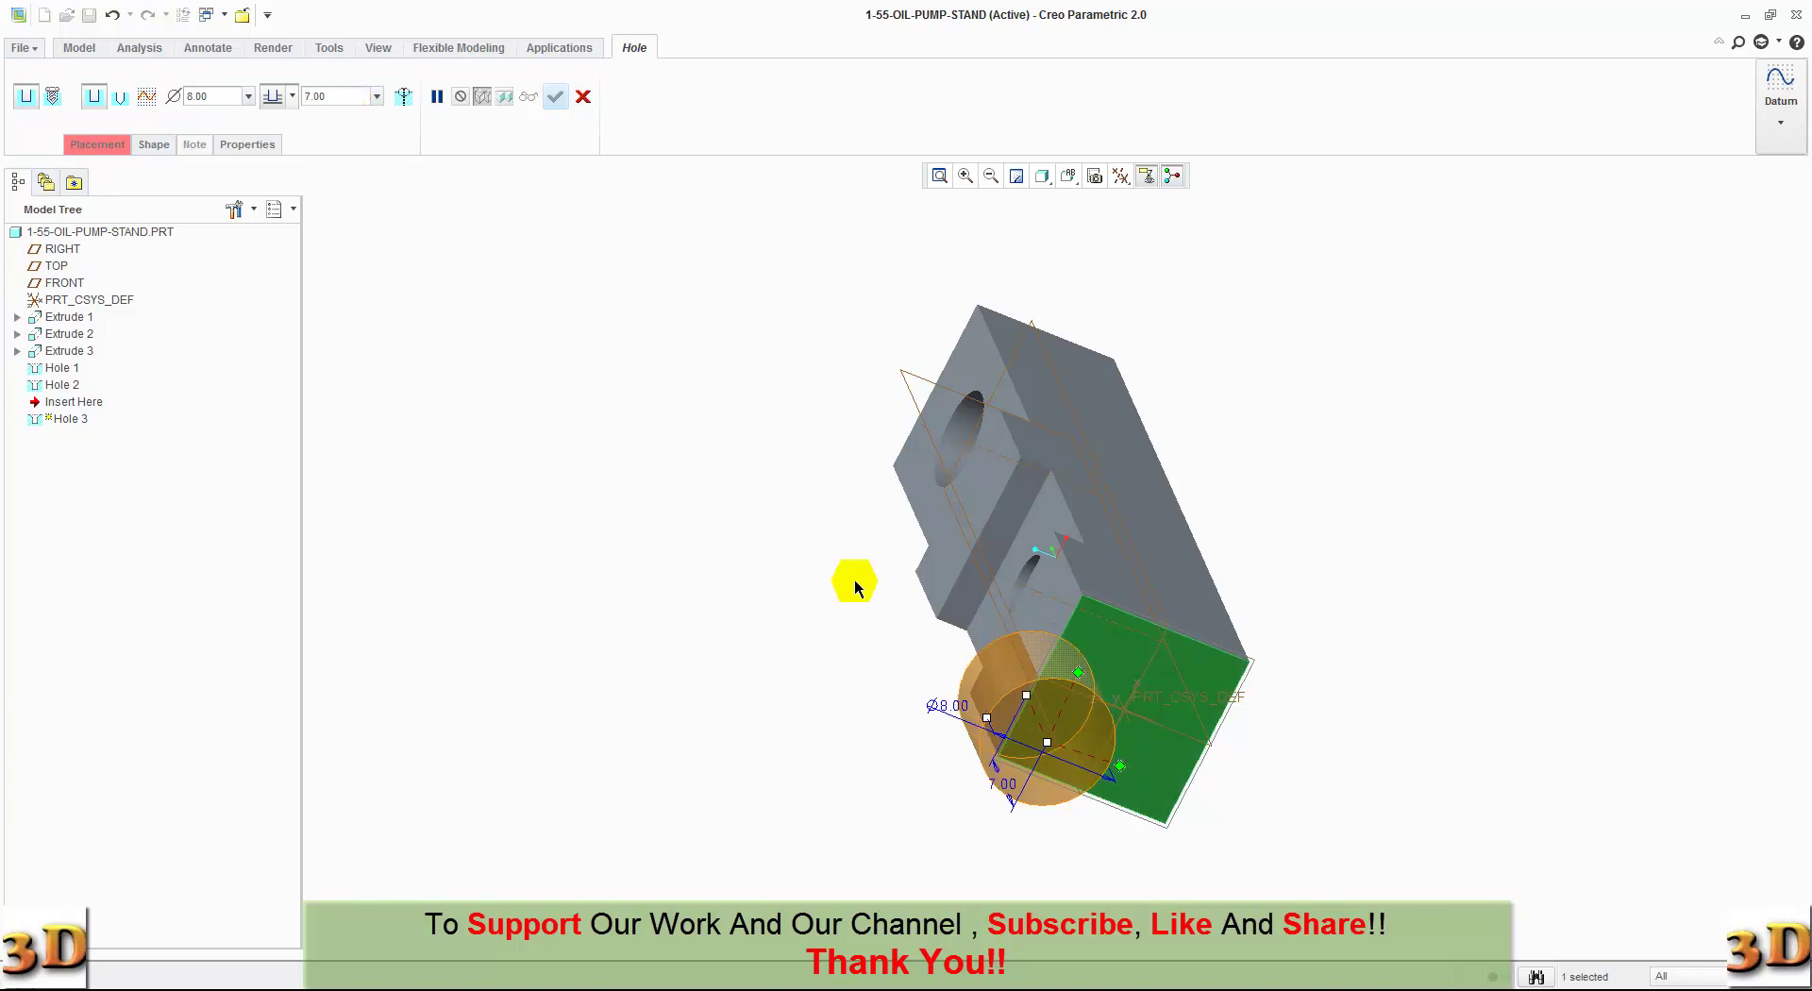
Step: Centre it with 0 offsets from FRONT and RIGHT and finish Hole 3
{"action": "mouse_move", "coordinate": [1080, 676]}
{"action": "left_mouse_down"}
{"action": "mouse_move", "coordinate": [1142, 677]}
{"action": "mouse_move", "coordinate": [1132, 769]}
{"action": "mouse_move", "coordinate": [1162, 733]}
{"action": "left_mouse_up"}
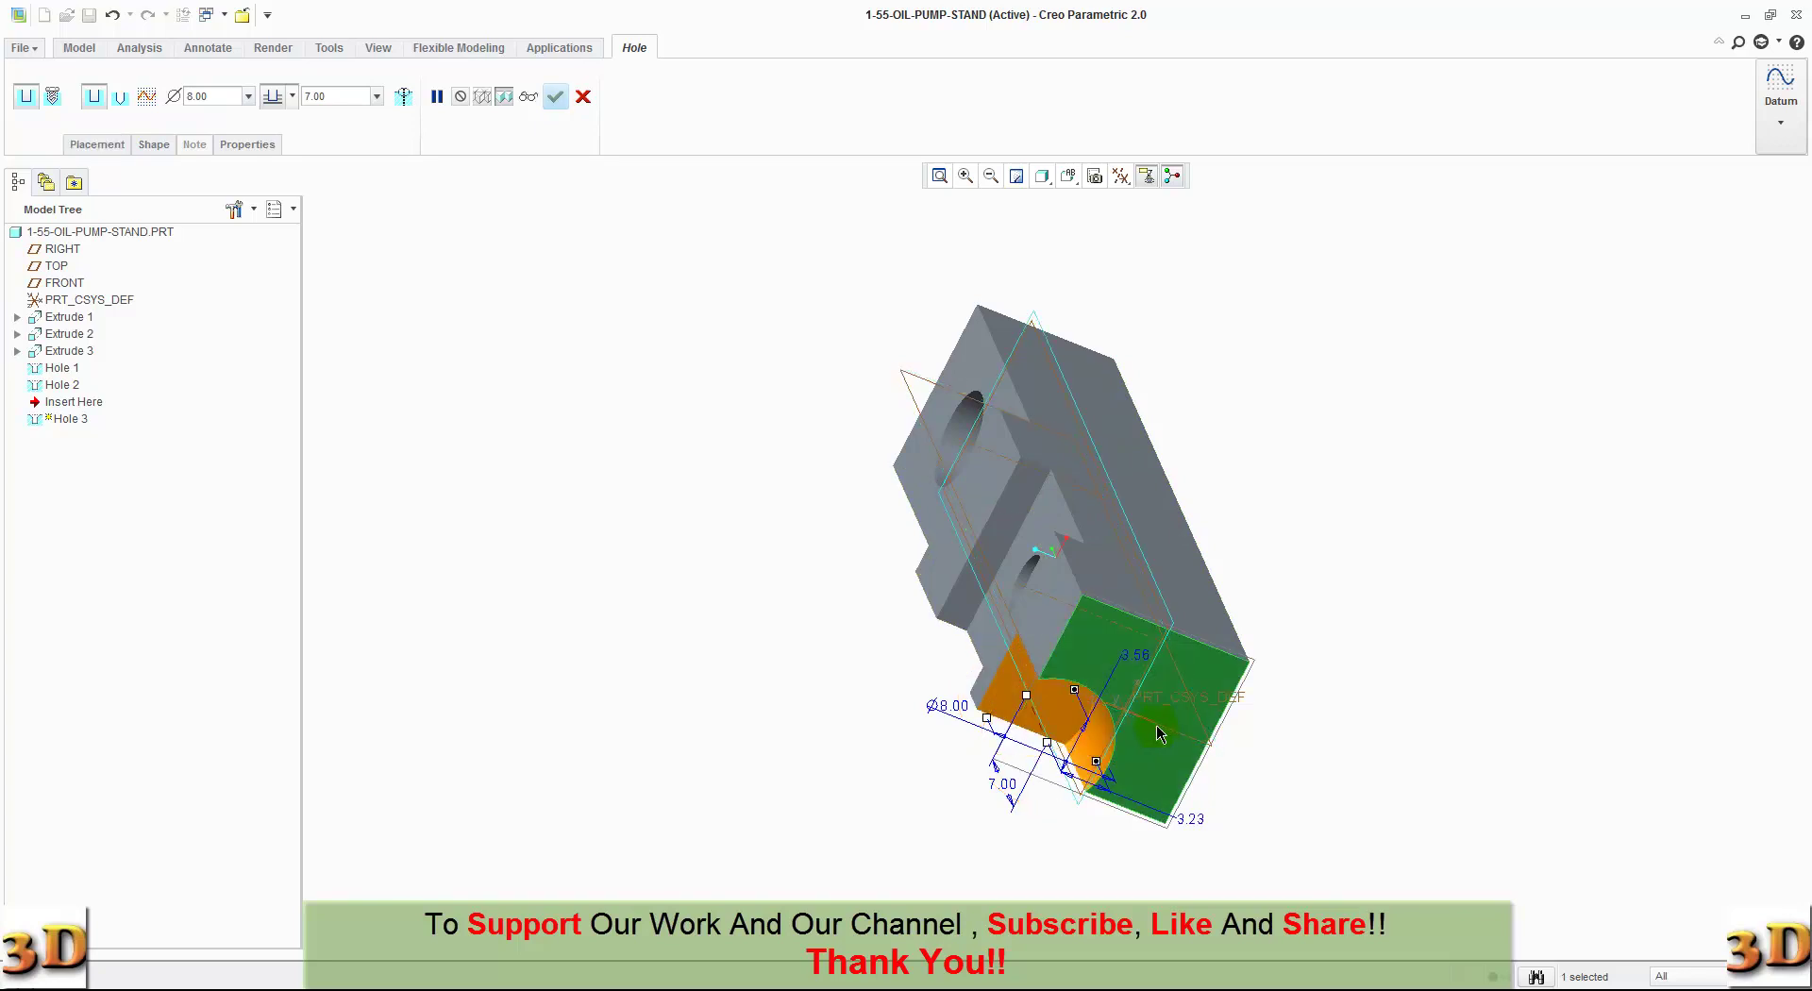
{"action": "left_click", "coordinate": [97, 145]}
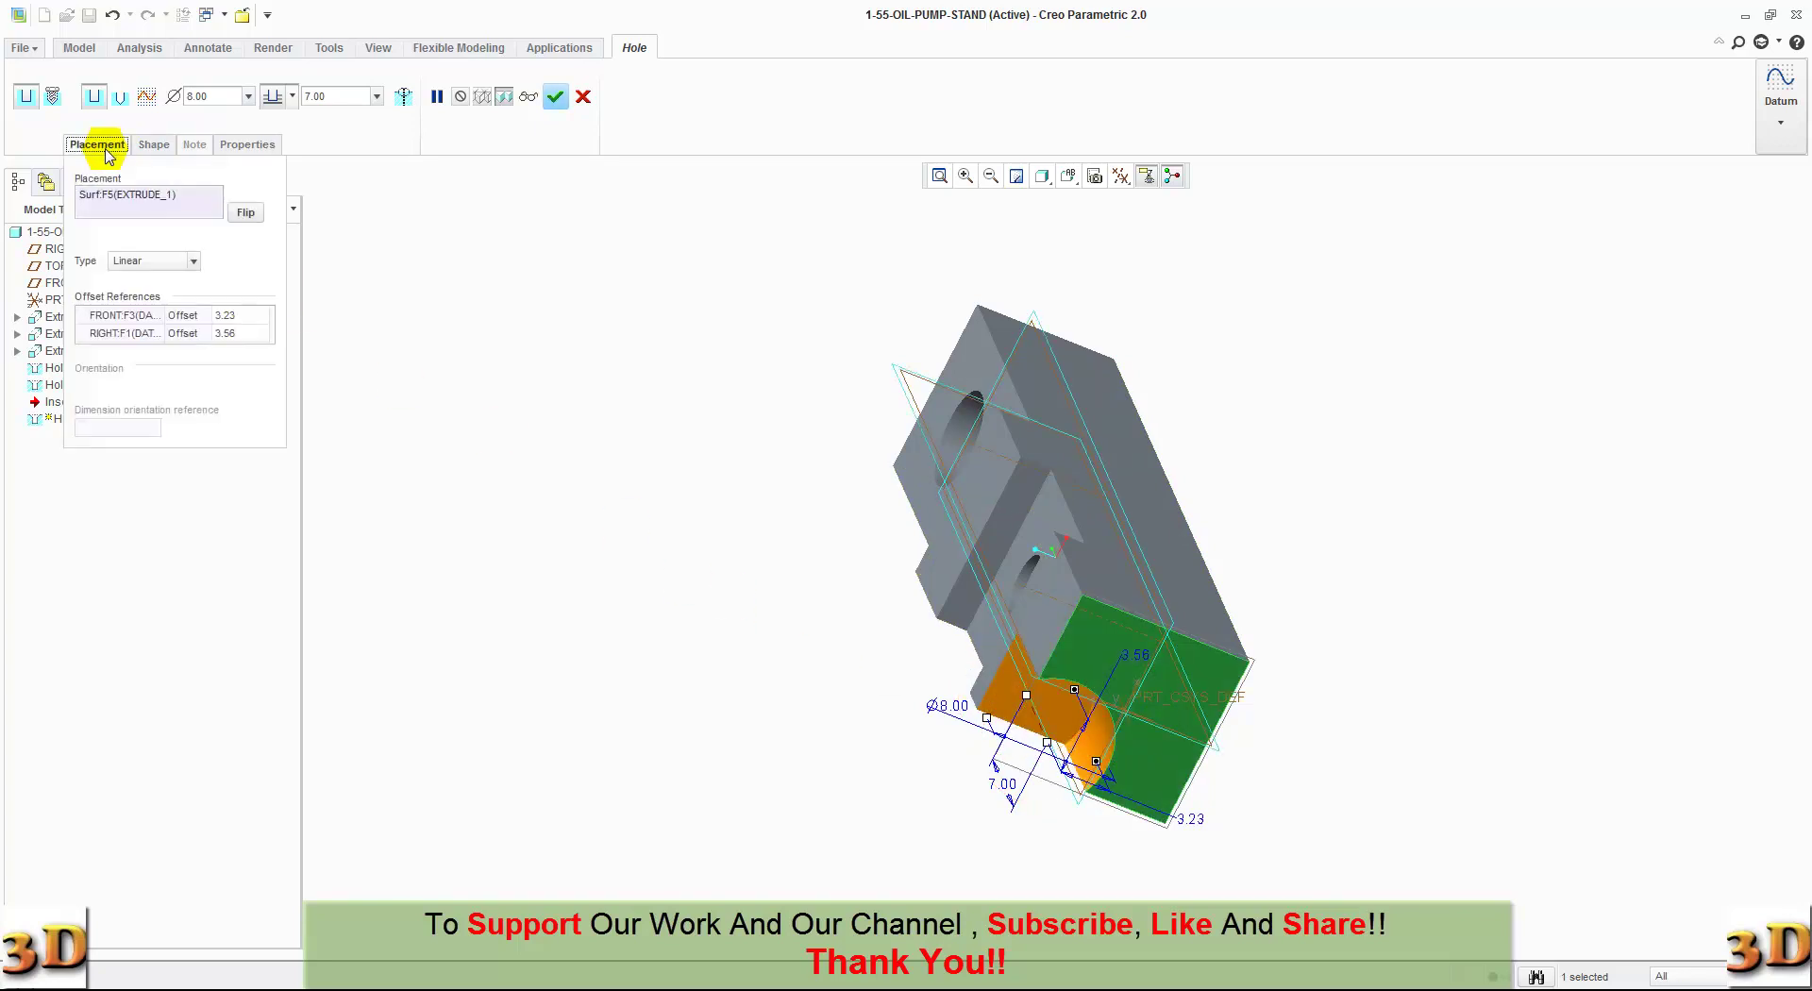
{"action": "double_click", "coordinate": [242, 315]}
{"action": "type", "text": "0"}
{"action": "key", "text": "Return"}
{"action": "double_click", "coordinate": [241, 332]}
{"action": "type", "text": "0"}
{"action": "key", "text": "Return"}
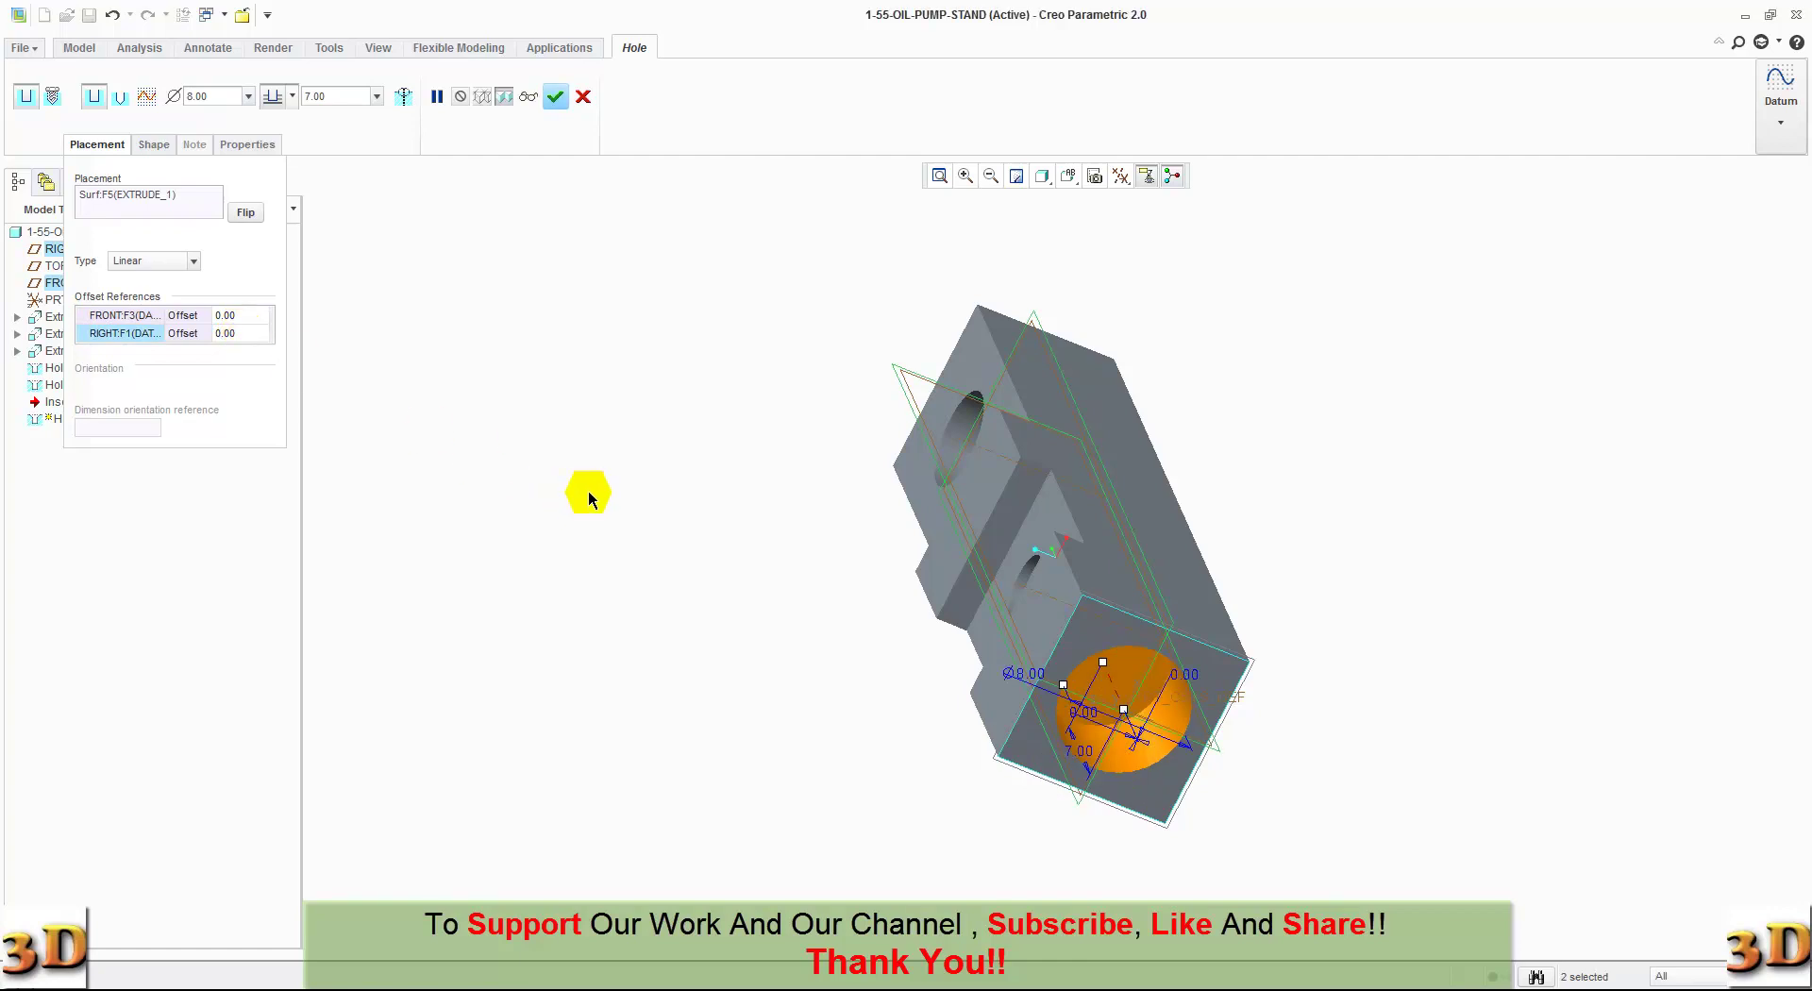
{"action": "left_click", "coordinate": [555, 95]}
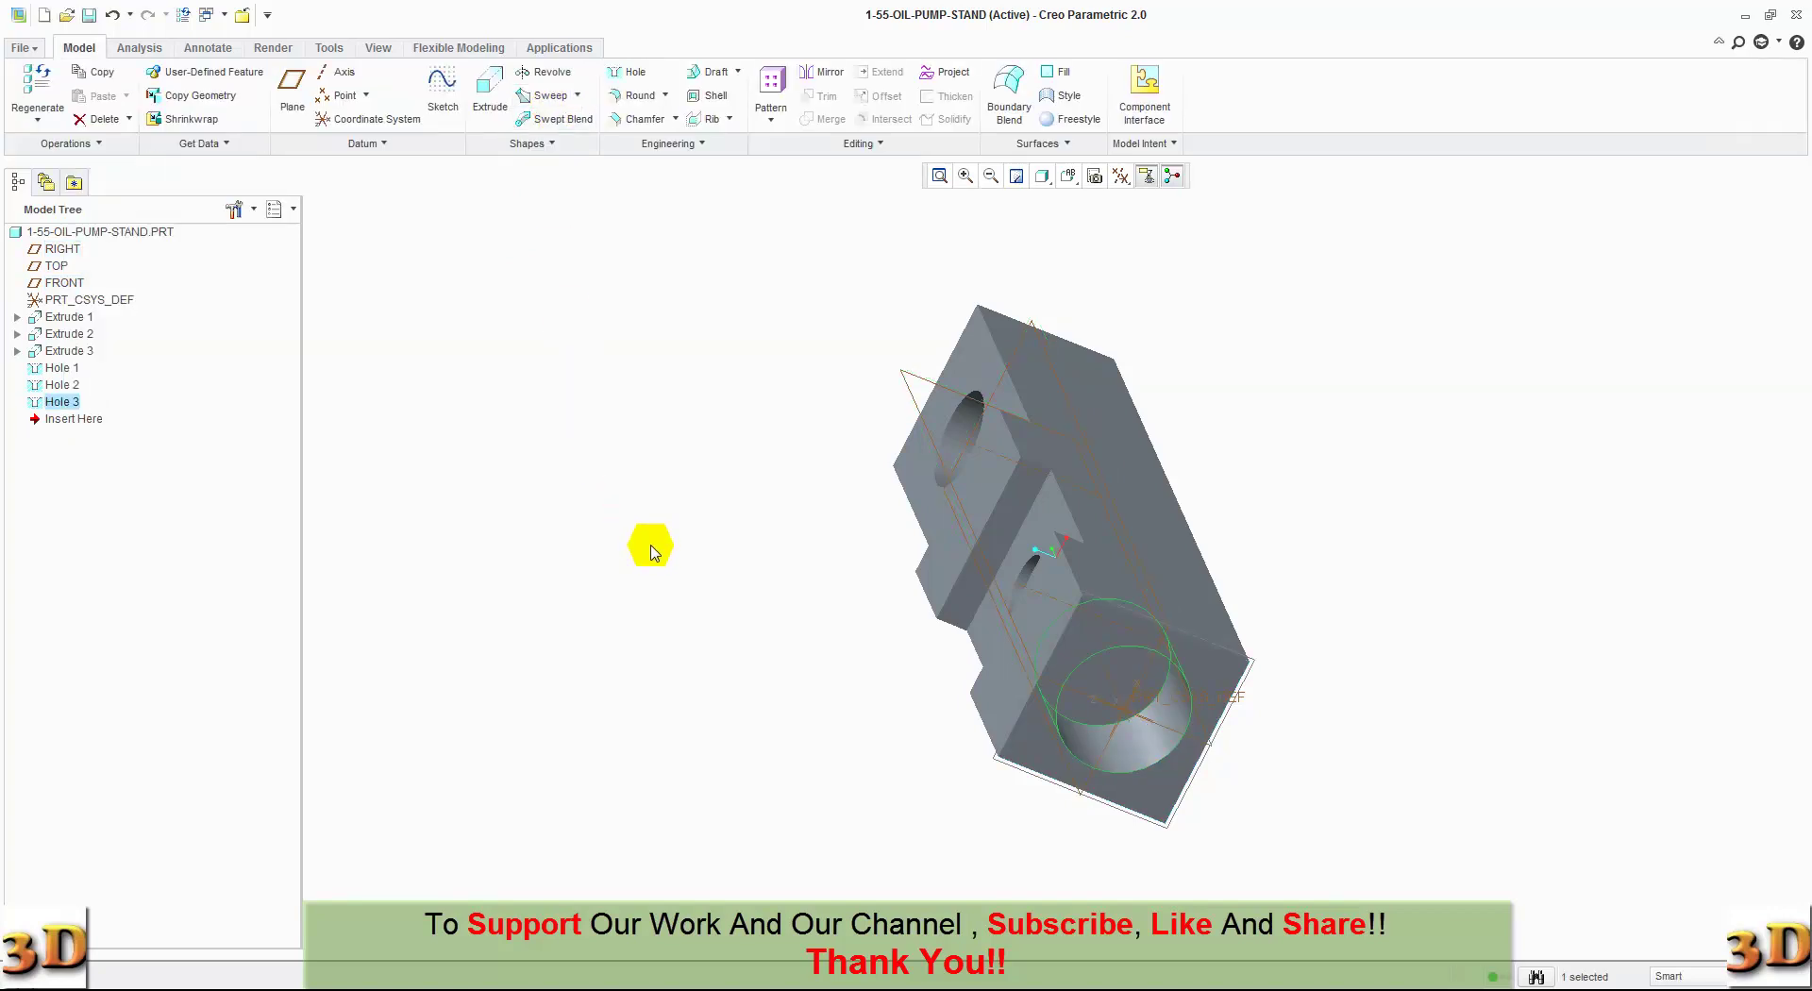
Step: Place a 7.50-diameter, 0.50-deep hole on the floor of Hole 3
{"action": "left_click", "coordinate": [628, 71]}
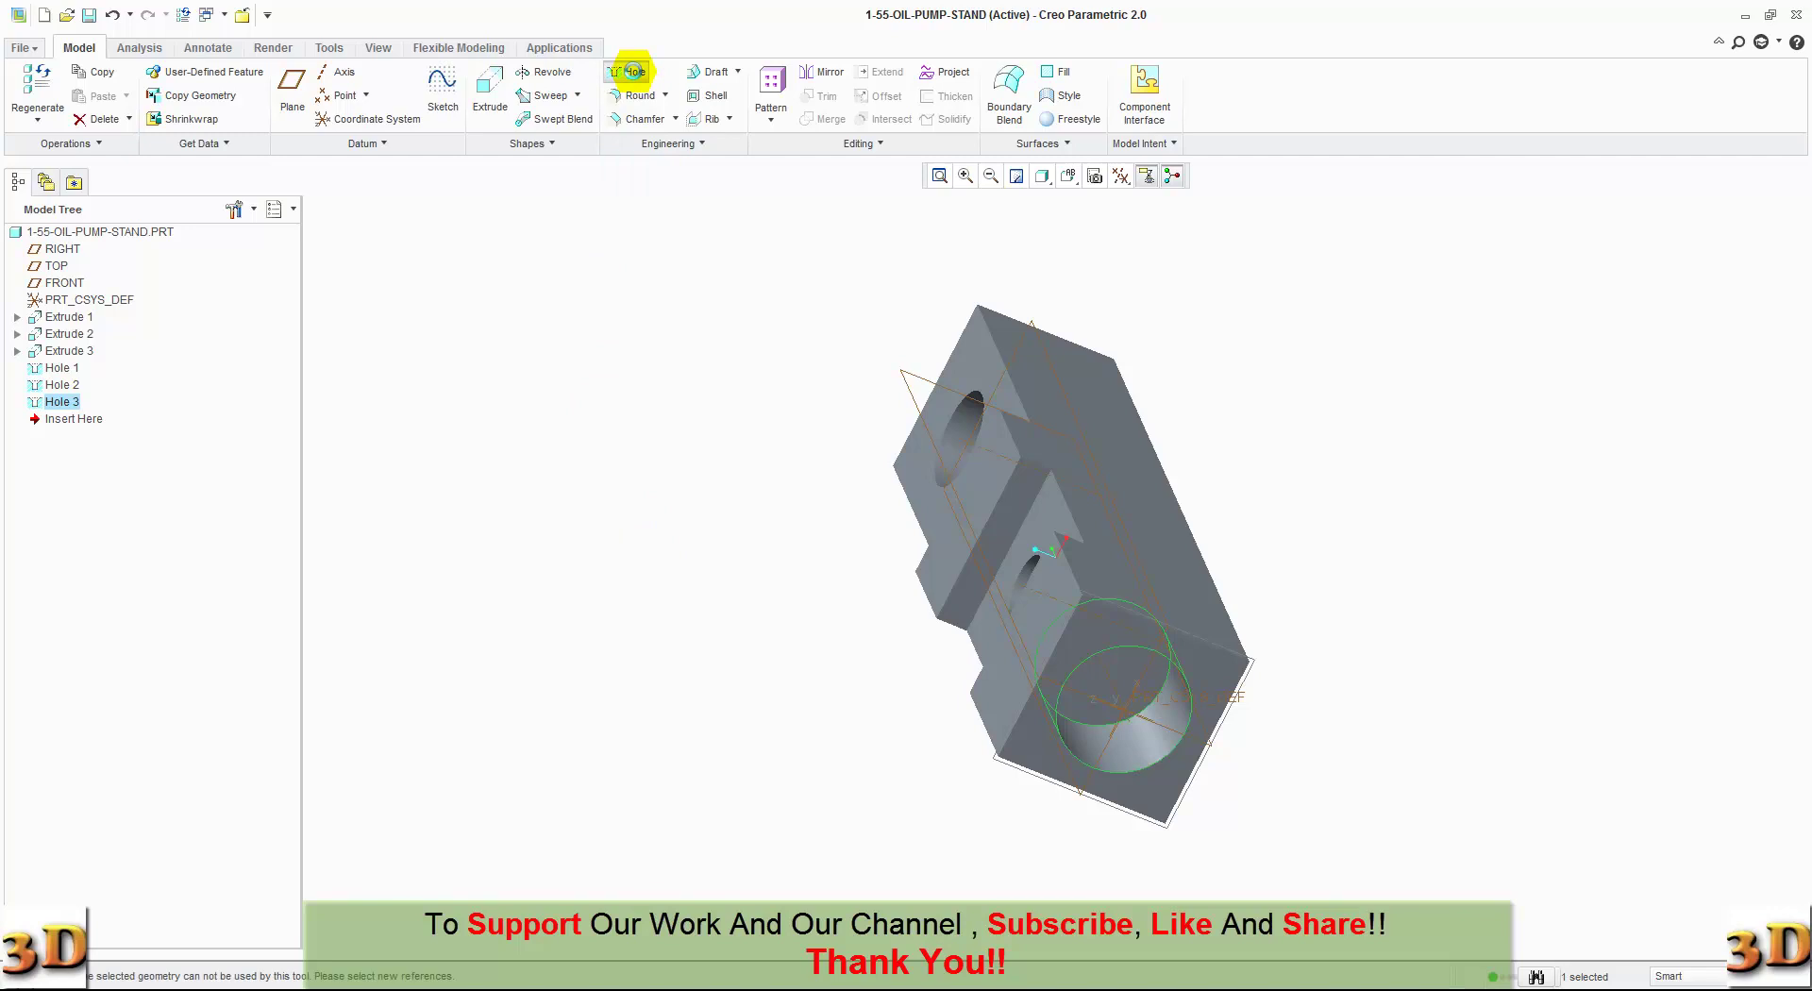
{"action": "left_click", "coordinate": [1097, 726]}
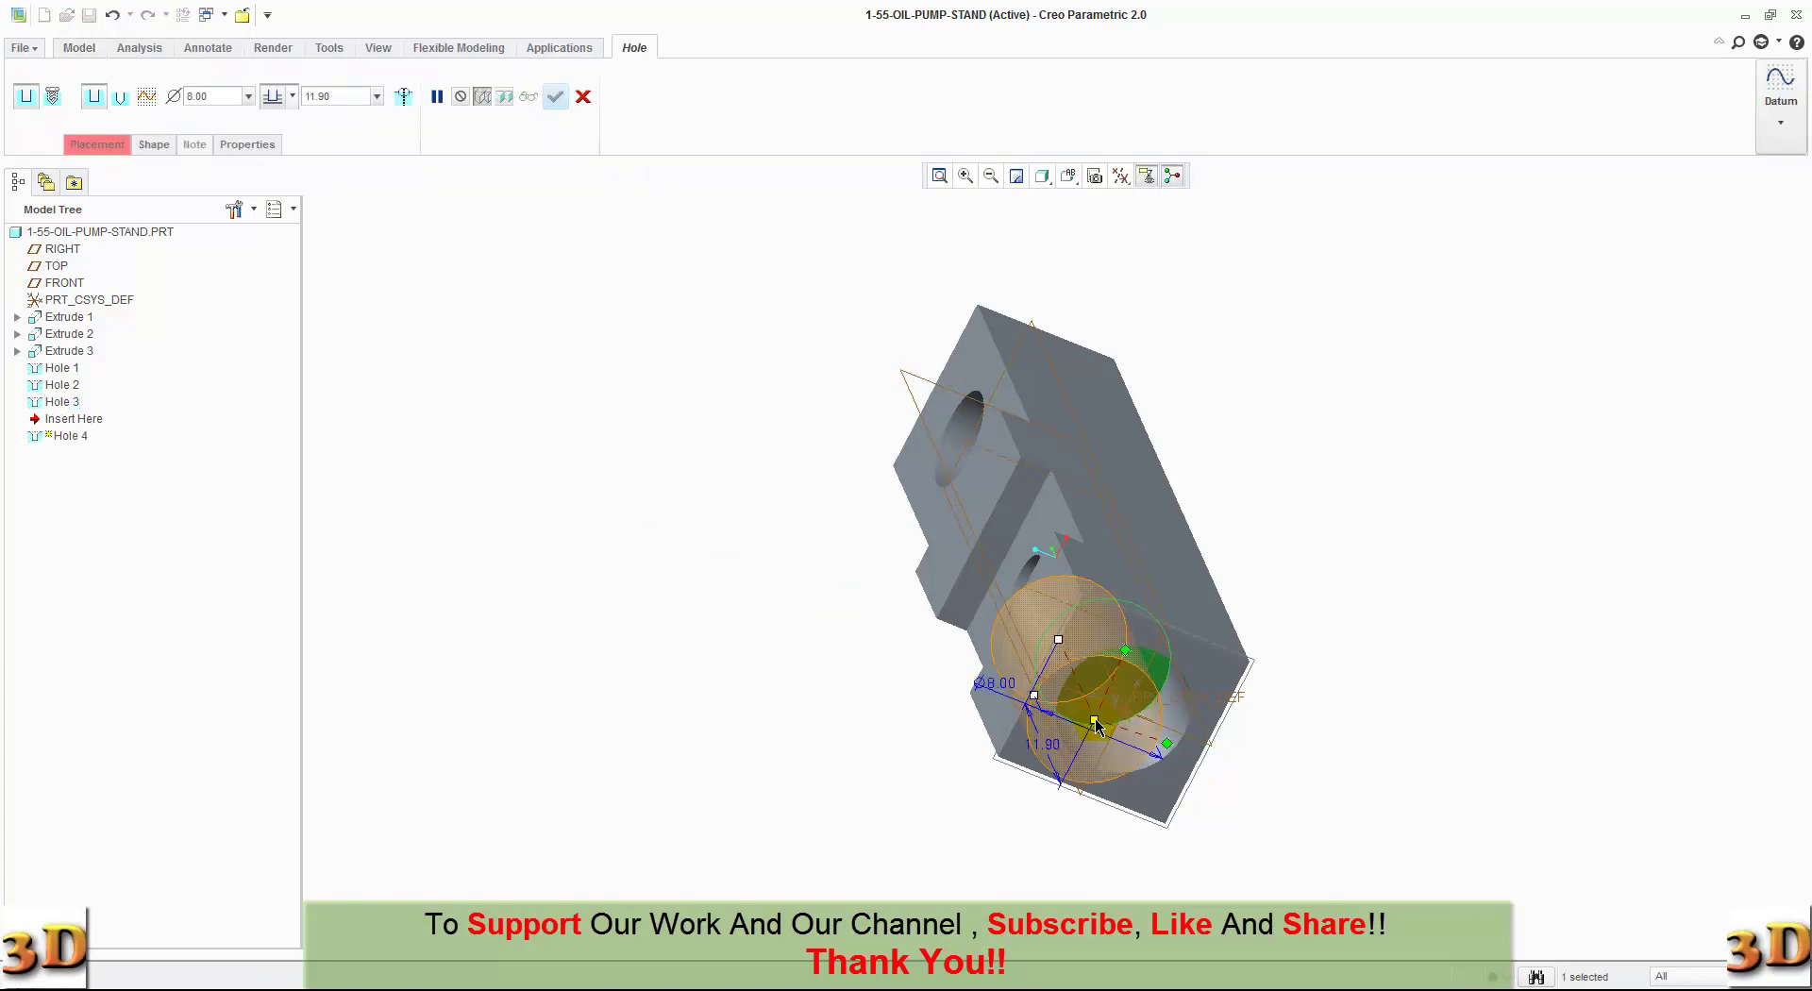
{"action": "double_click", "coordinate": [994, 692]}
{"action": "type", "text": "7.5"}
{"action": "key", "text": "Return"}
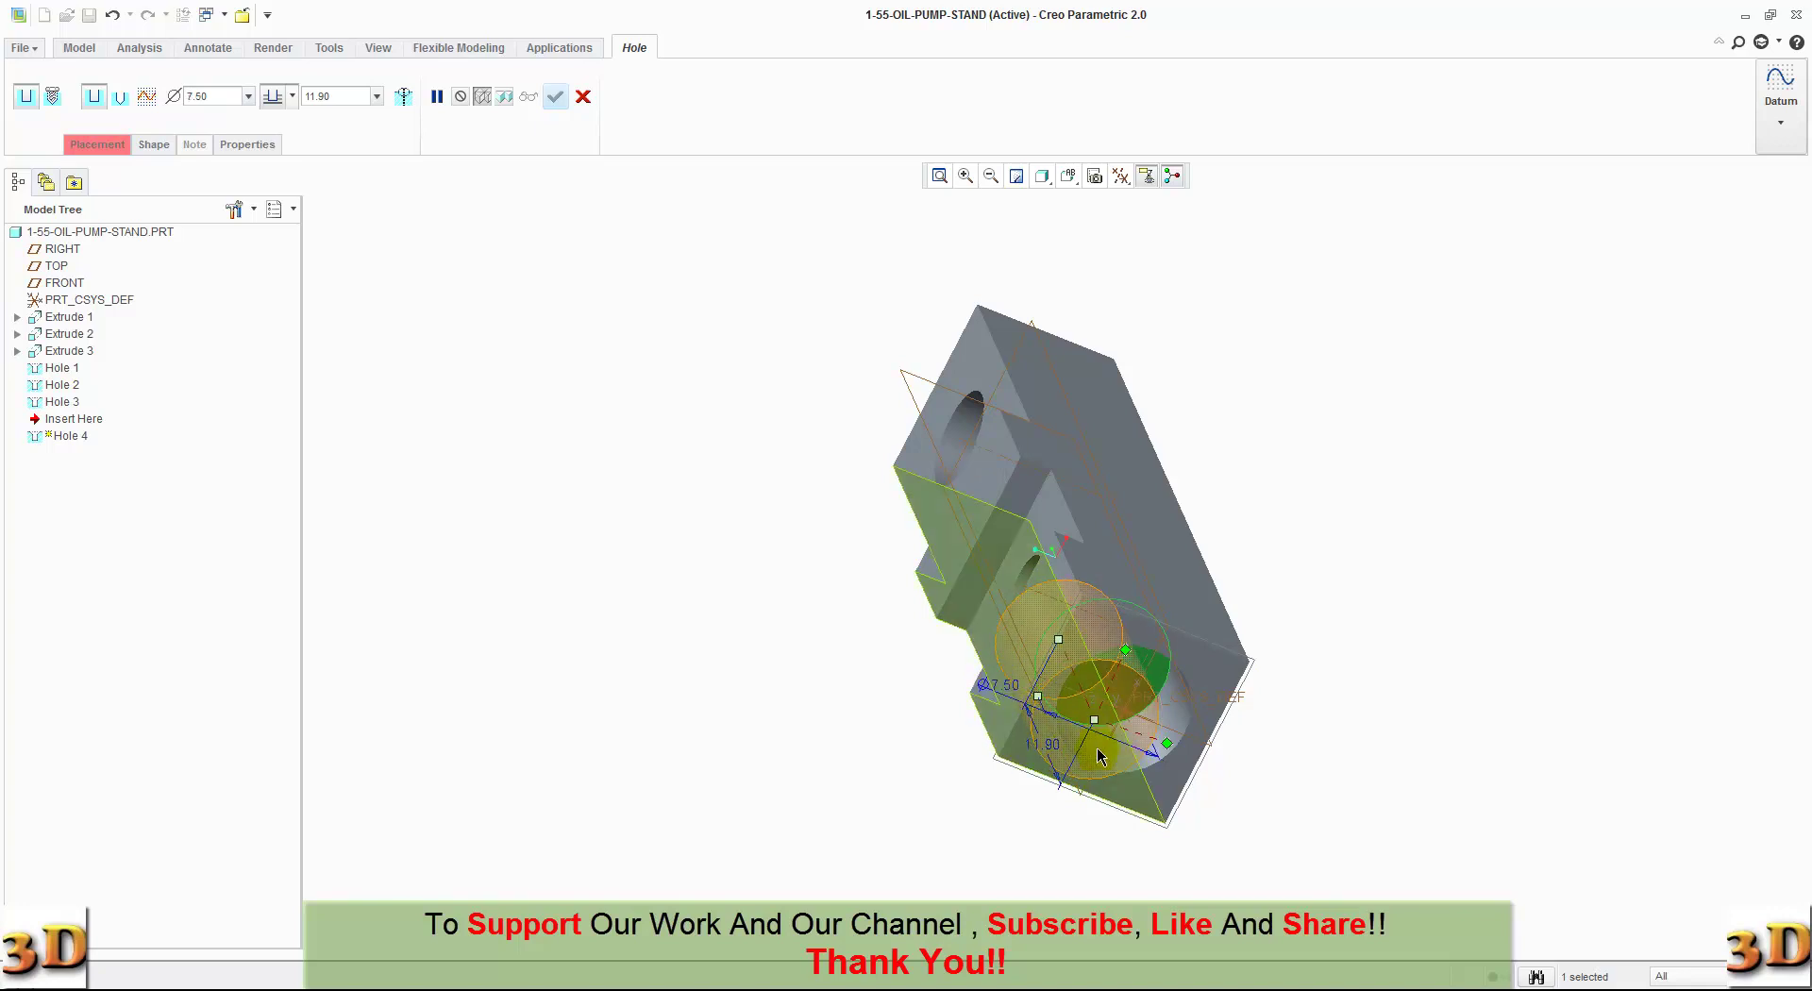
{"action": "mouse_move", "coordinate": [1149, 660]}
{"action": "left_mouse_down"}
{"action": "mouse_move", "coordinate": [1170, 748]}
{"action": "mouse_move", "coordinate": [1178, 734]}
{"action": "left_mouse_up"}
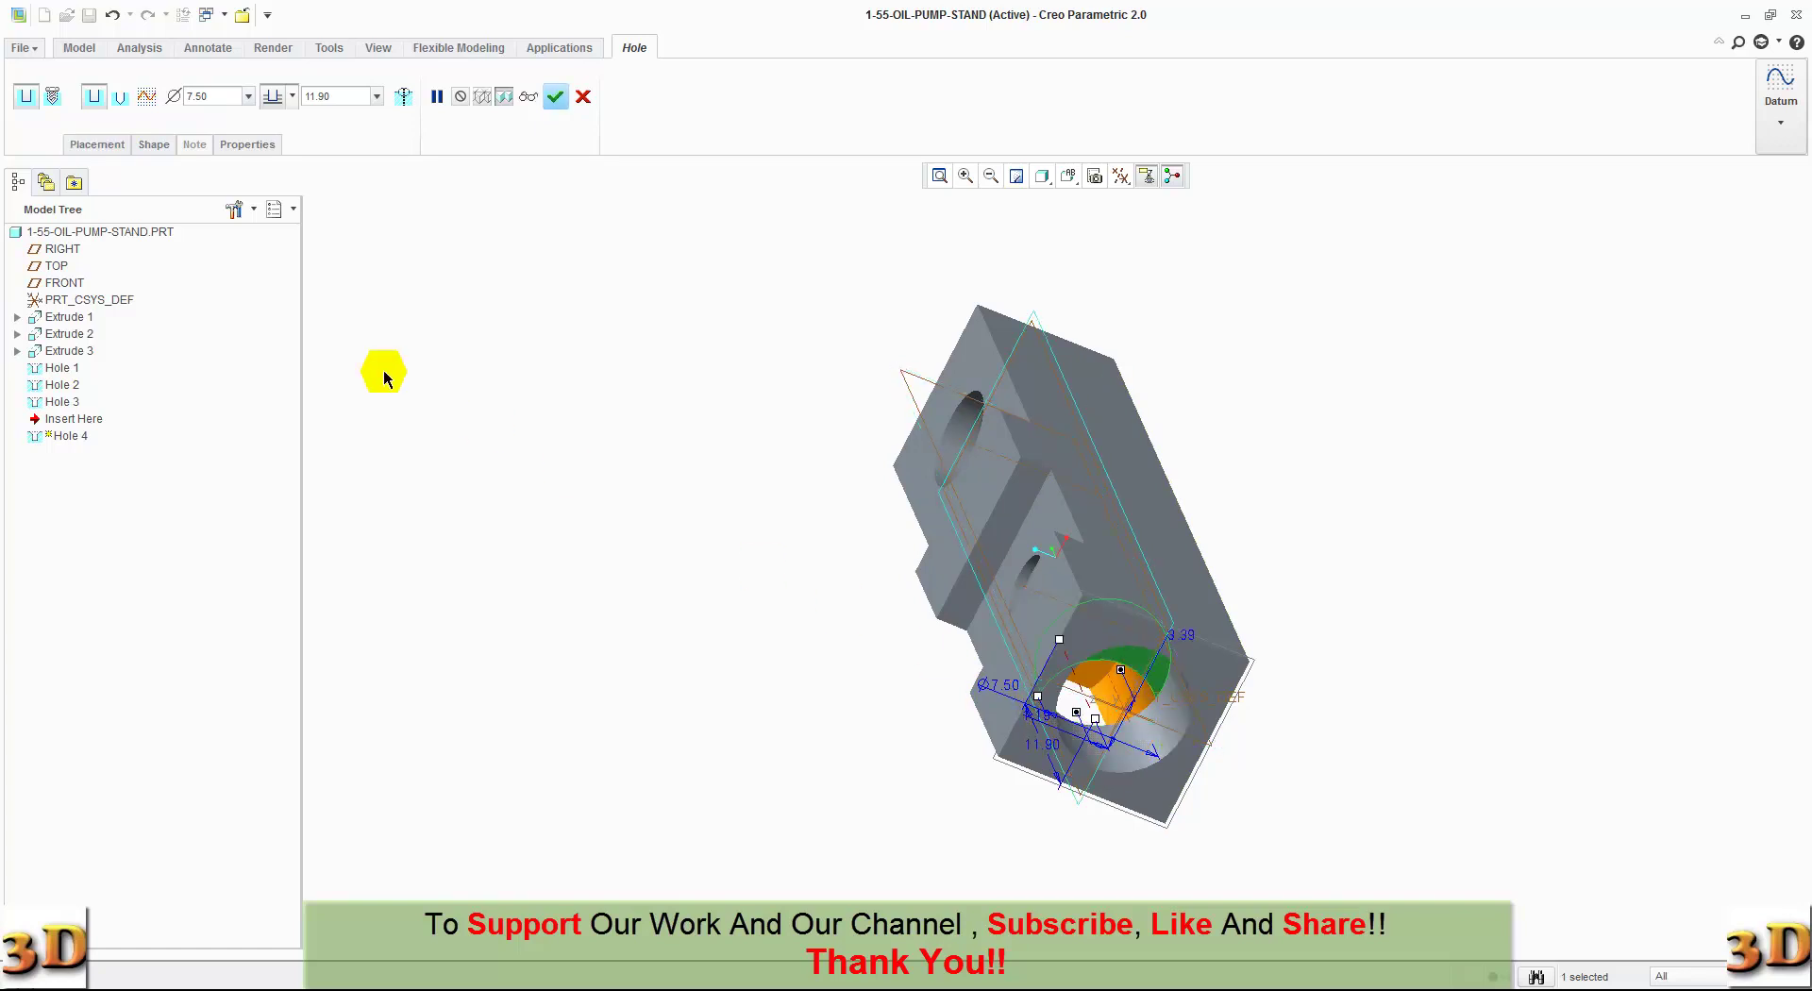
{"action": "double_click", "coordinate": [351, 95]}
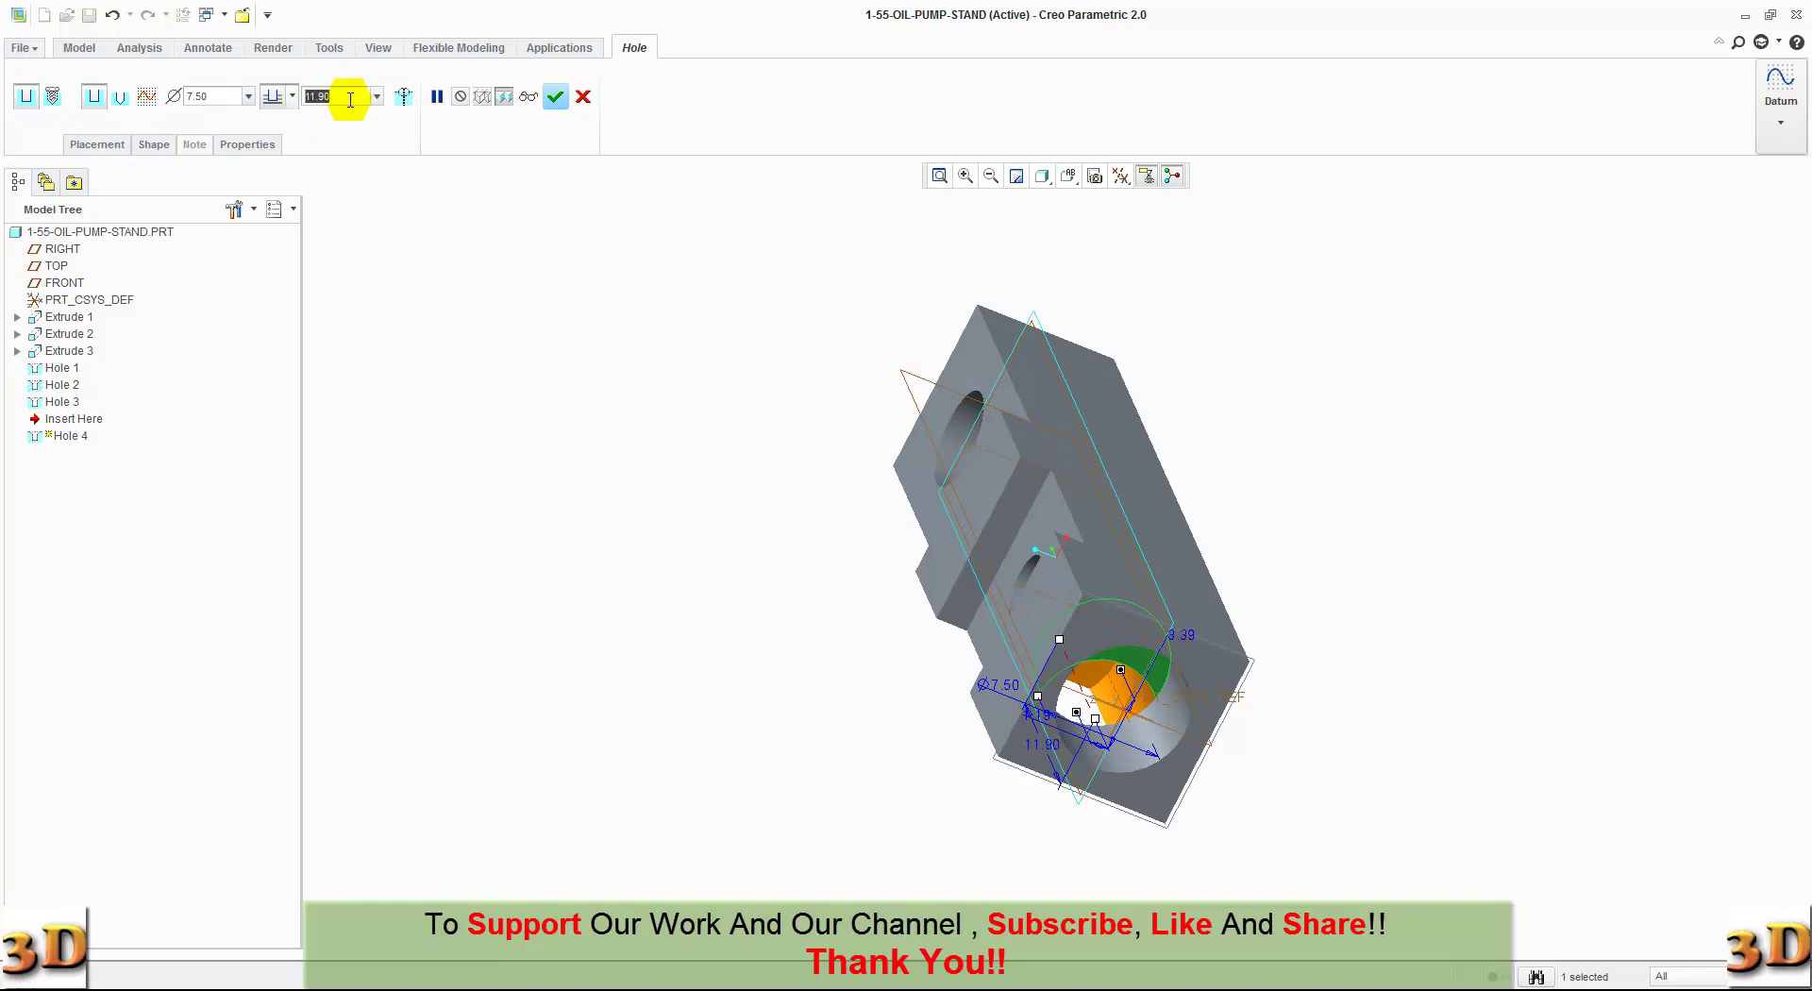
{"action": "type", "text": "0.5"}
{"action": "key", "text": "Return"}
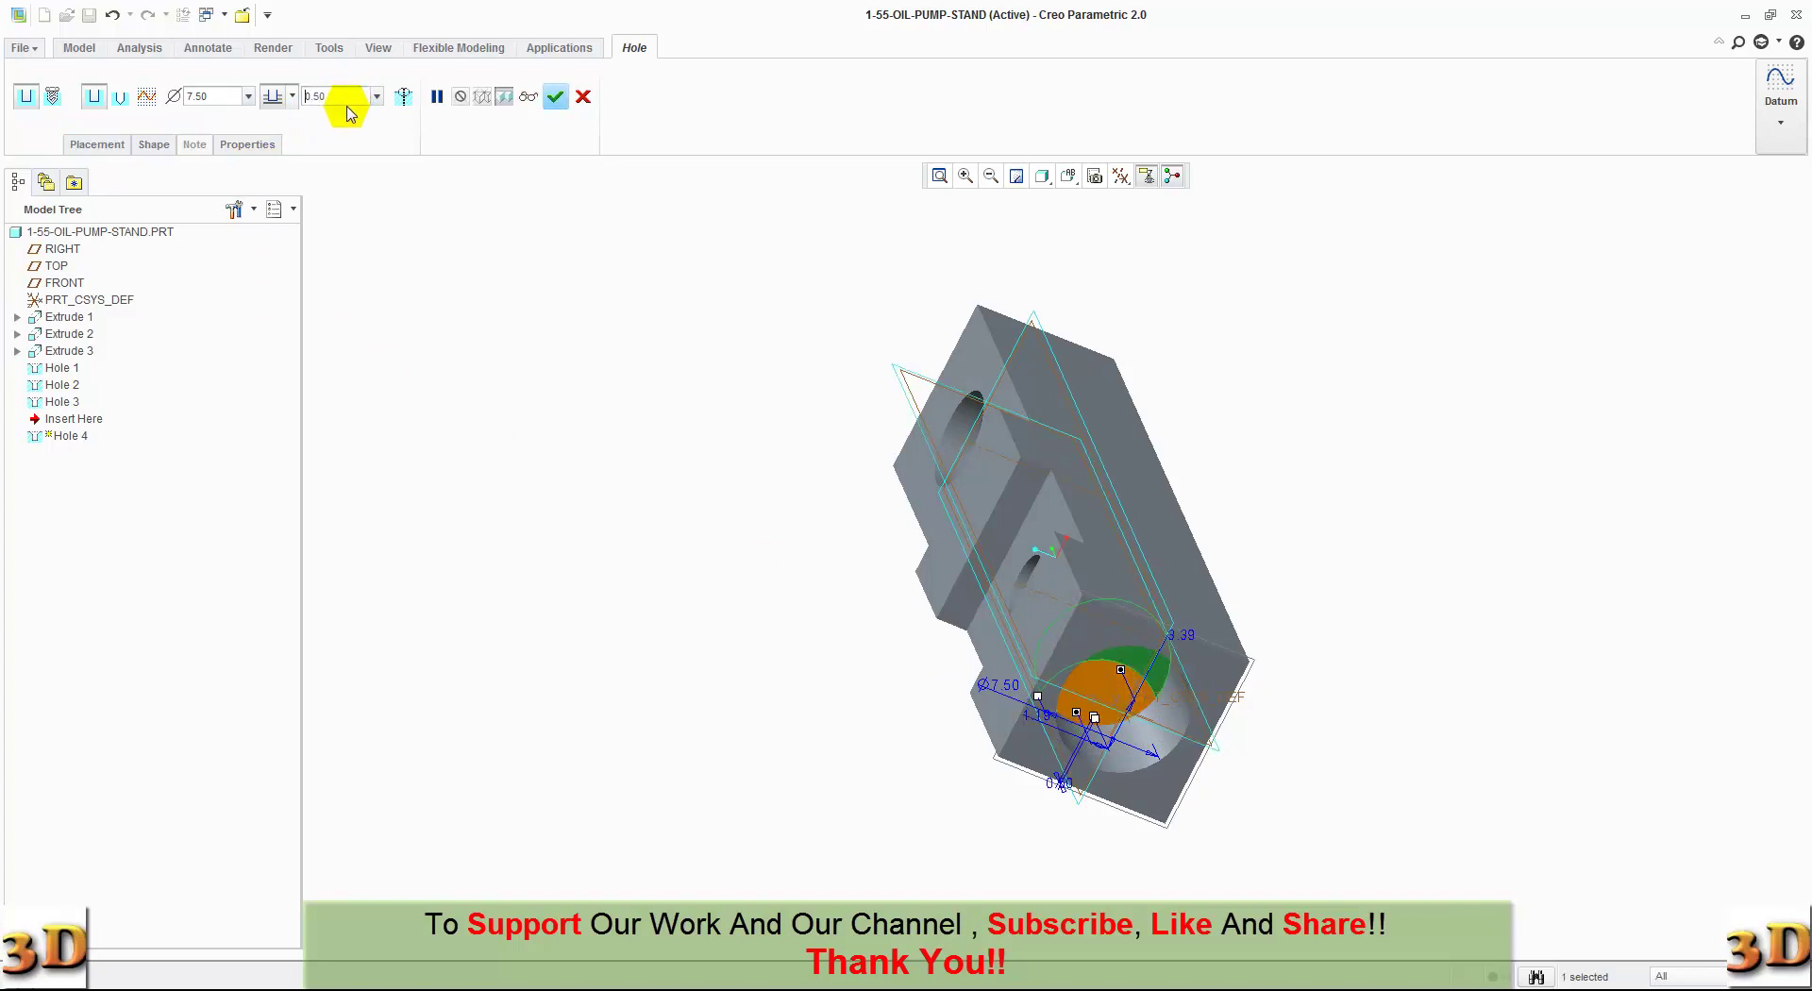
Step: Centre it with 0 offsets from FRONT and RIGHT and complete Hole 4
{"action": "left_click", "coordinate": [96, 143]}
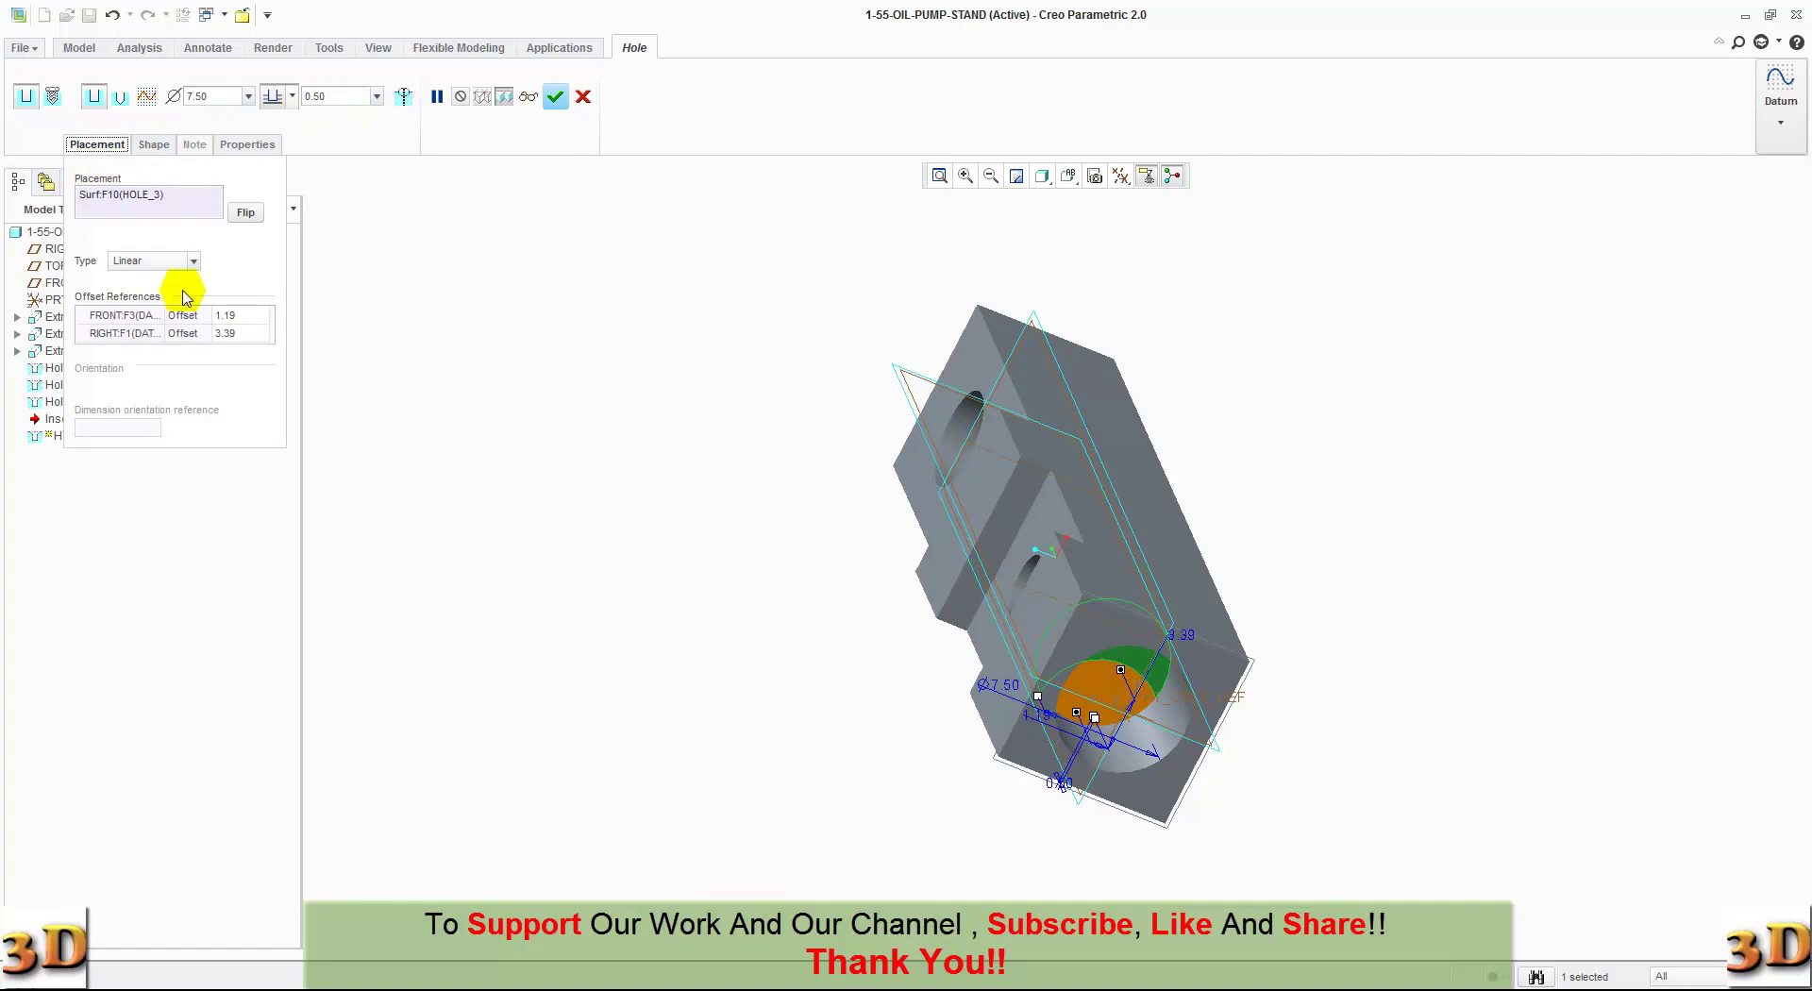
{"action": "double_click", "coordinate": [224, 314]}
{"action": "type", "text": "0"}
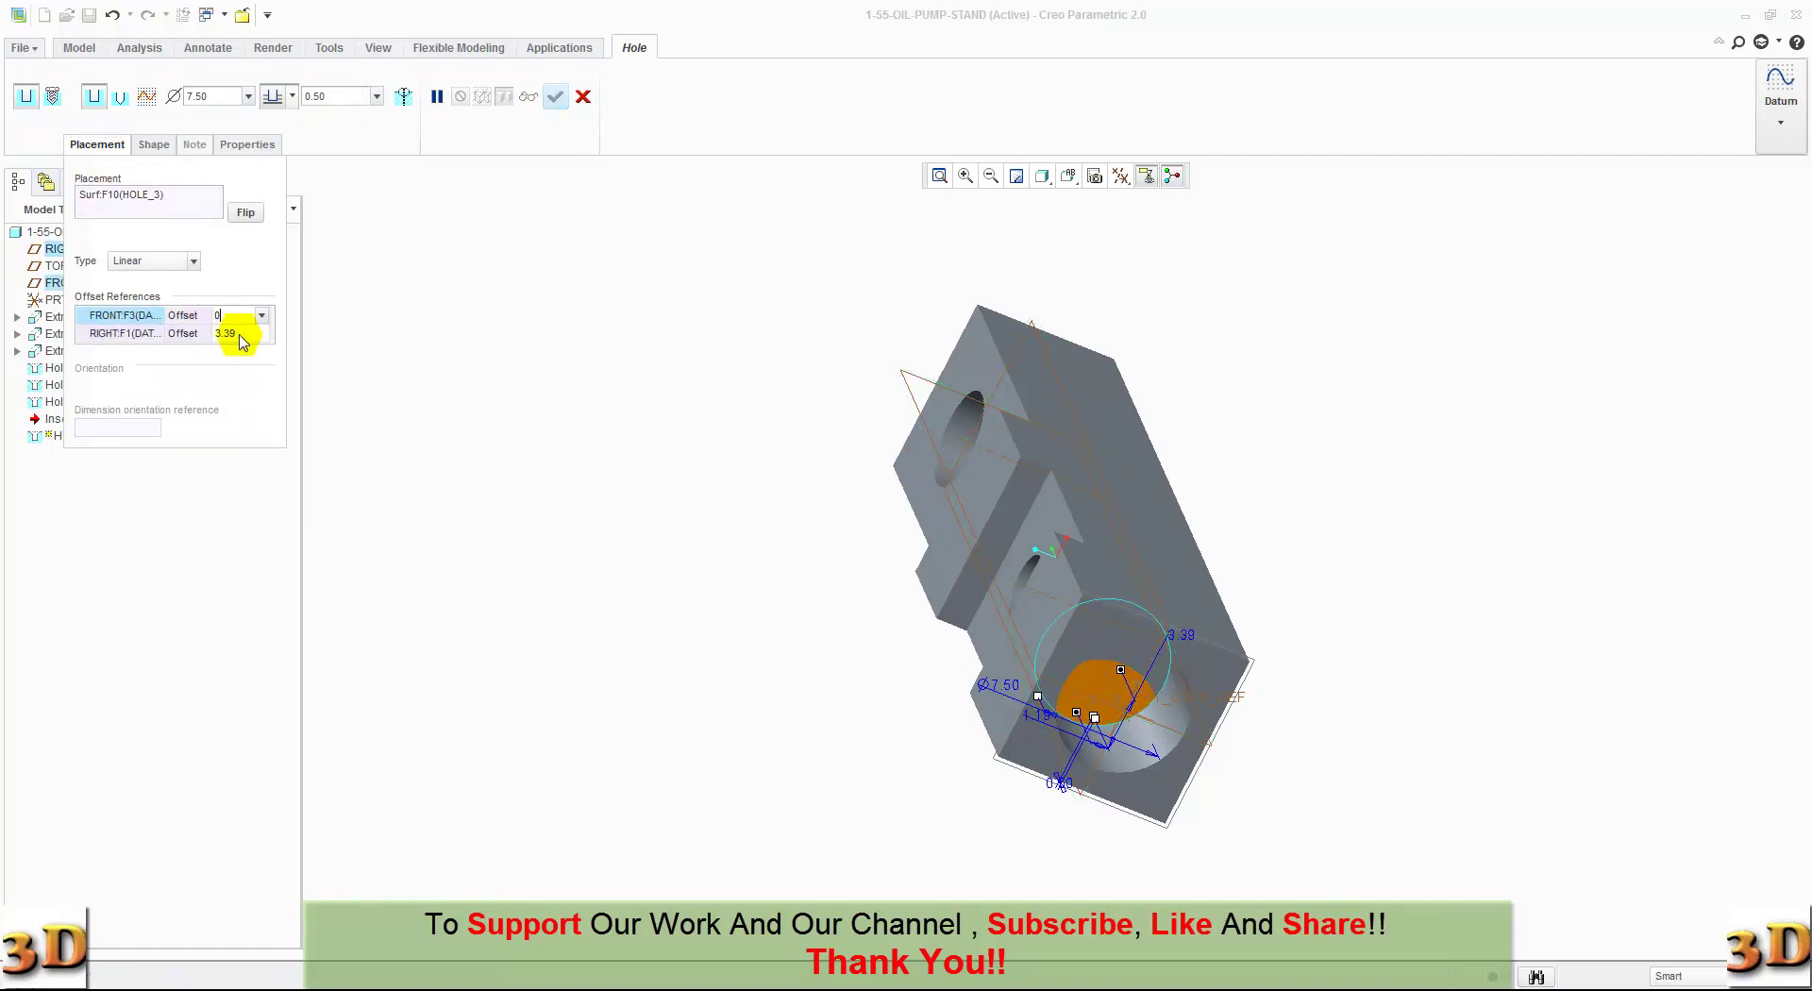
{"action": "key", "text": "Return"}
{"action": "left_click", "coordinate": [231, 335]}
{"action": "double_click", "coordinate": [231, 335]}
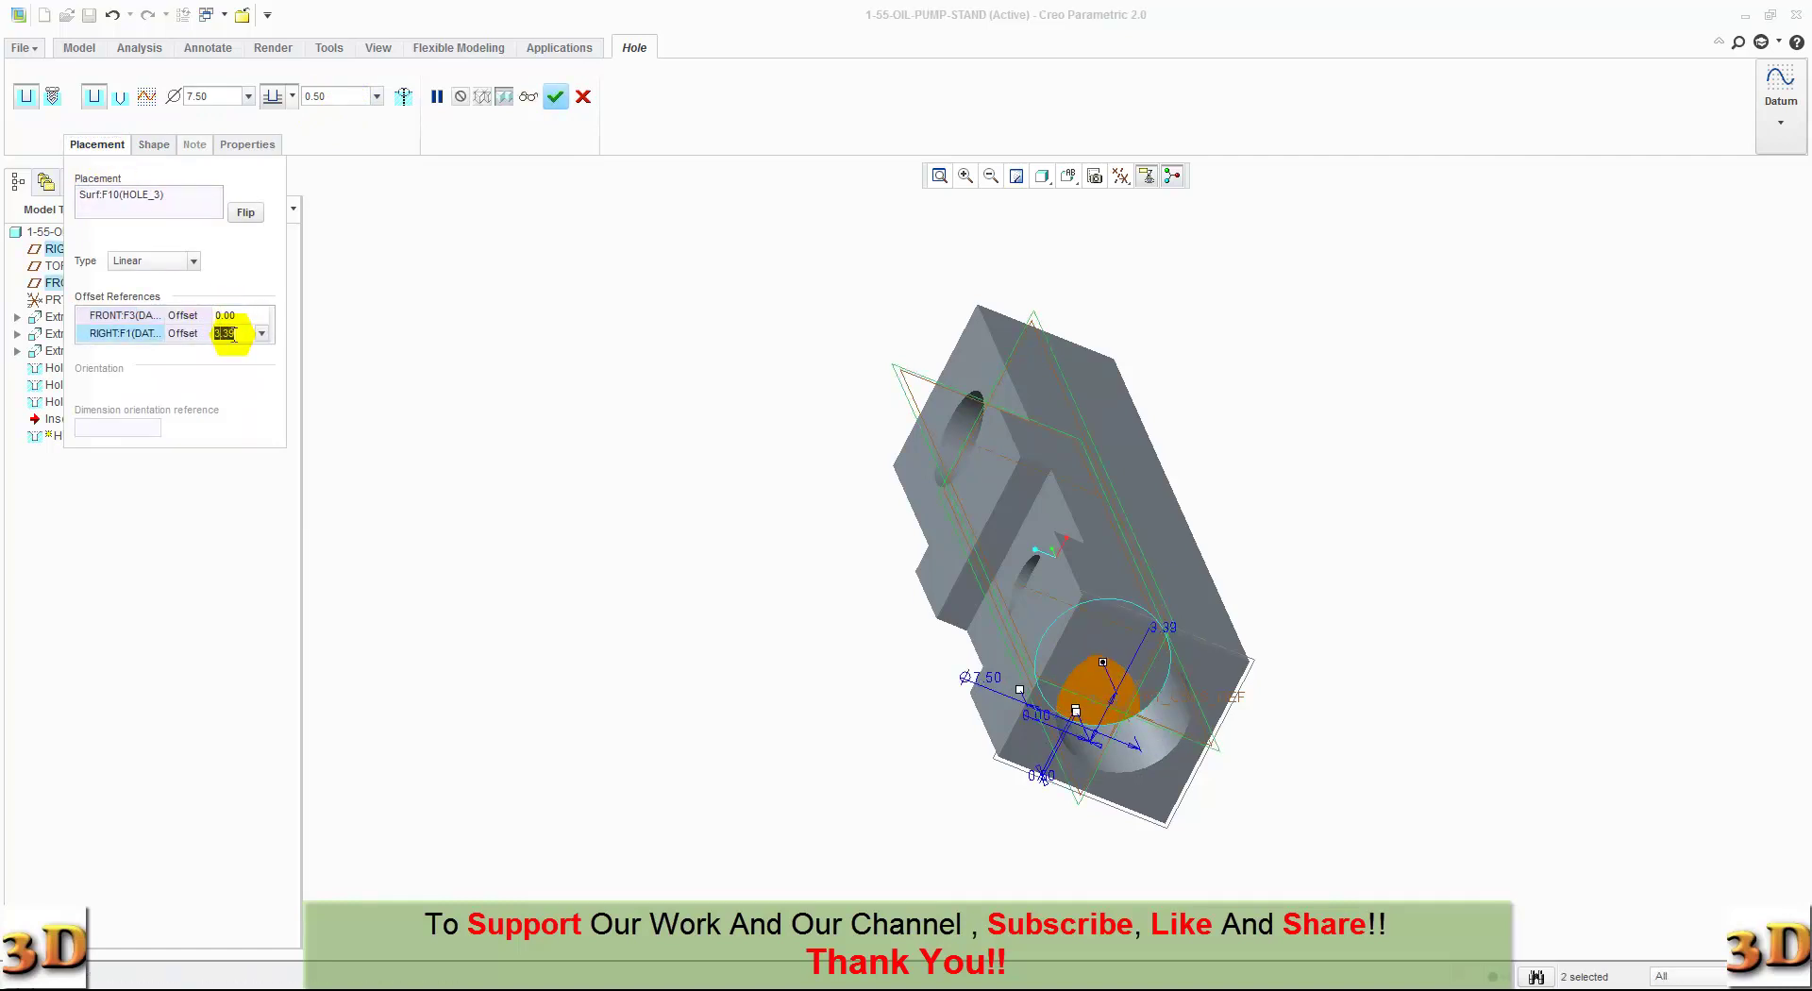
{"action": "type", "text": "0"}
{"action": "key", "text": "Return"}
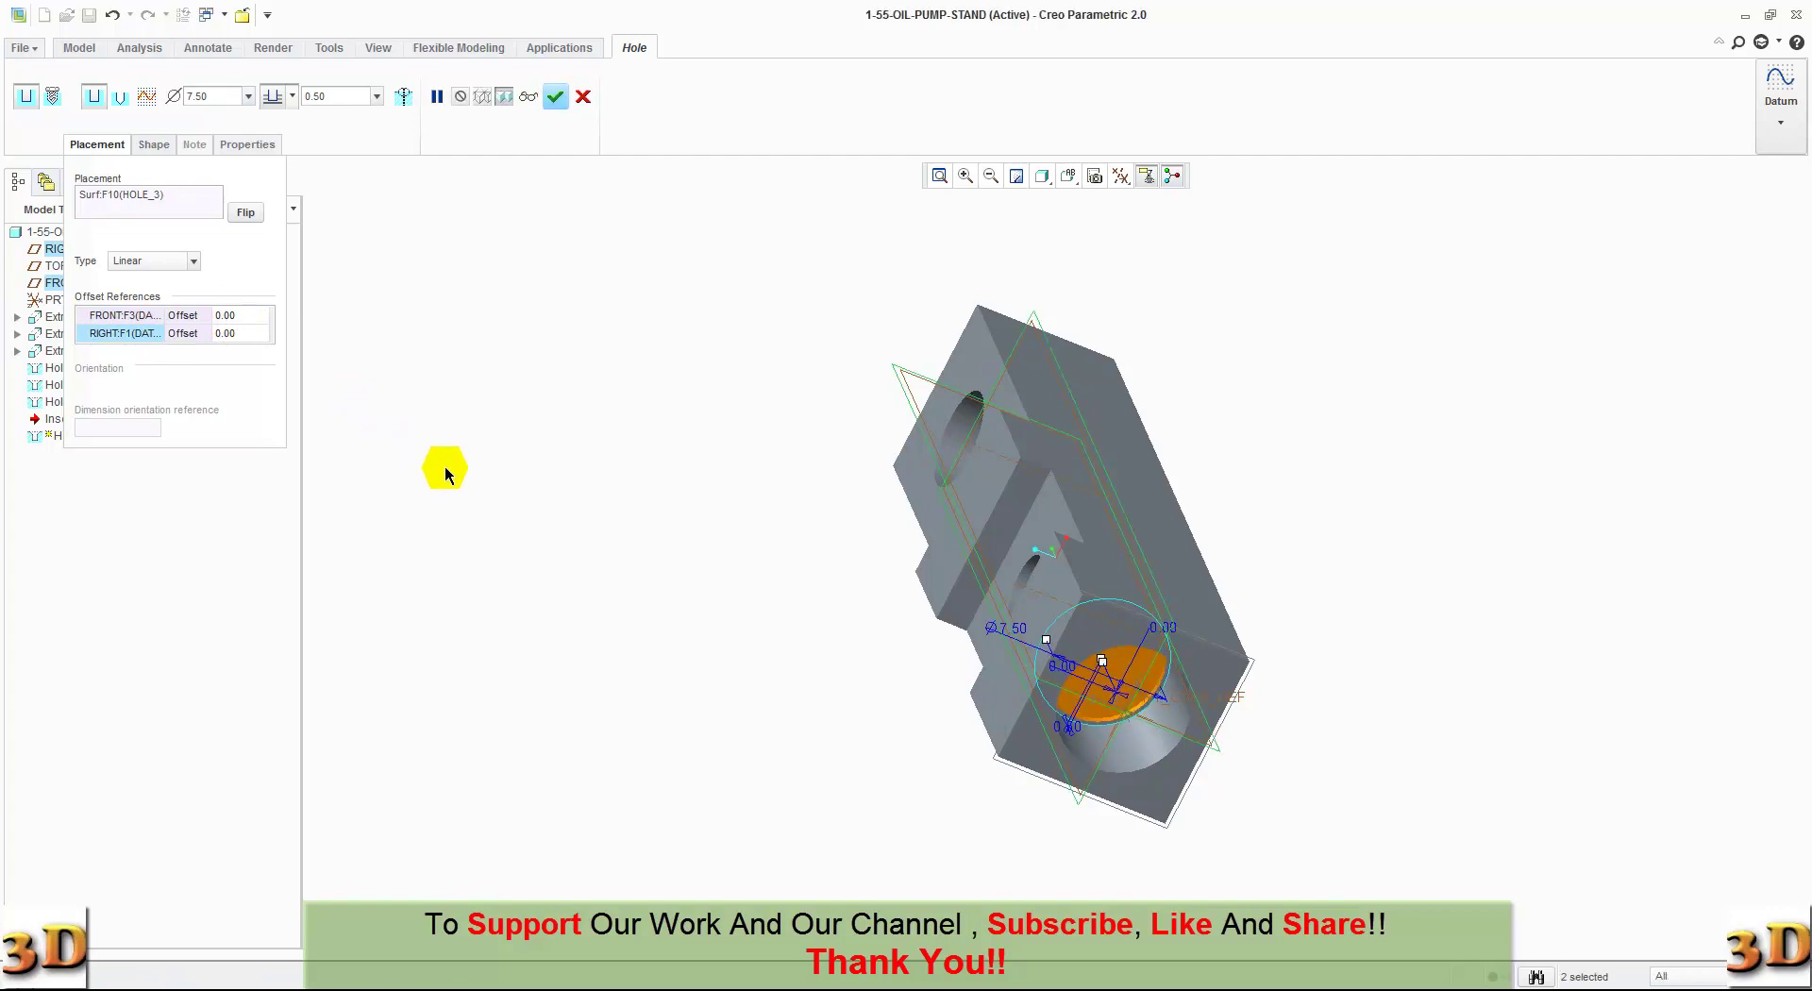
{"action": "mouse_move", "coordinate": [445, 468]}
{"action": "middle_mouse_down"}
{"action": "mouse_move", "coordinate": [424, 433]}
{"action": "mouse_move", "coordinate": [415, 597]}
{"action": "middle_mouse_up"}
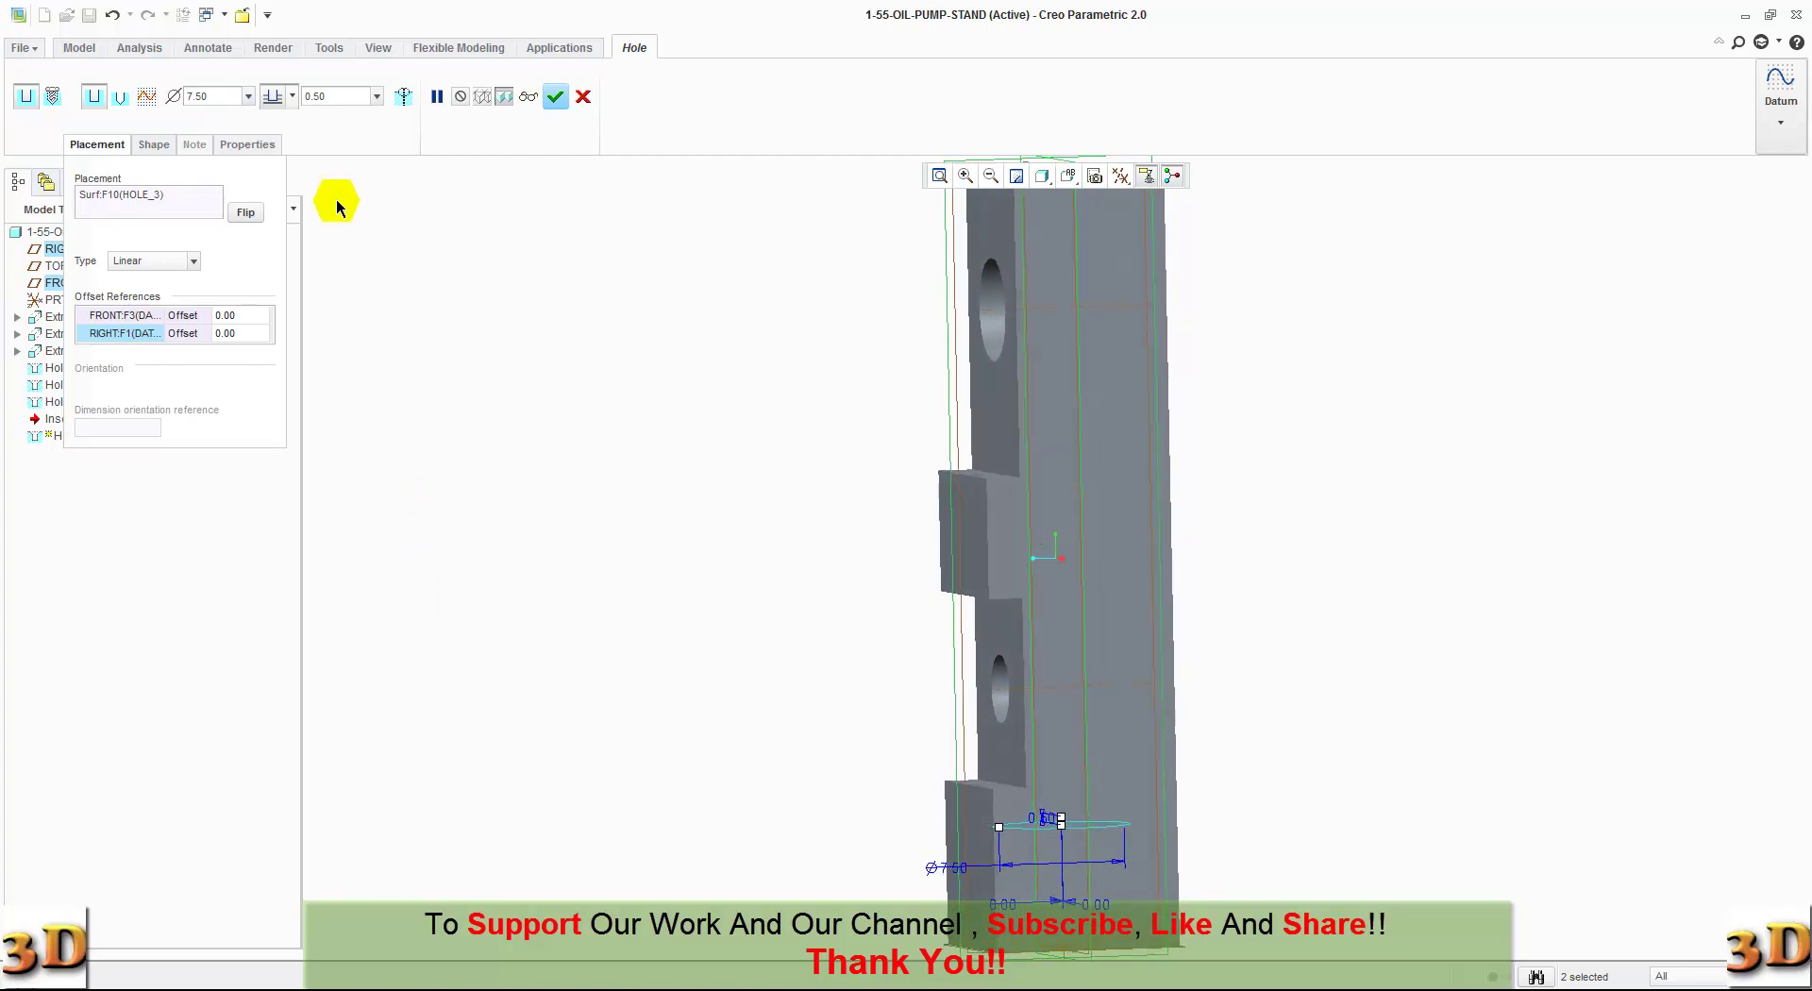
{"action": "left_click", "coordinate": [554, 96]}
Step: Start Extrude 4 sketched on the block's long face with the two through holes, viewed straight on
{"action": "middle_click_drag", "start_coordinate": [557, 545], "coordinate": [546, 433]}
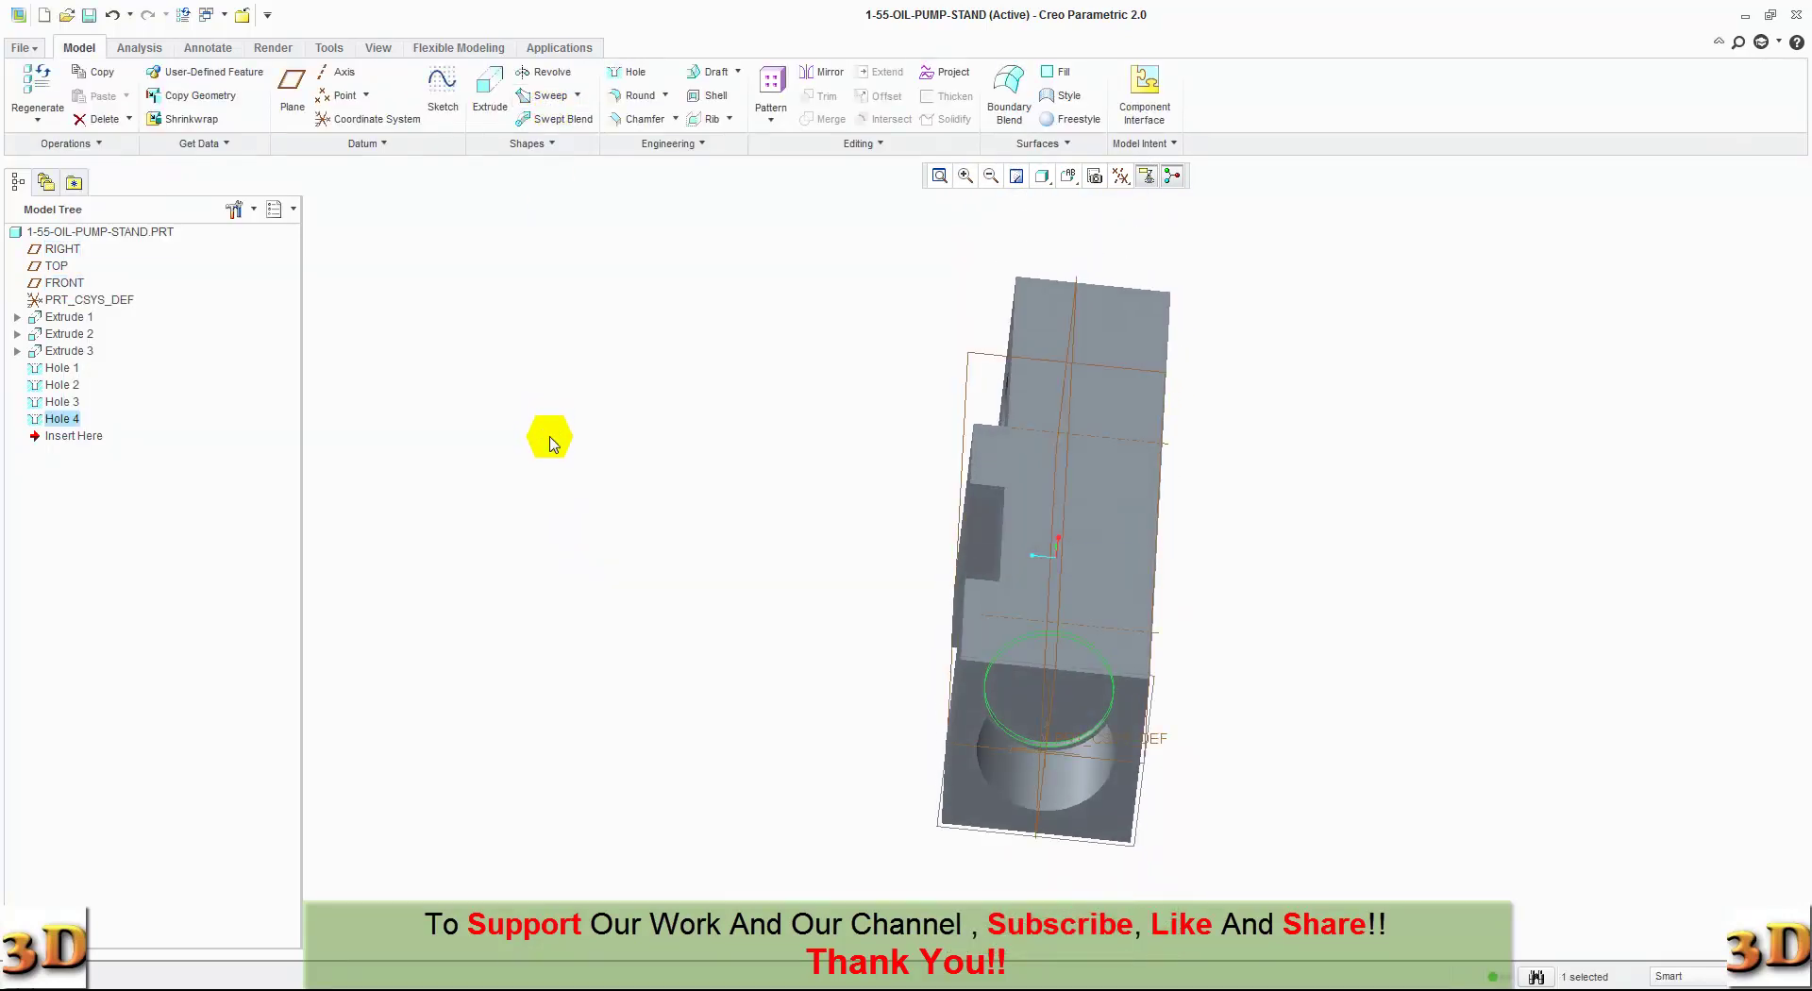
{"action": "left_click", "coordinate": [1068, 177]}
{"action": "left_click", "coordinate": [1180, 201]}
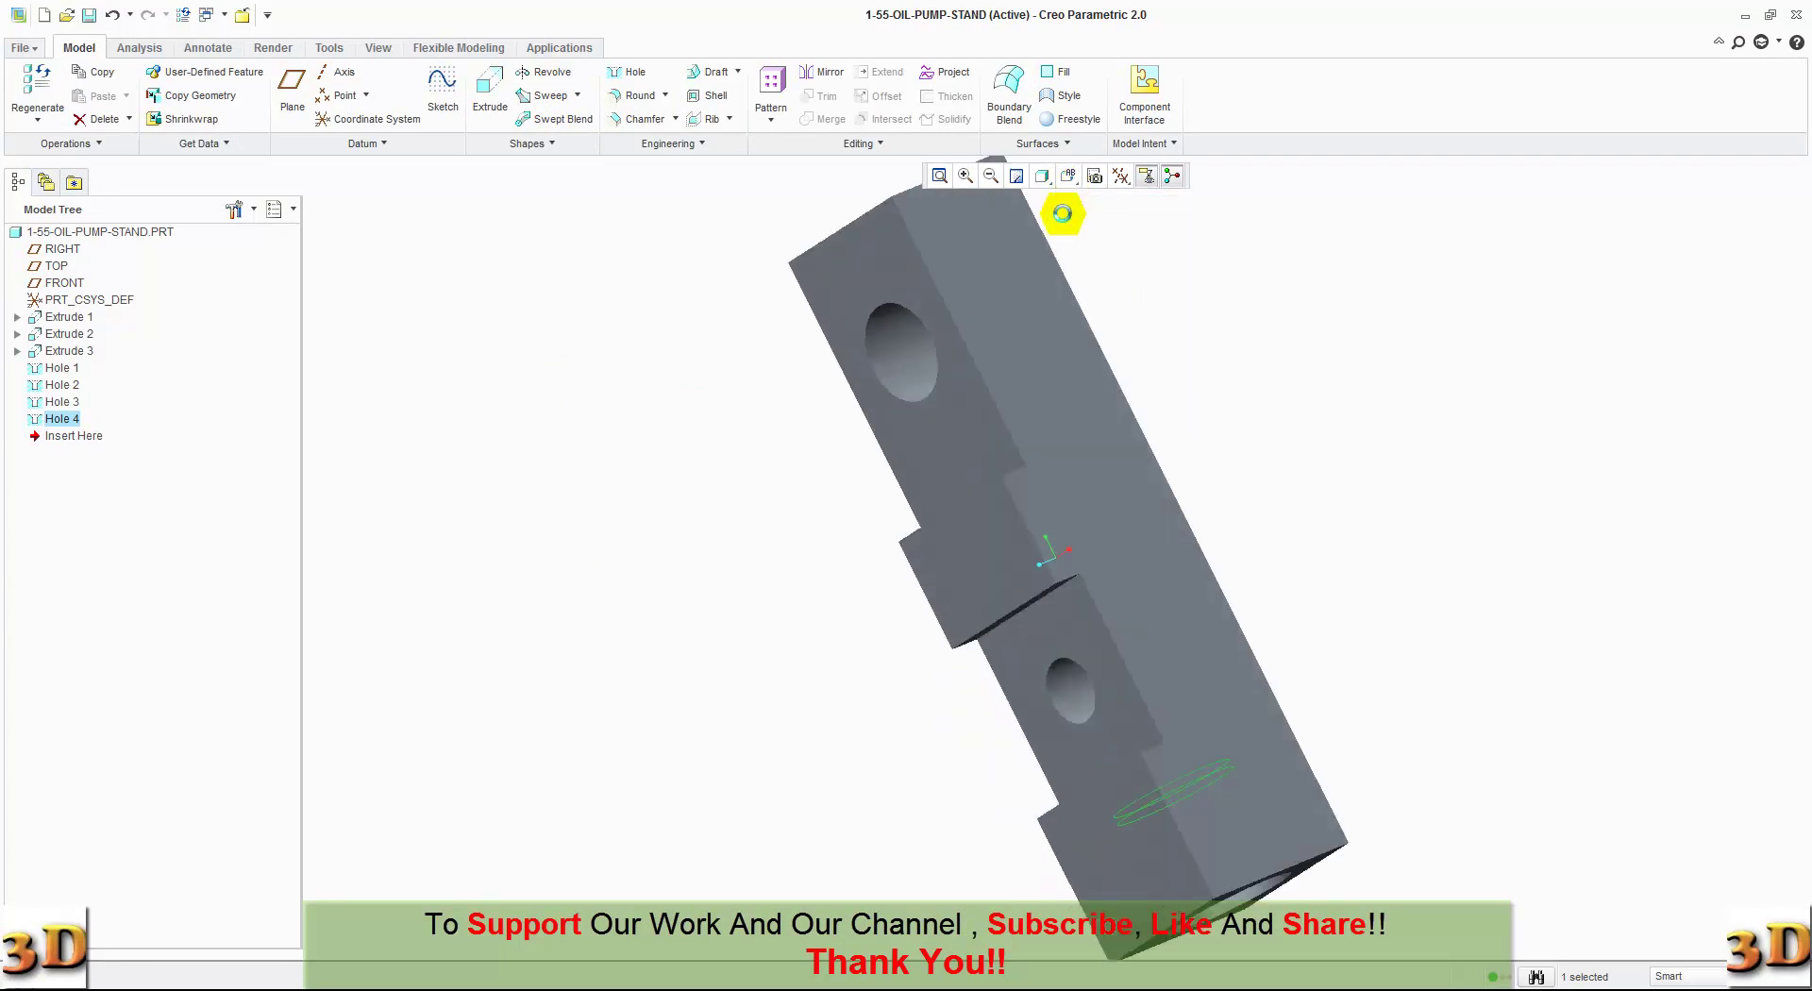
{"action": "left_click", "coordinate": [633, 491]}
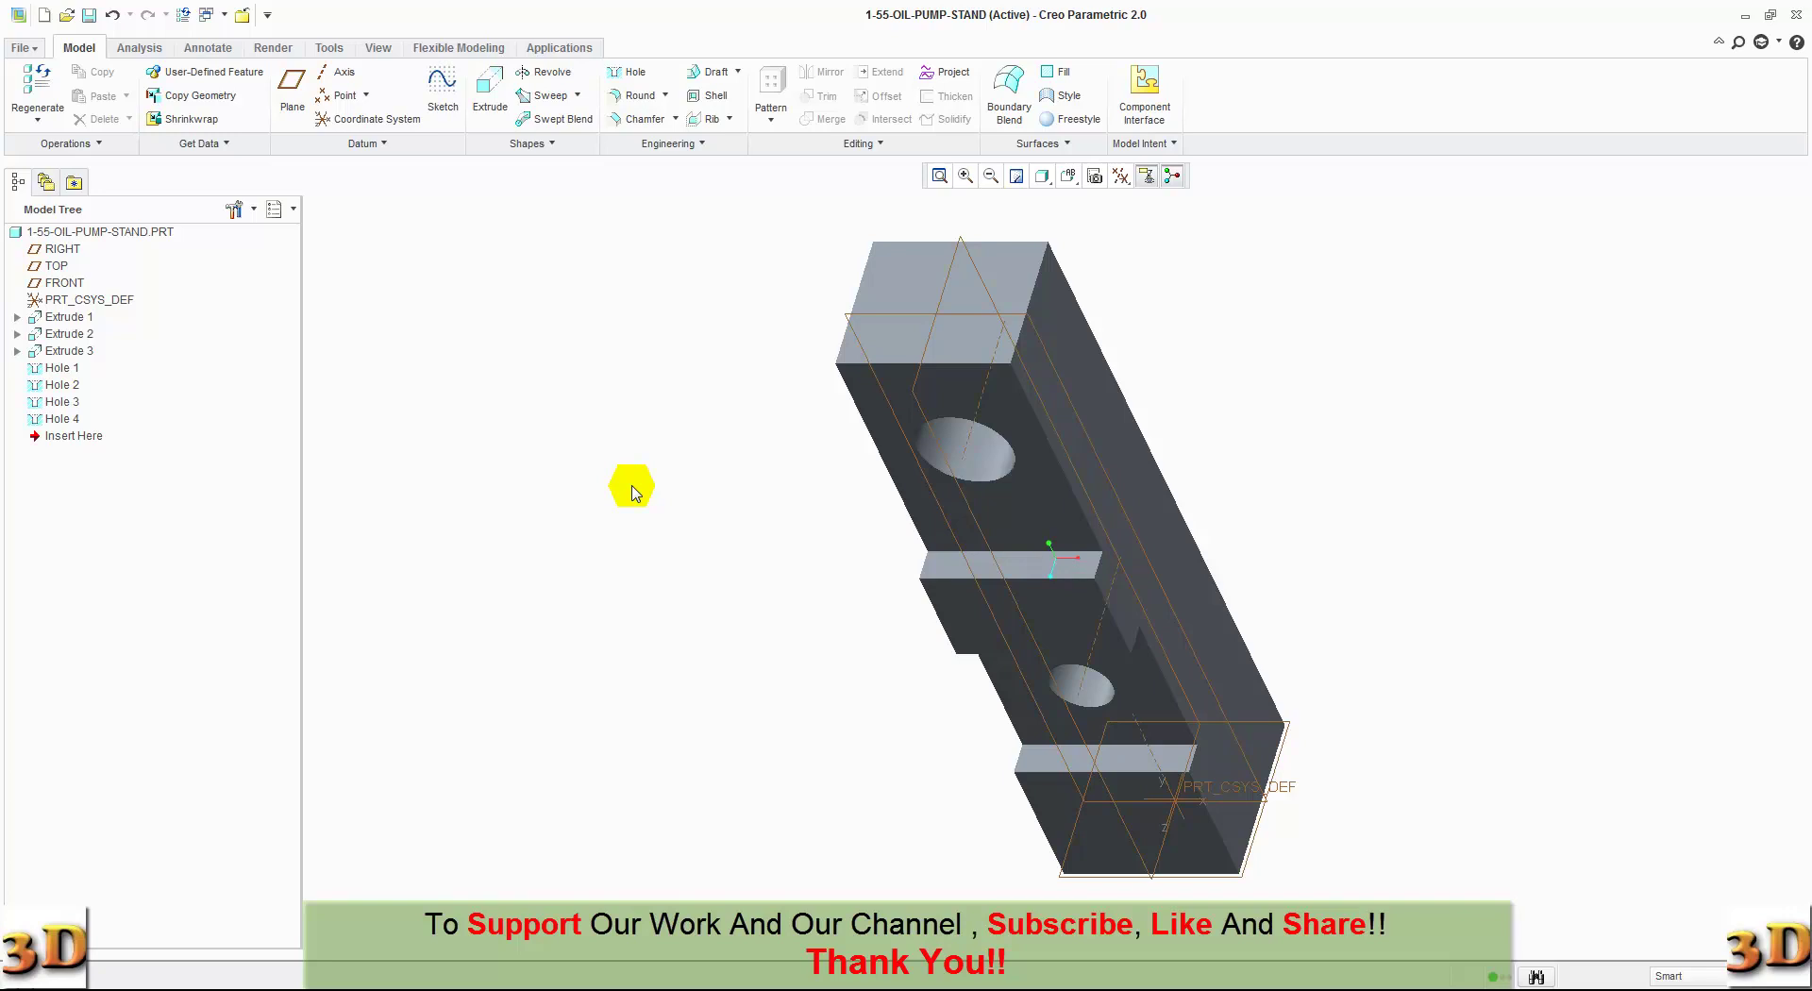
{"action": "left_click", "coordinate": [490, 89]}
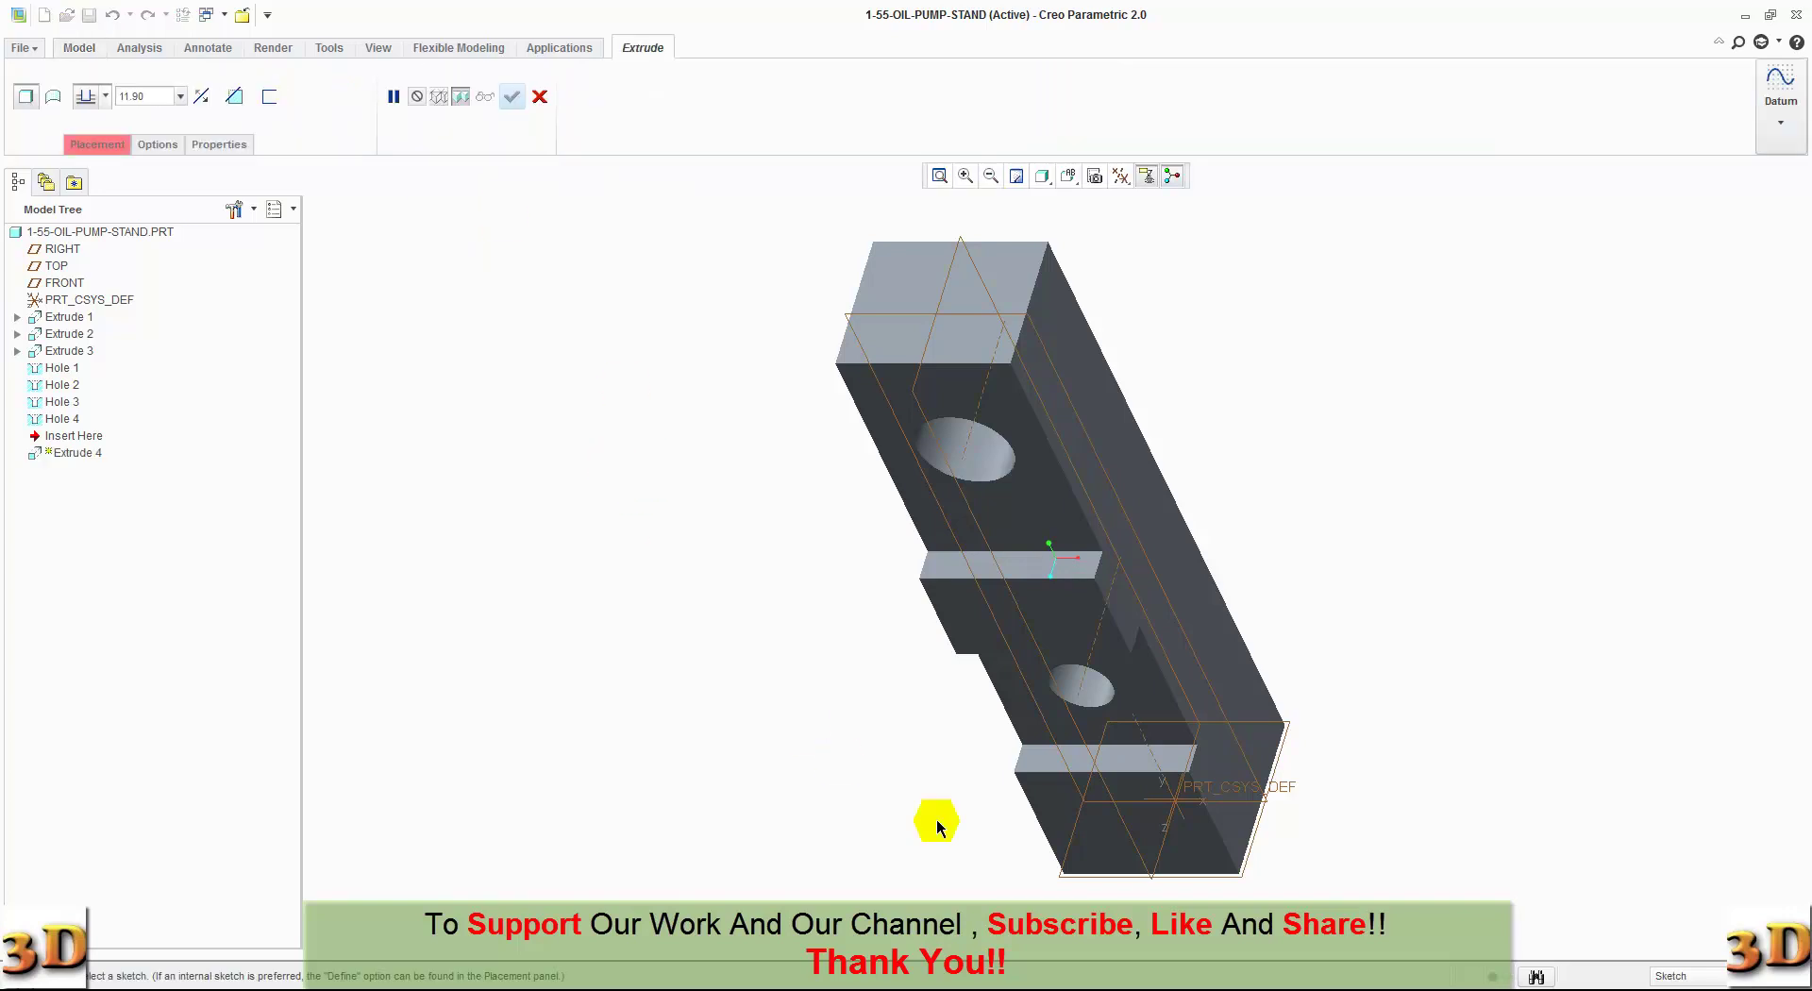
{"action": "left_click", "coordinate": [1063, 825]}
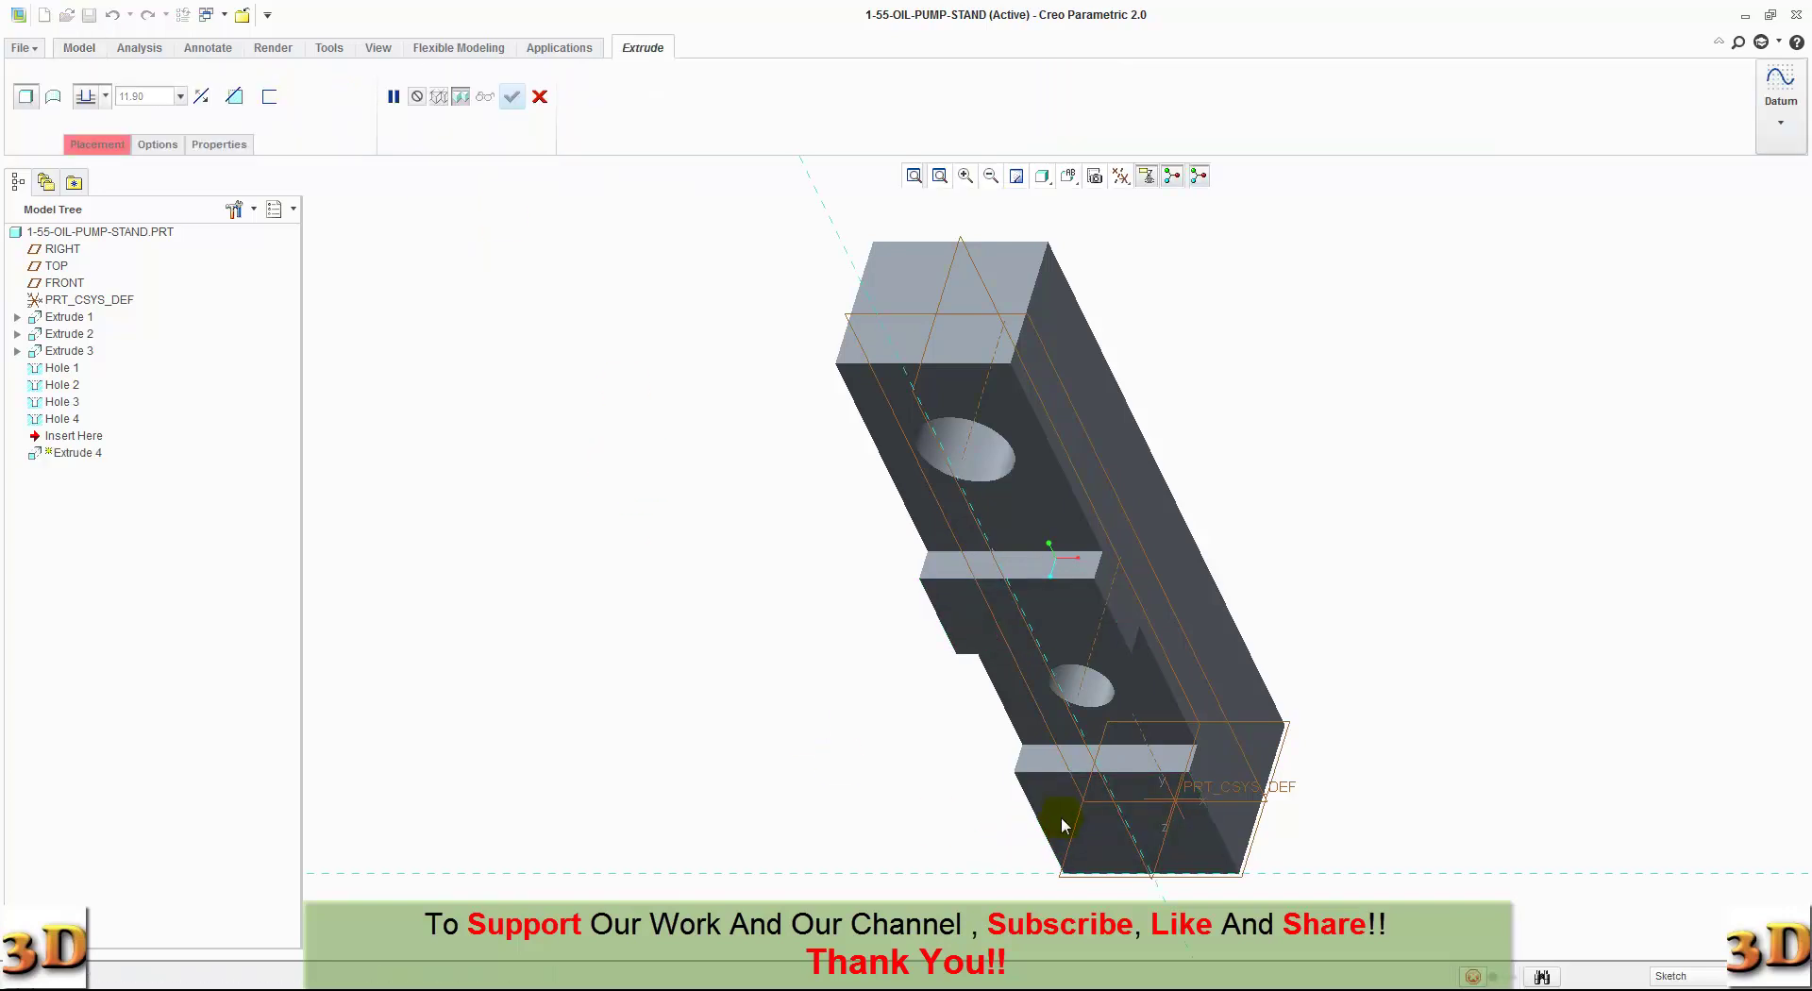
{"action": "left_click", "coordinate": [1118, 176]}
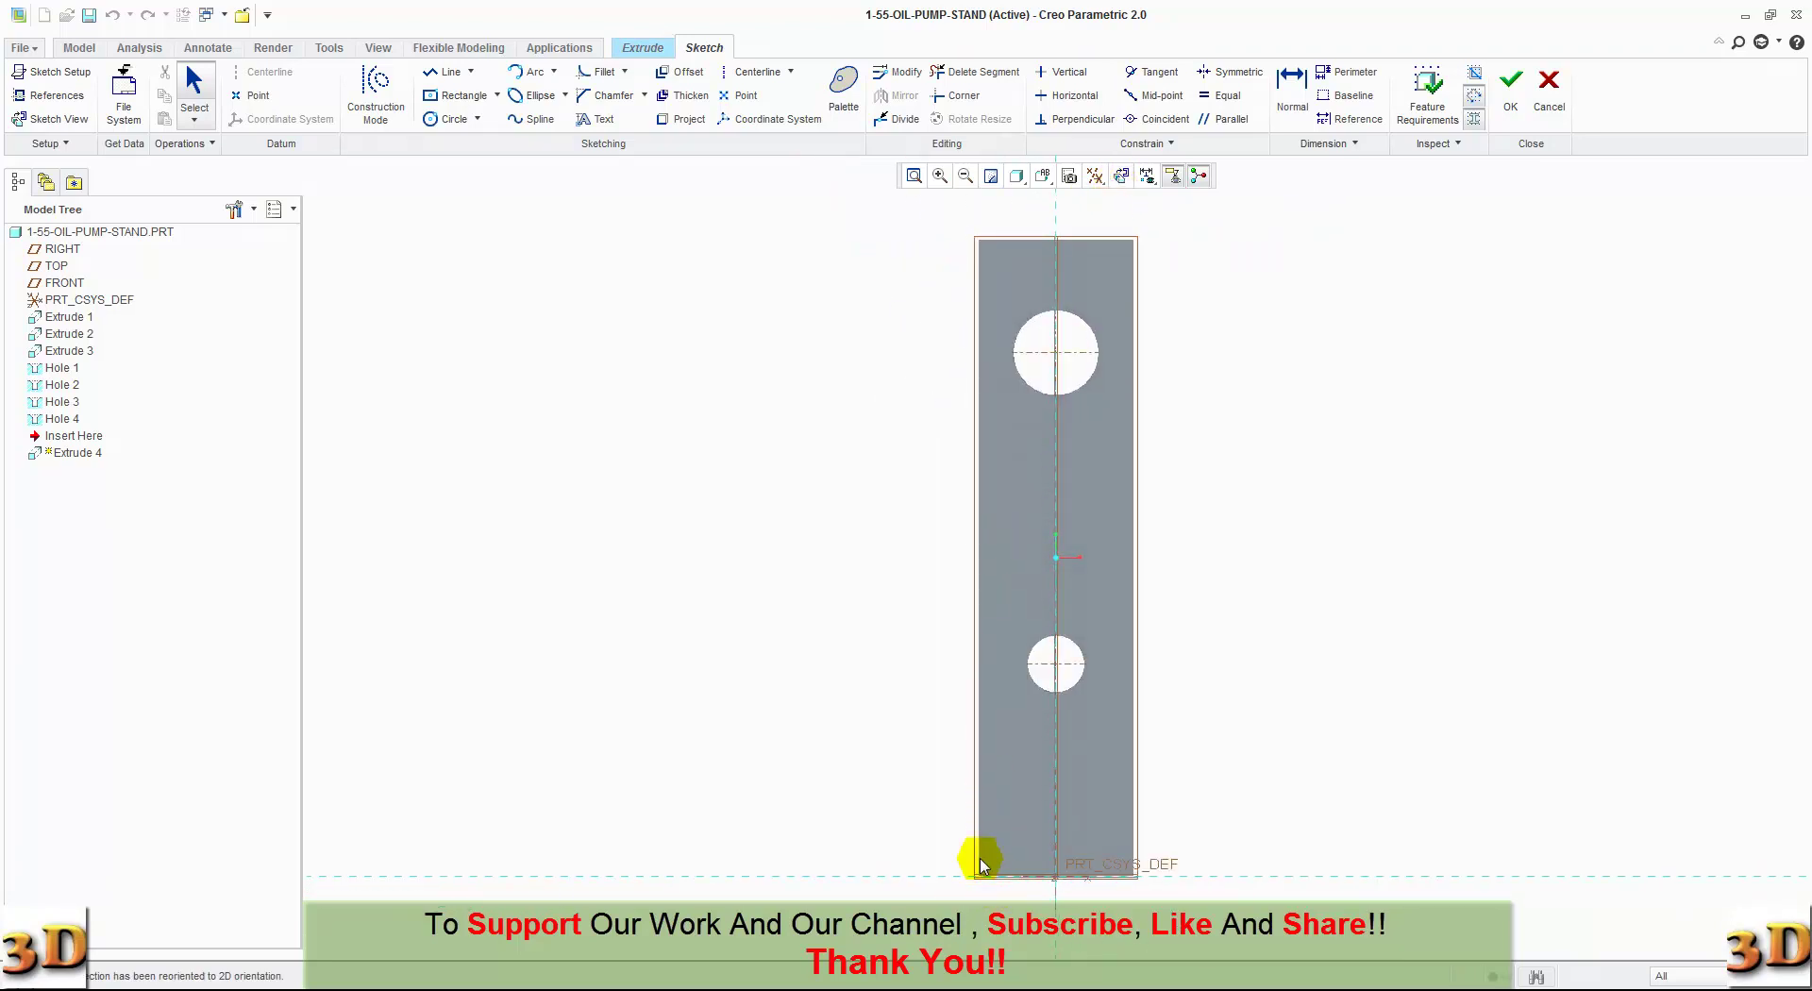
Step: Draw a narrow rectangle starting at the face's bottom-left corner
{"action": "left_click", "coordinate": [447, 98]}
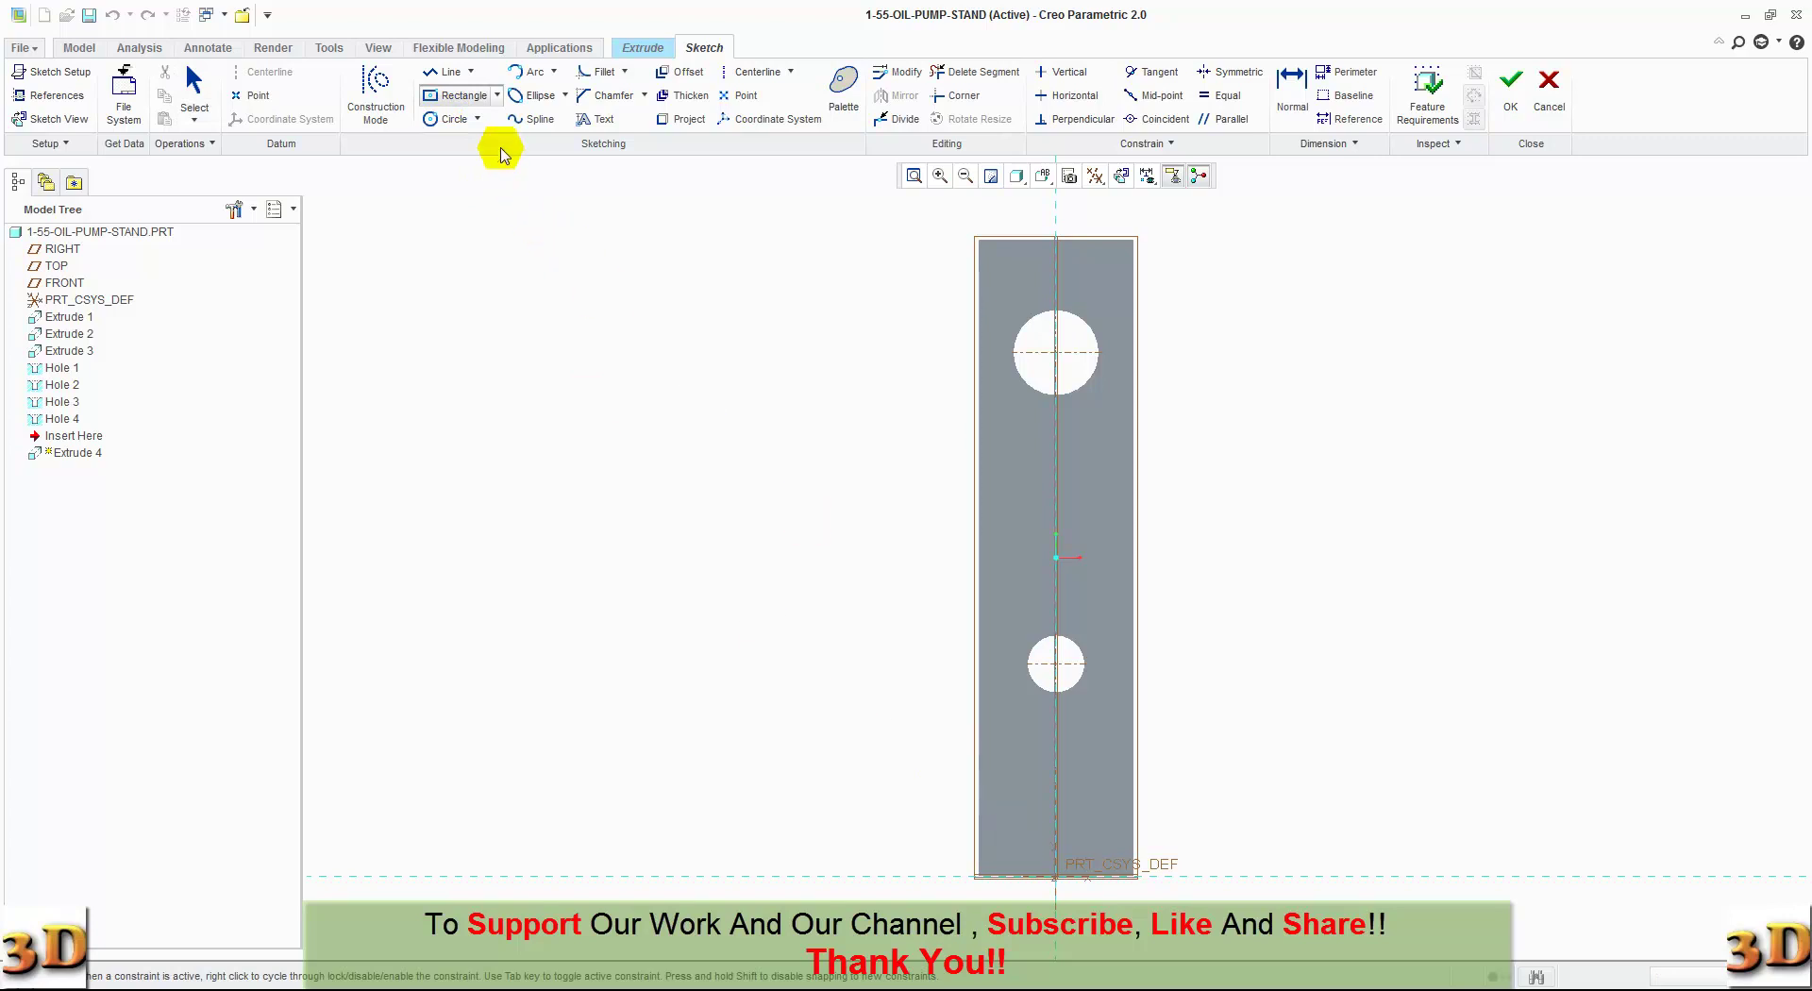
{"action": "left_click", "coordinate": [497, 97]}
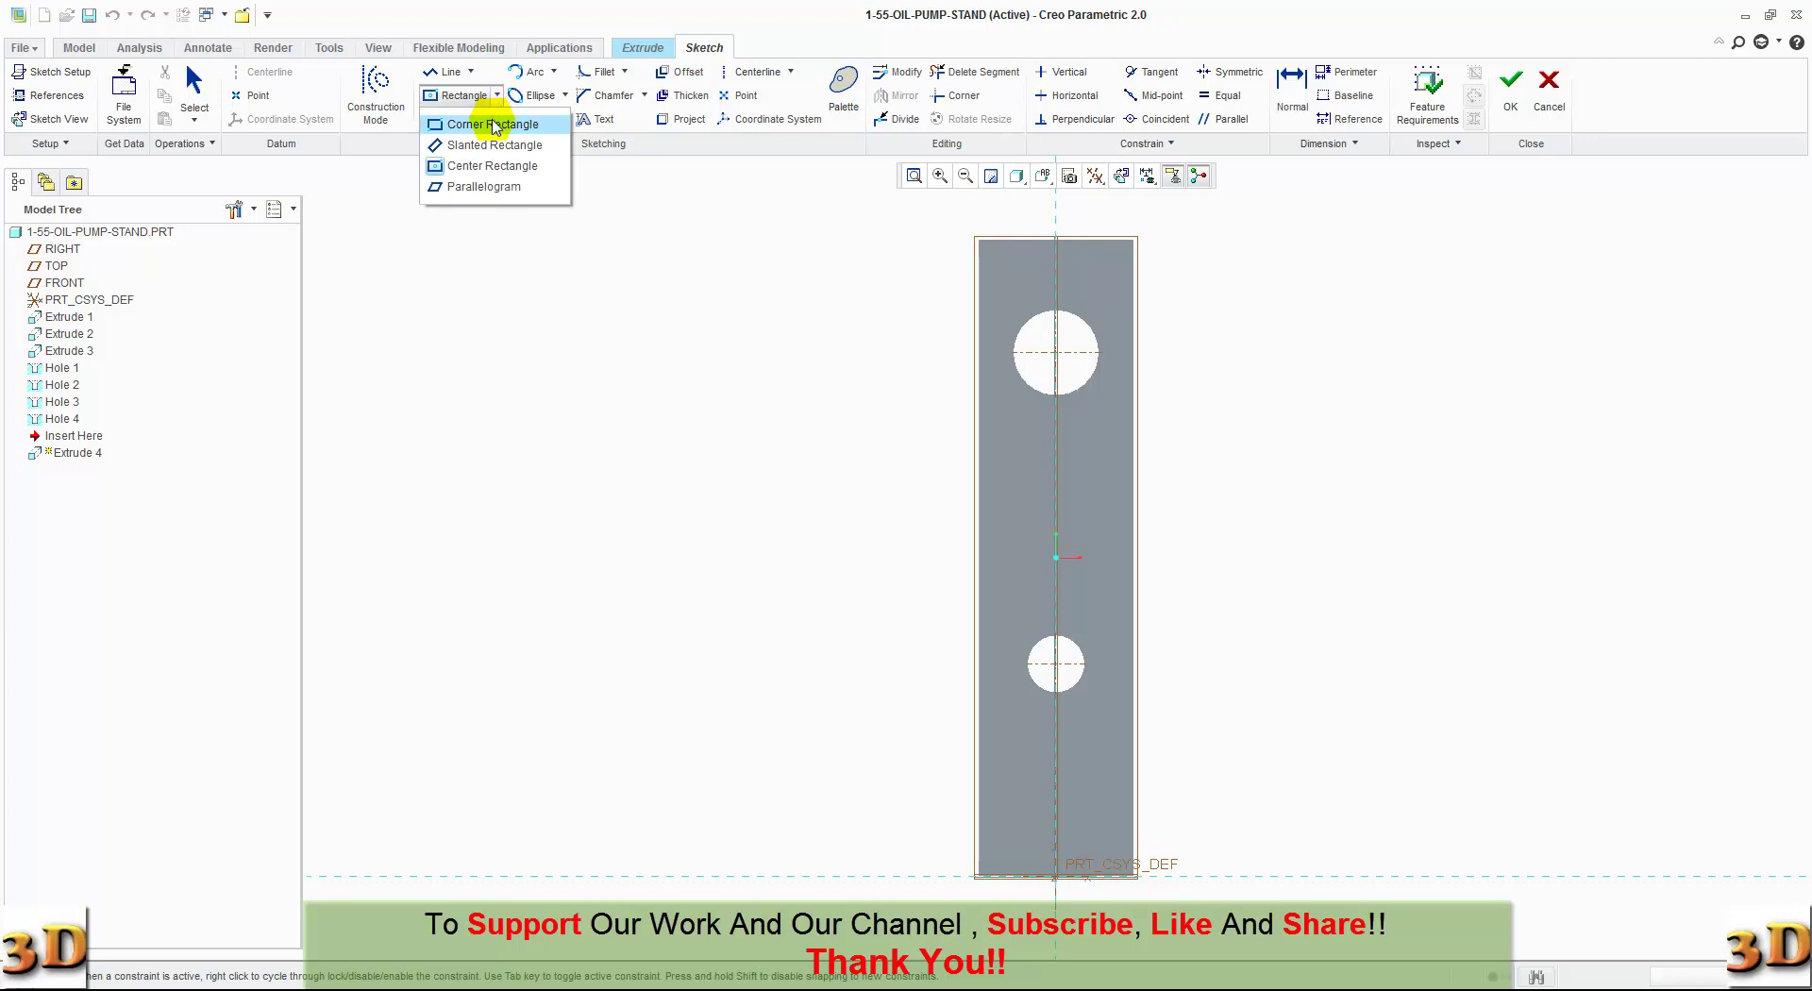
{"action": "left_click", "coordinate": [1009, 876]}
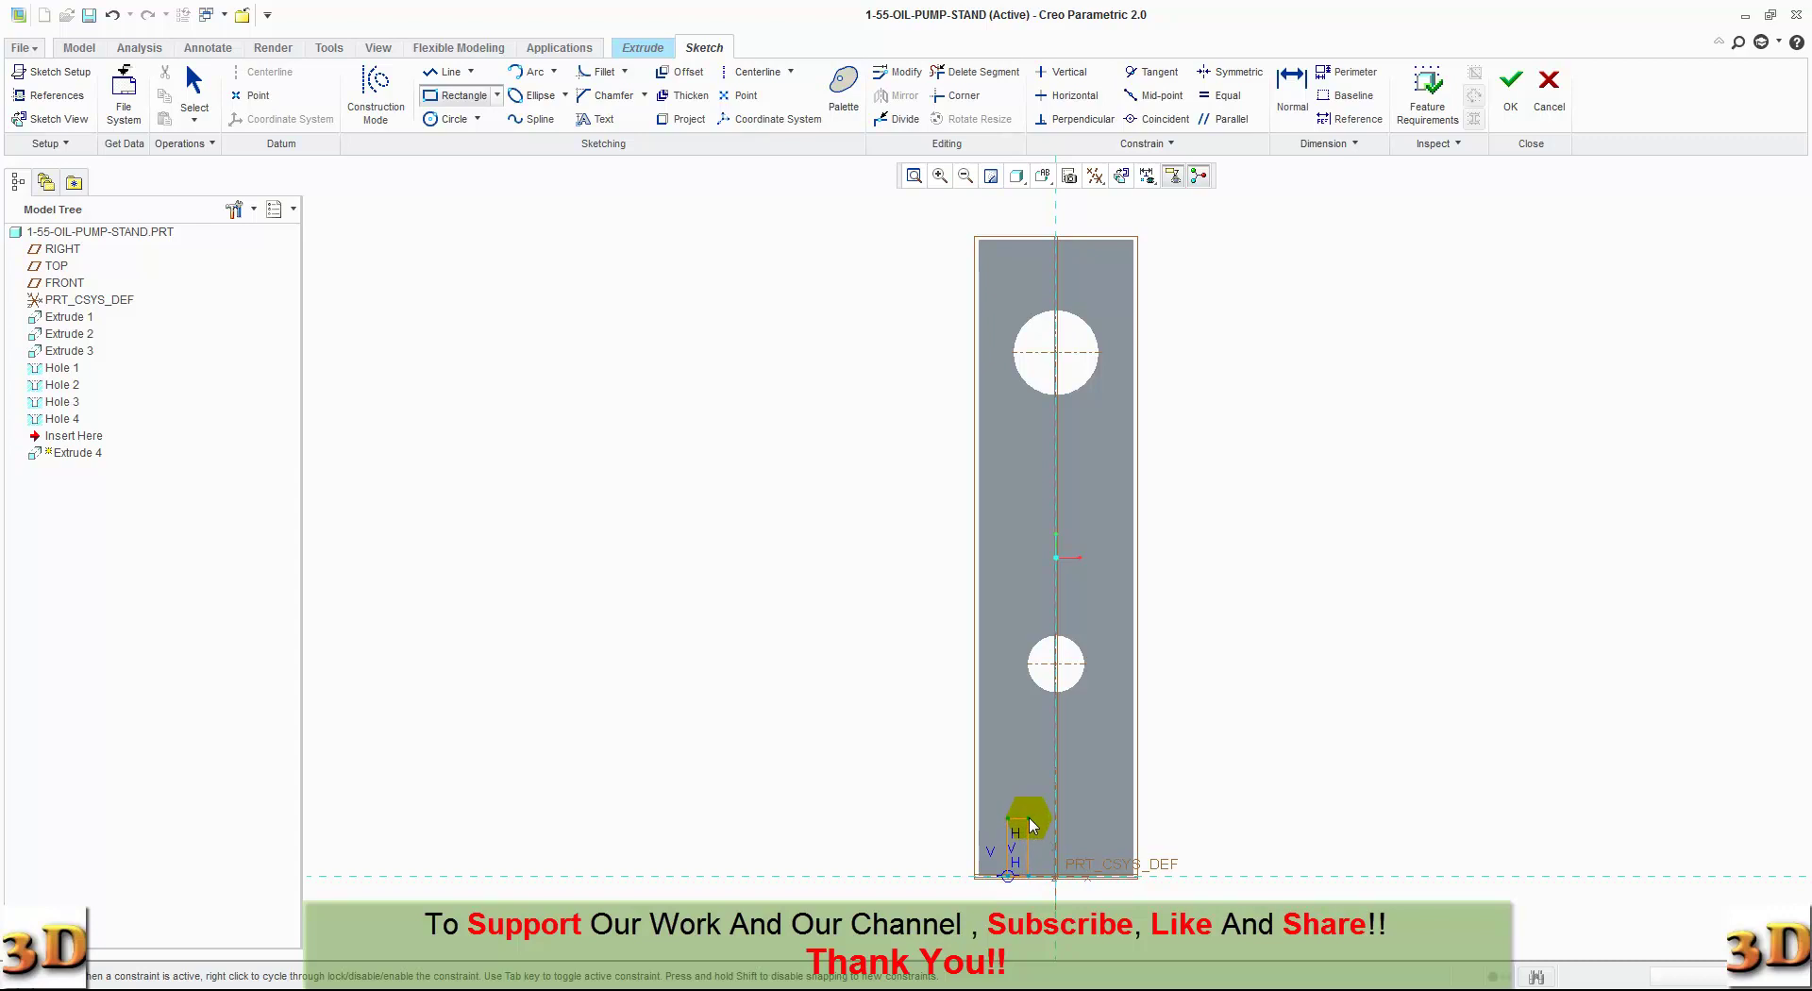
{"action": "left_click", "coordinate": [1120, 808]}
{"action": "middle_click", "coordinate": [1120, 808]}
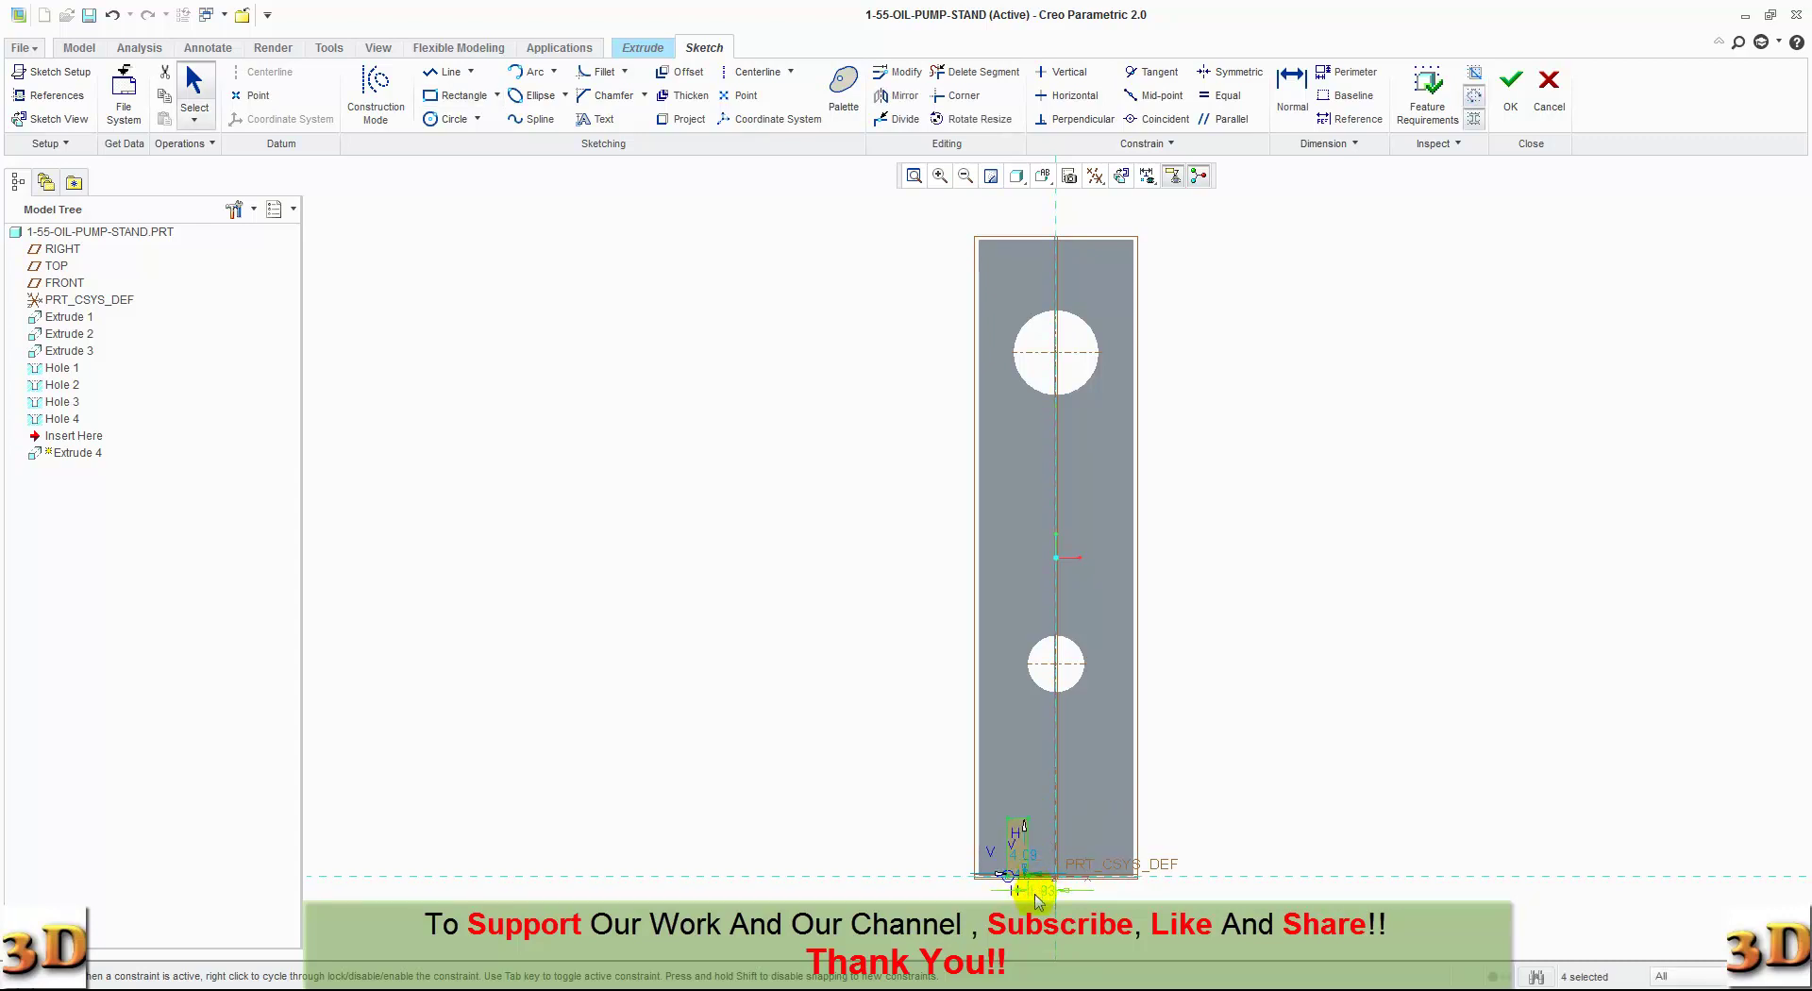
{"action": "scroll", "coordinate": [1038, 901], "scroll_direction": "up", "scroll_amount": 1}
{"action": "scroll", "coordinate": [1036, 898], "scroll_direction": "up", "scroll_amount": 1}
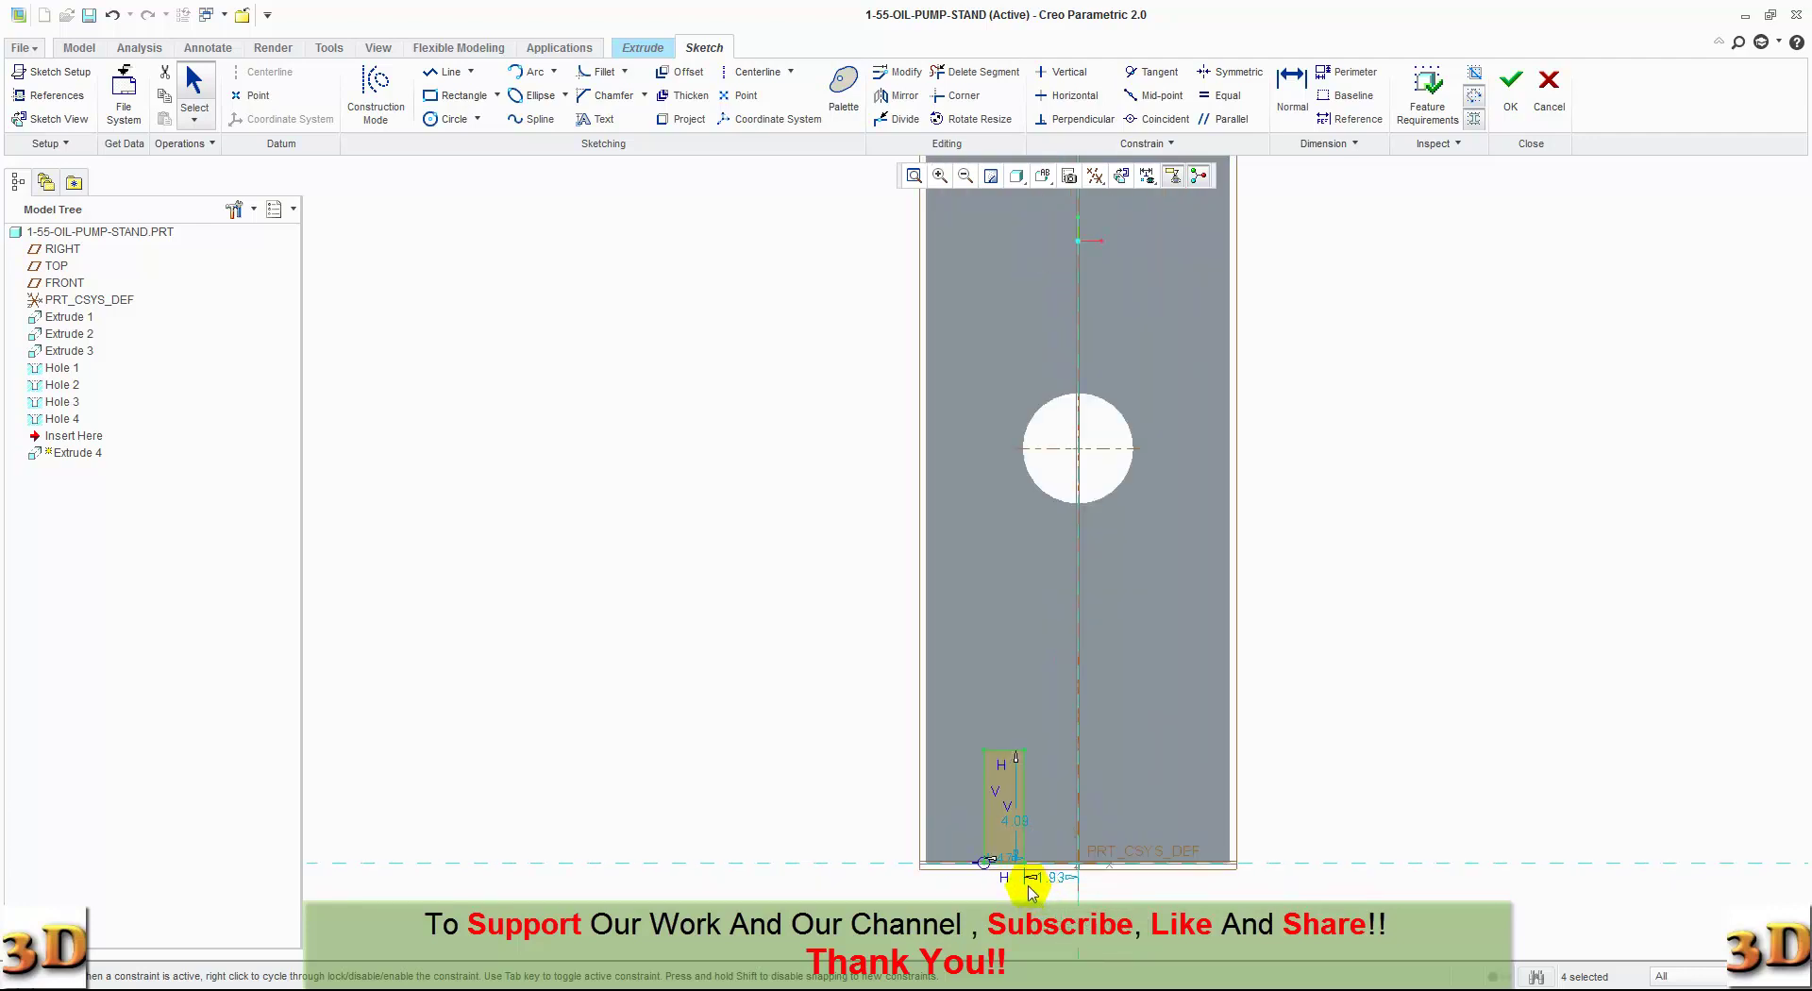
{"action": "scroll", "coordinate": [1034, 894], "scroll_direction": "up", "scroll_amount": 1}
{"action": "scroll", "coordinate": [1028, 886], "scroll_direction": "up", "scroll_amount": 2}
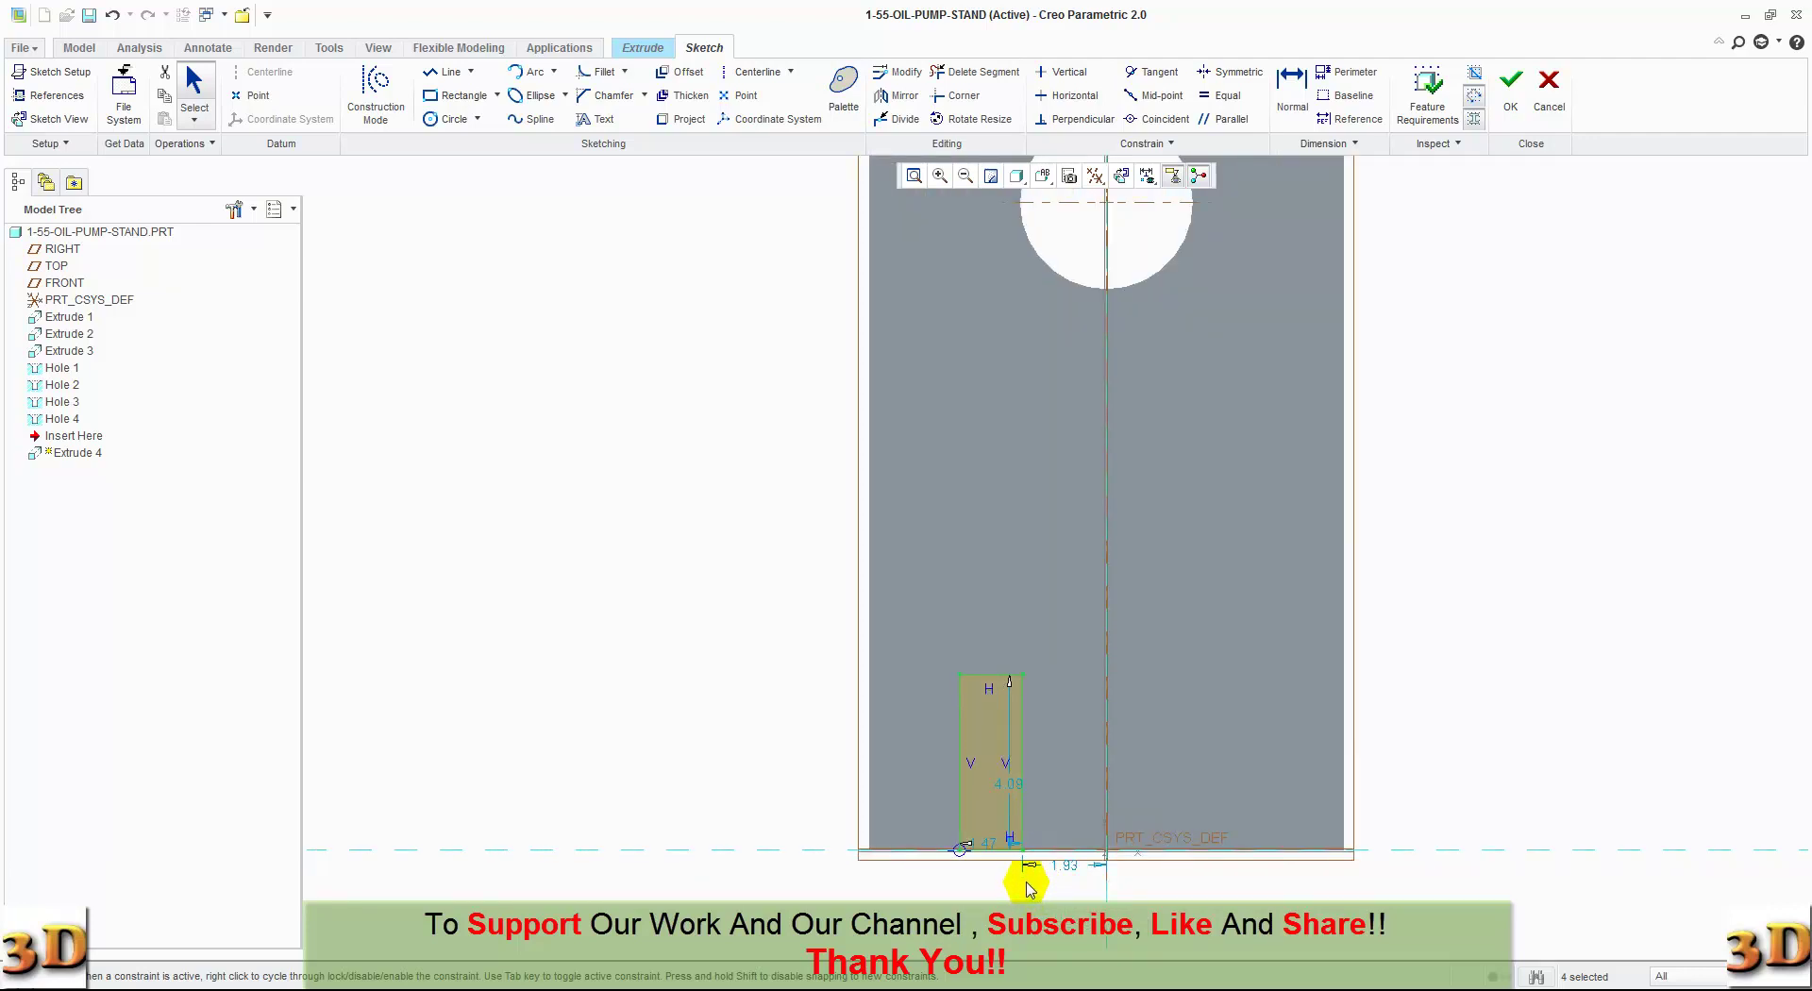
Step: Set the rectangle's height to 6.20 and widen it by dragging its left edge
{"action": "mouse_move", "coordinate": [1060, 864]}
{"action": "double_click", "coordinate": [1010, 783]}
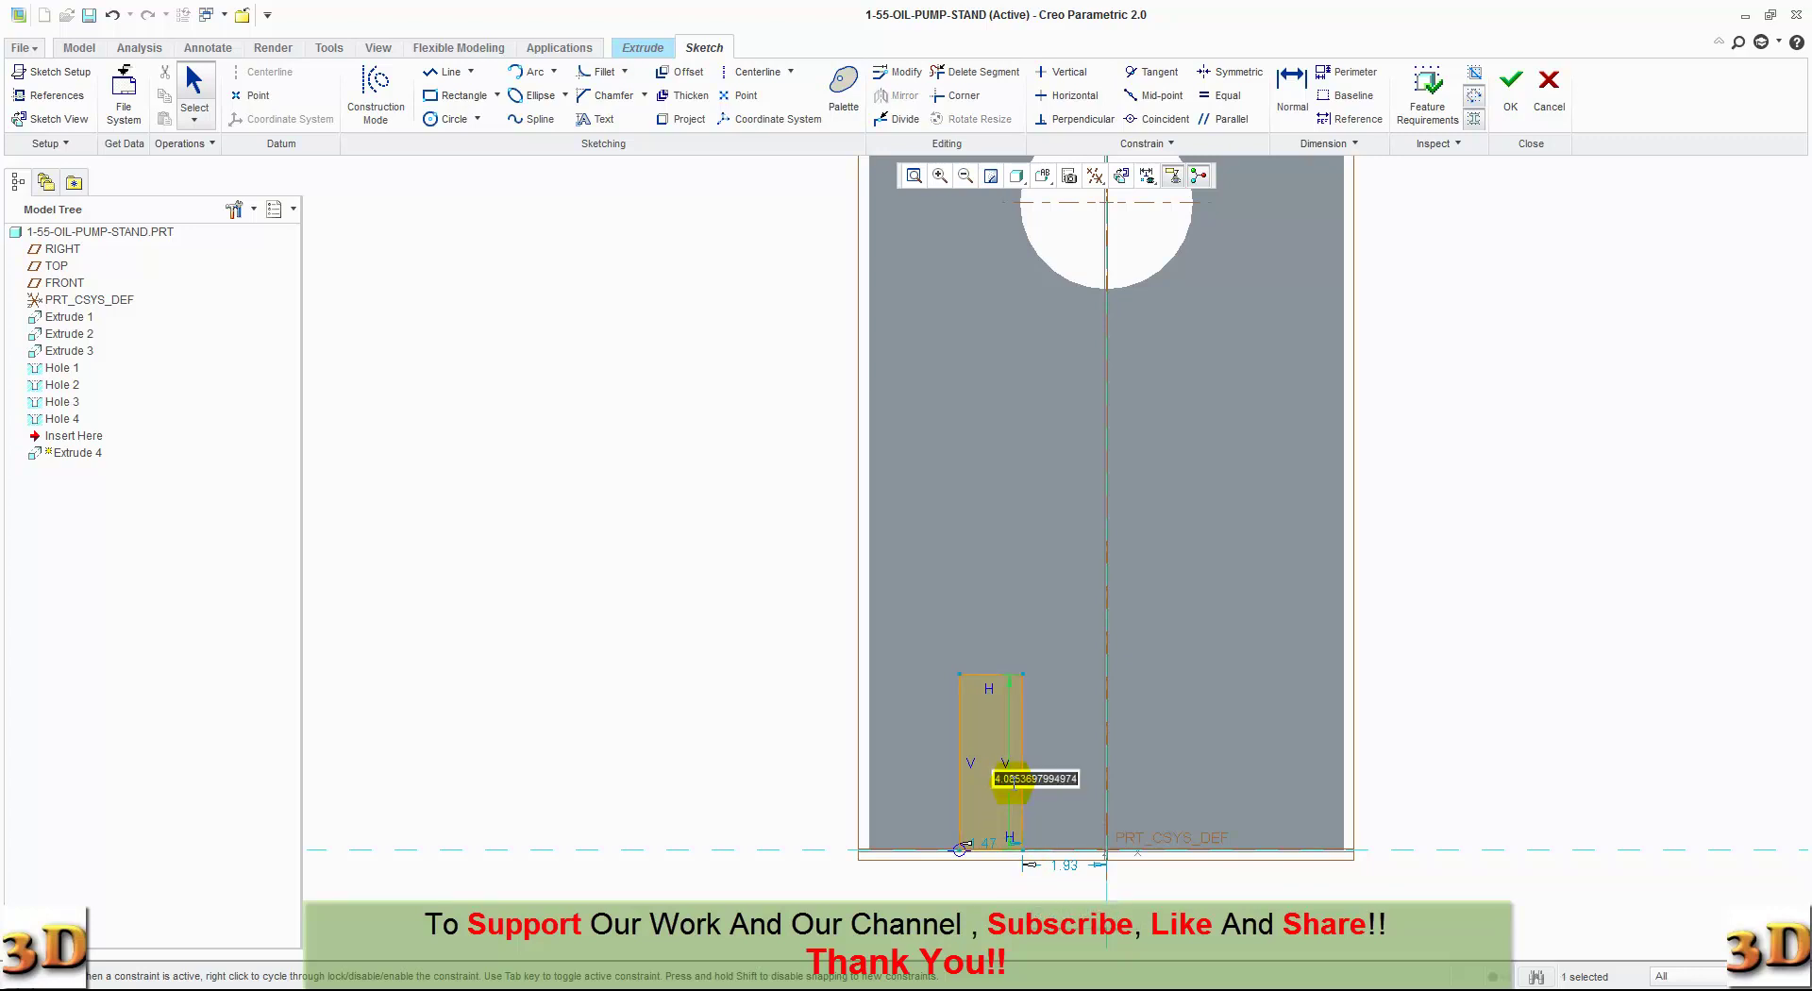
{"action": "type", "text": "6.2"}
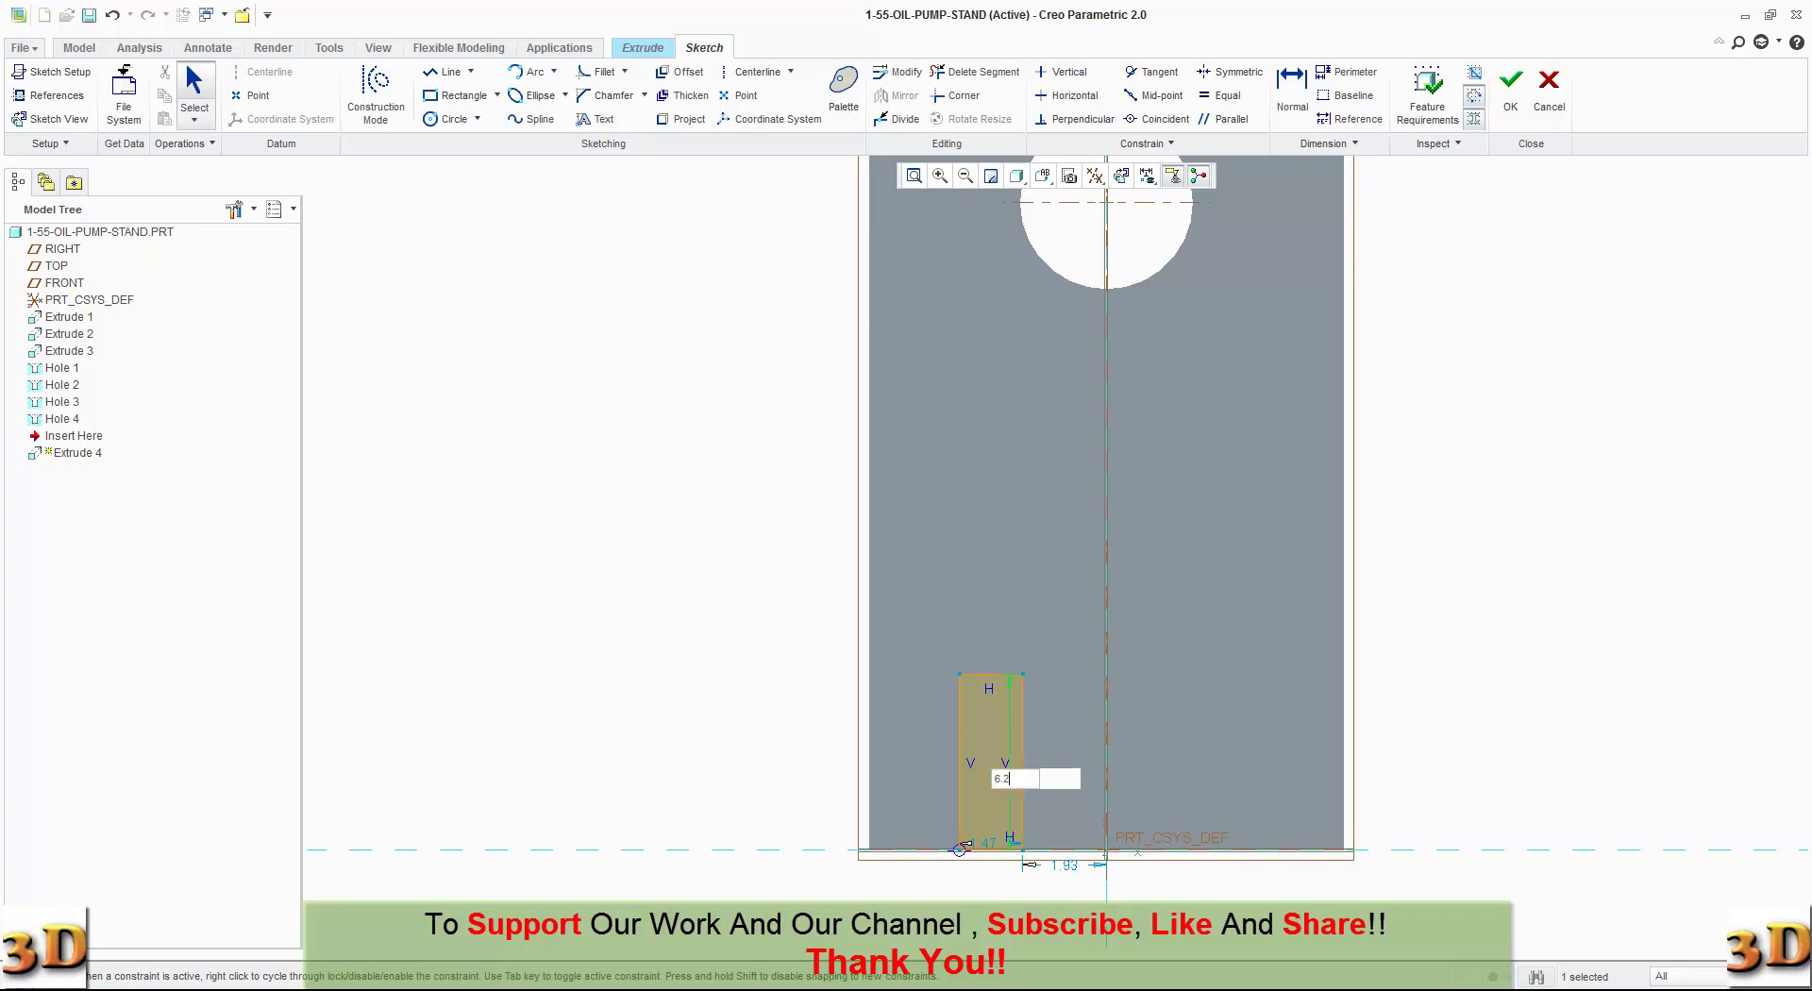
{"action": "left_click", "coordinate": [1015, 787]}
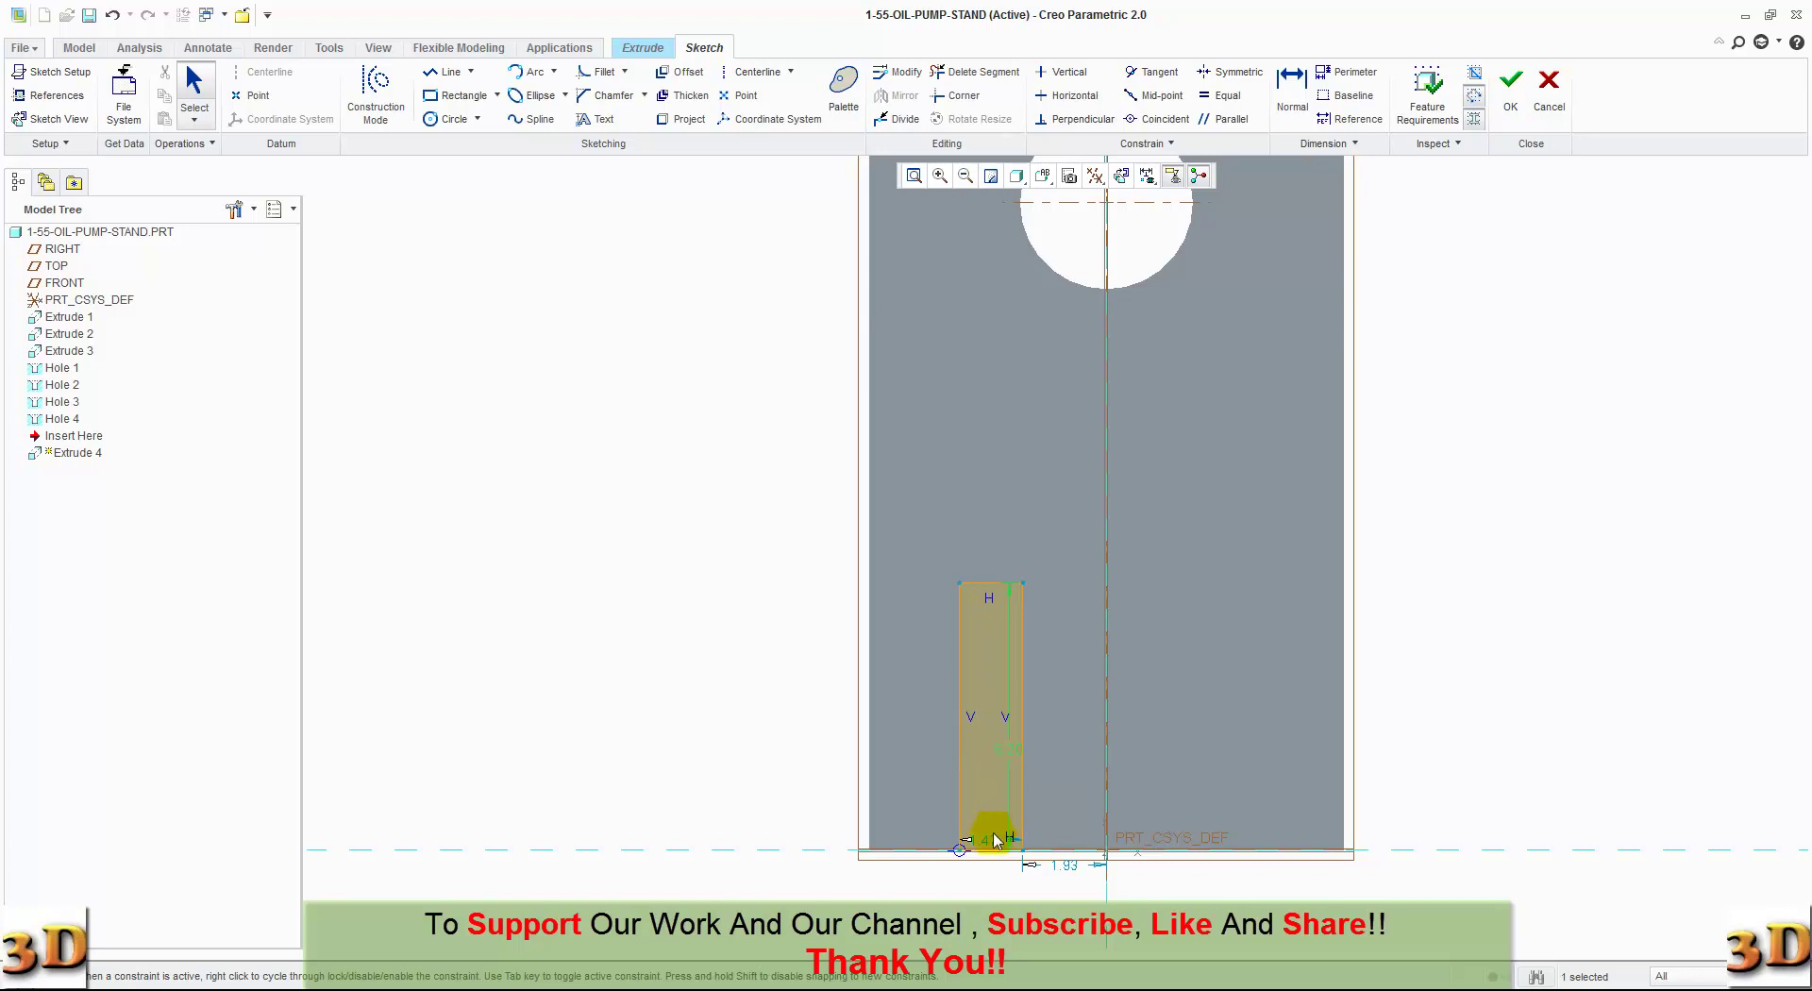
{"action": "mouse_move", "coordinate": [987, 841]}
{"action": "left_click_drag", "start_coordinate": [987, 838], "coordinate": [994, 842]}
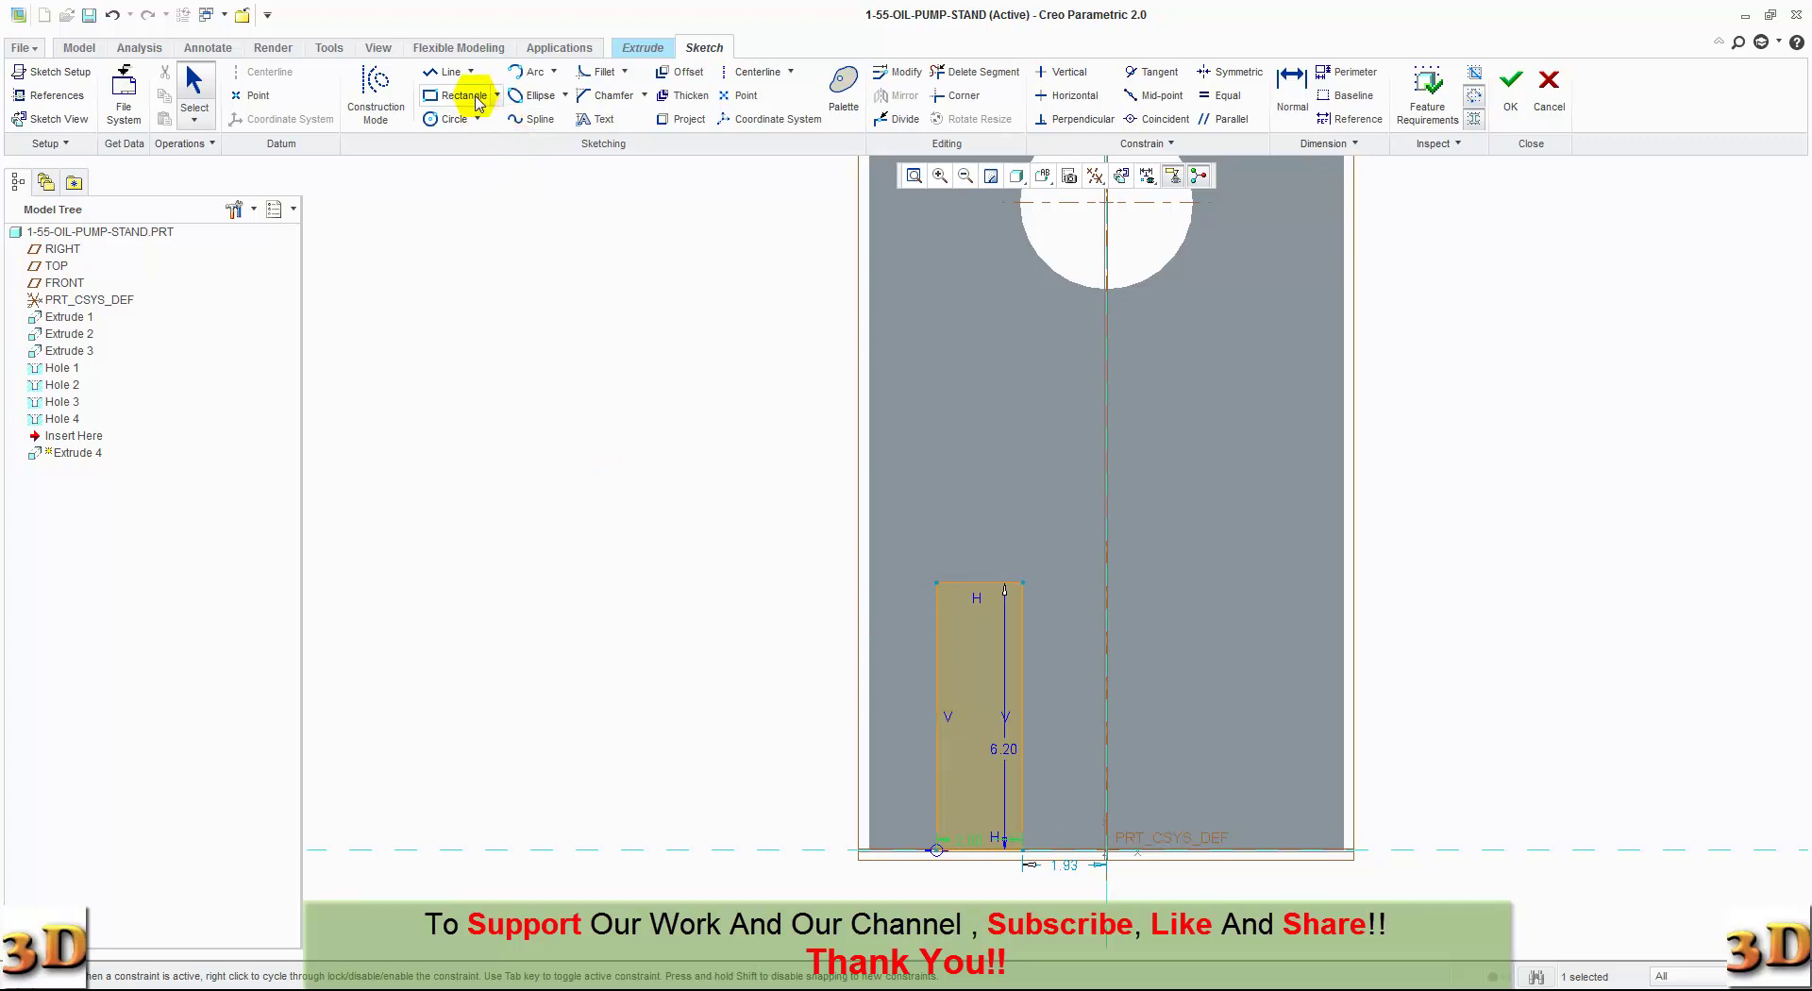
Step: Add a circle at the slot's top edge and trim away its lower arc for a rounded end
{"action": "left_click", "coordinate": [455, 118]}
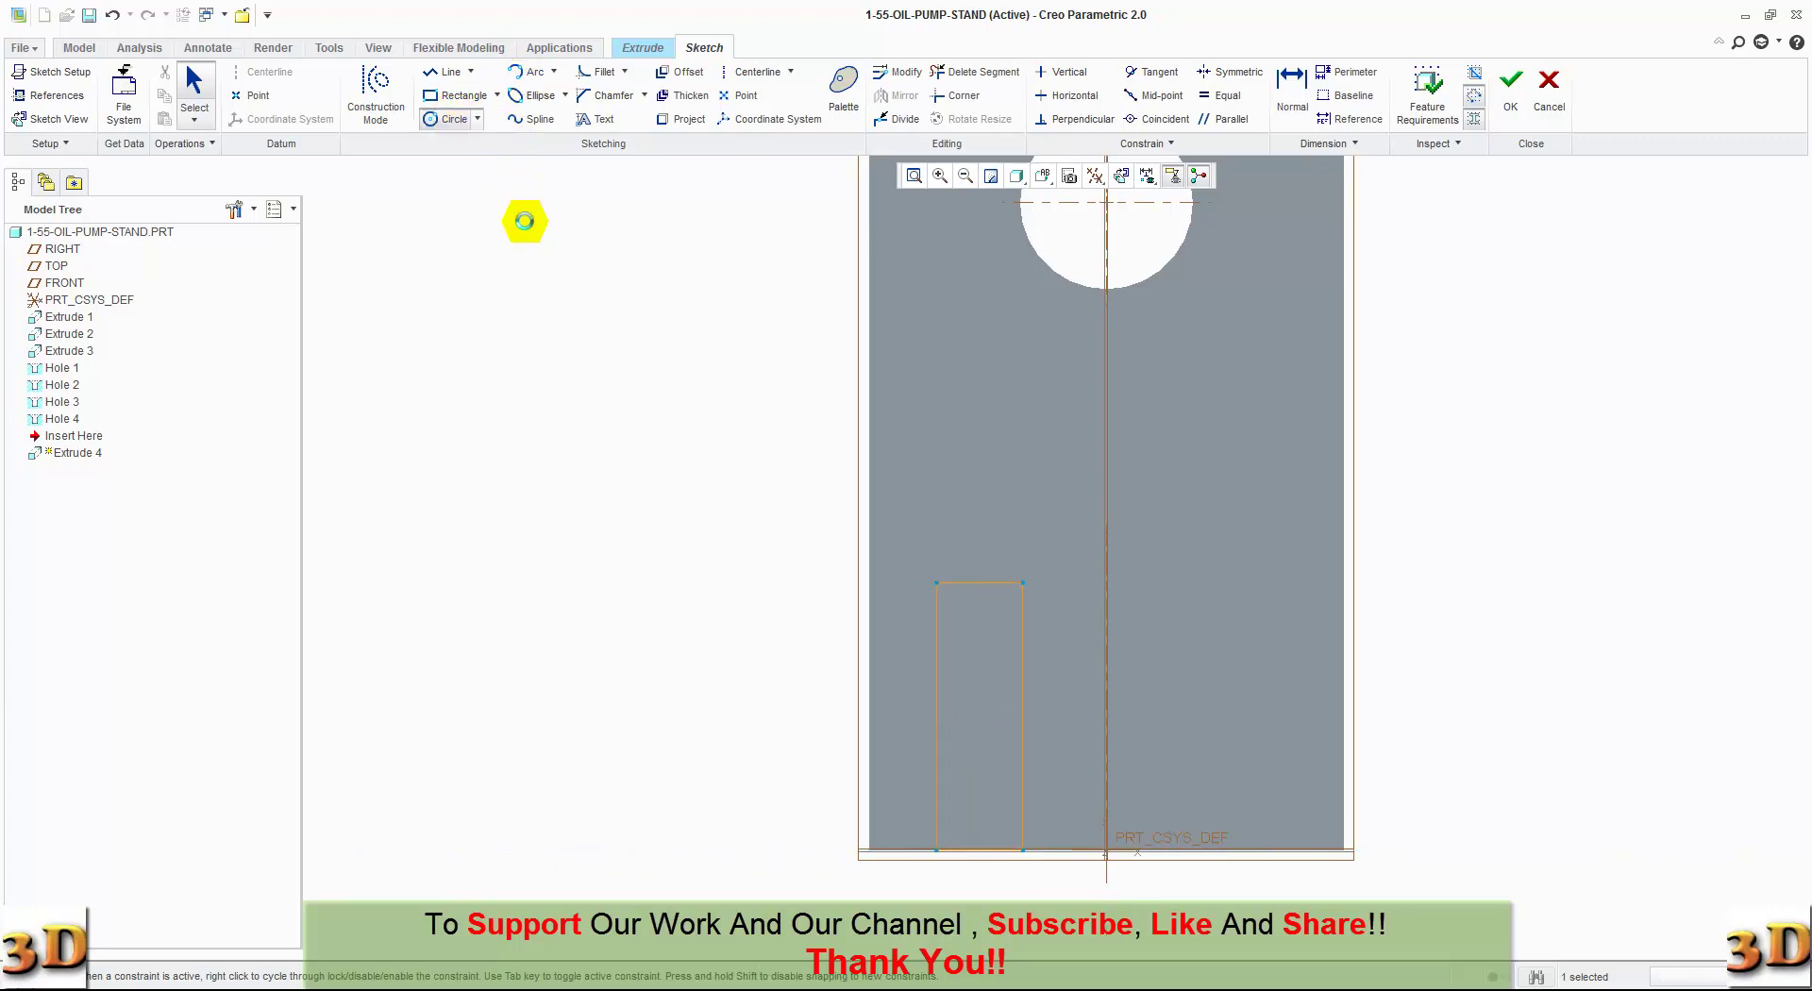
{"action": "left_click", "coordinate": [980, 585]}
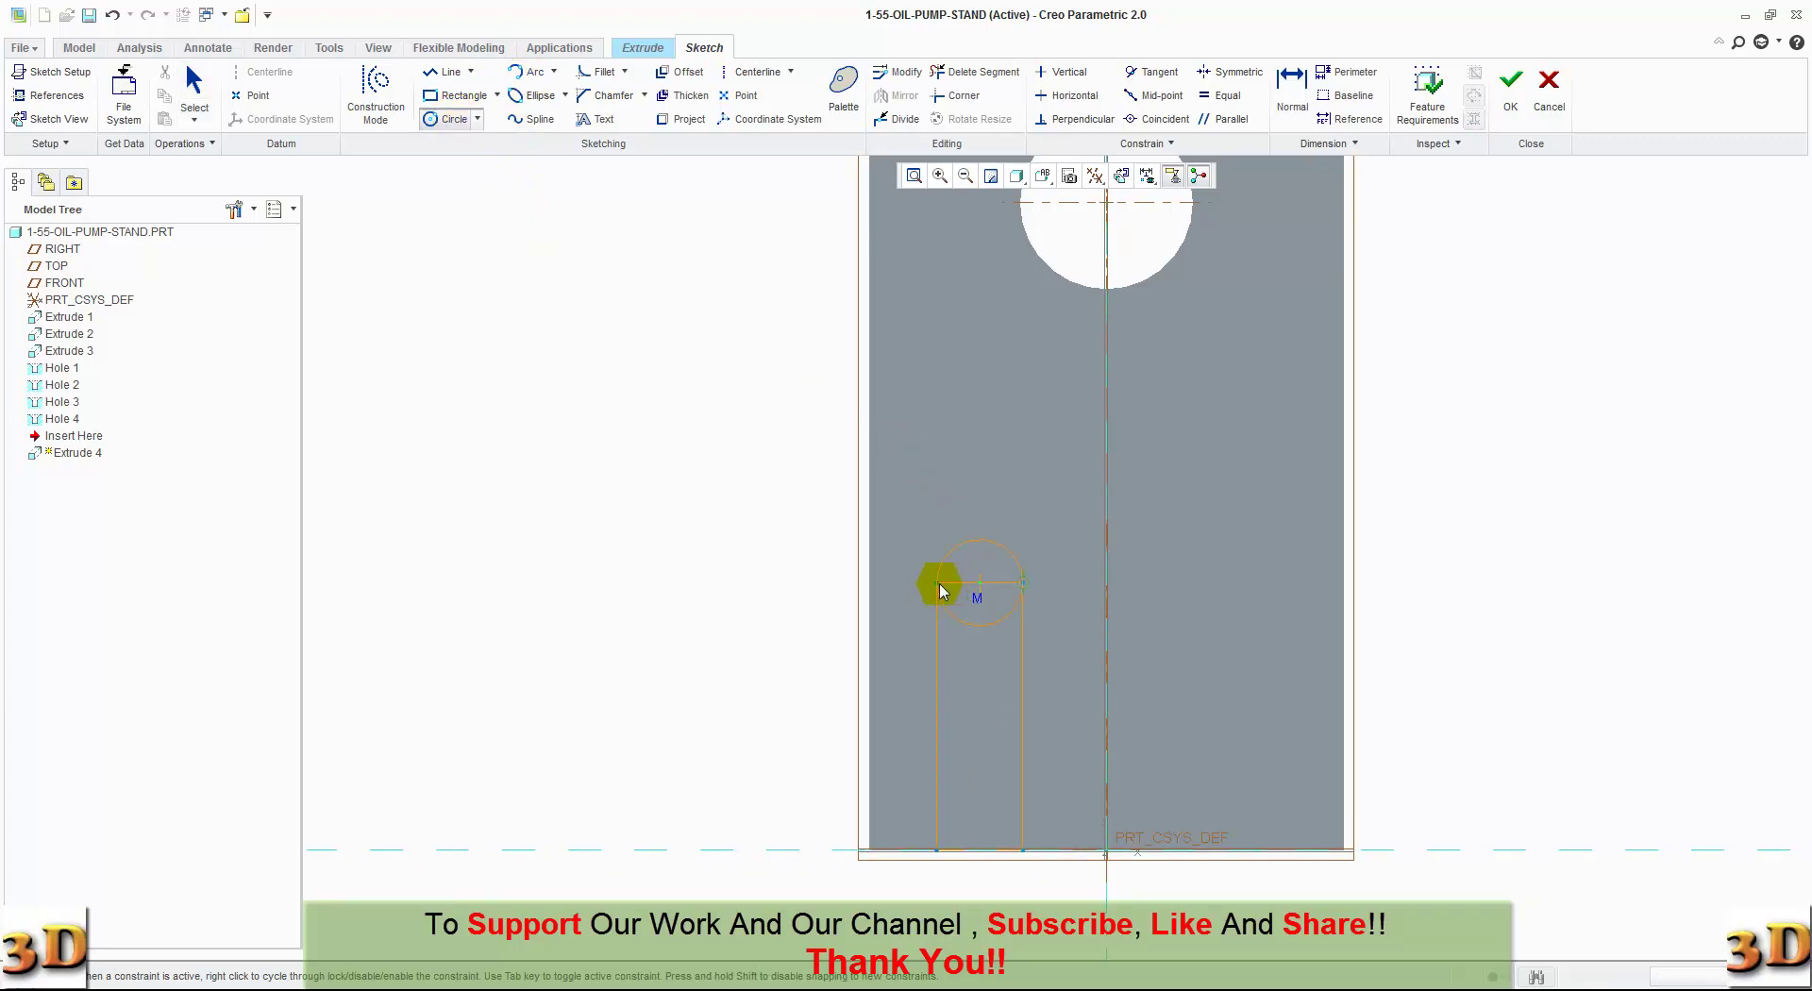
{"action": "left_click", "coordinate": [937, 585]}
{"action": "middle_click", "coordinate": [904, 595]}
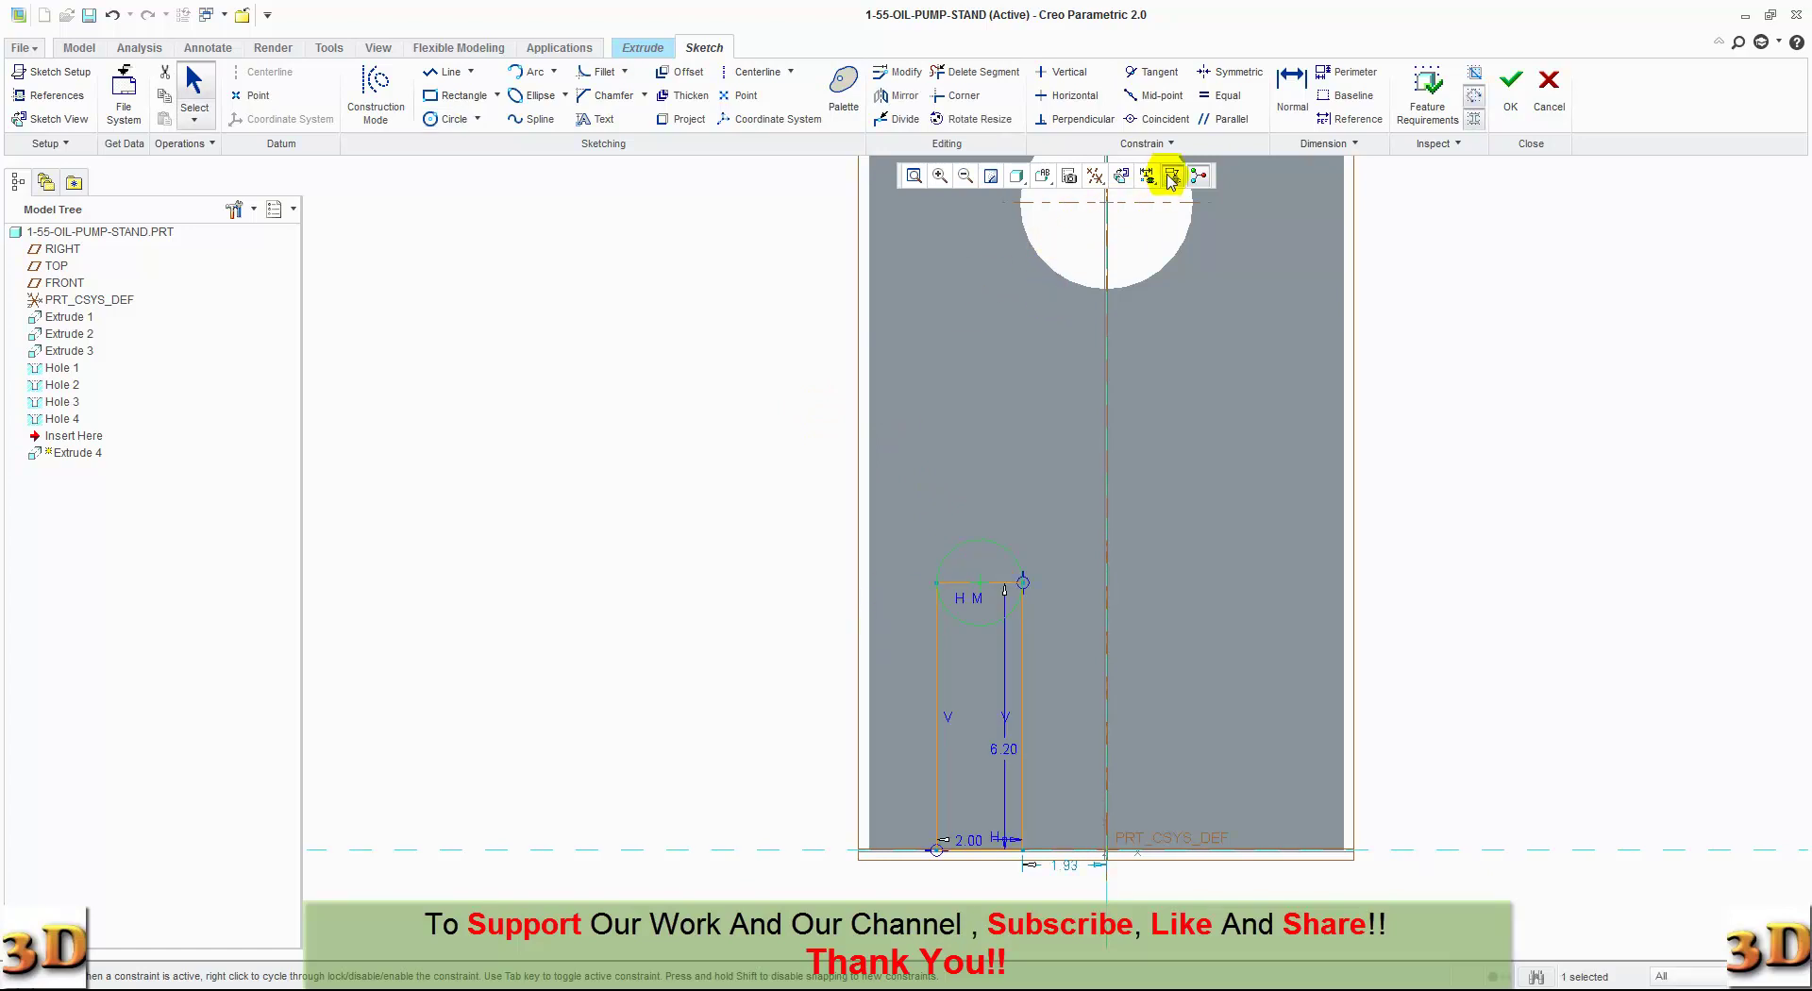
{"action": "left_click", "coordinate": [971, 71]}
{"action": "left_click_drag", "start_coordinate": [998, 579], "coordinate": [993, 635]}
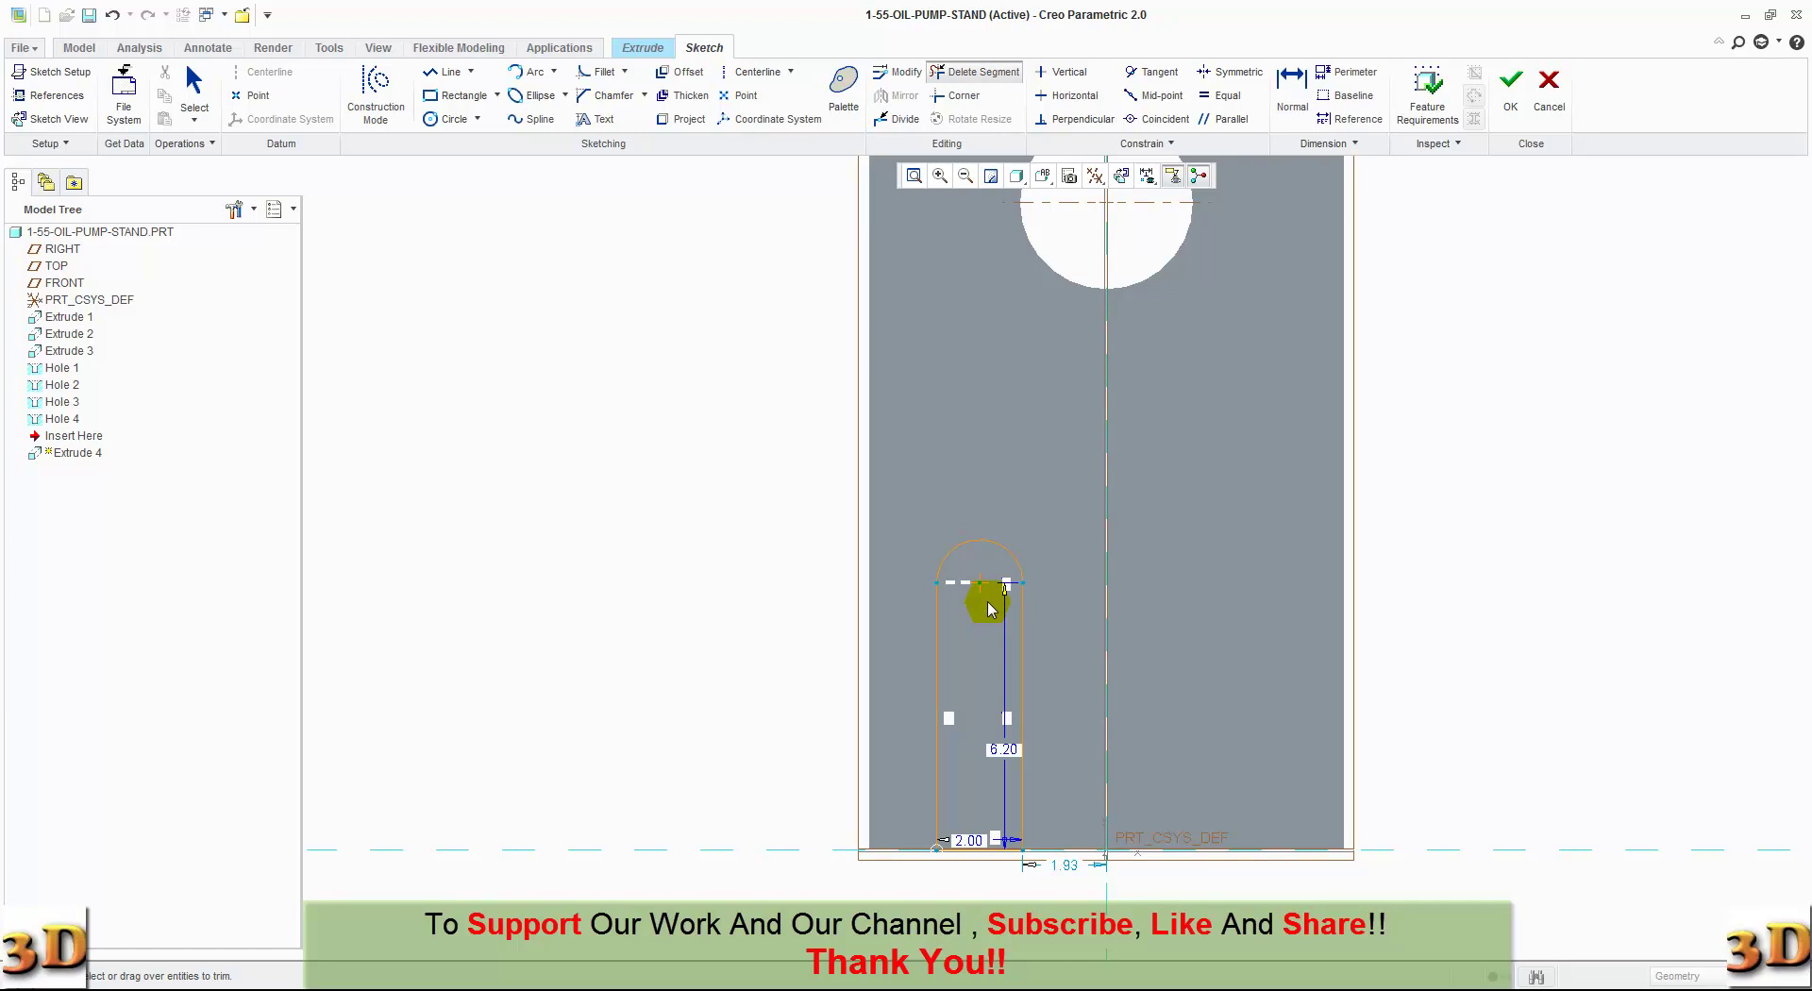
Step: Dimension the slot arc 2.10 from the centreline and accept the sketch
{"action": "left_click", "coordinate": [1289, 87]}
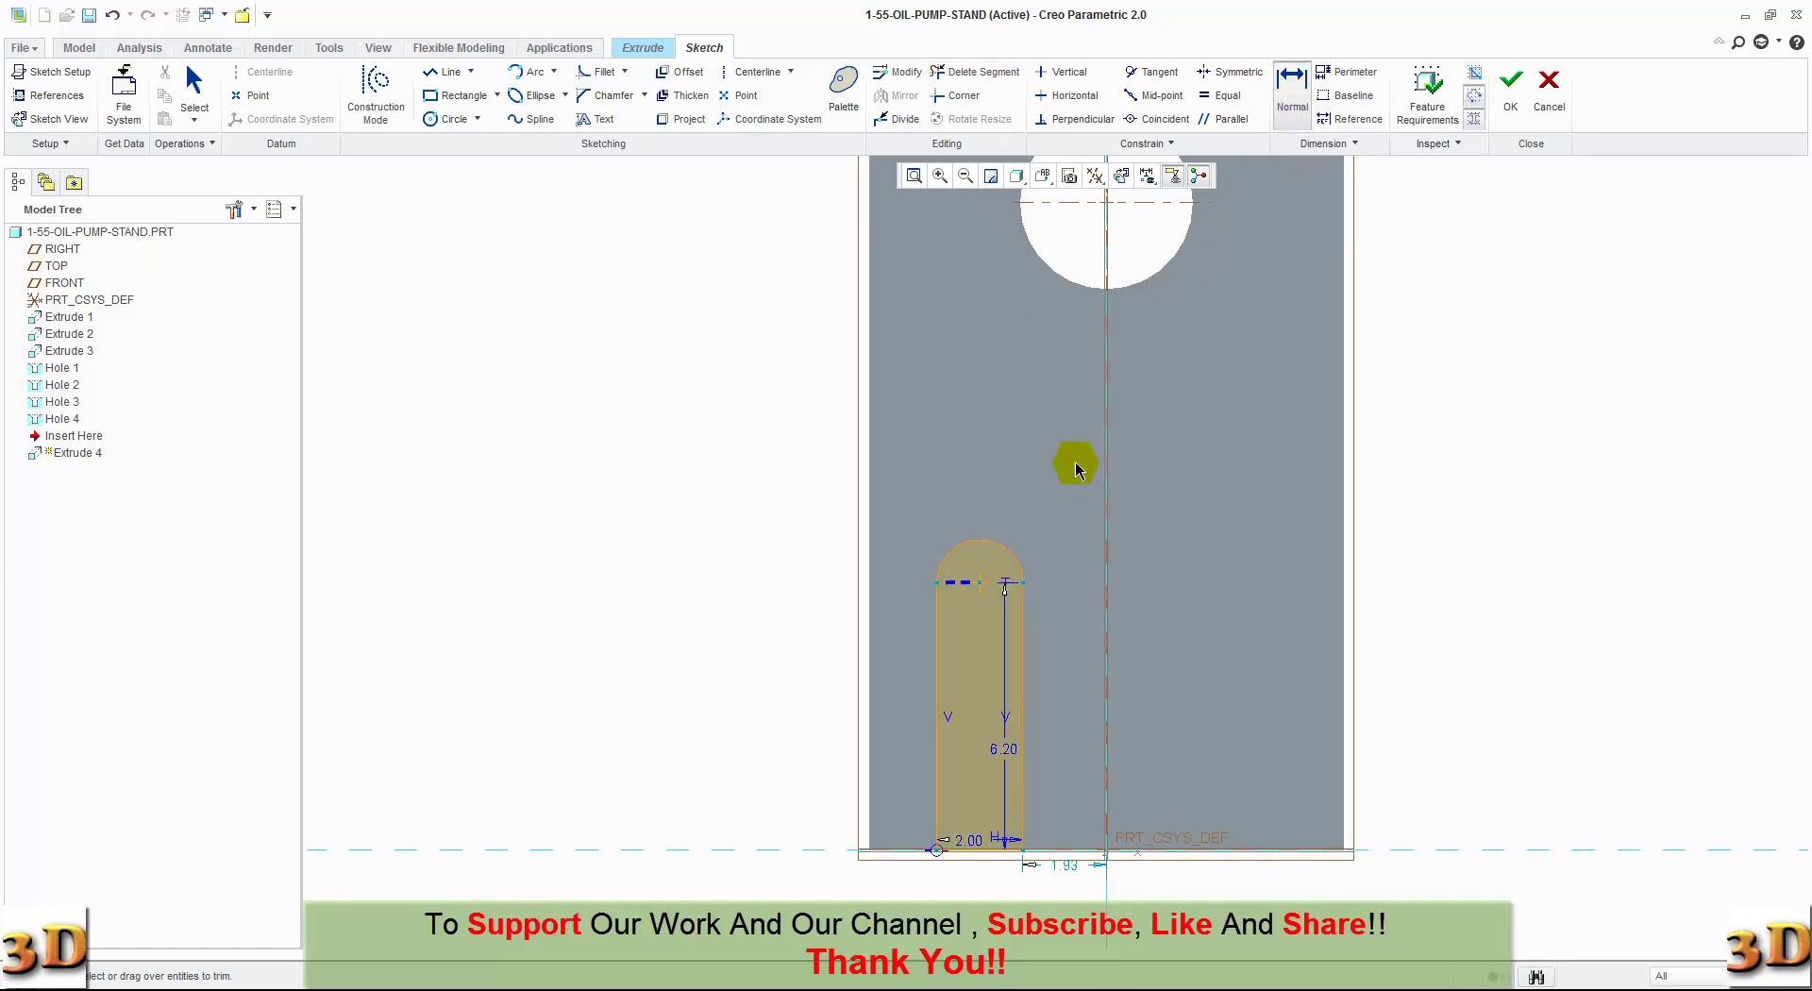
{"action": "left_click", "coordinate": [1108, 592]}
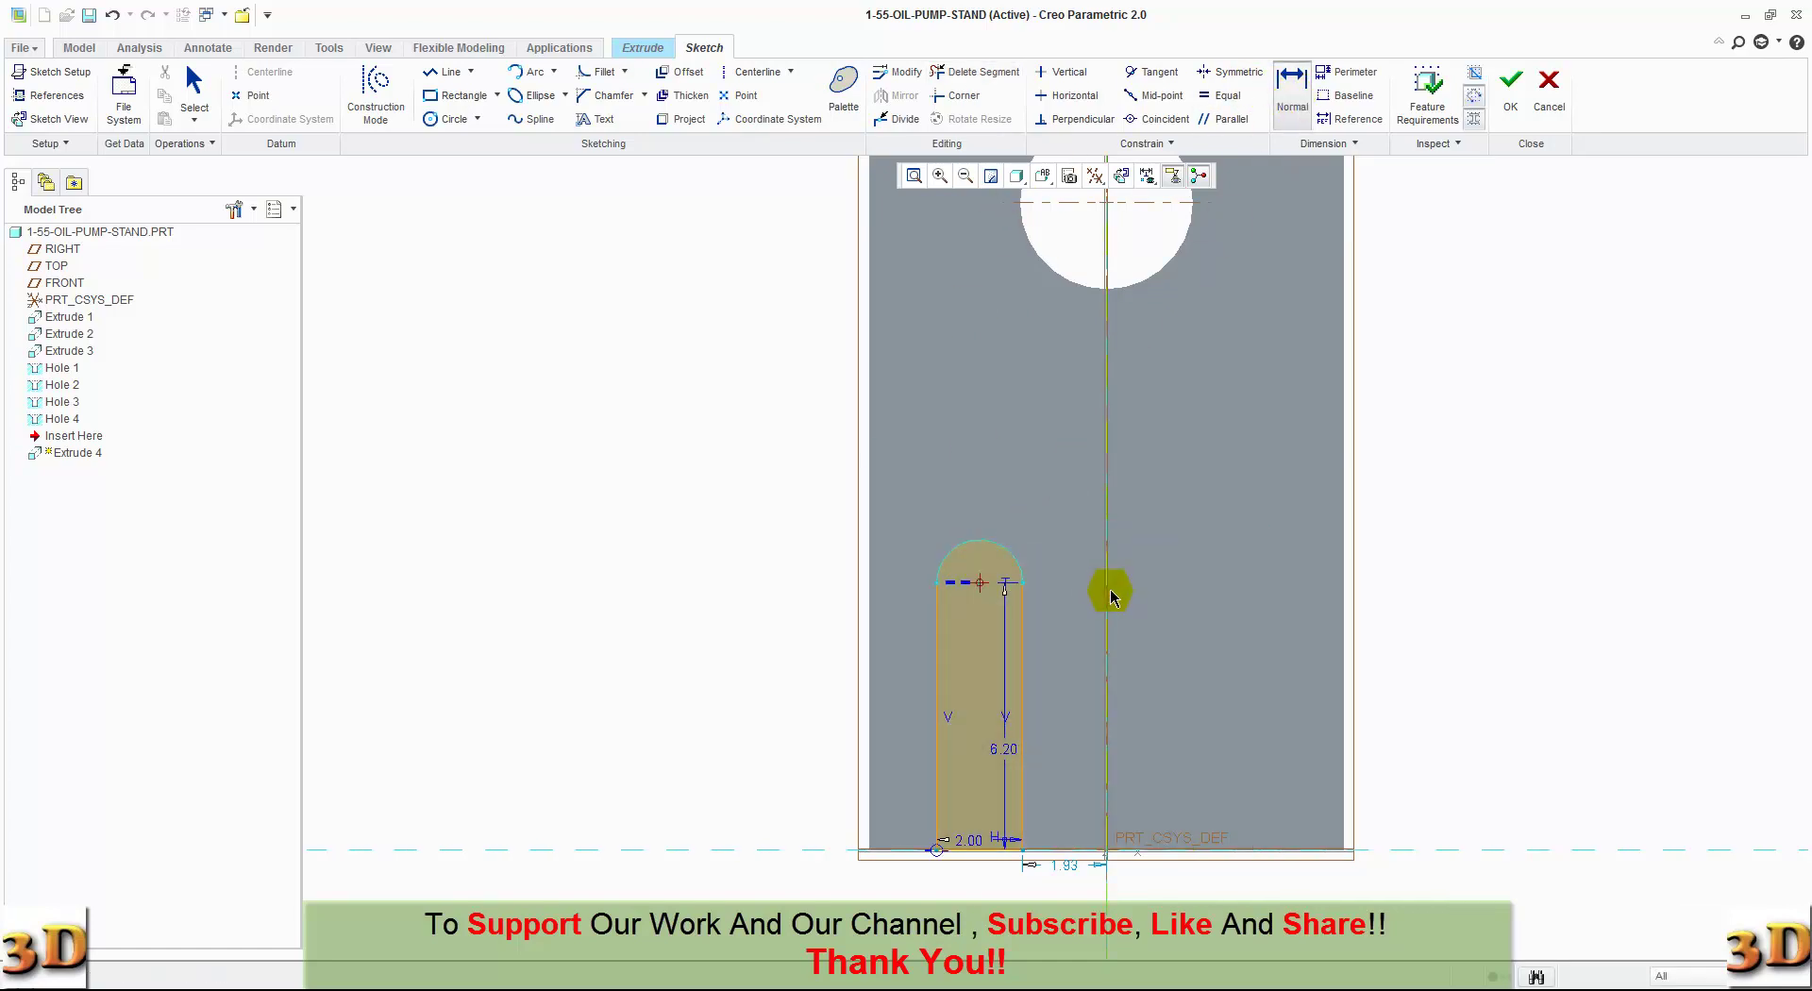
{"action": "middle_click", "coordinate": [1053, 494]}
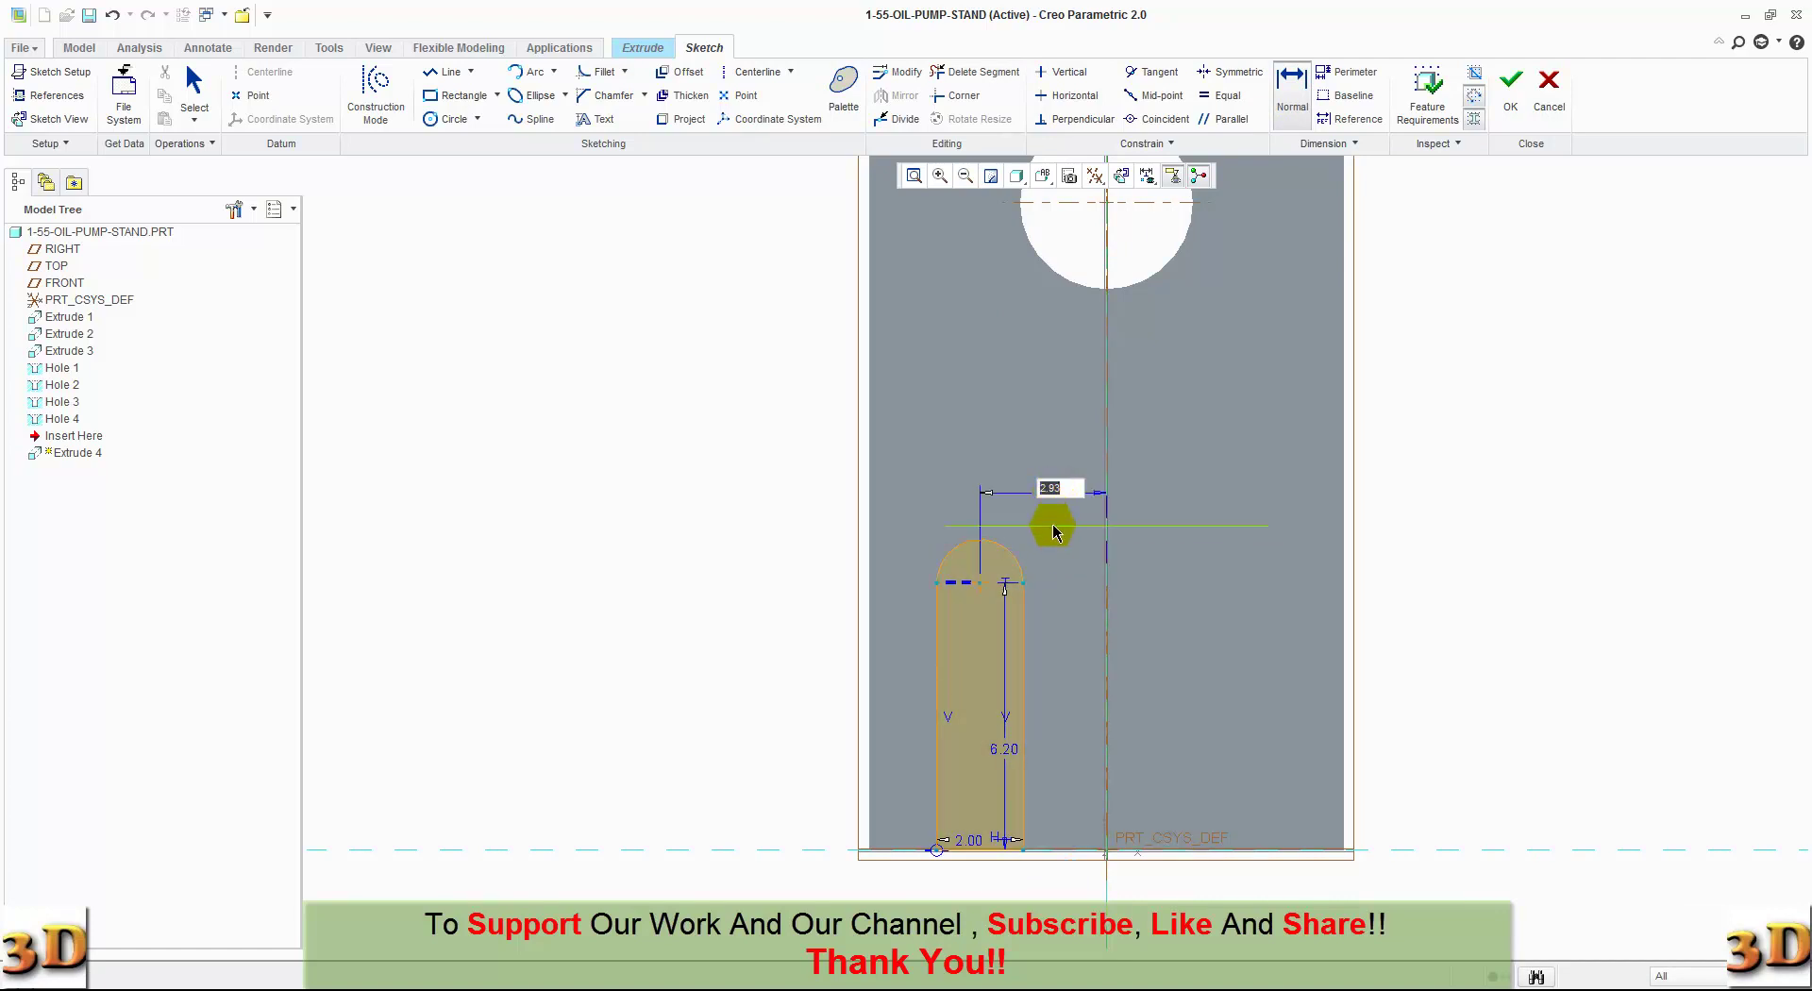
{"action": "type", "text": "2"}
{"action": "key", "text": "Return"}
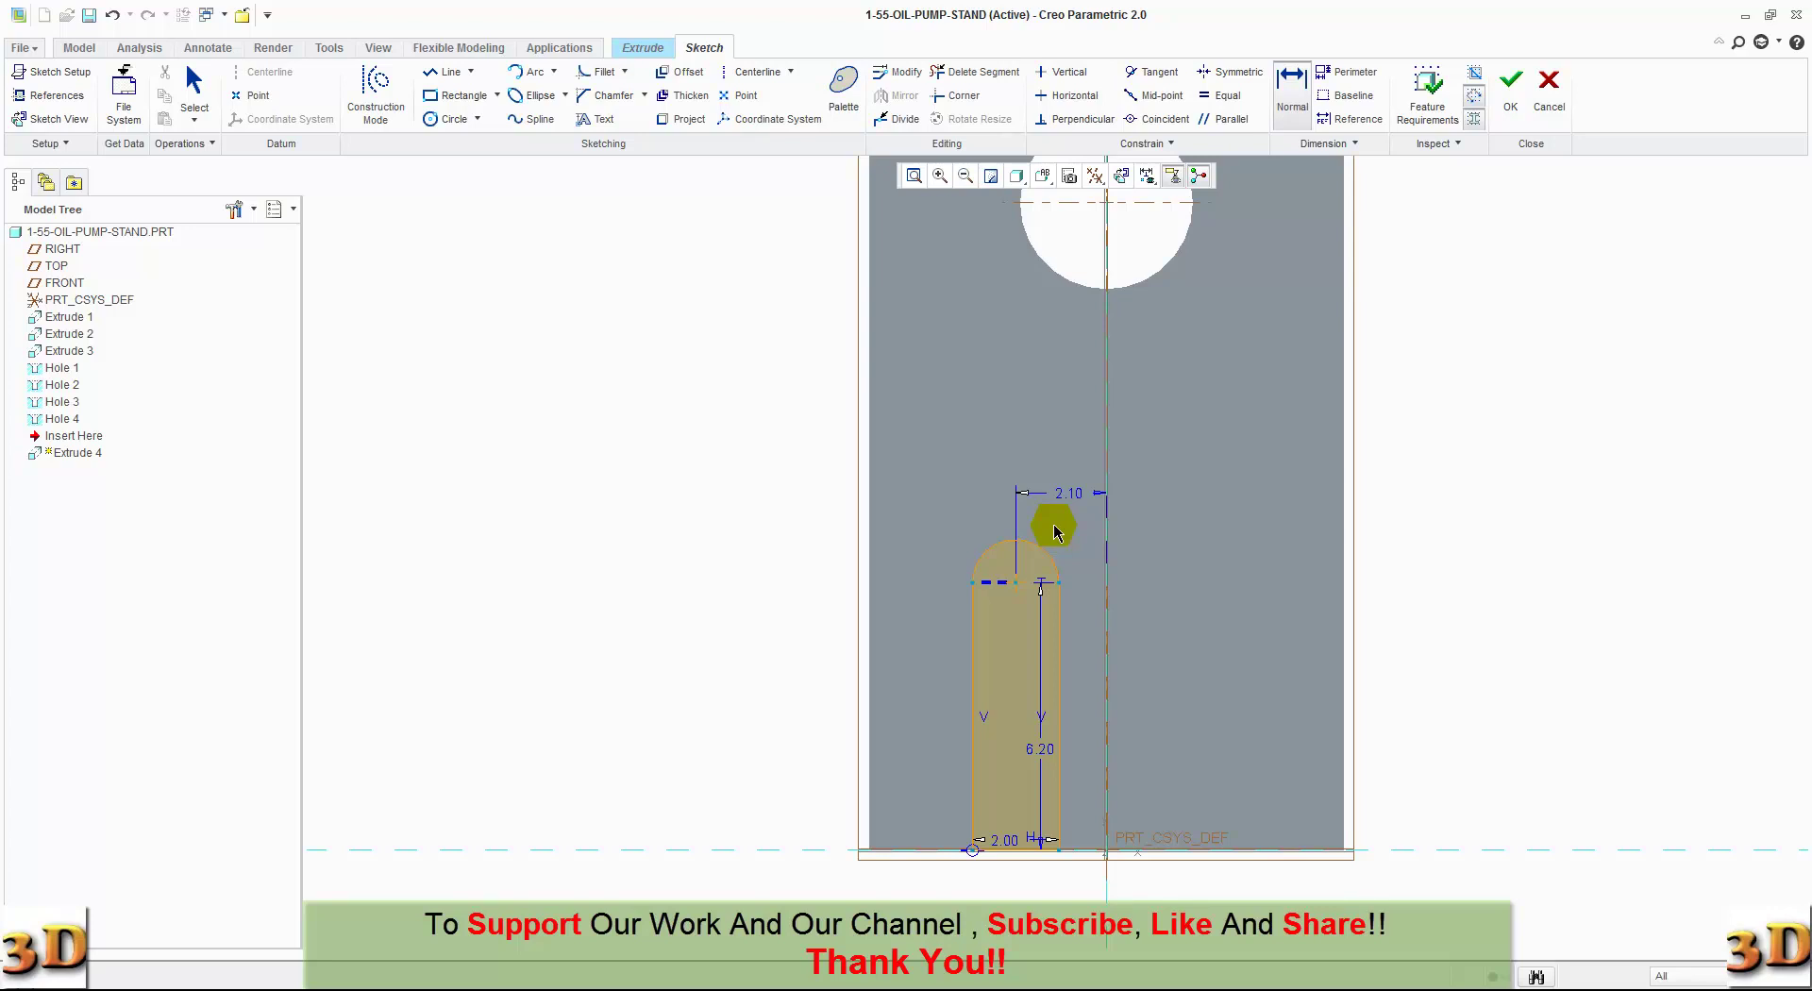
{"action": "left_click", "coordinate": [1510, 93]}
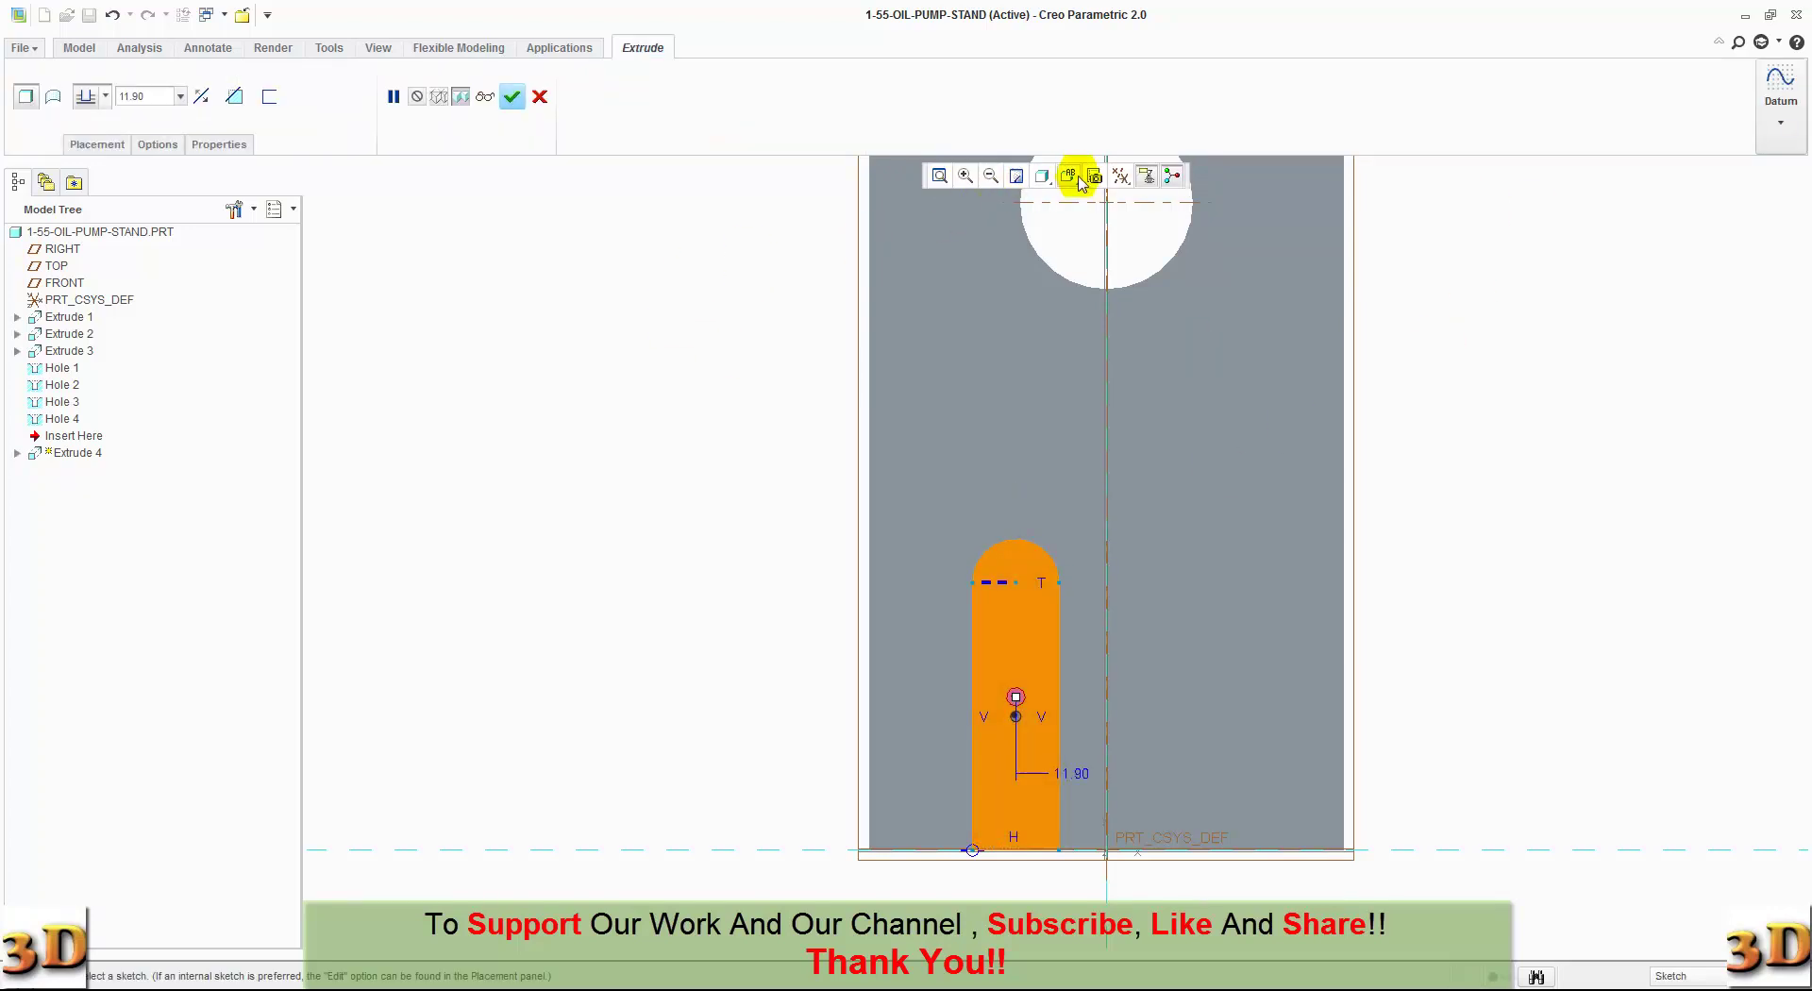
Step: Flip the extrusion into the block, remove material 1.00 deep, and finish the slot cut
{"action": "left_click", "coordinate": [1084, 179]}
{"action": "left_click", "coordinate": [1074, 202]}
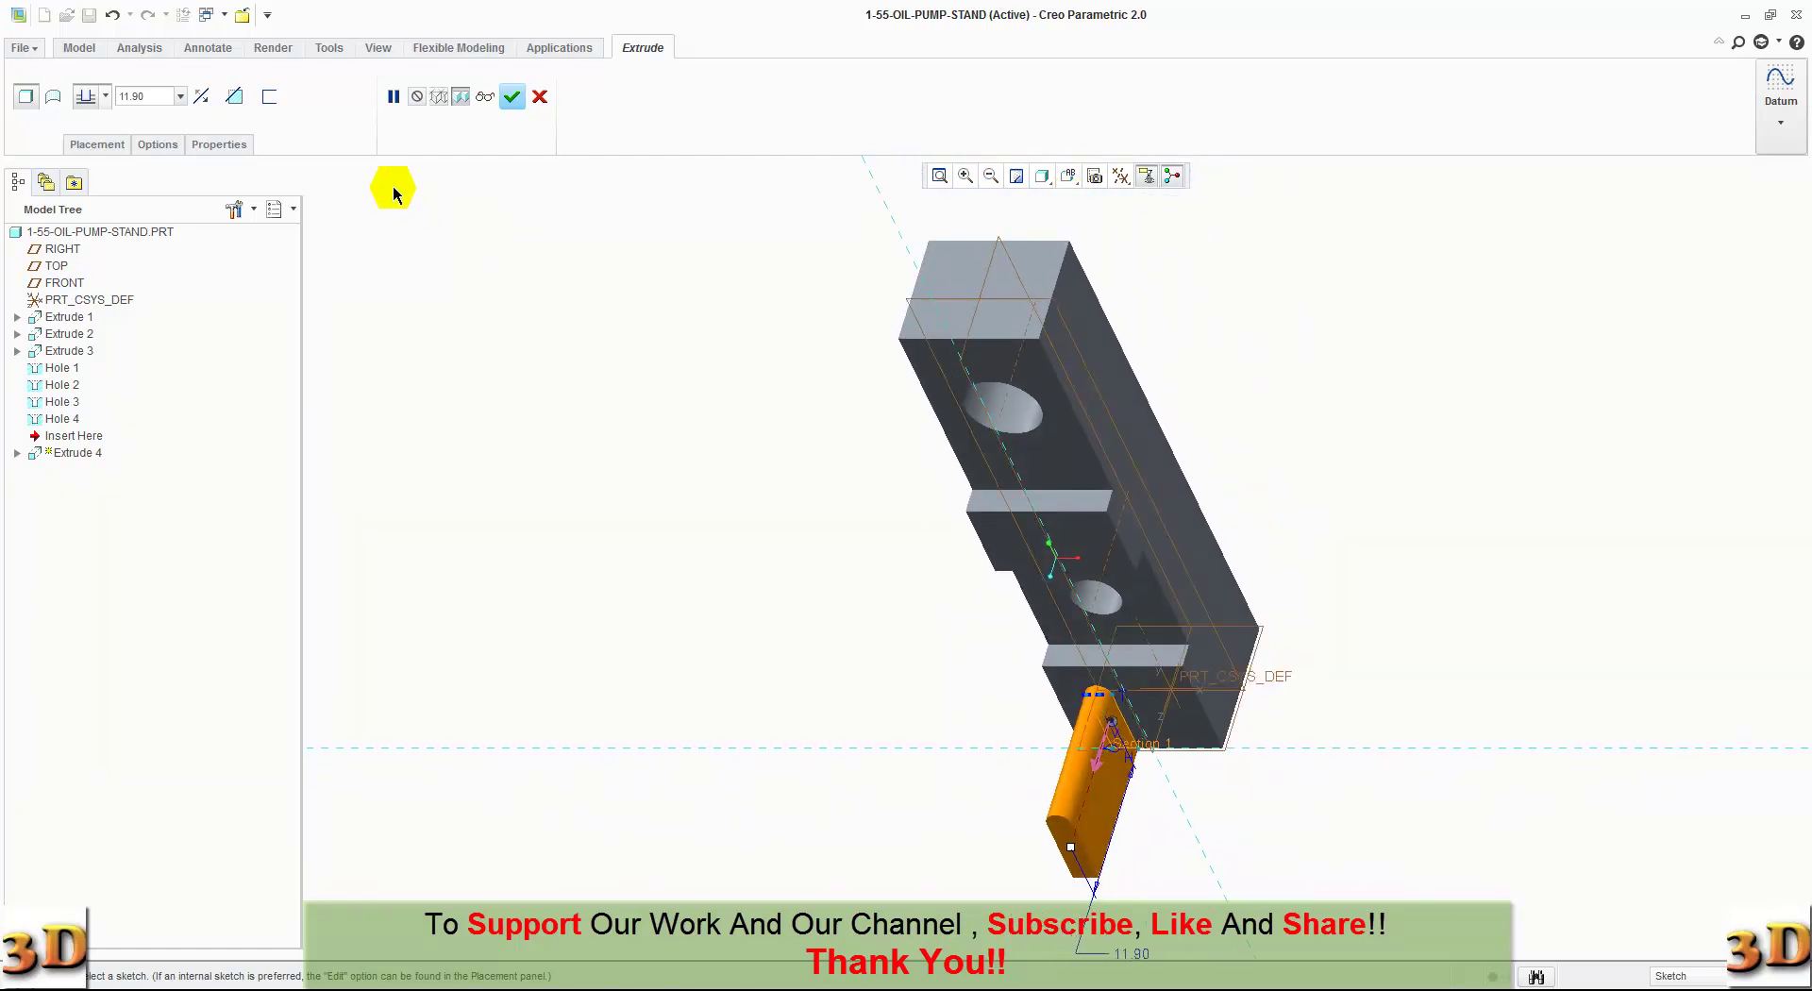
{"action": "left_click", "coordinate": [201, 96]}
{"action": "left_click", "coordinate": [237, 98]}
{"action": "double_click", "coordinate": [155, 98]}
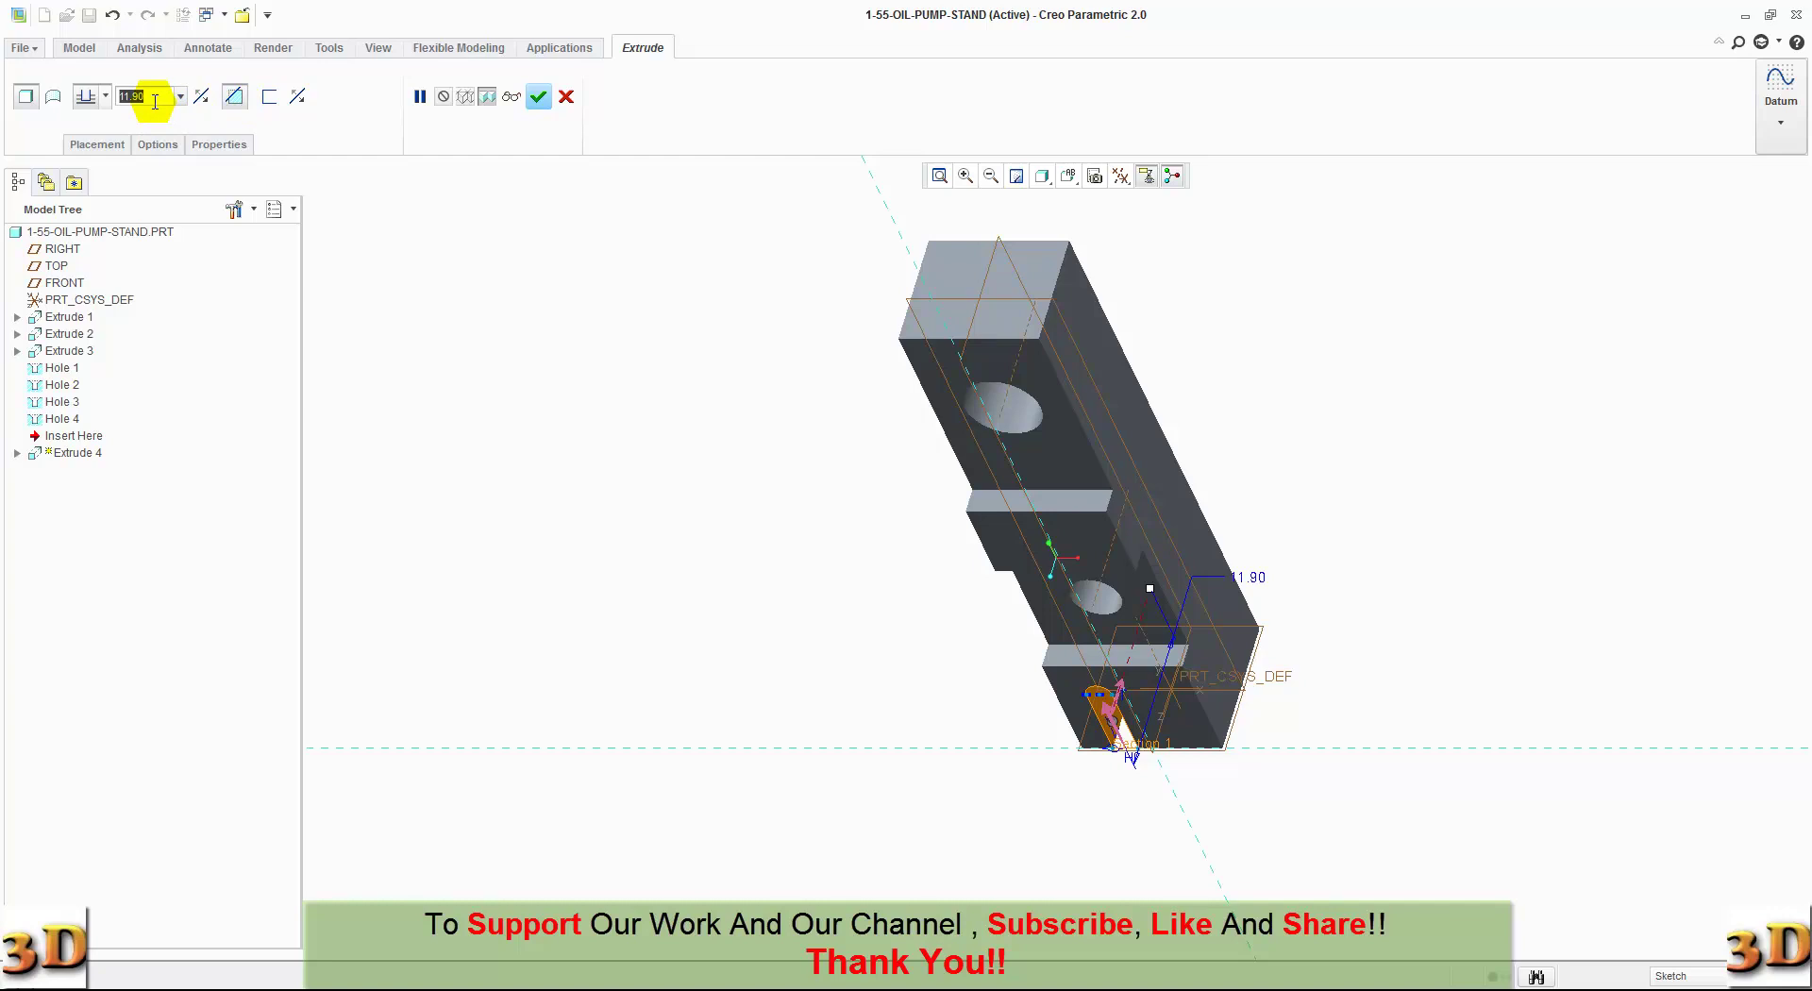
{"action": "type", "text": "1"}
{"action": "key", "text": "Return"}
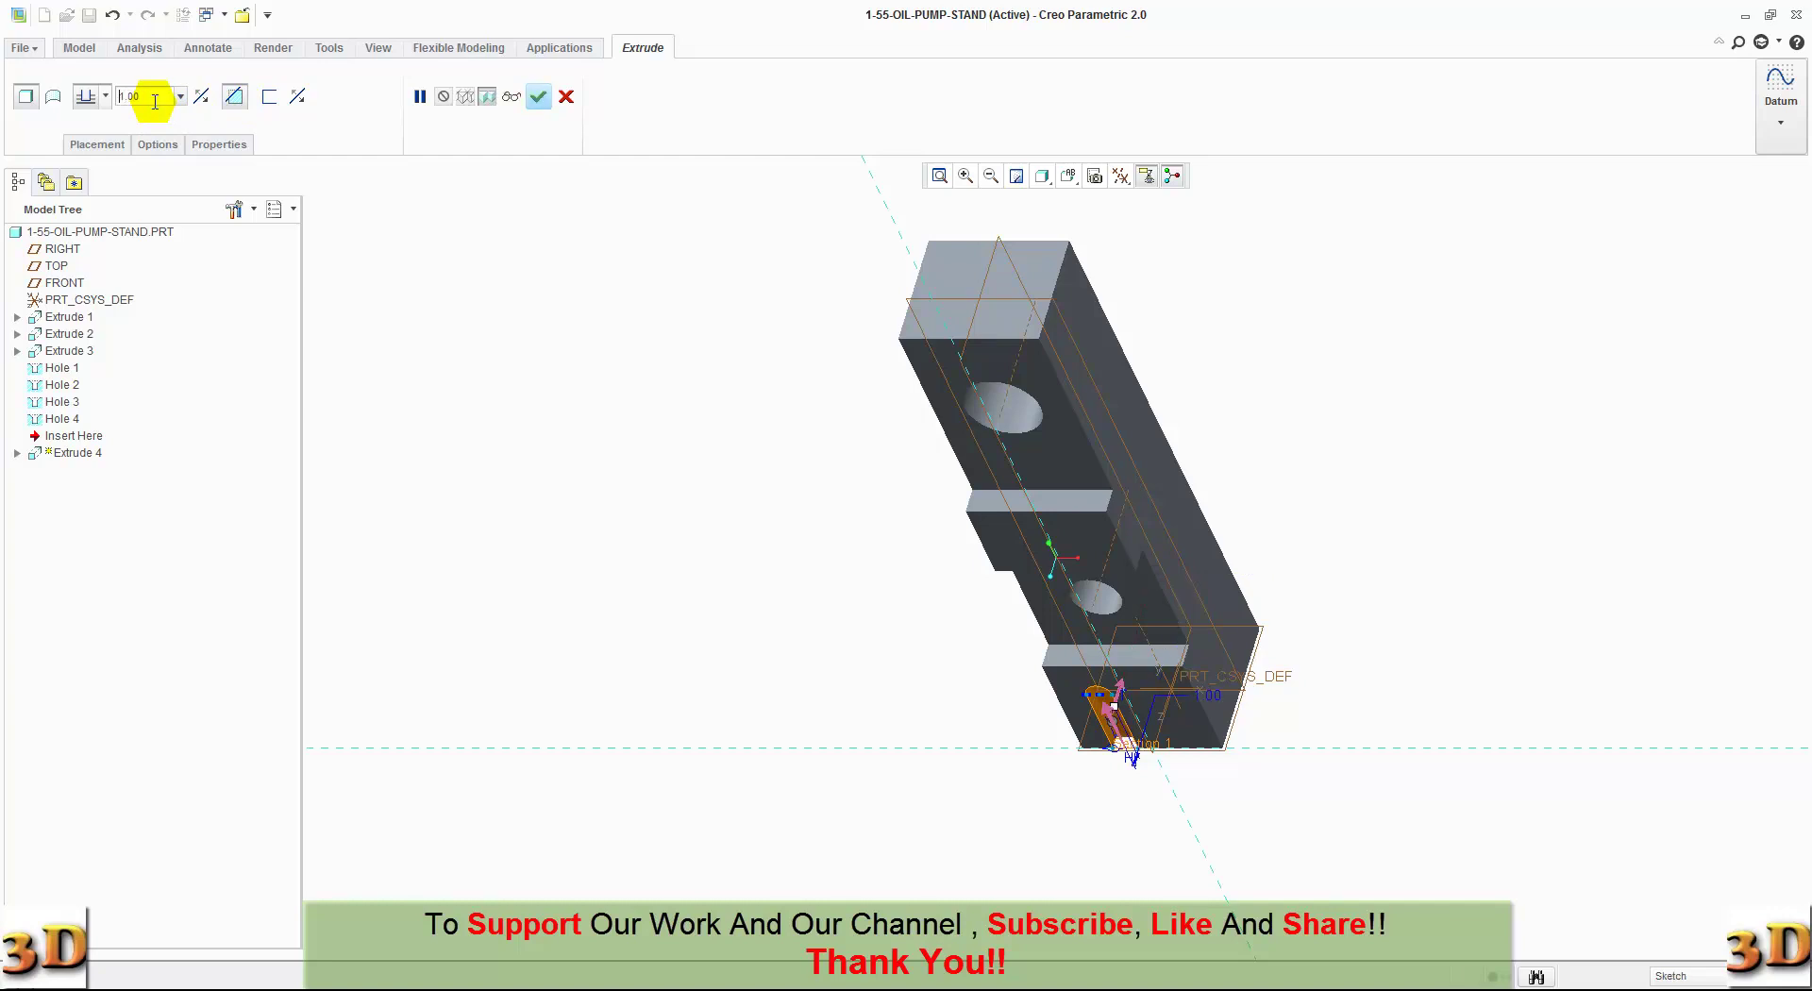
{"action": "mouse_move", "coordinate": [465, 566]}
{"action": "middle_mouse_down"}
{"action": "mouse_move", "coordinate": [488, 507]}
{"action": "mouse_move", "coordinate": [437, 513]}
{"action": "middle_mouse_up"}
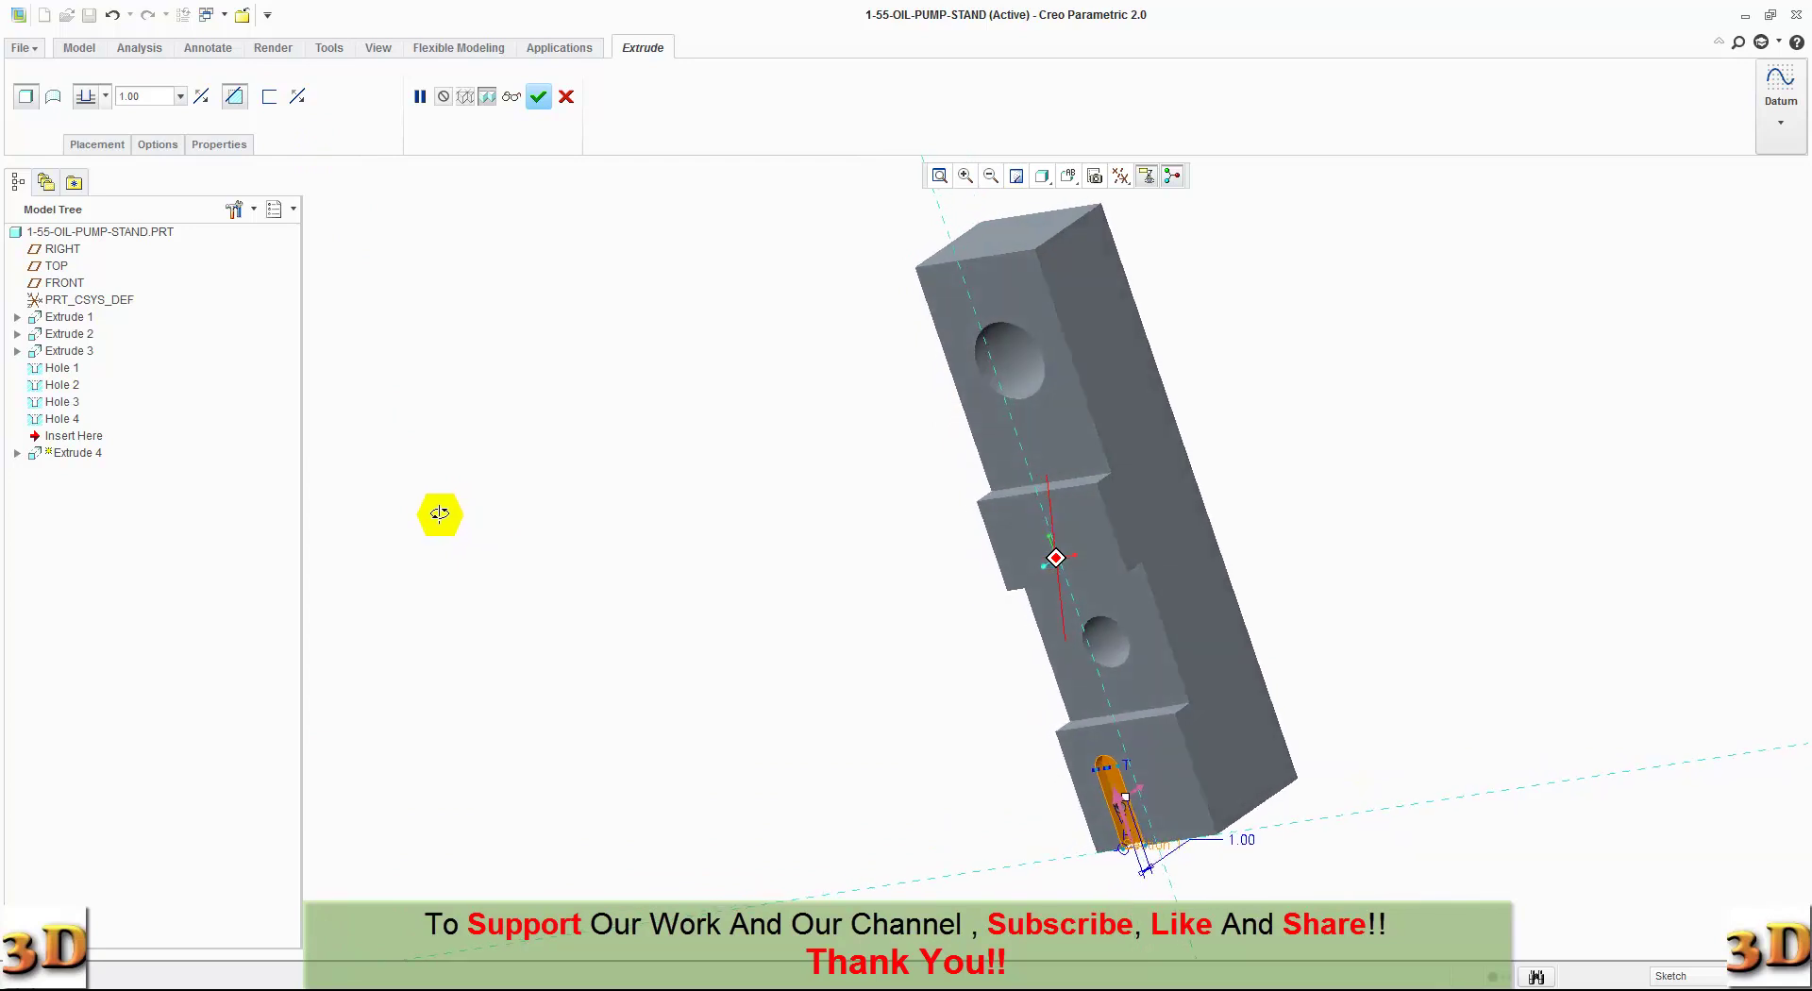
{"action": "left_click", "coordinate": [536, 96]}
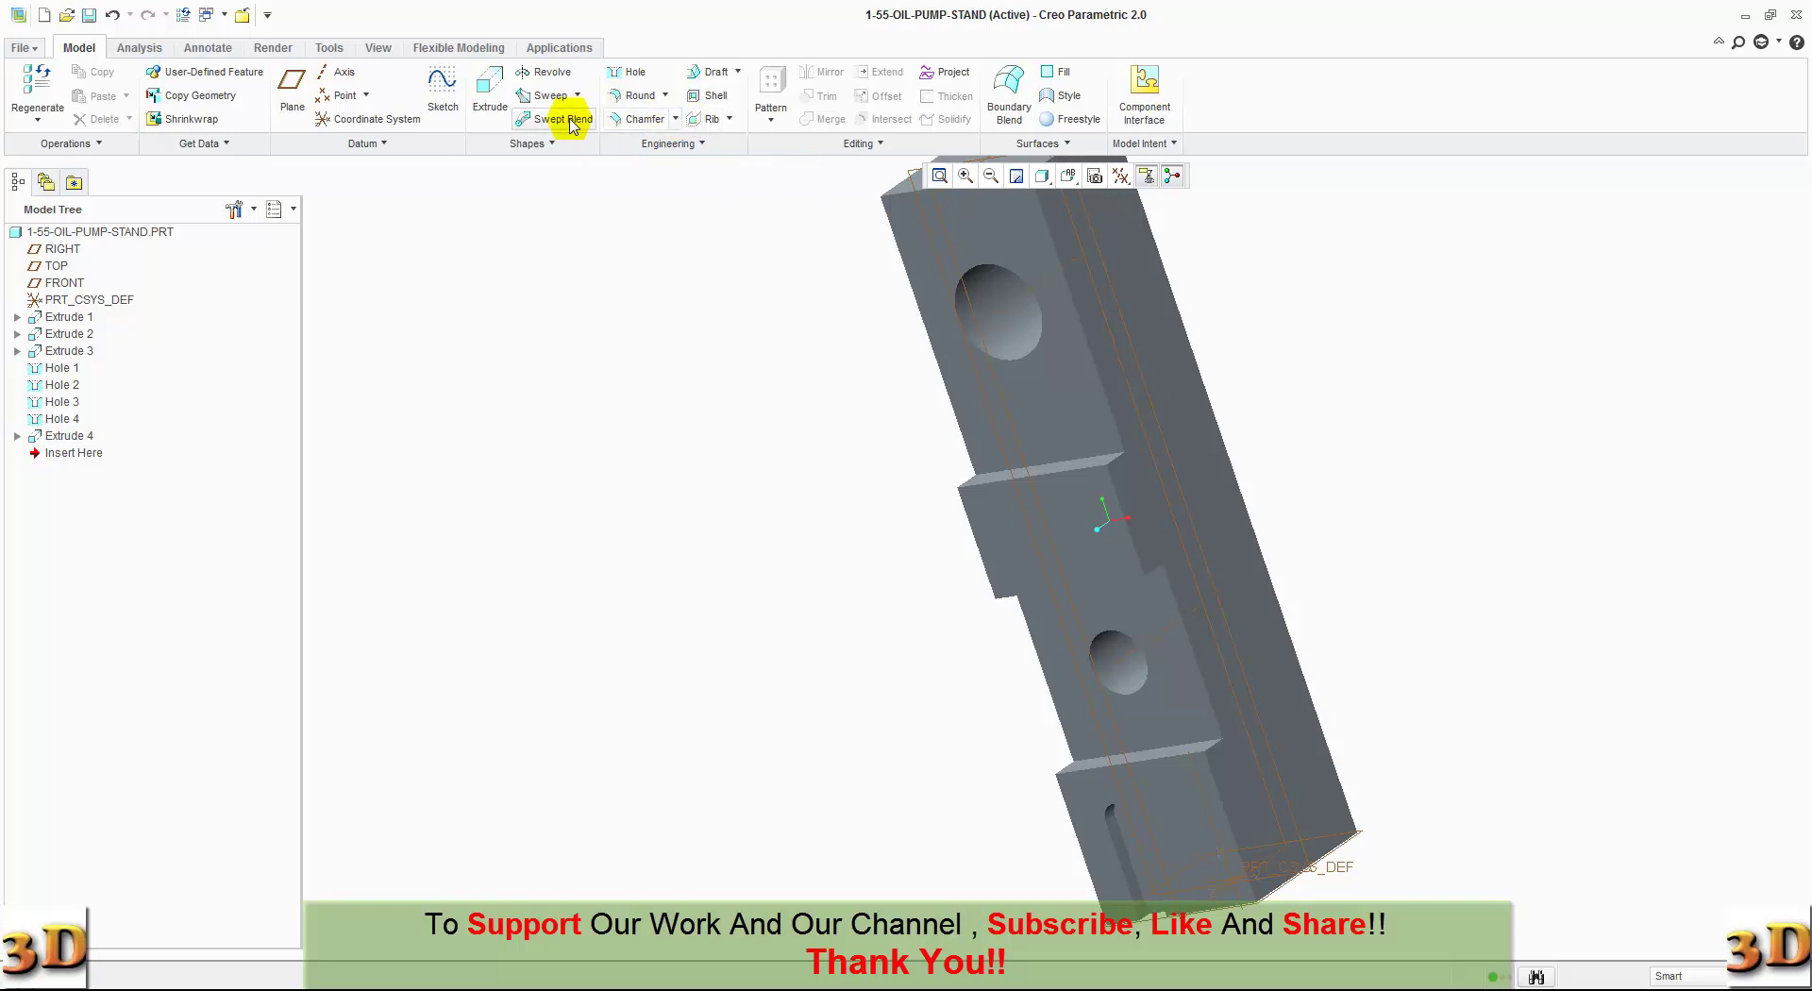
Step: Start Extrude 5 sketched on the block's face, viewed straight on
{"action": "left_click", "coordinate": [491, 95]}
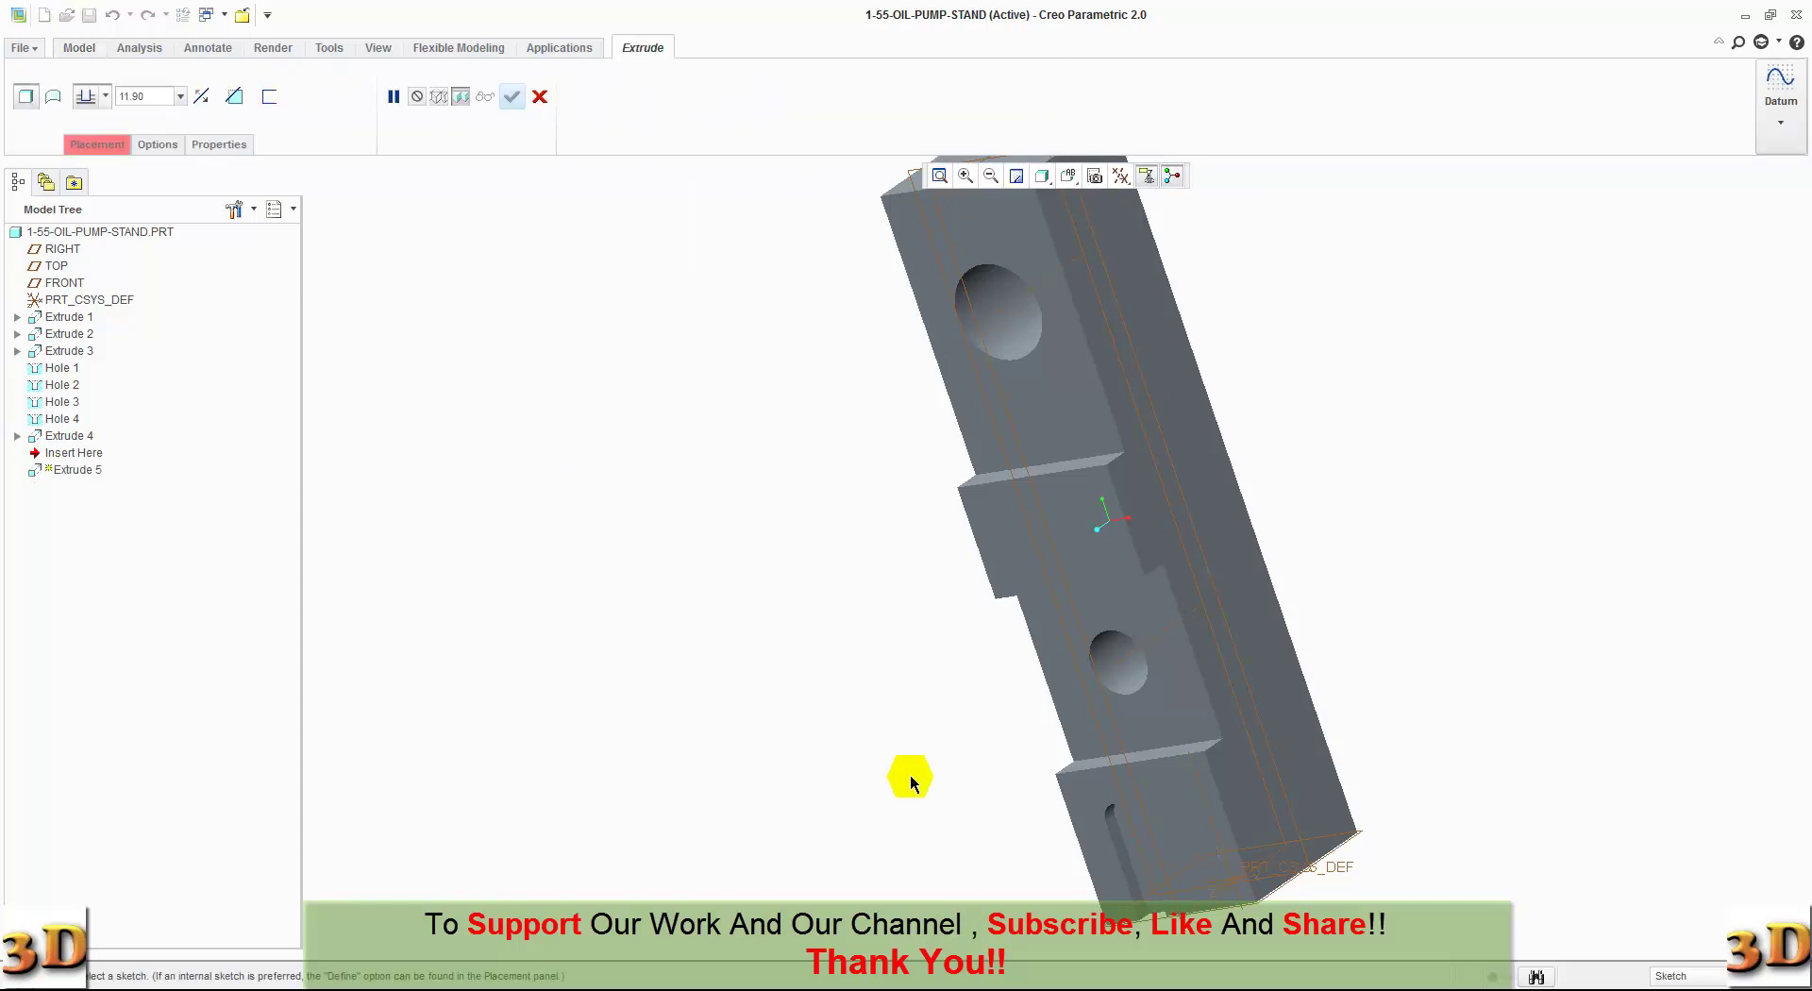
{"action": "left_click", "coordinate": [1181, 838]}
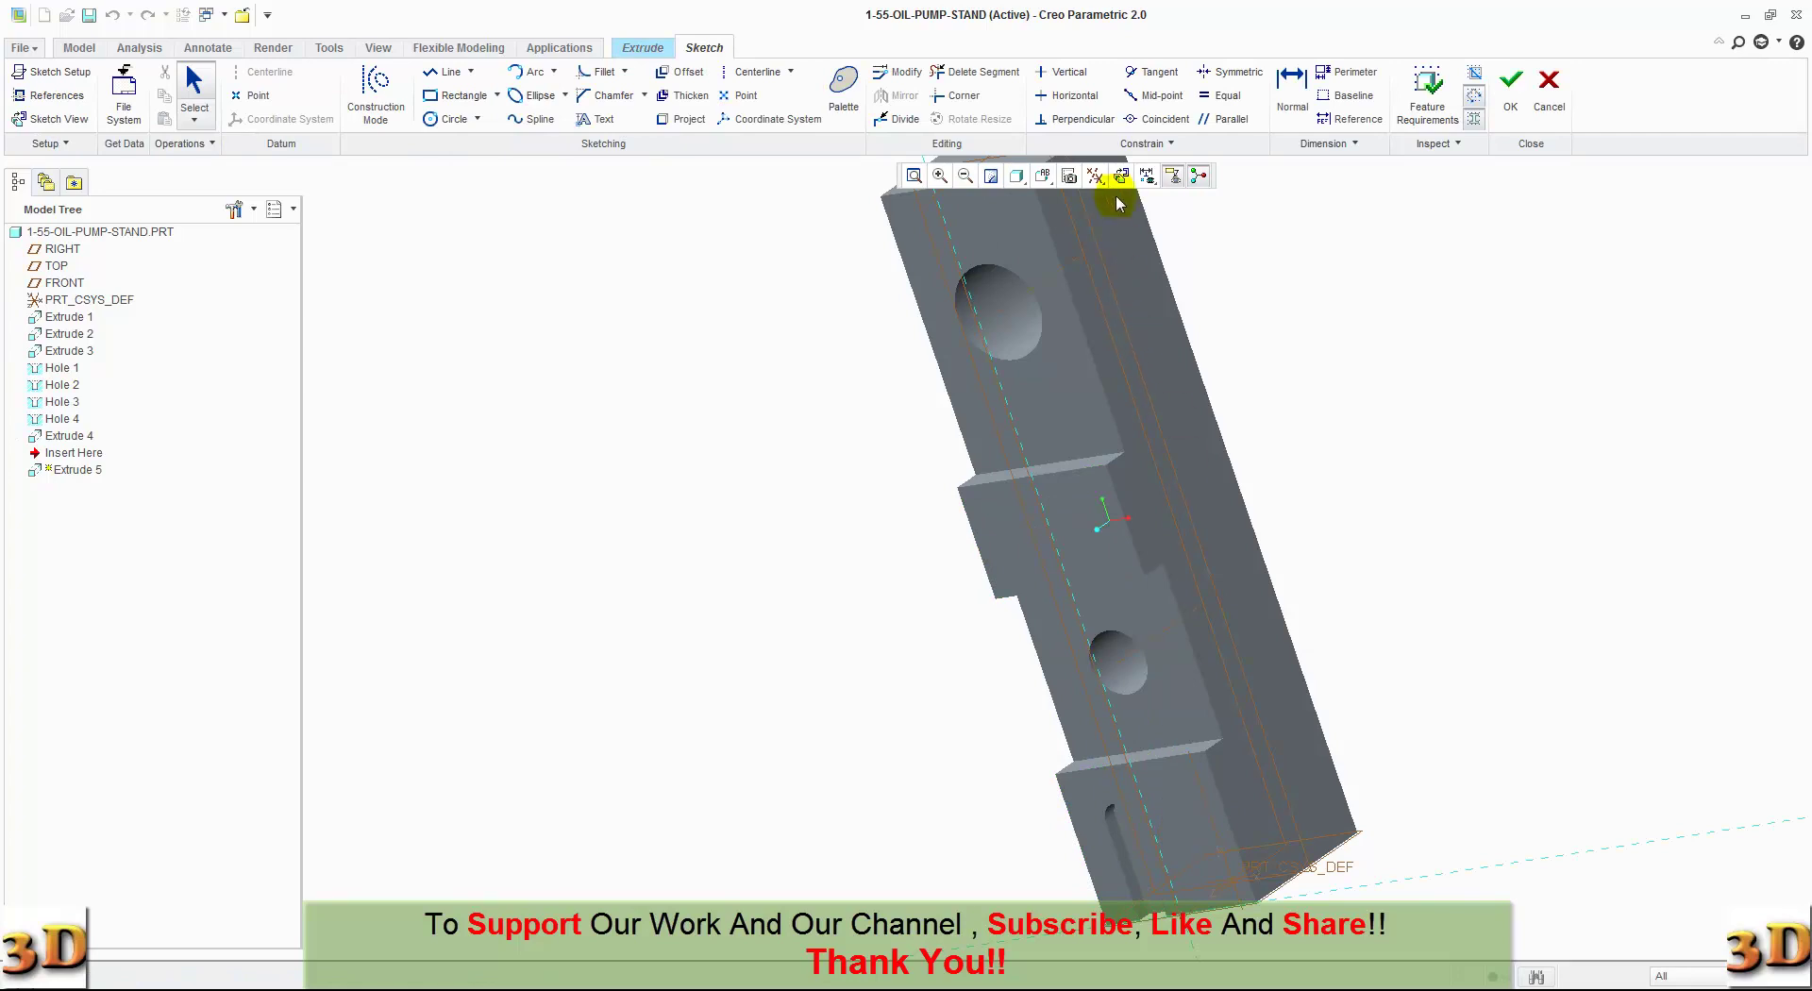
{"action": "left_click", "coordinate": [1121, 175]}
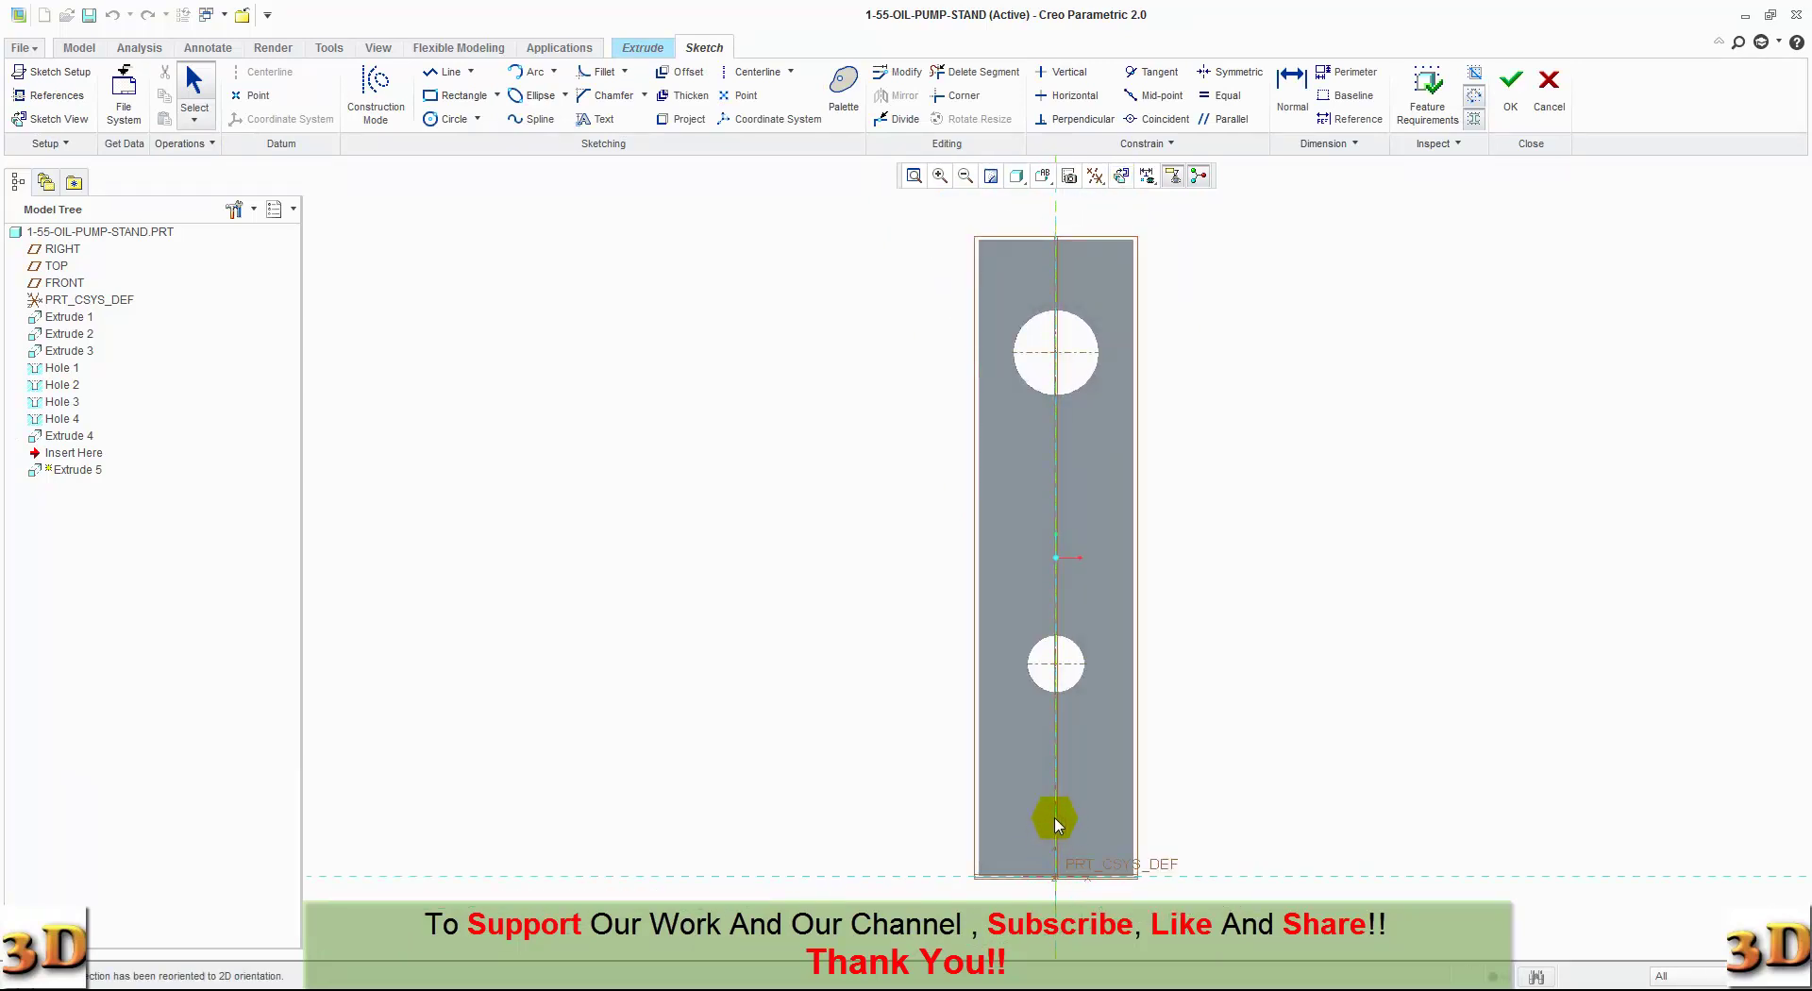
{"action": "scroll", "coordinate": [1038, 835], "scroll_direction": "down", "scroll_amount": 3}
Step: Draw a small circle near the bottom end of the face, close to the centreline
{"action": "left_click", "coordinate": [432, 118]}
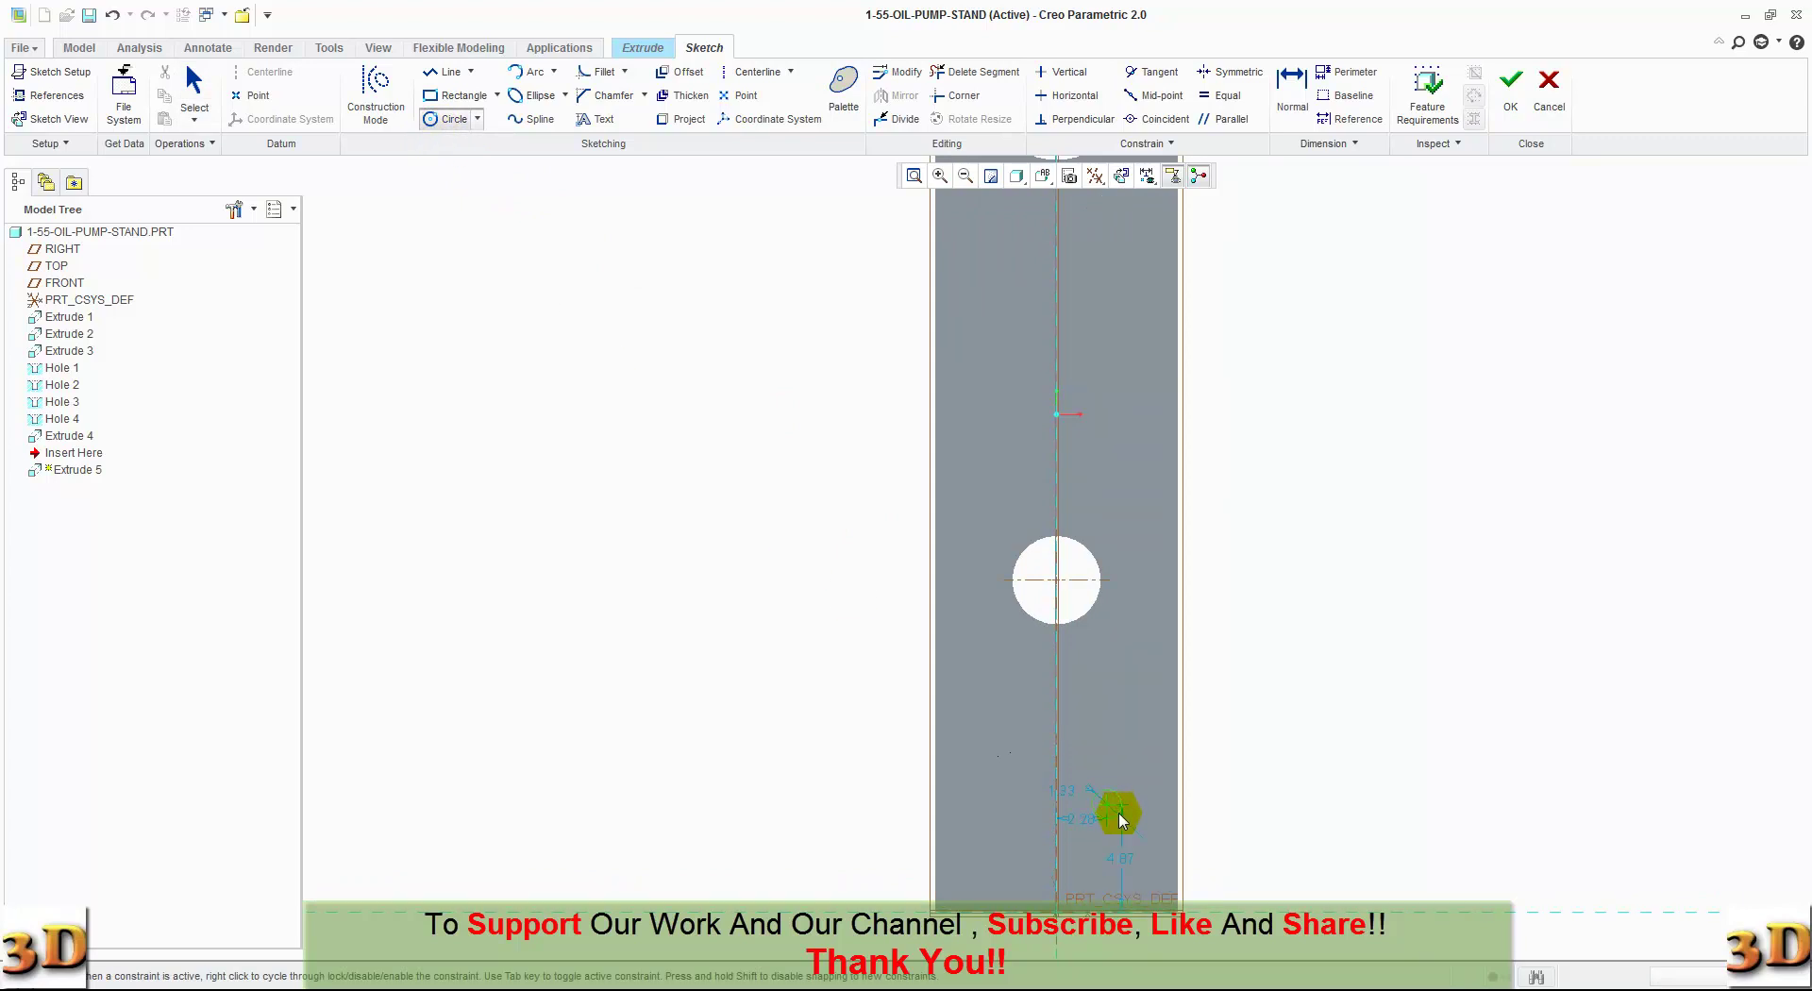
{"action": "left_click", "coordinate": [1108, 805]}
{"action": "middle_click", "coordinate": [1122, 857]}
{"action": "left_click_drag", "start_coordinate": [1118, 851], "coordinate": [1087, 820]}
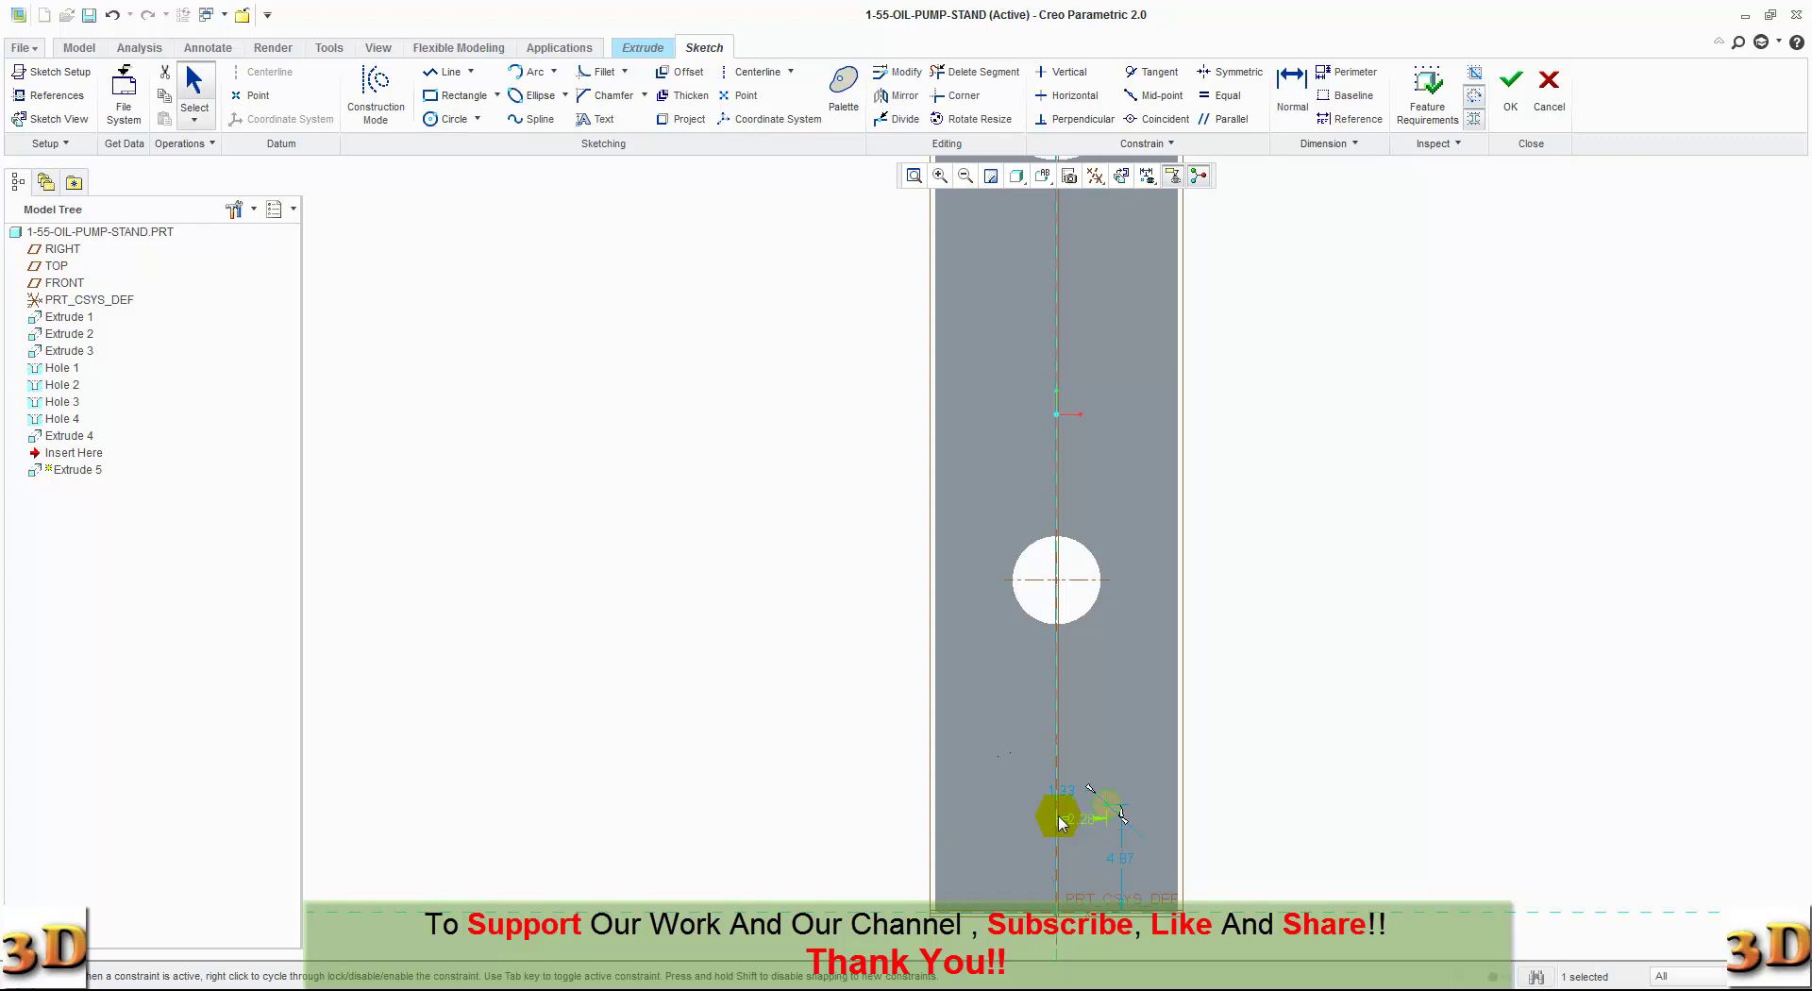
{"action": "scroll", "coordinate": [1087, 827], "scroll_direction": "down", "scroll_amount": 2}
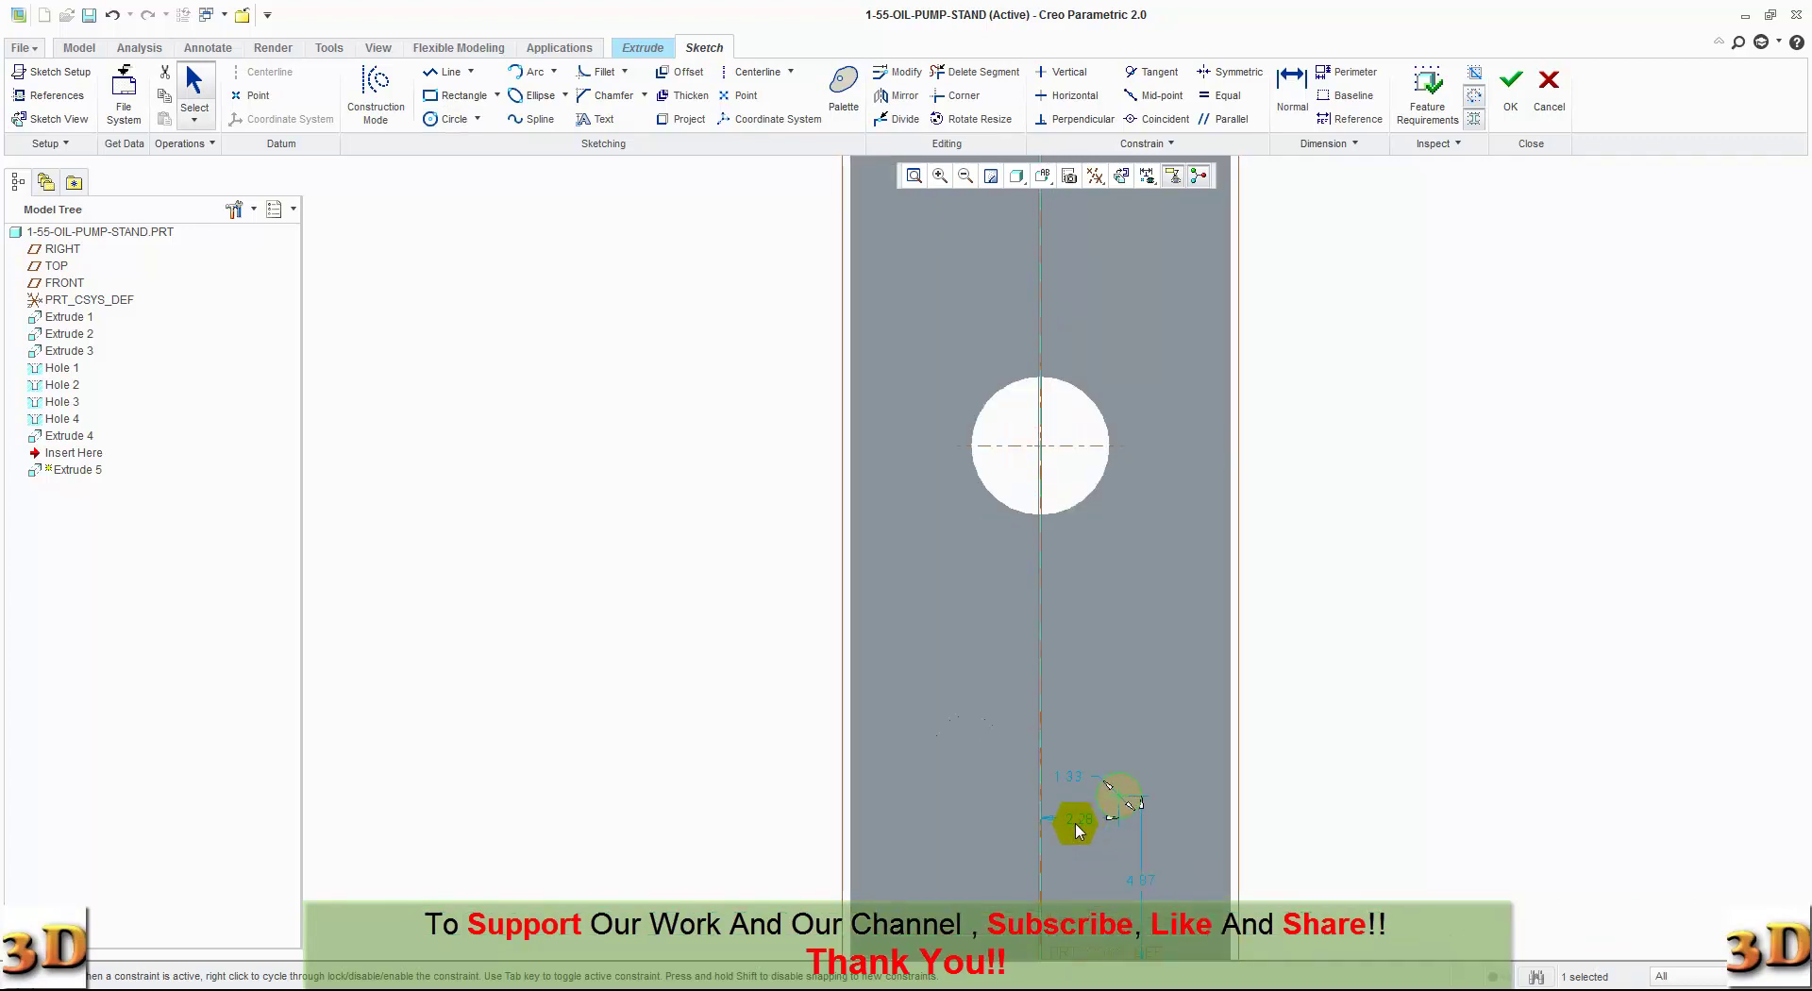
{"action": "left_click_drag", "start_coordinate": [1073, 819], "coordinate": [1081, 836]}
Step: Dimension the circle 2.10 from the centreline and 6.20 from the bottom, and set its diameter
{"action": "double_click", "coordinate": [1078, 821]}
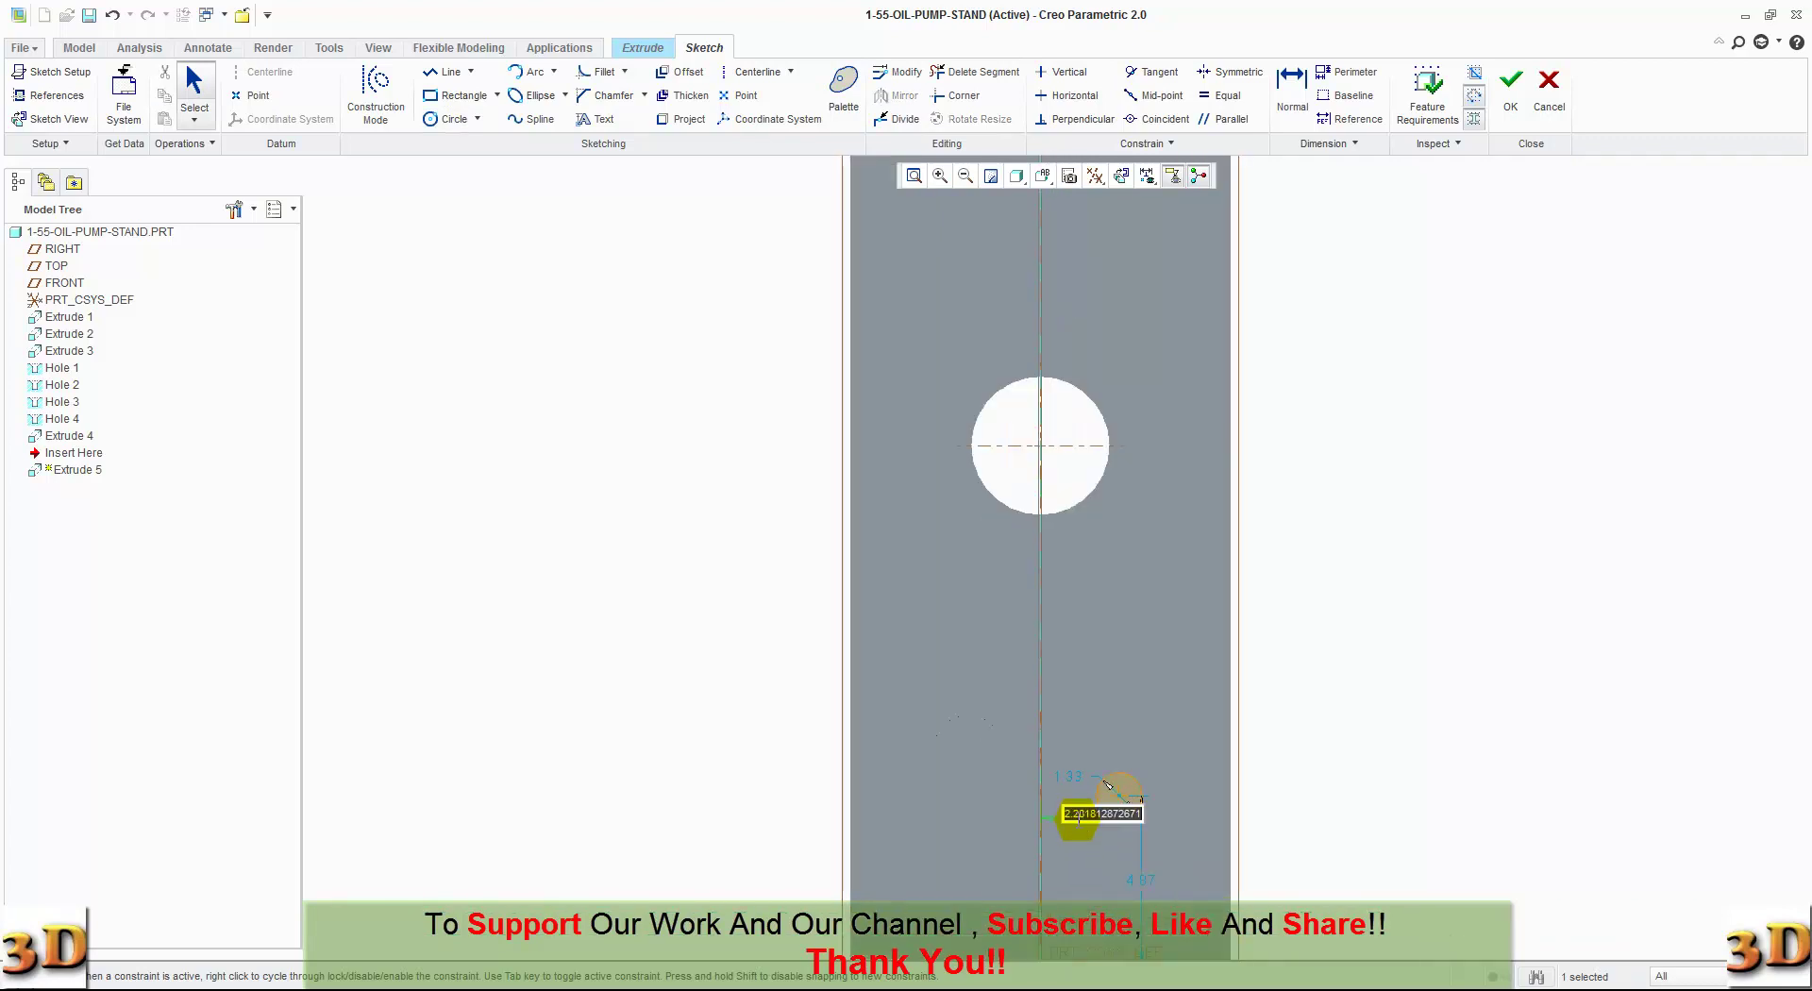
{"action": "type", "text": "2.1"}
{"action": "key", "text": "Return"}
{"action": "double_click", "coordinate": [1136, 882]}
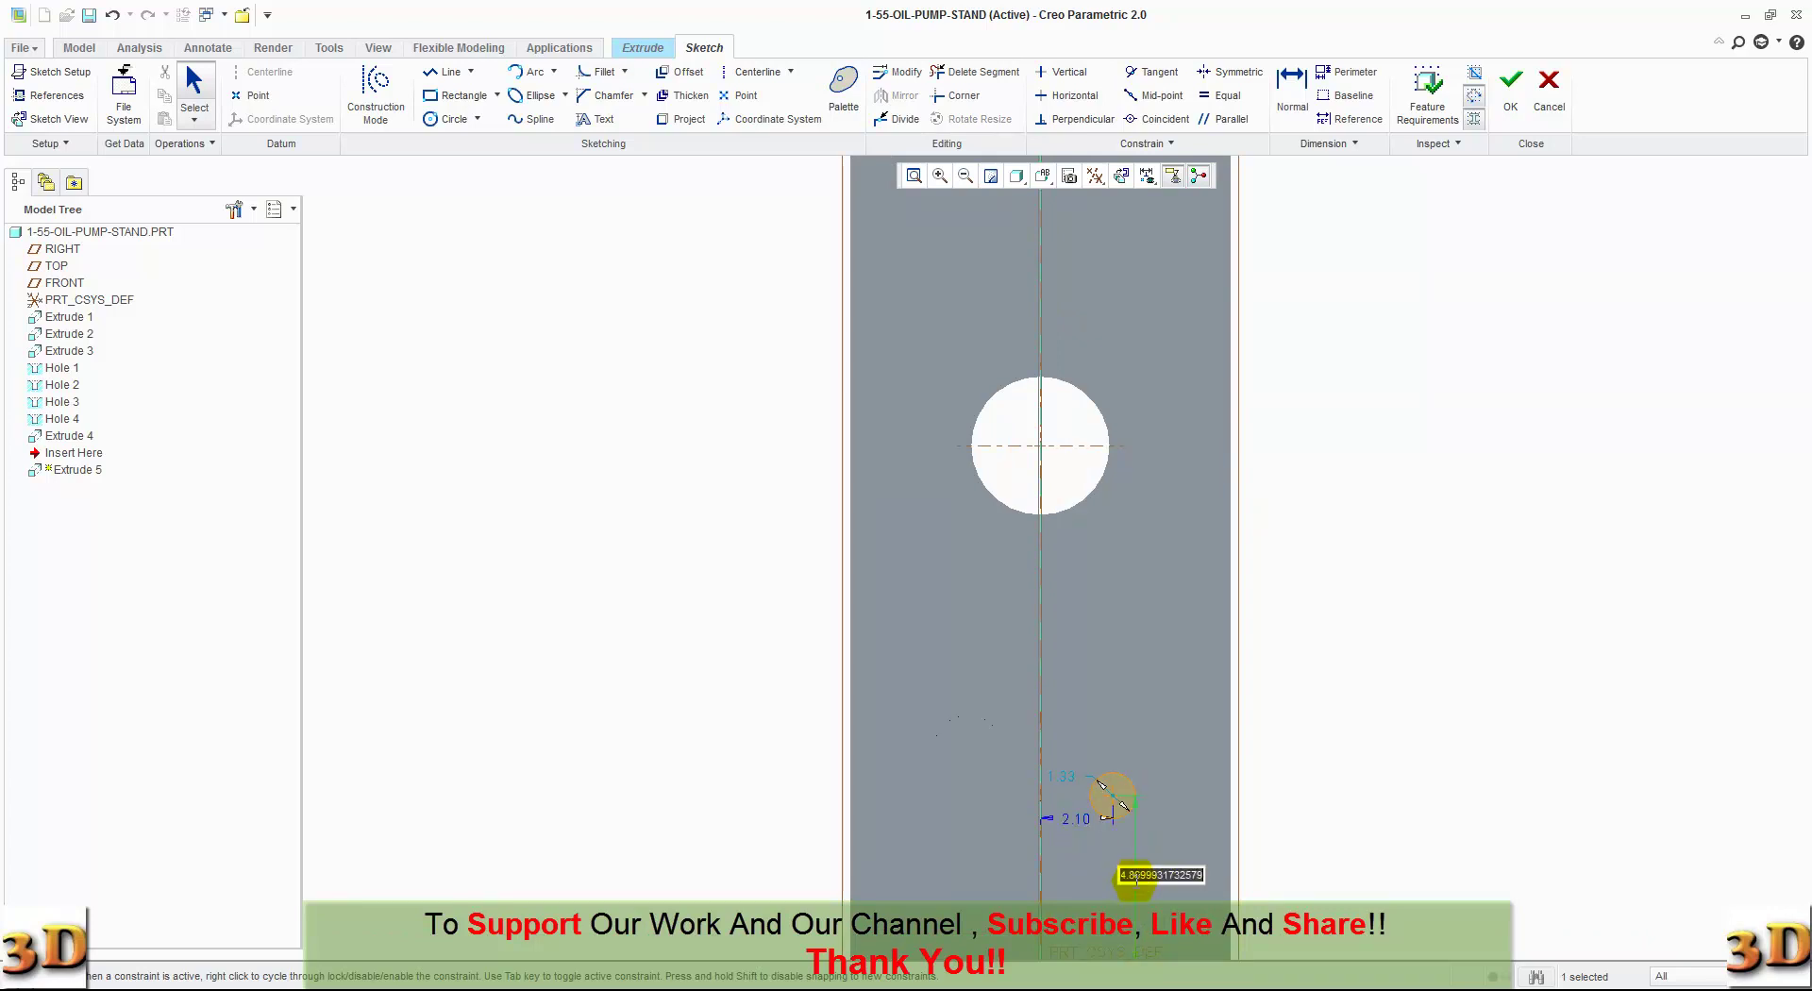
{"action": "type", "text": "6.2"}
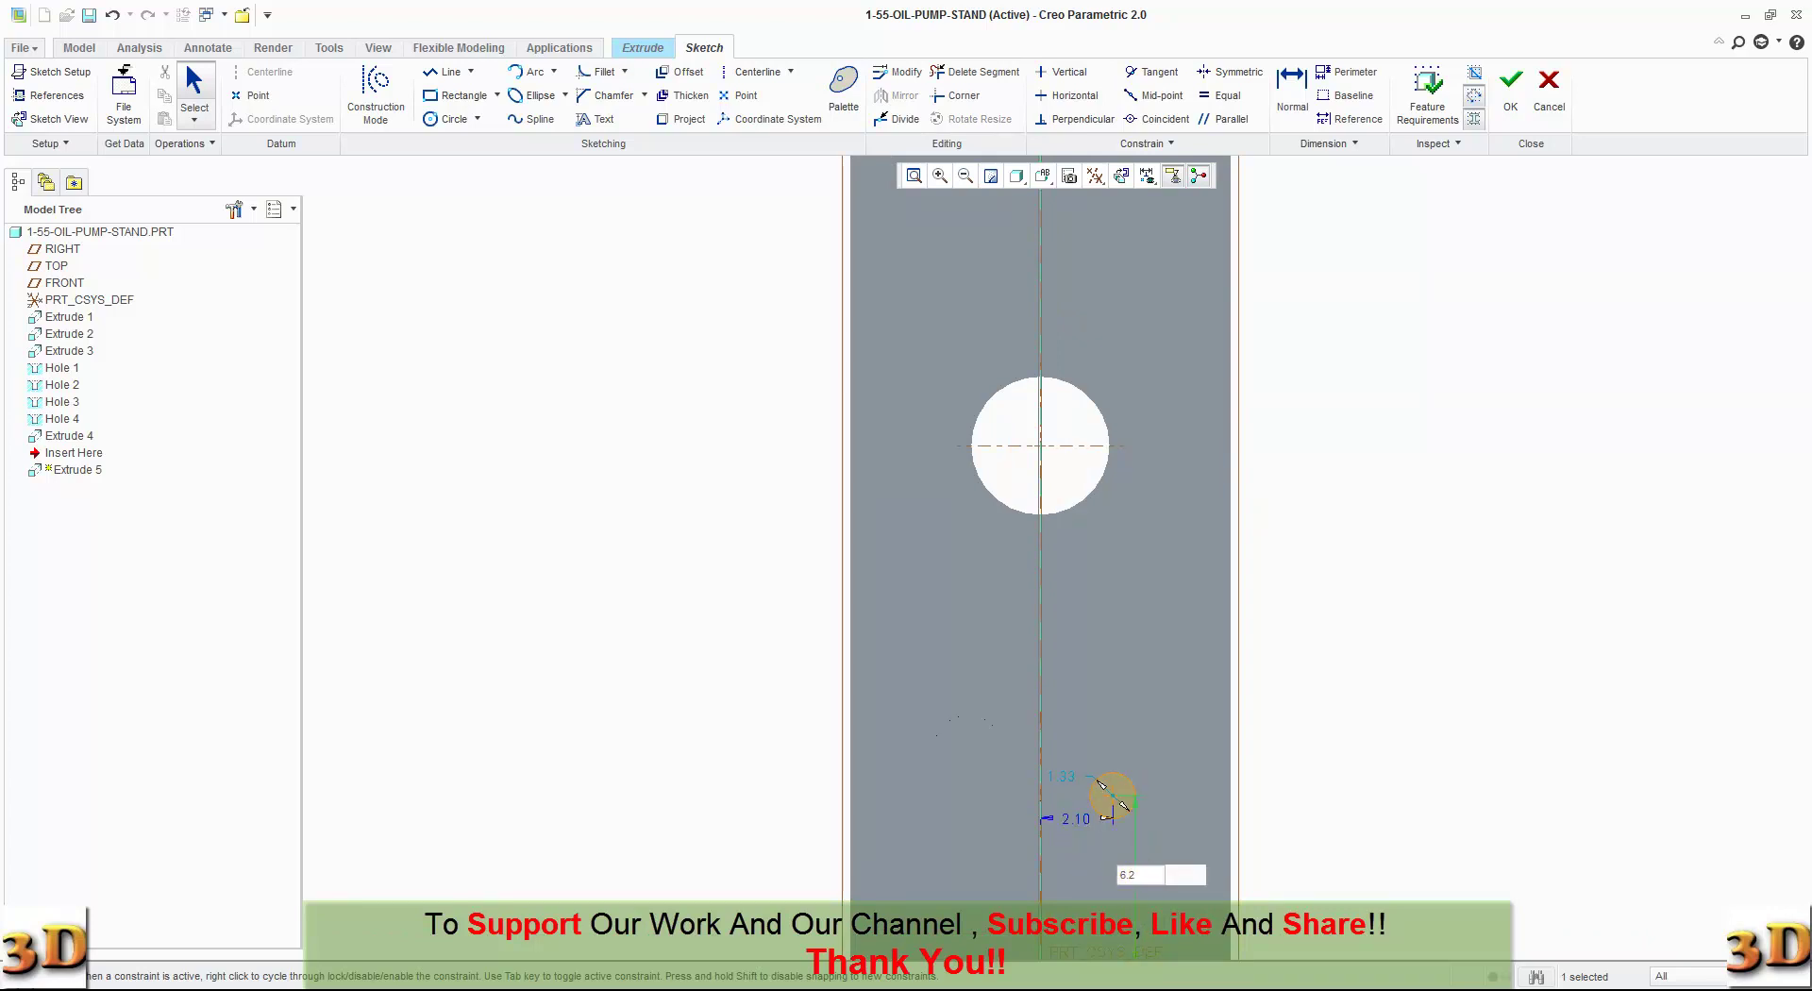
{"action": "key", "text": "Return"}
{"action": "double_click", "coordinate": [1065, 726]}
{"action": "type", "text": "2"}
{"action": "key", "text": "Return"}
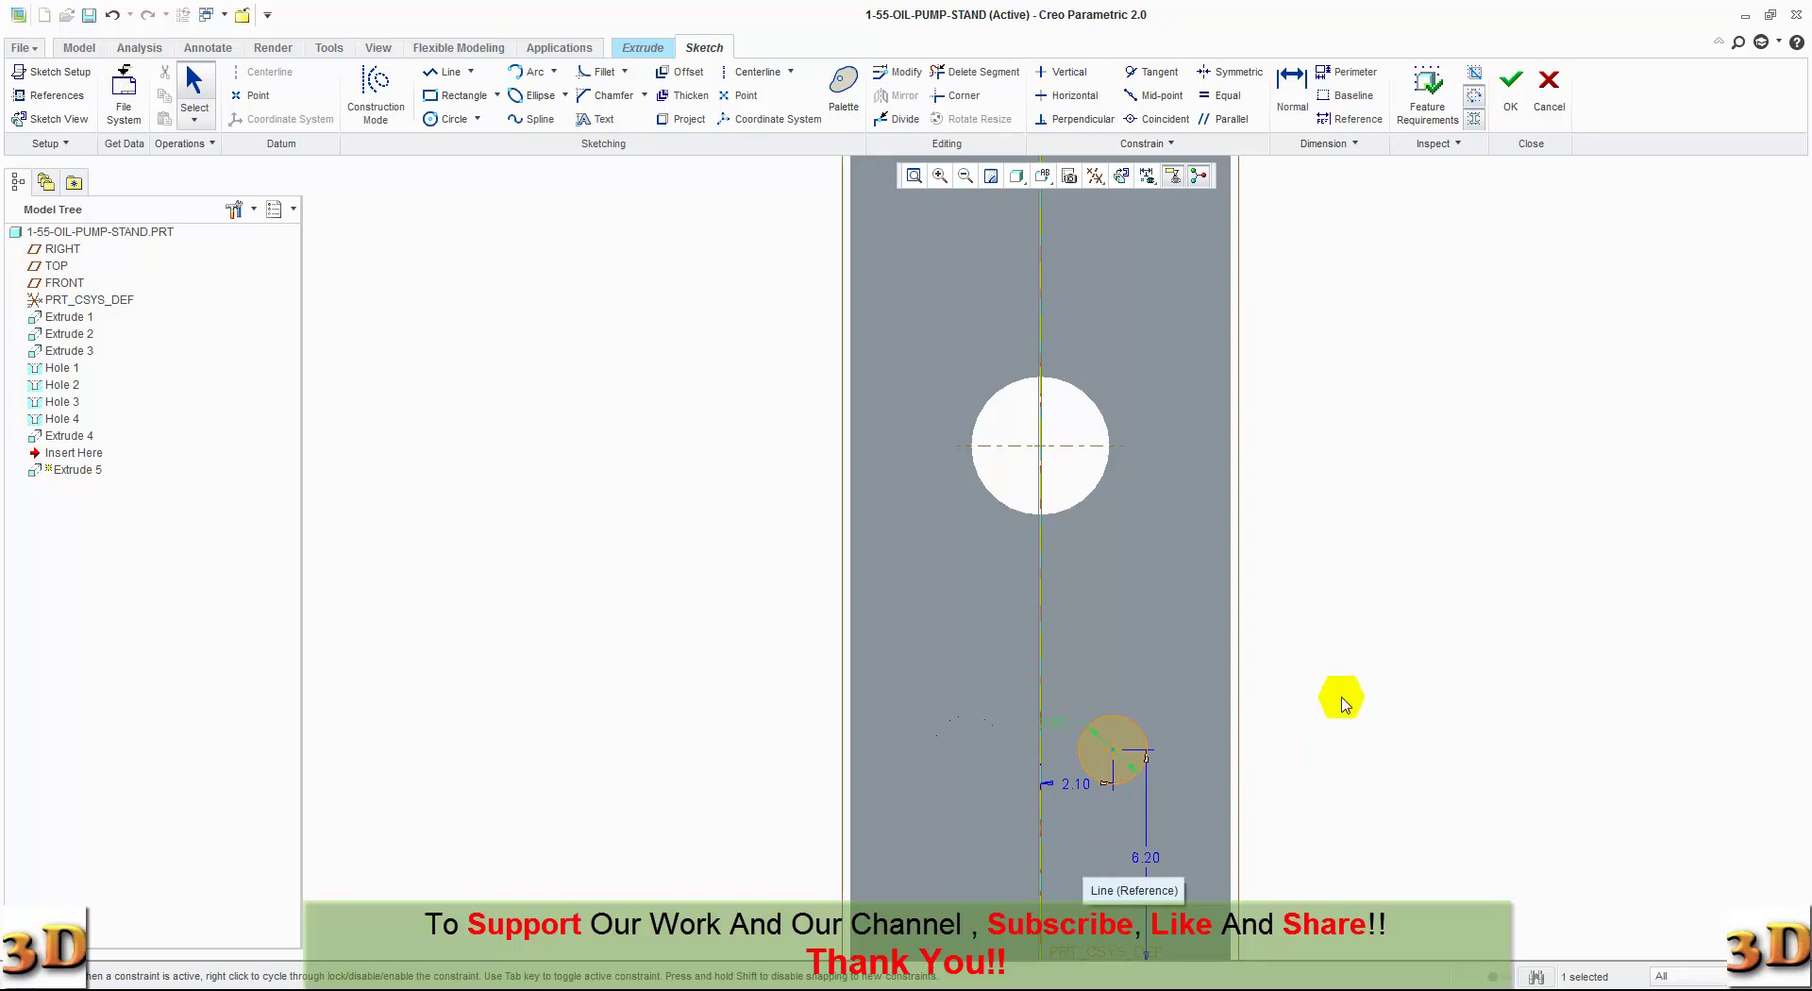
Step: Accept the circle sketch and cut it into the block up to the next surface as Extrude 5
{"action": "left_click", "coordinate": [1507, 109]}
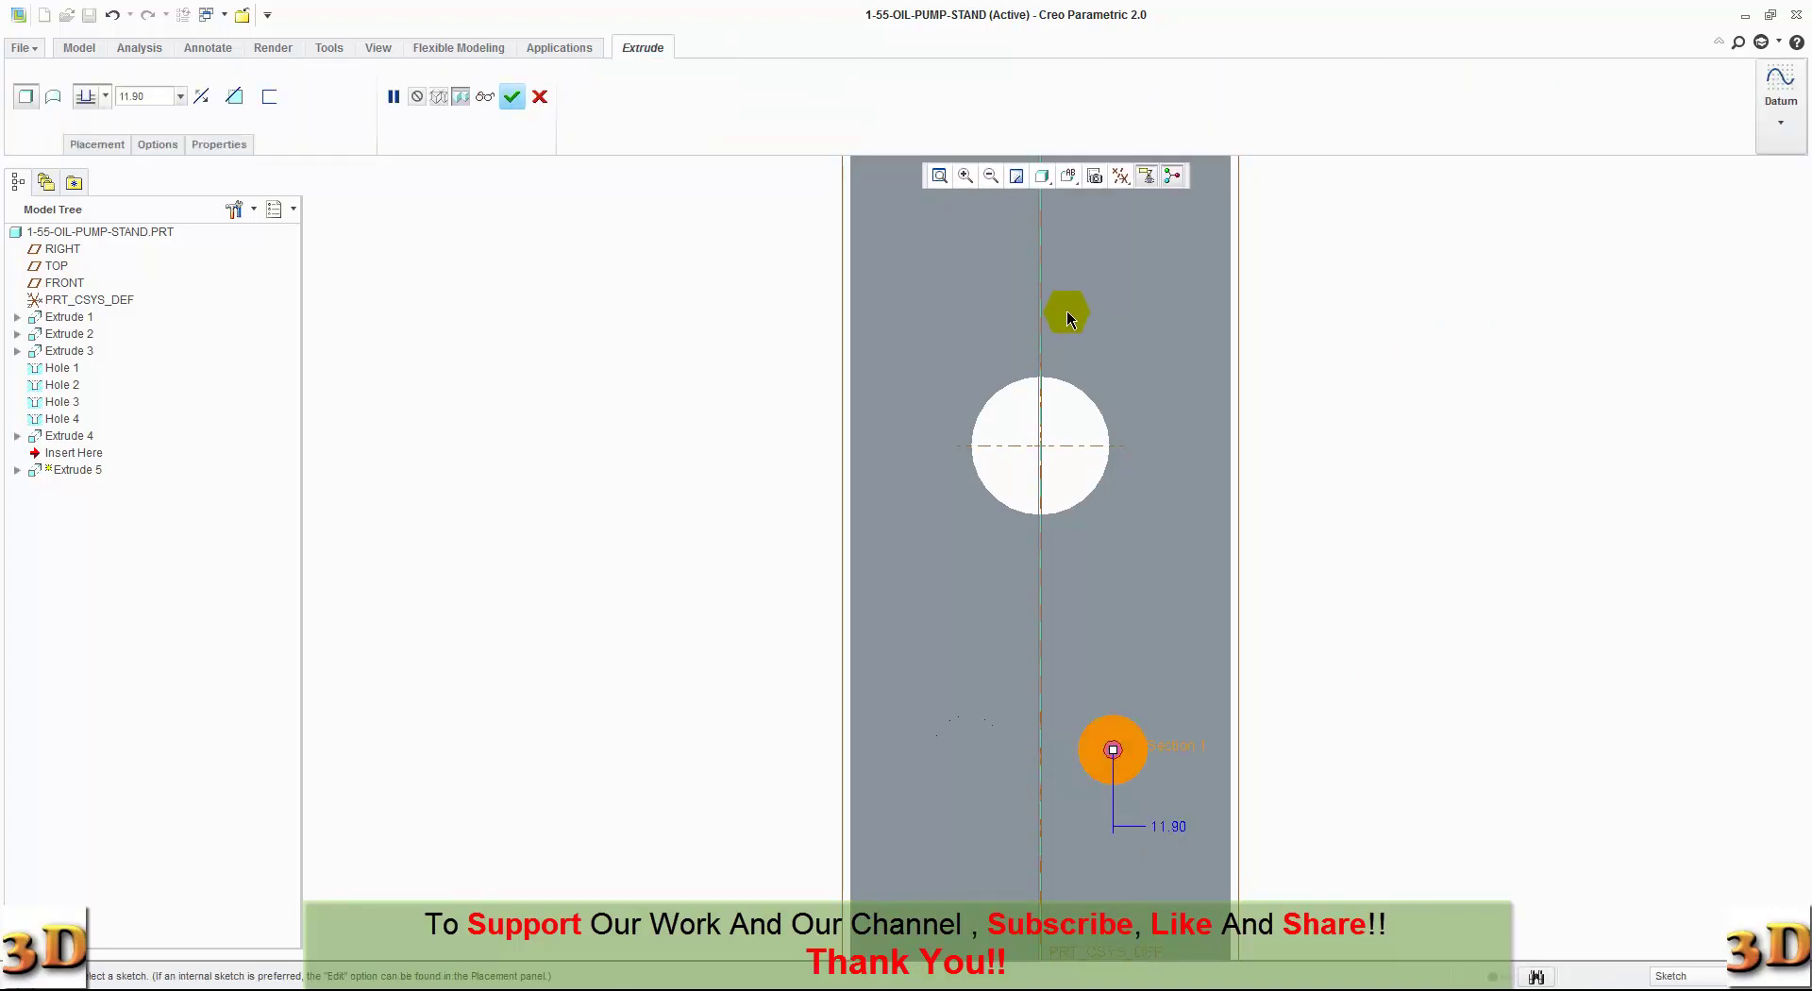
{"action": "left_click", "coordinate": [1069, 176]}
{"action": "left_click", "coordinate": [1076, 203]}
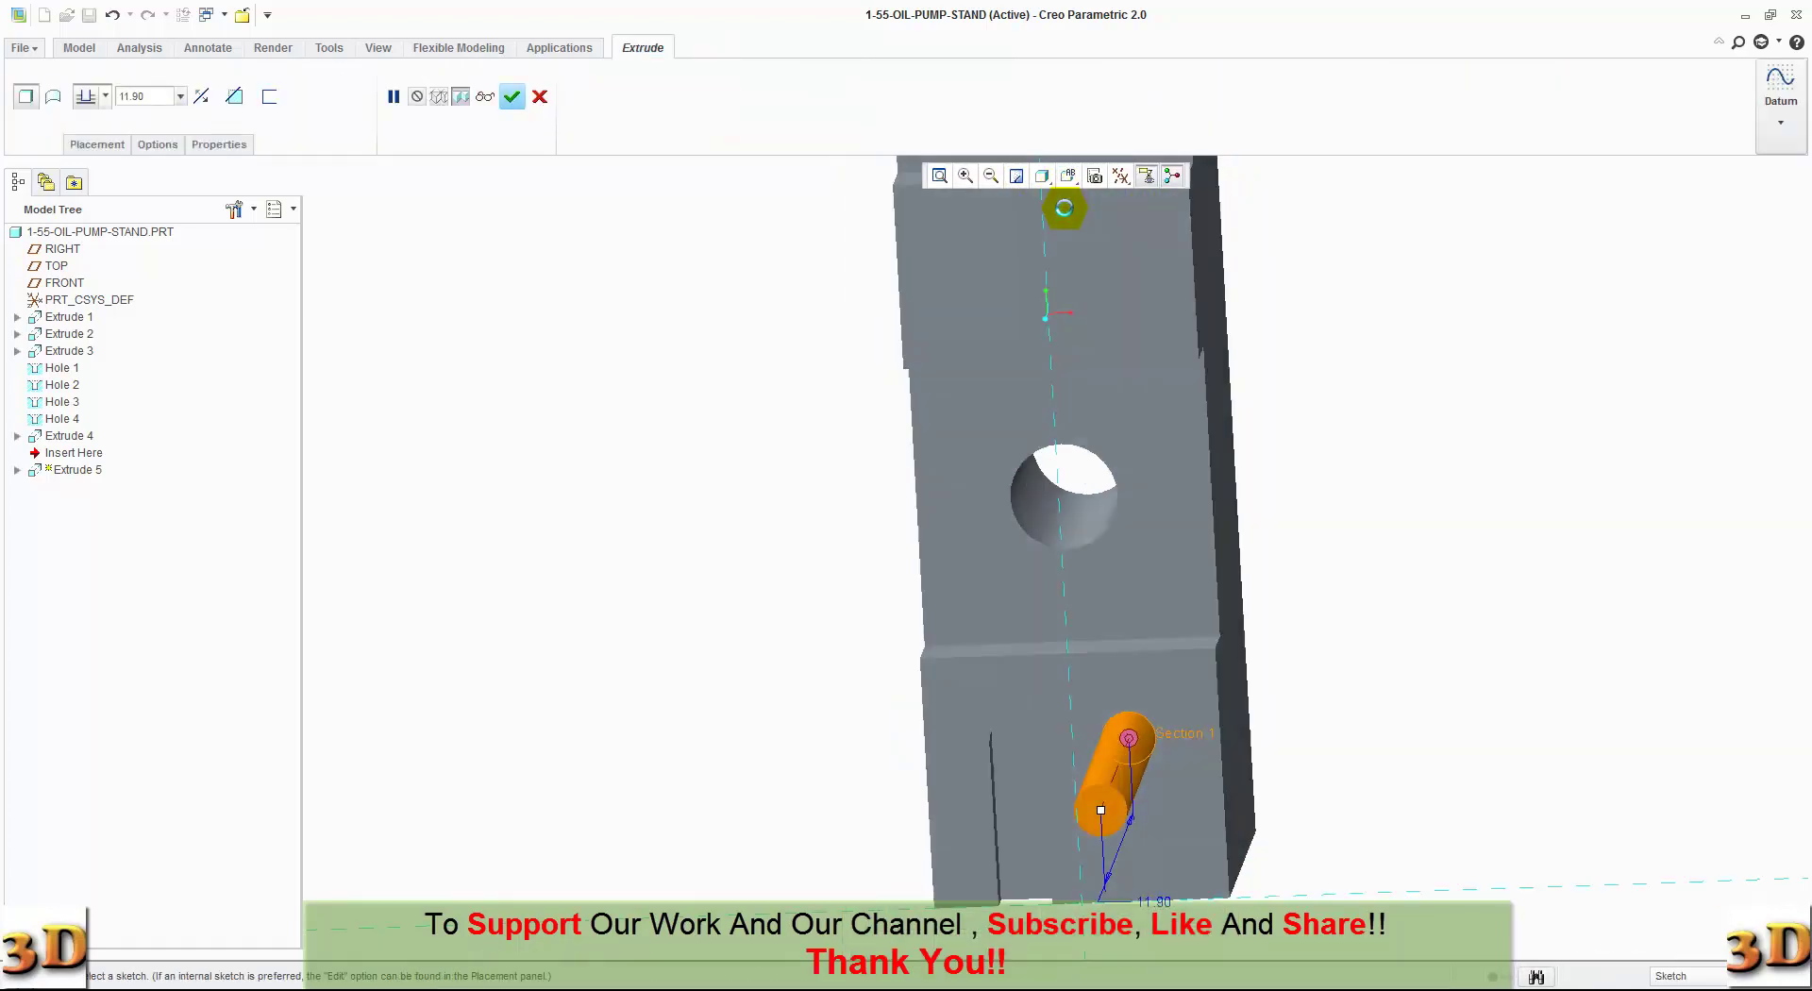
{"action": "left_click", "coordinate": [201, 96]}
{"action": "left_click", "coordinate": [234, 98]}
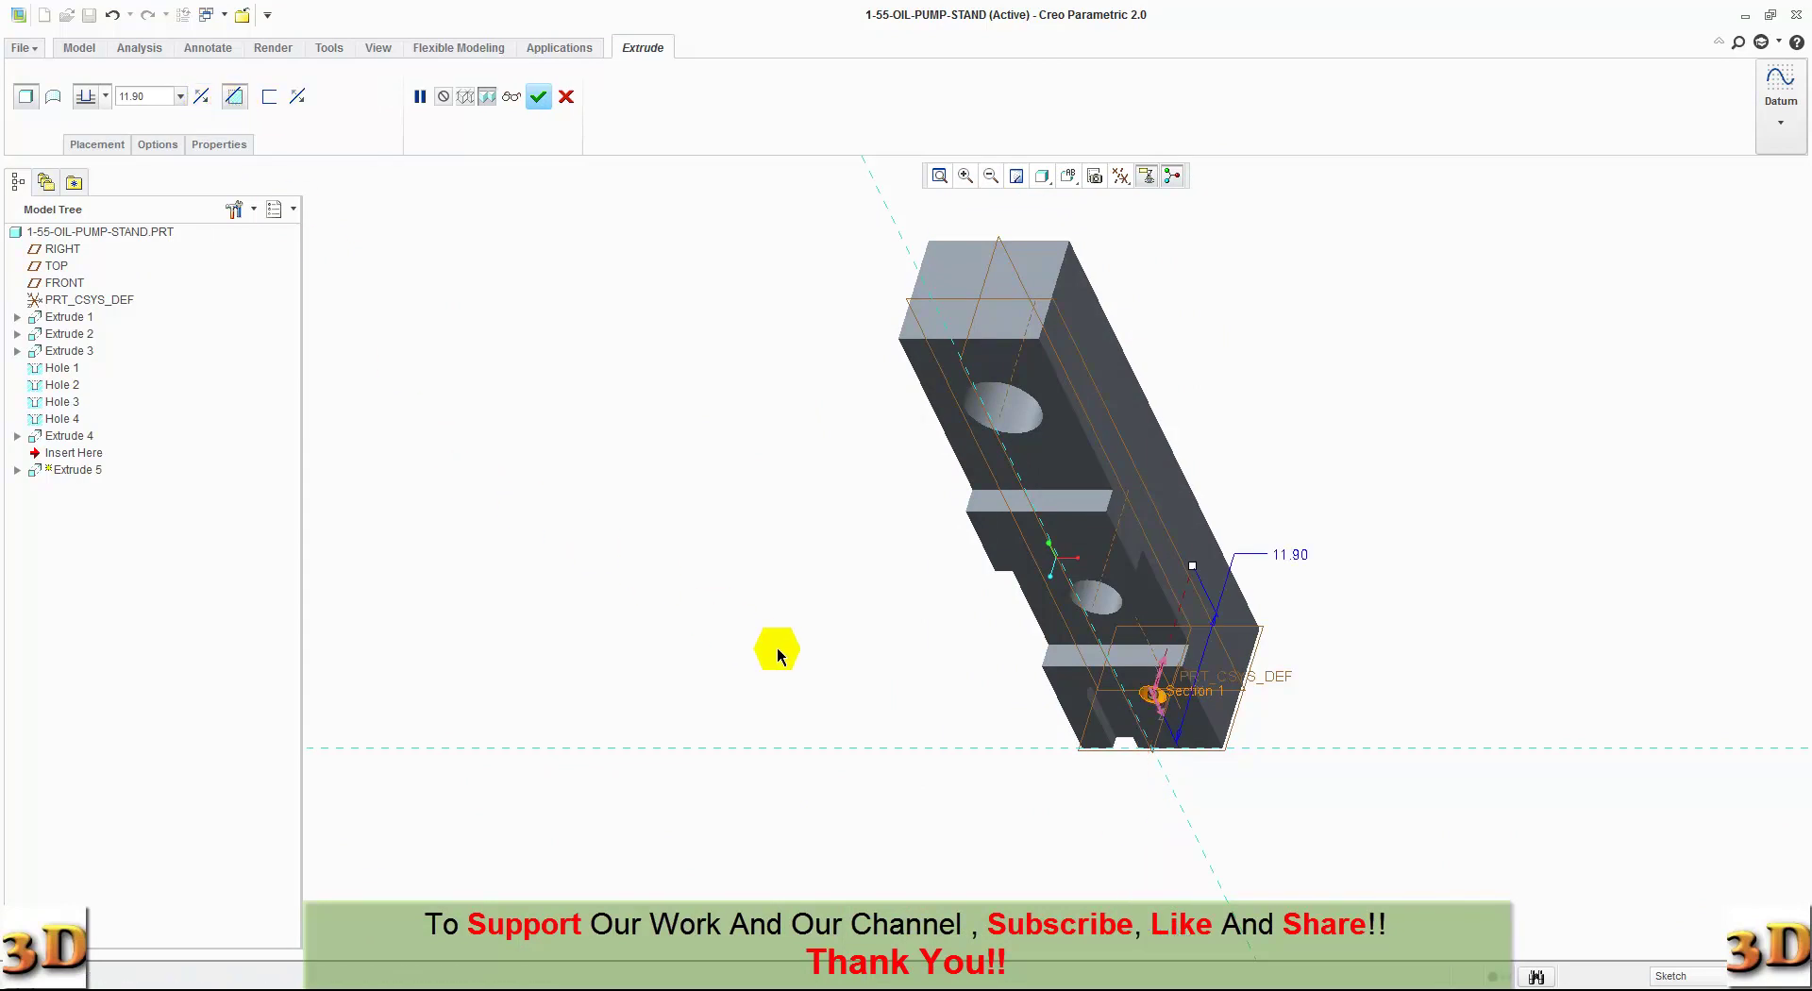
{"action": "scroll", "coordinate": [778, 648], "scroll_direction": "up", "scroll_amount": 1}
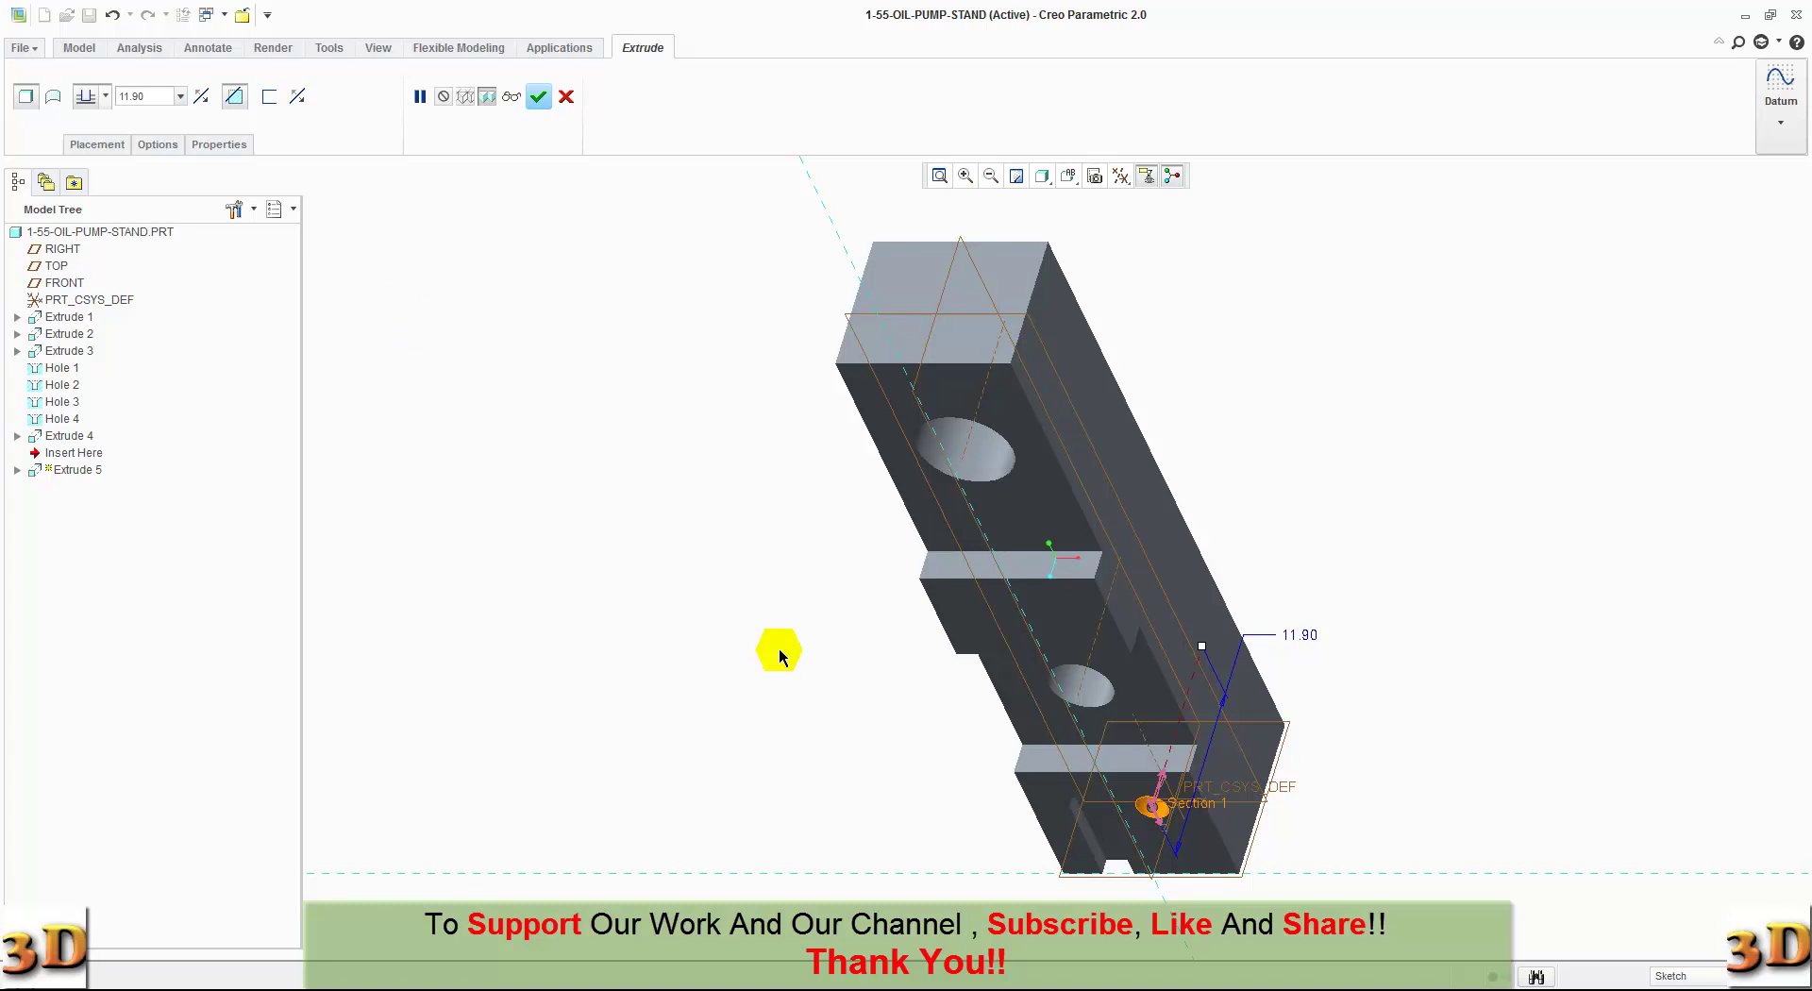
{"action": "left_click", "coordinate": [106, 98]}
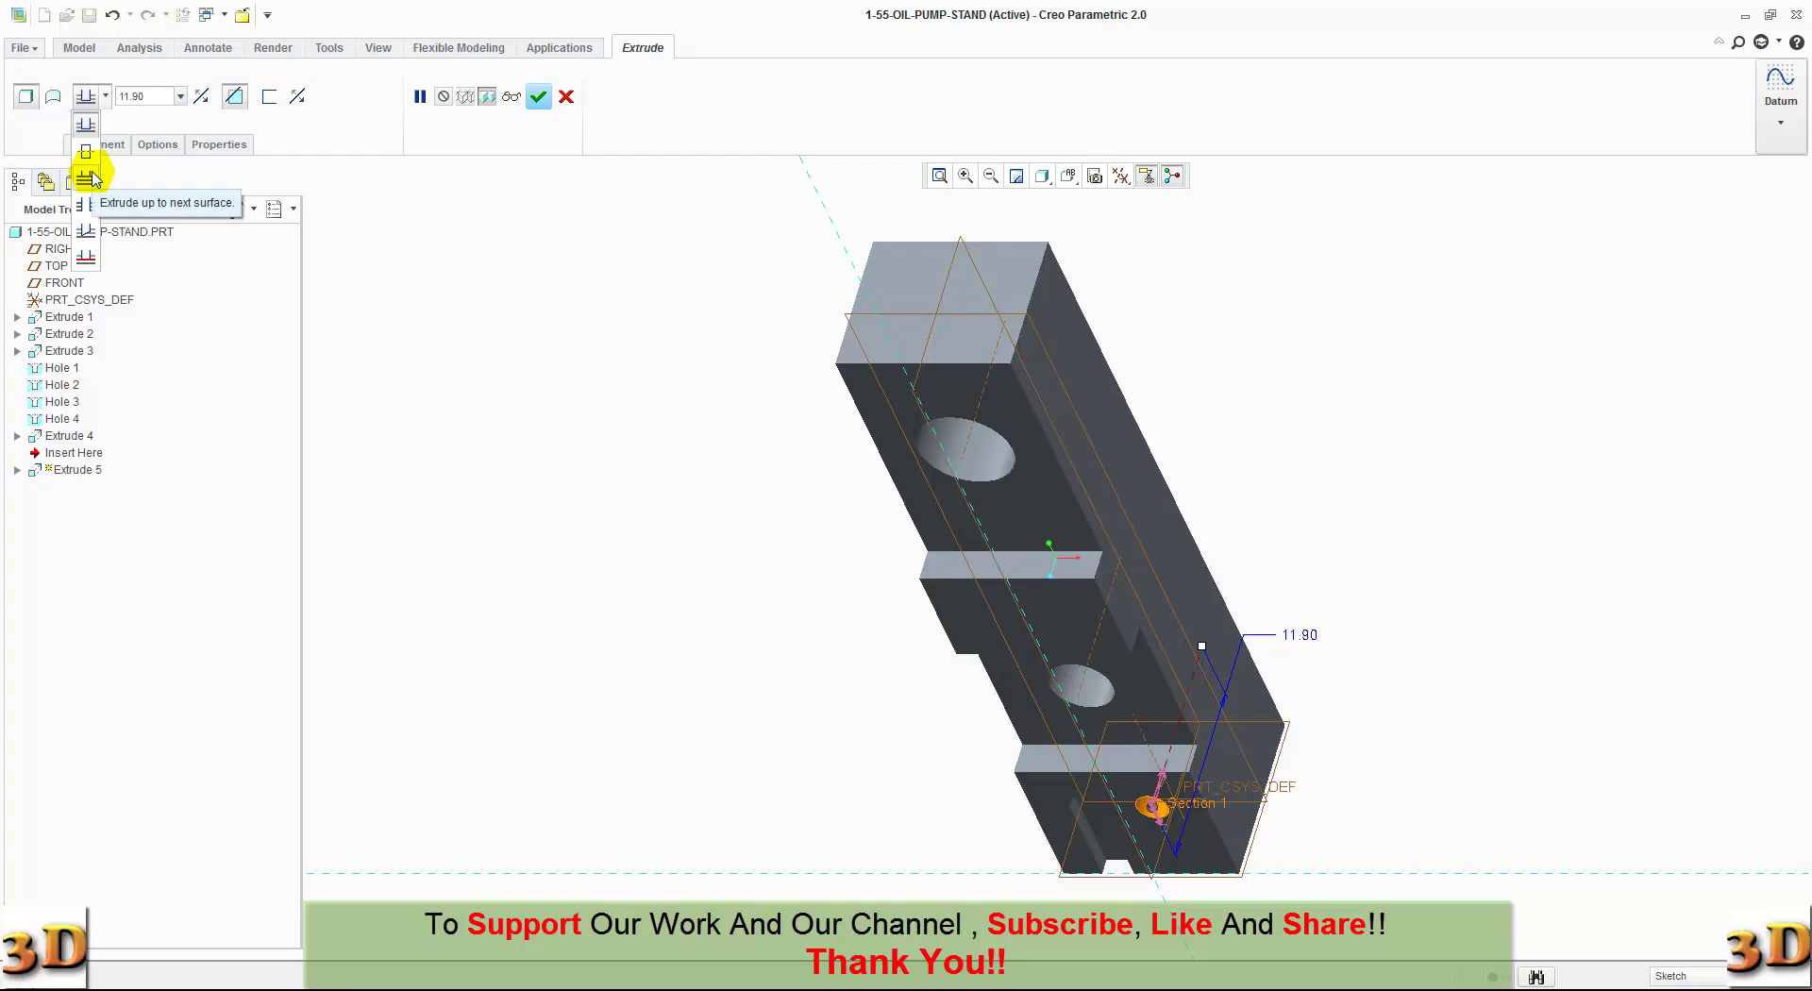
{"action": "left_click", "coordinate": [86, 178]}
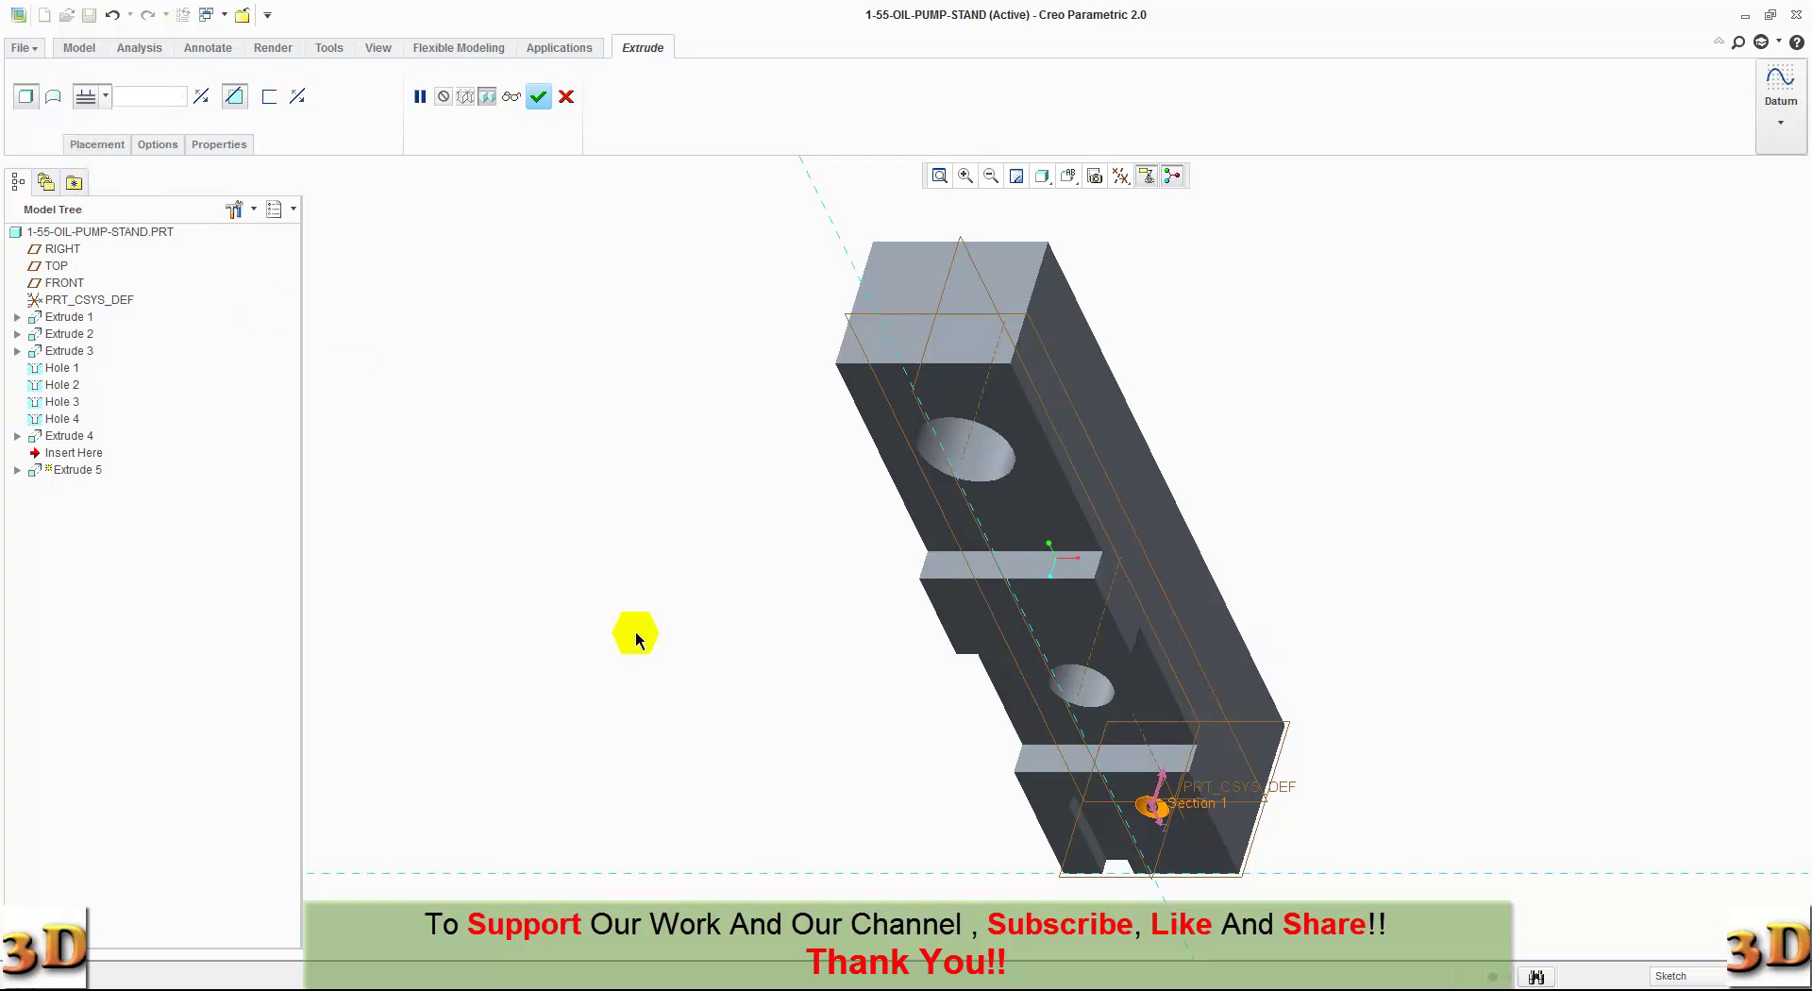
{"action": "mouse_move", "coordinate": [913, 800]}
{"action": "middle_mouse_down"}
{"action": "mouse_move", "coordinate": [800, 563]}
{"action": "mouse_move", "coordinate": [838, 672]}
{"action": "middle_mouse_up"}
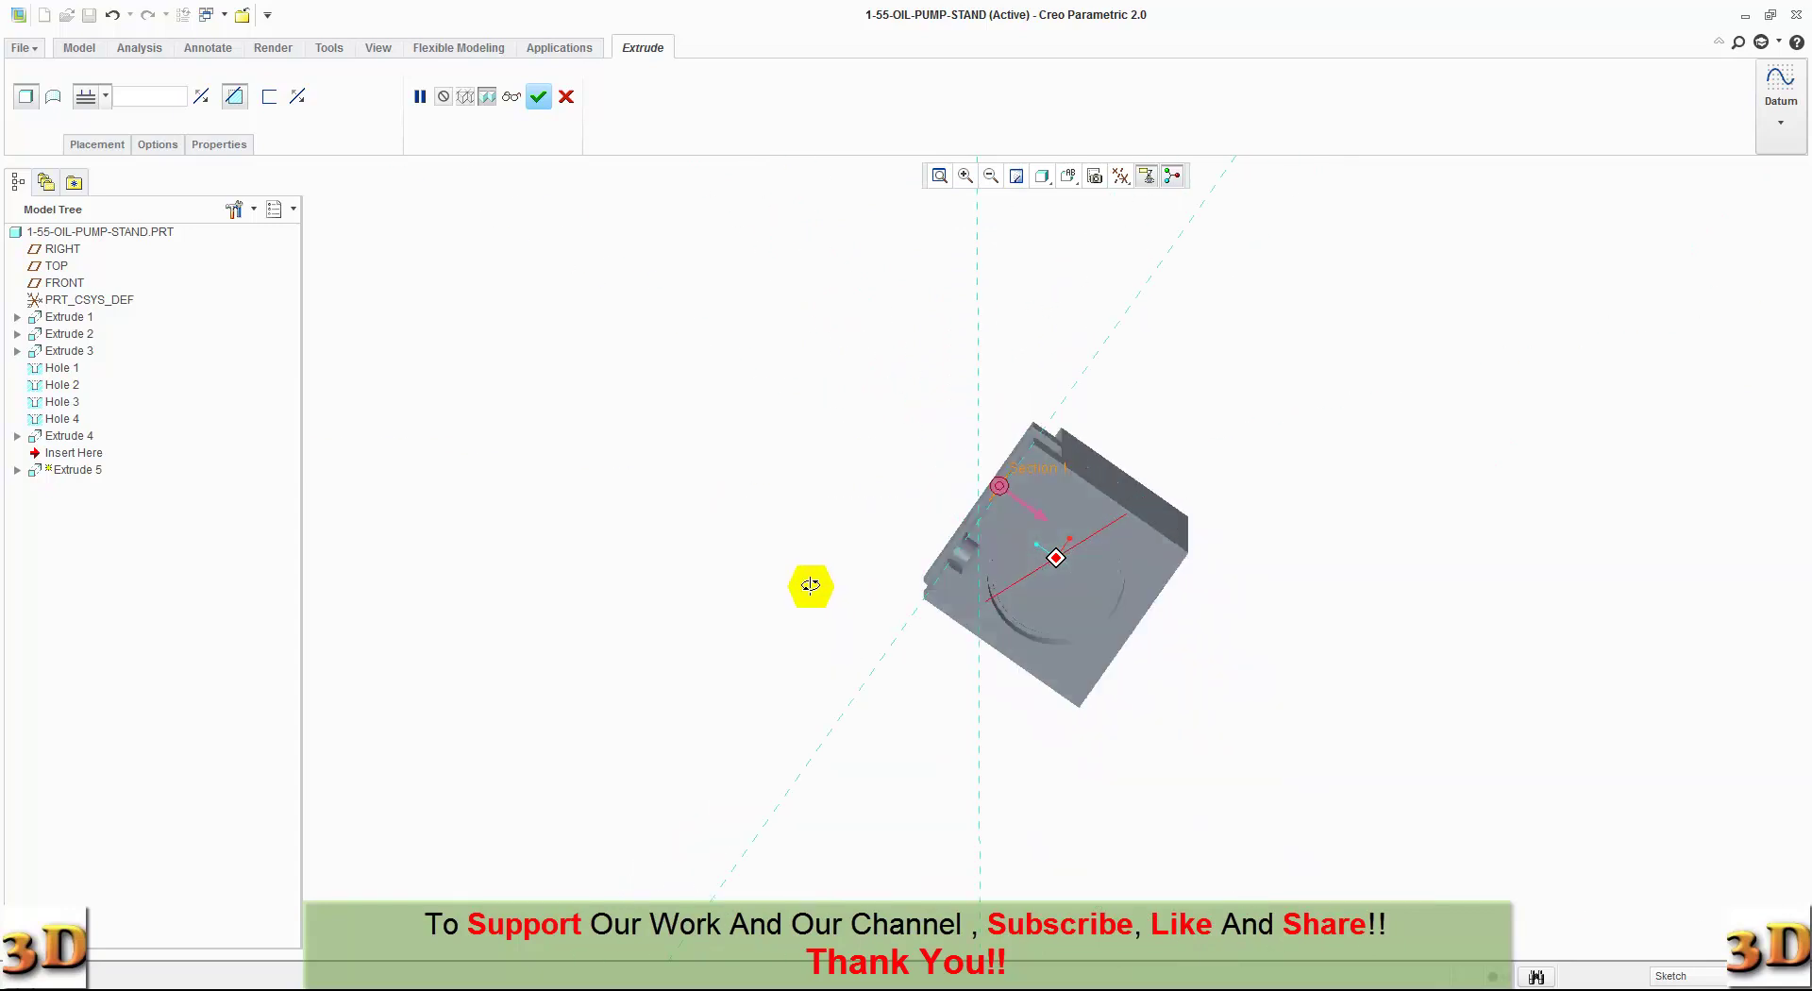
{"action": "left_click", "coordinate": [1068, 176]}
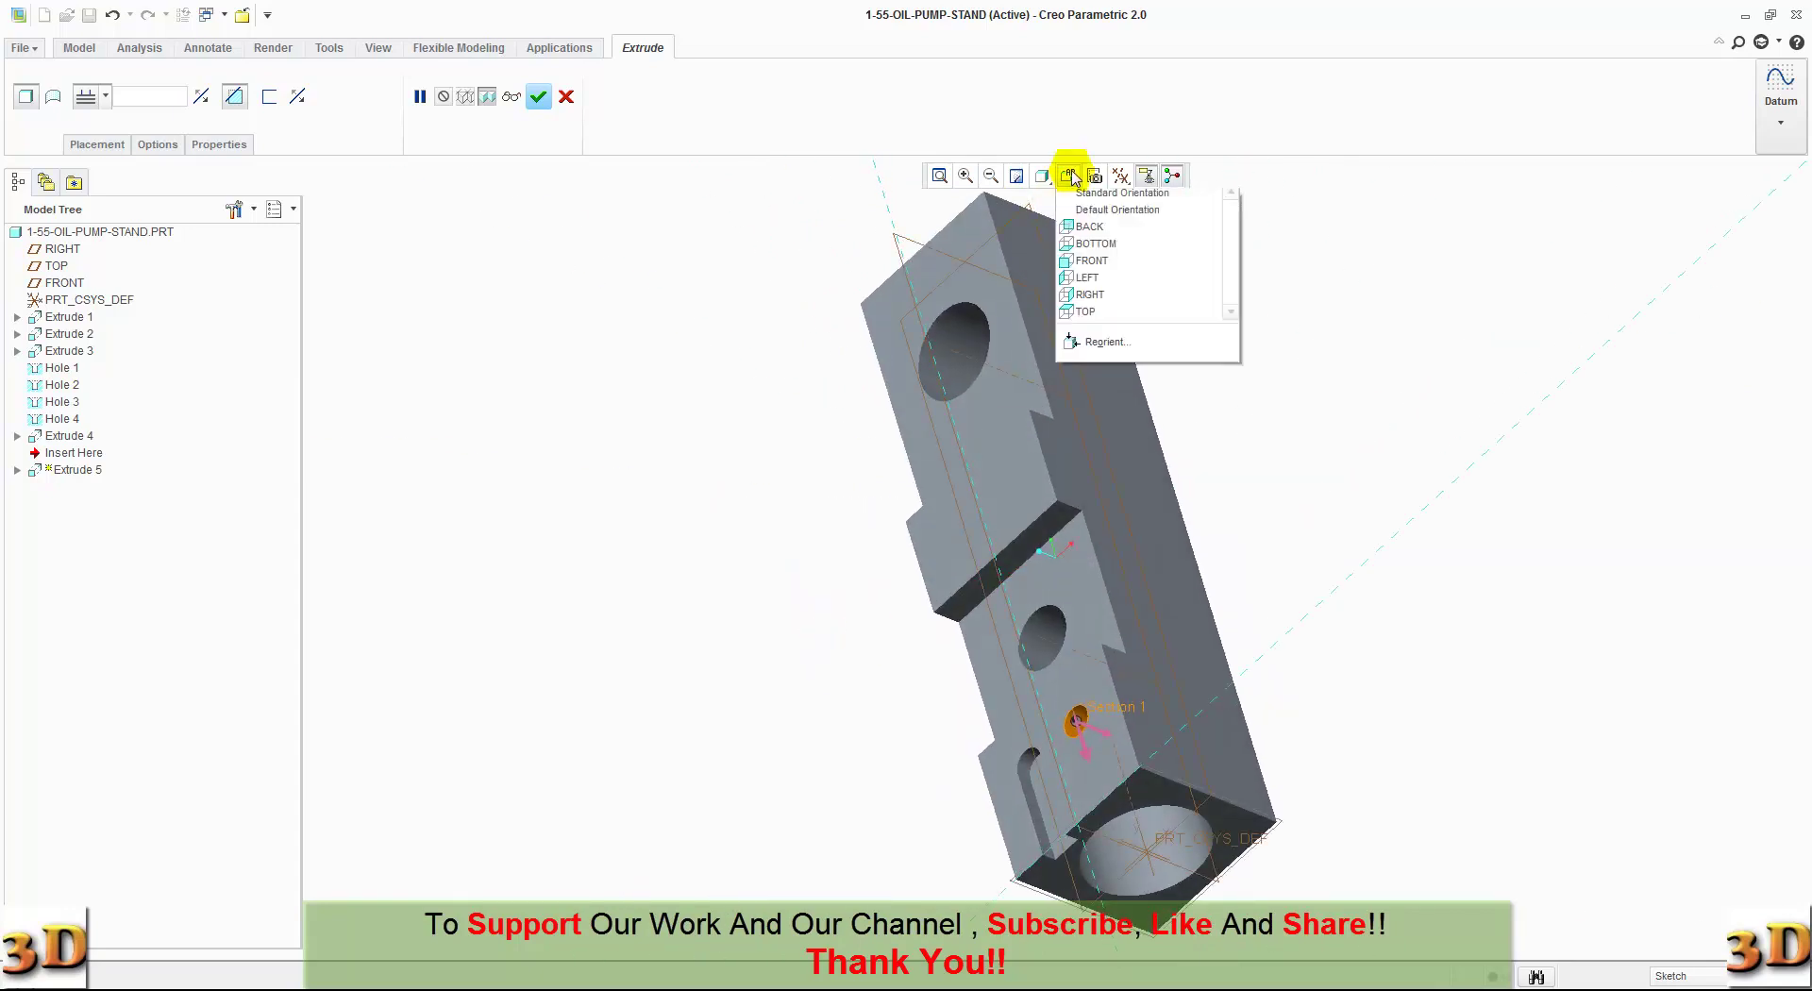
{"action": "left_click", "coordinate": [1095, 199]}
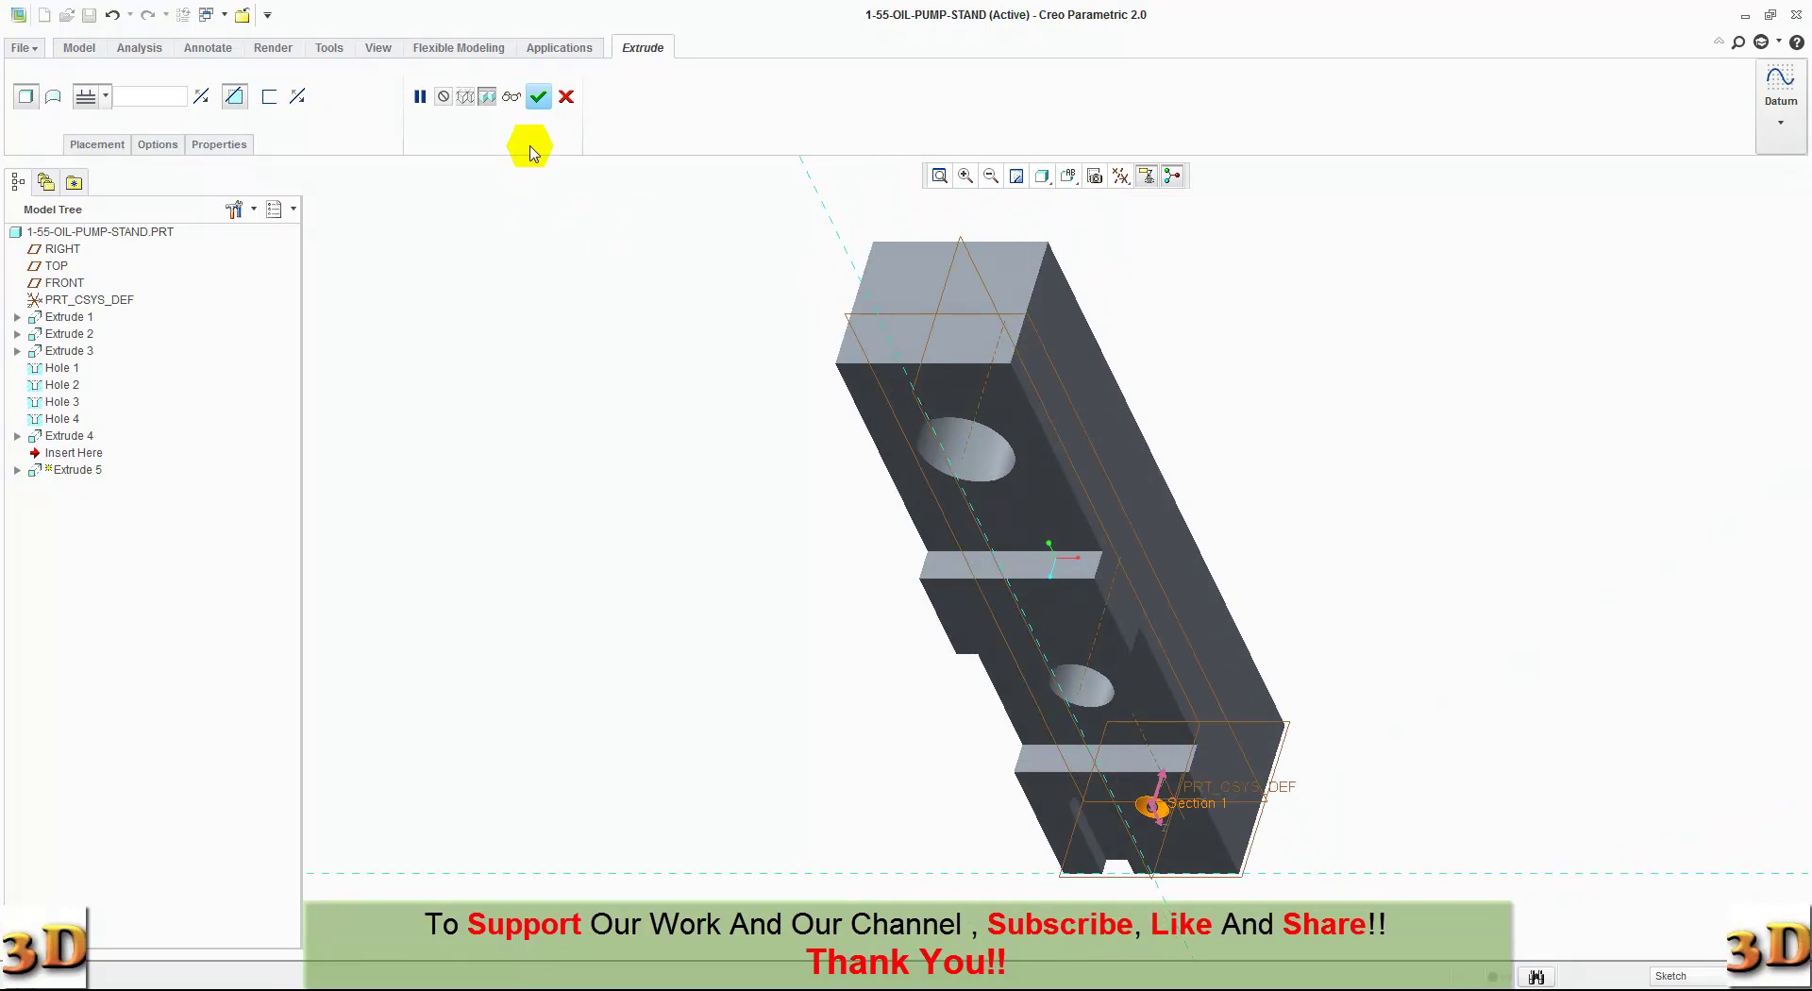
{"action": "left_click", "coordinate": [538, 96]}
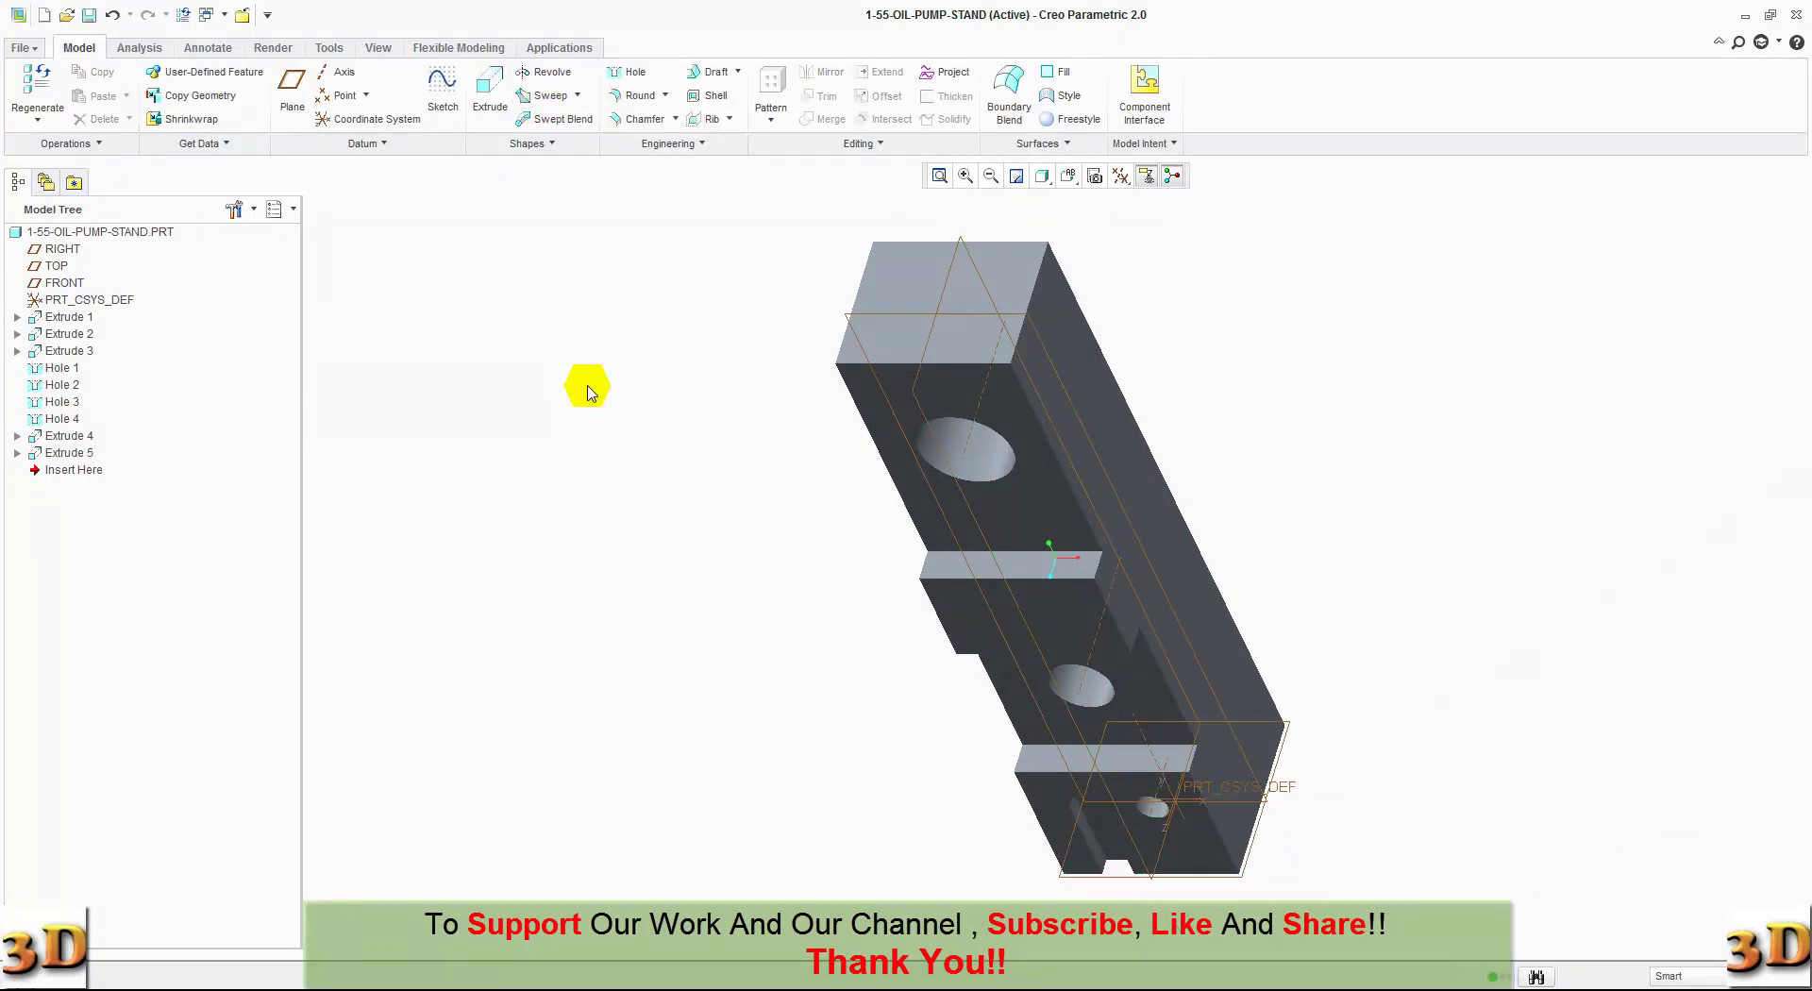
Step: Start Extrude 6 sketched on the block's top face, viewed straight on
{"action": "left_click", "coordinate": [489, 87]}
{"action": "mouse_move", "coordinate": [778, 616]}
{"action": "middle_mouse_down"}
{"action": "mouse_move", "coordinate": [772, 593]}
{"action": "mouse_move", "coordinate": [691, 695]}
{"action": "middle_mouse_up"}
{"action": "left_click", "coordinate": [1144, 531]}
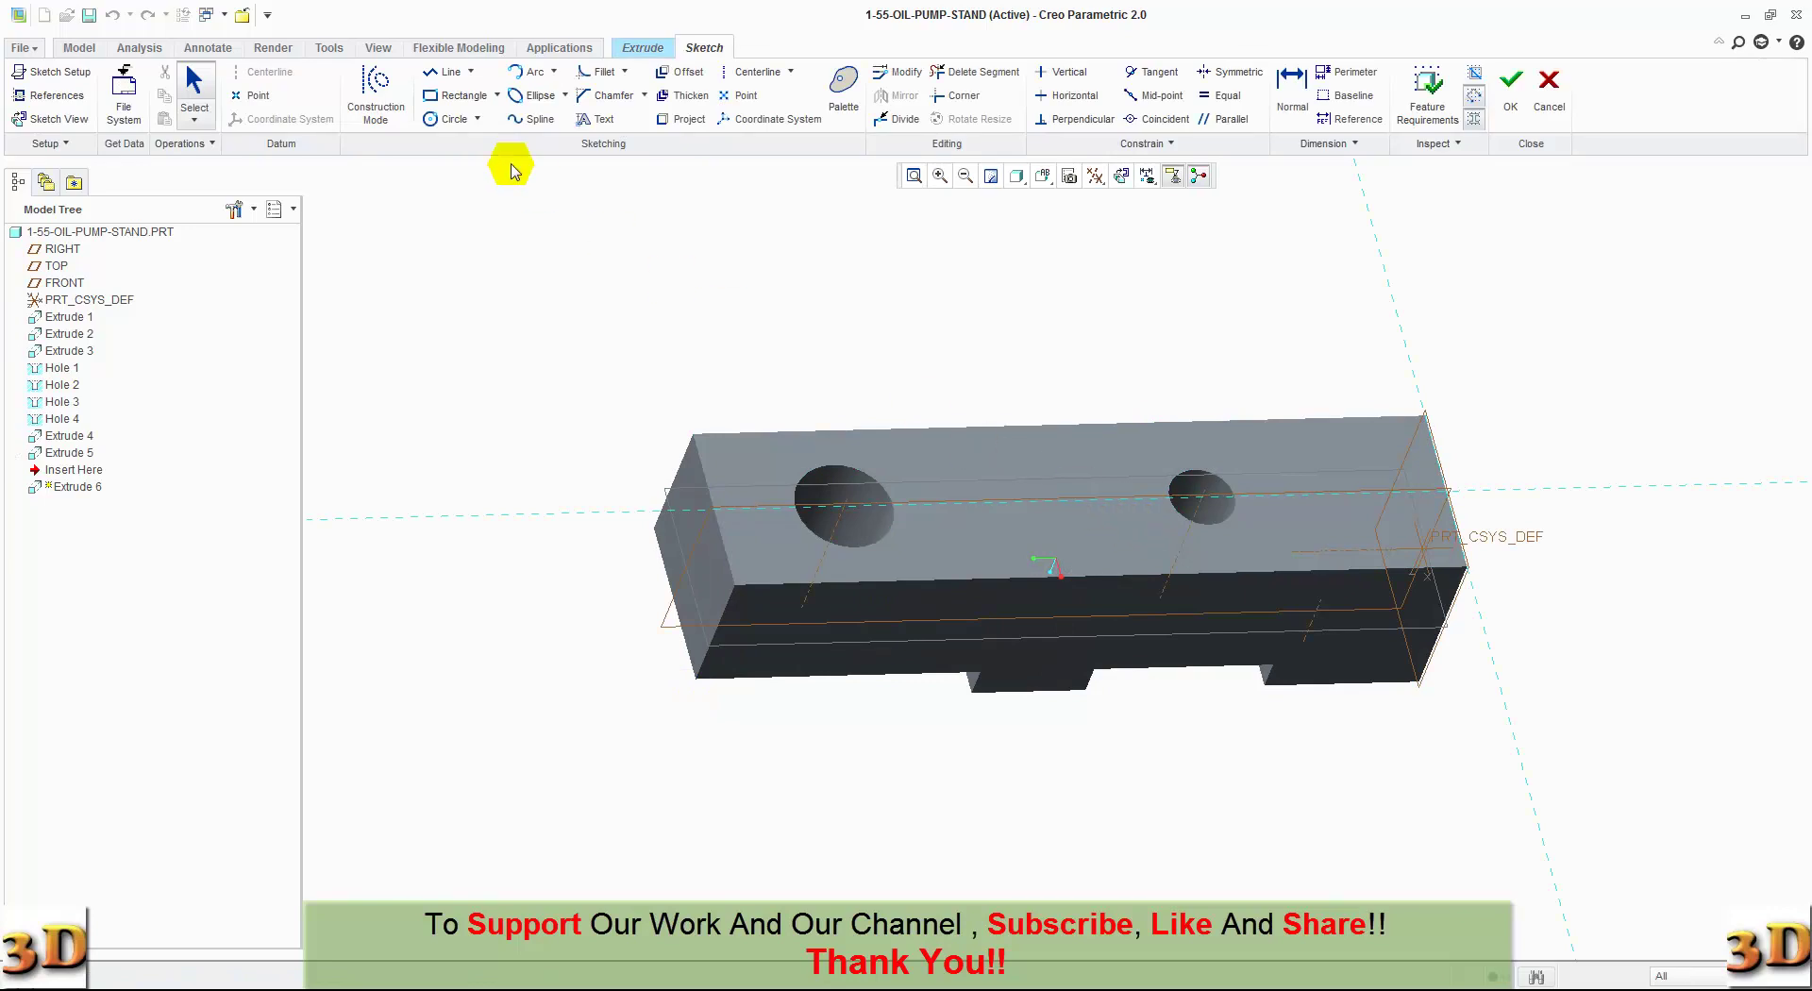
{"action": "left_click", "coordinate": [444, 119]}
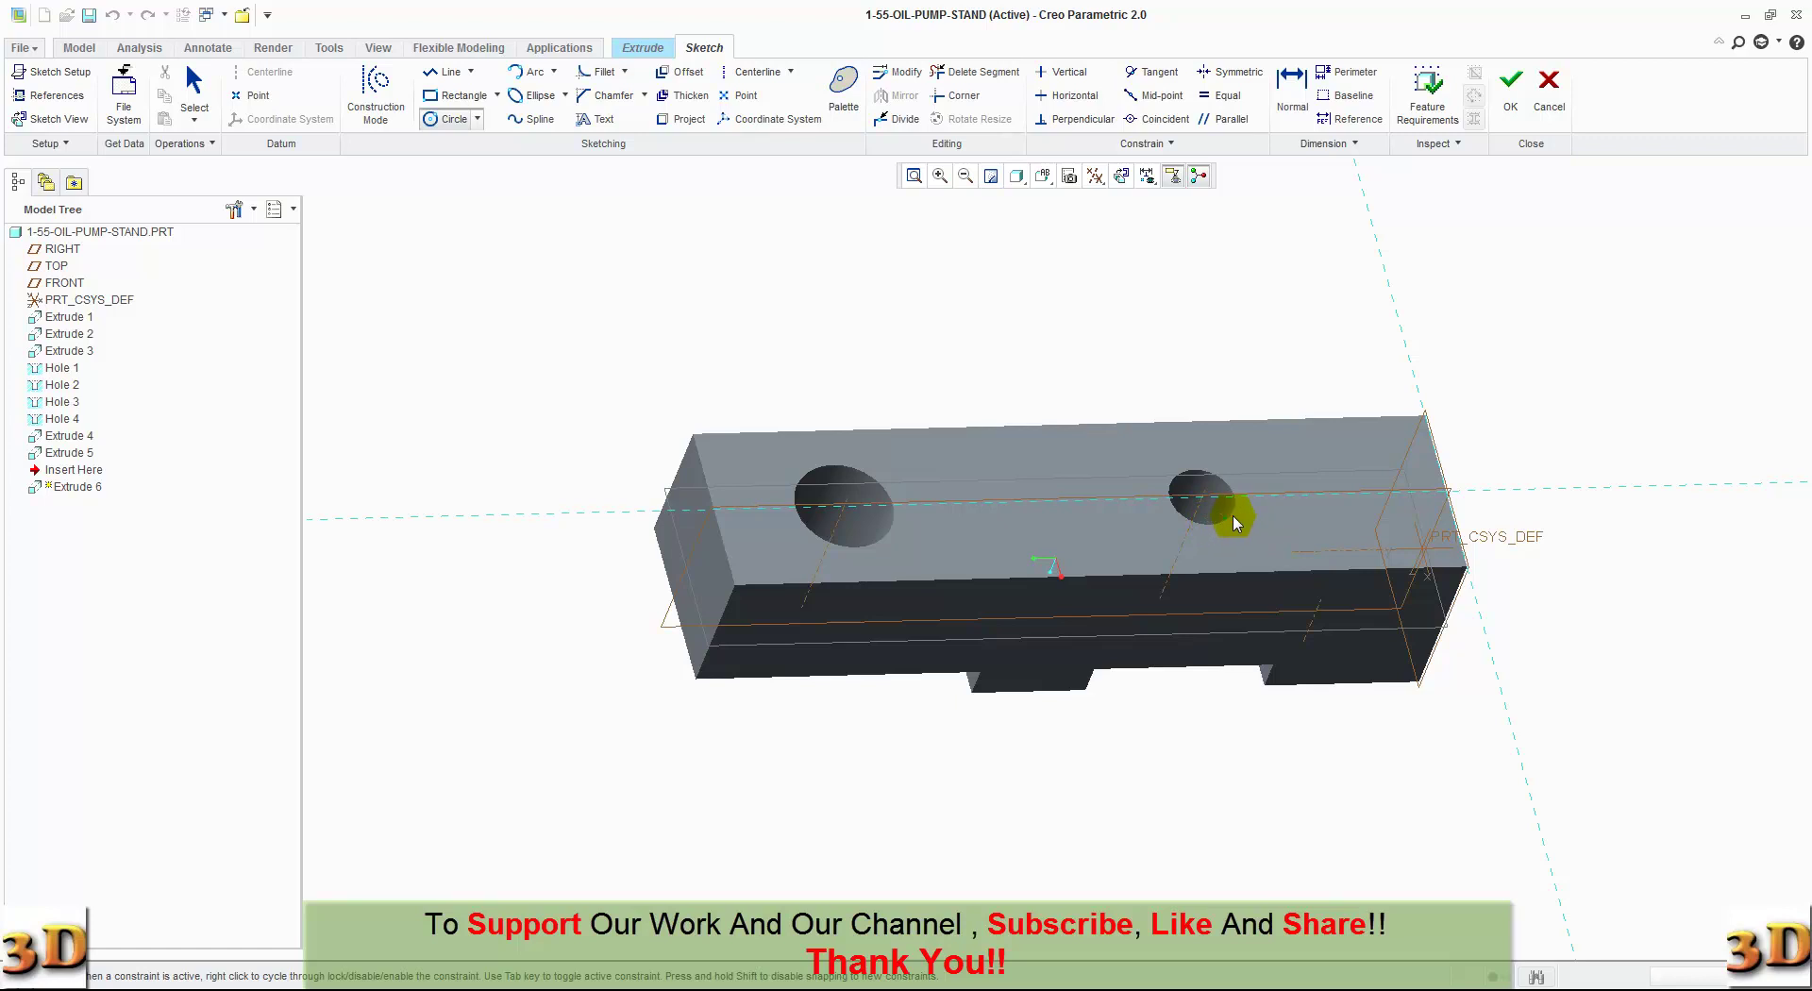
{"action": "key", "text": "super"}
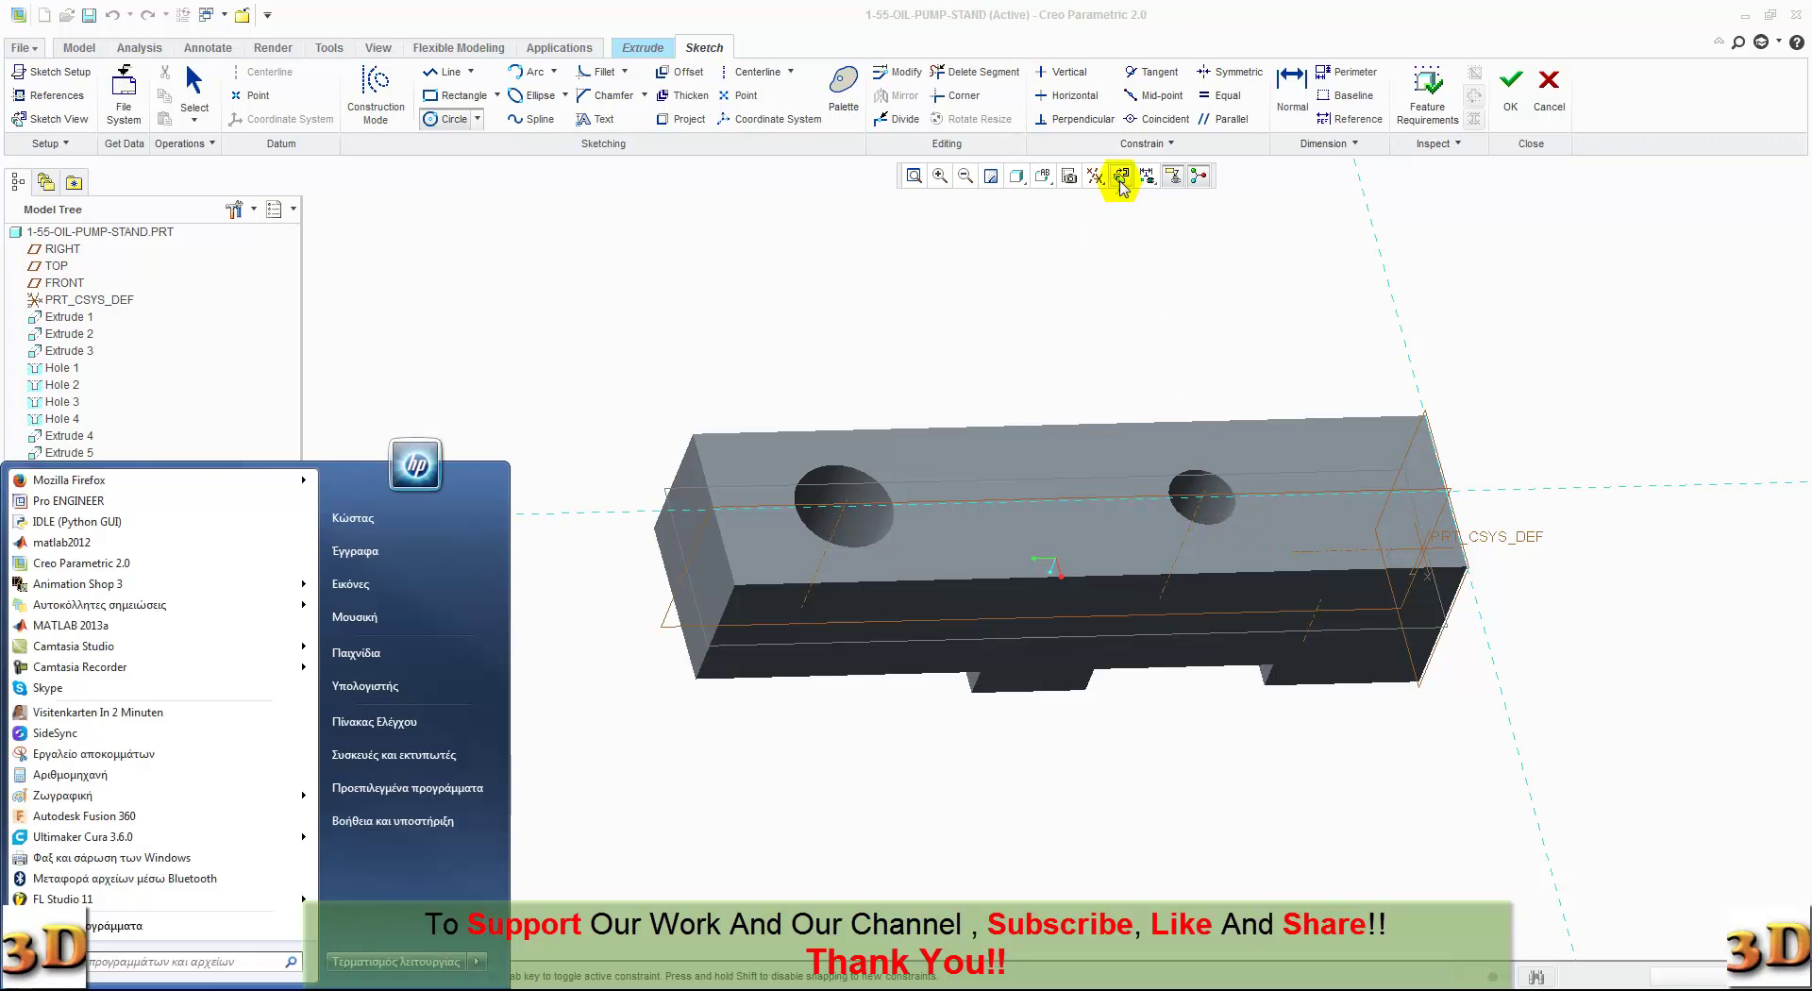
{"action": "left_click", "coordinate": [1121, 179]}
{"action": "left_click", "coordinate": [1121, 179]}
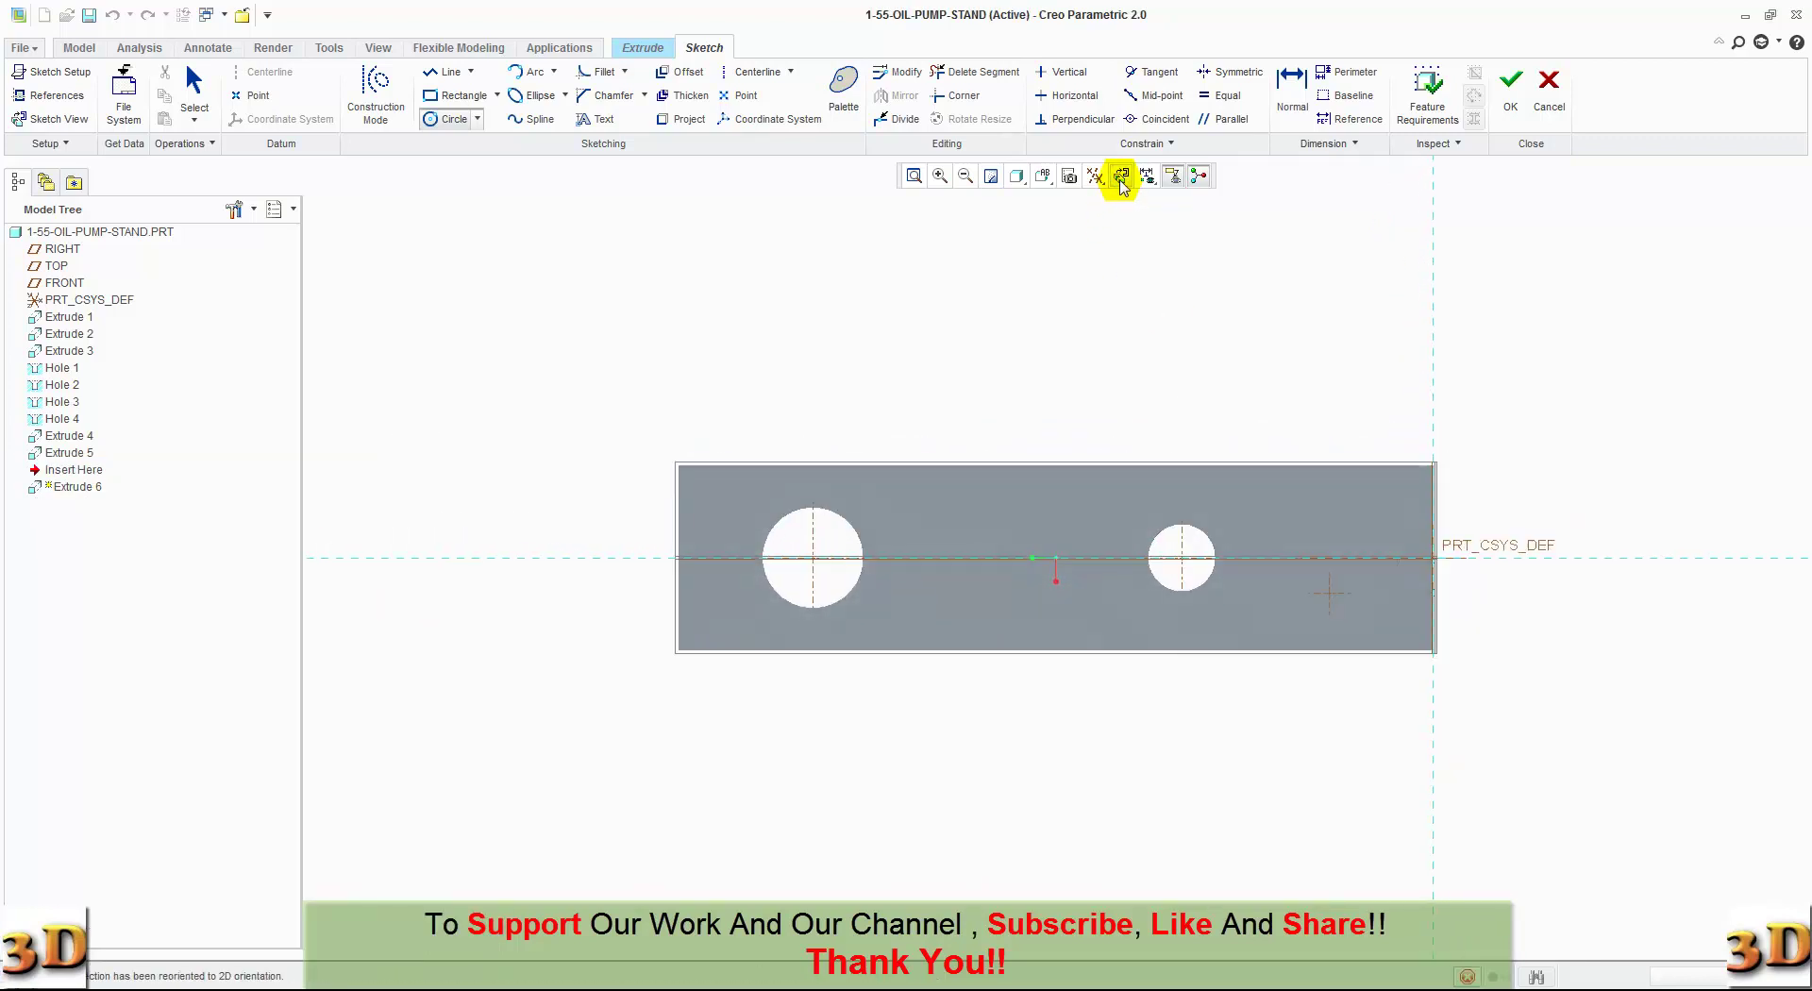
Step: Draw a circle concentric with the smaller hole and set its size to 9
{"action": "left_click", "coordinate": [1181, 558]}
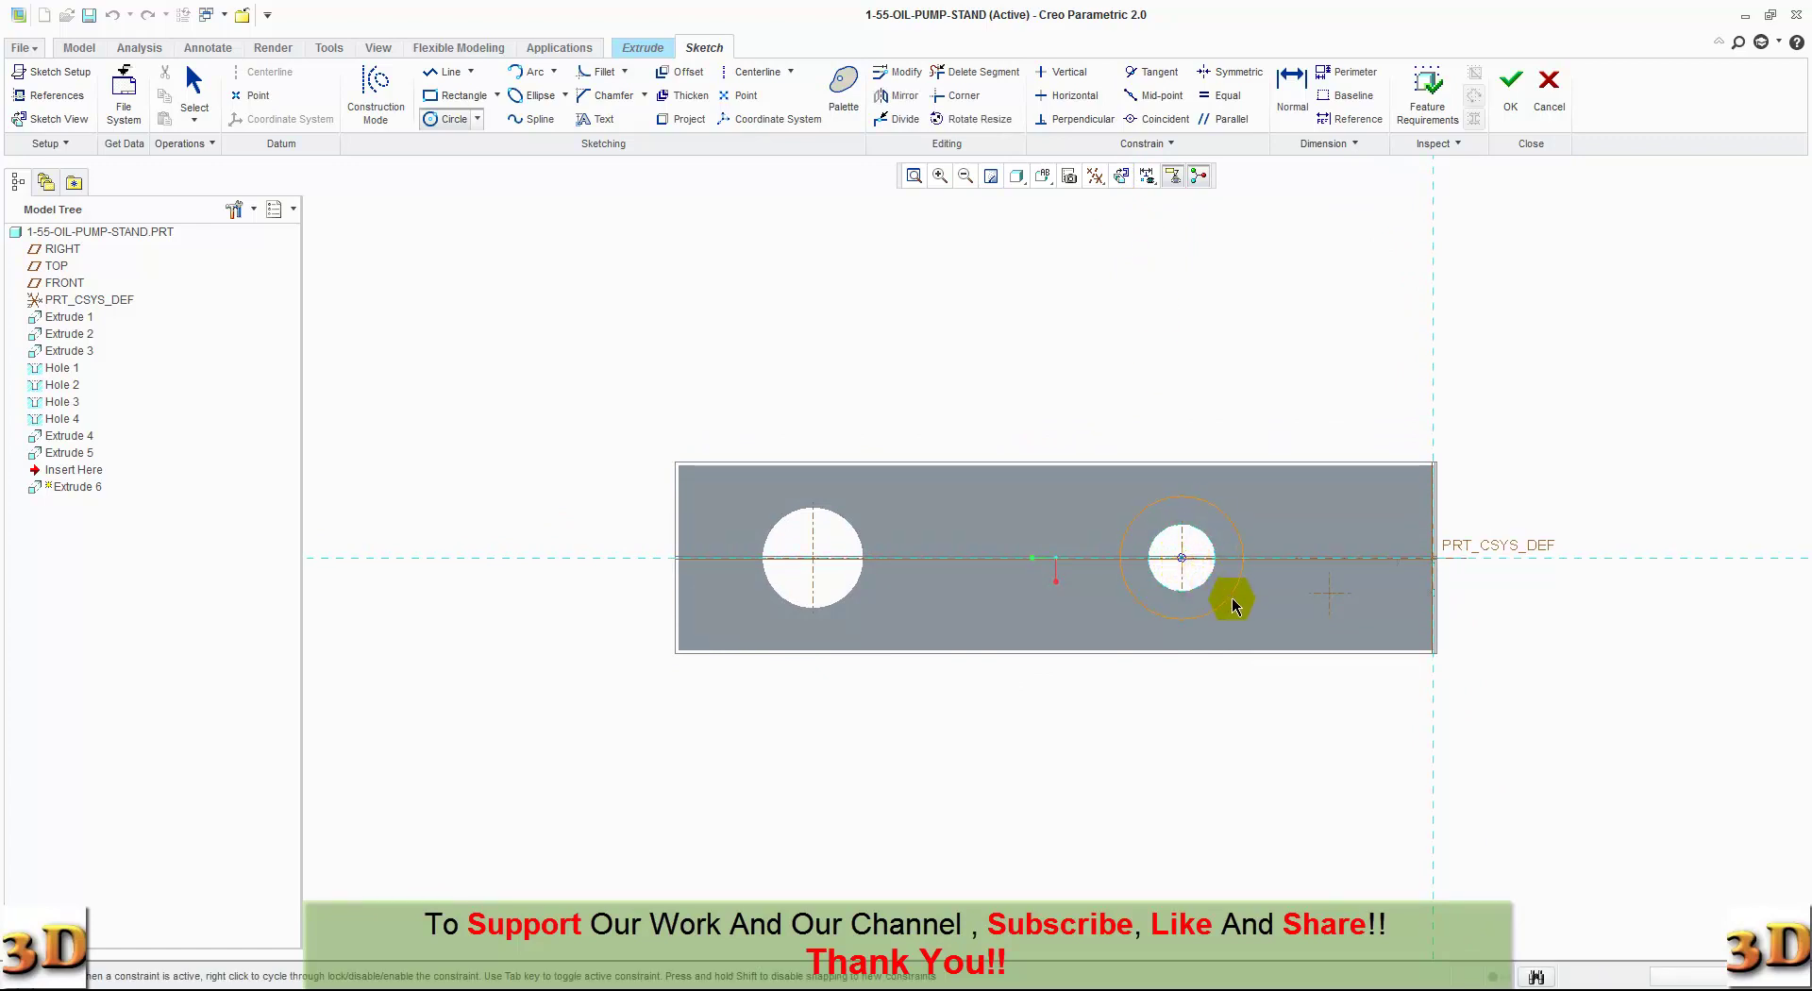
{"action": "left_click", "coordinate": [1284, 615]}
{"action": "middle_click", "coordinate": [1283, 615]}
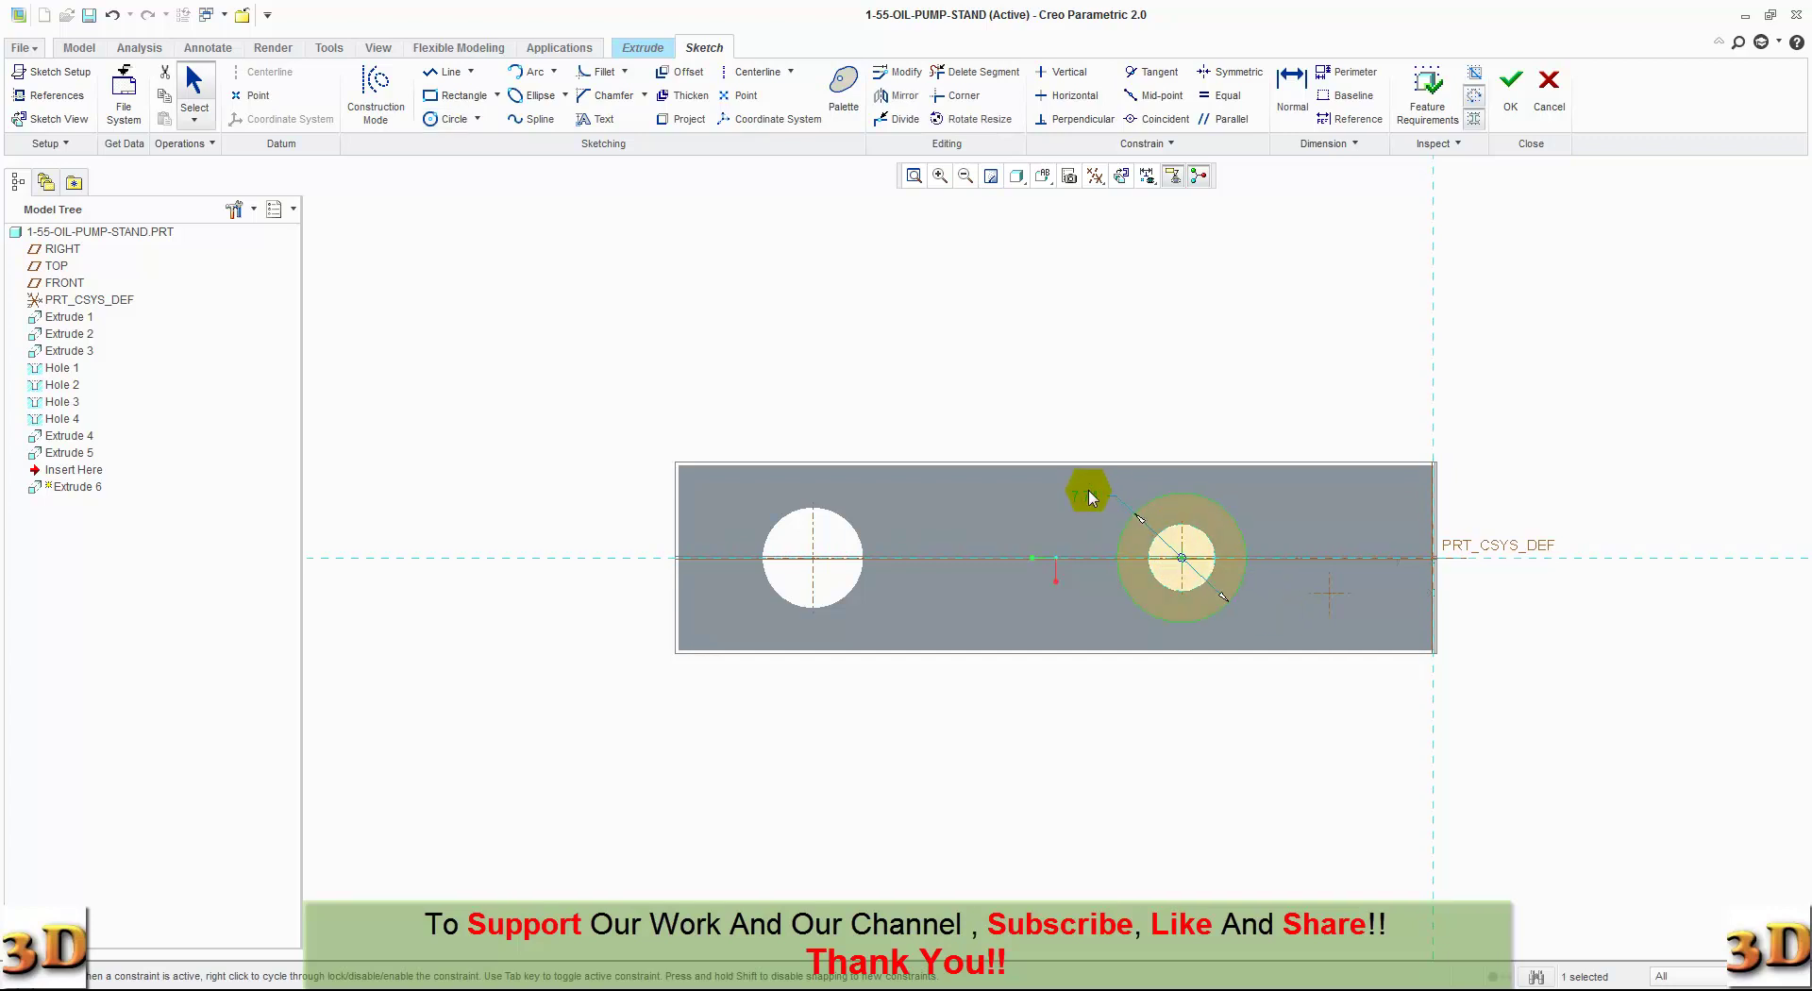
{"action": "double_click", "coordinate": [1089, 500]}
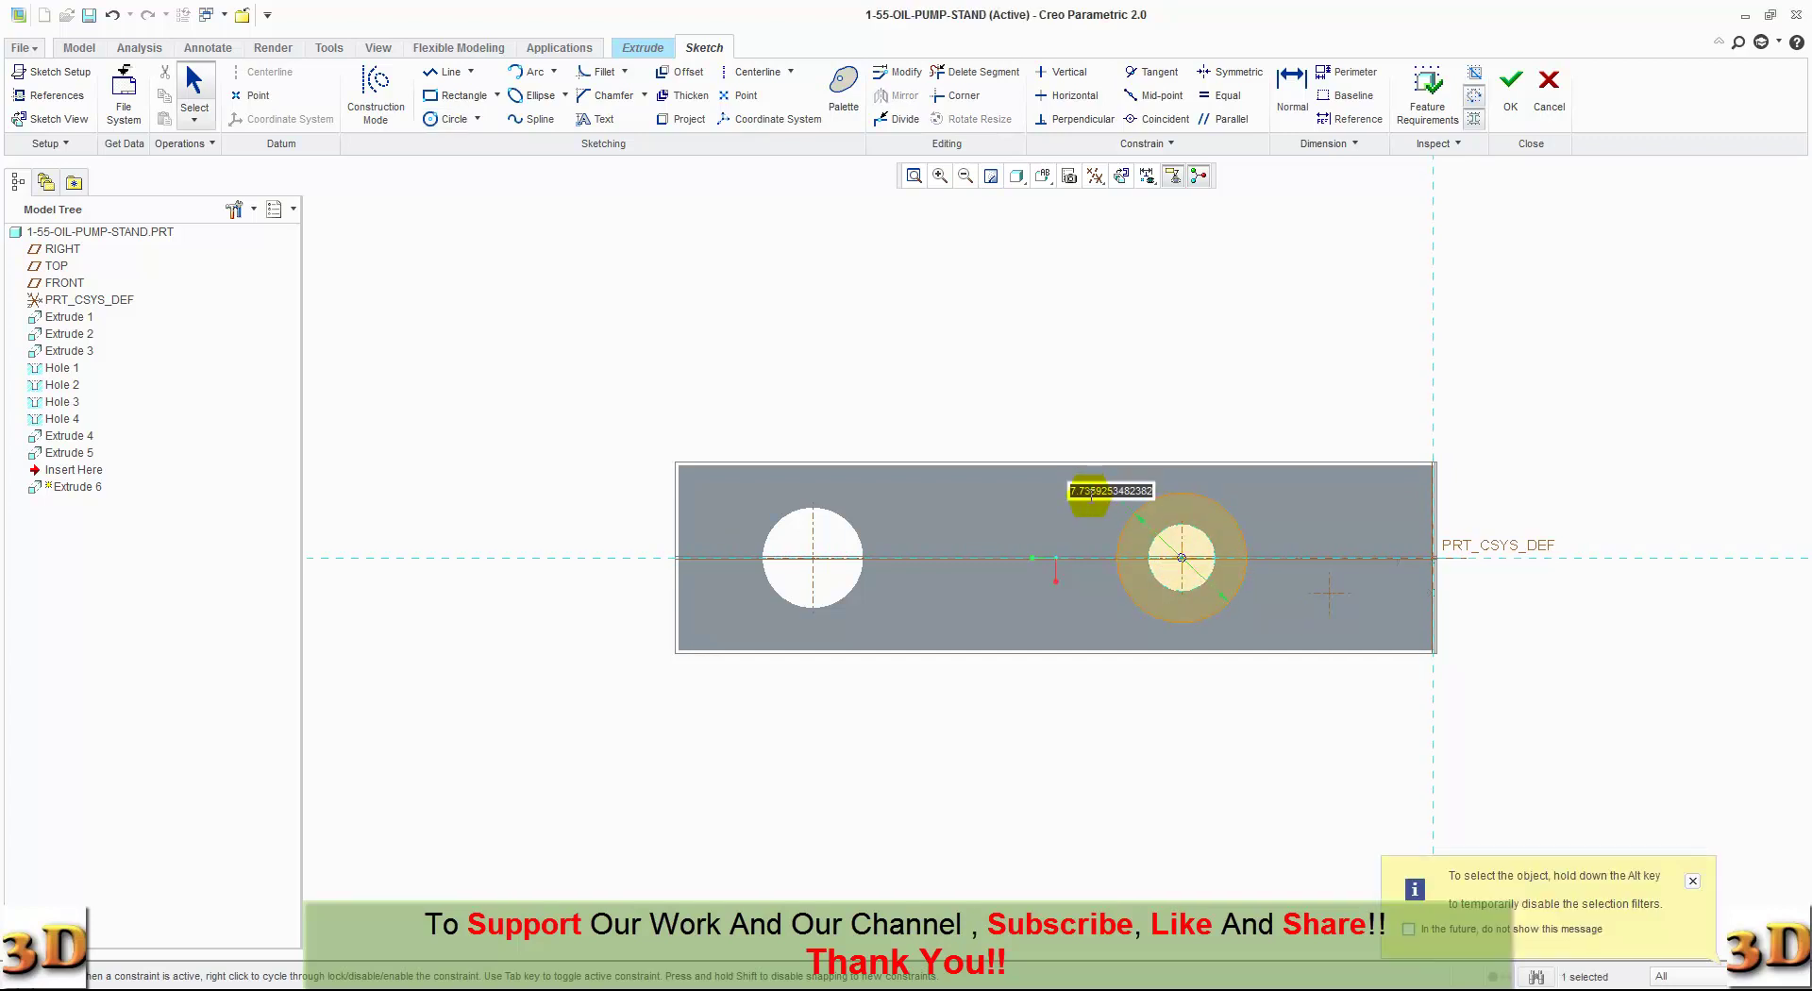
{"action": "type", "text": "9"}
{"action": "key", "text": "Return"}
Step: Cut the circle 4.60 deep into the top face to form the counterbore
{"action": "left_click", "coordinate": [1510, 114]}
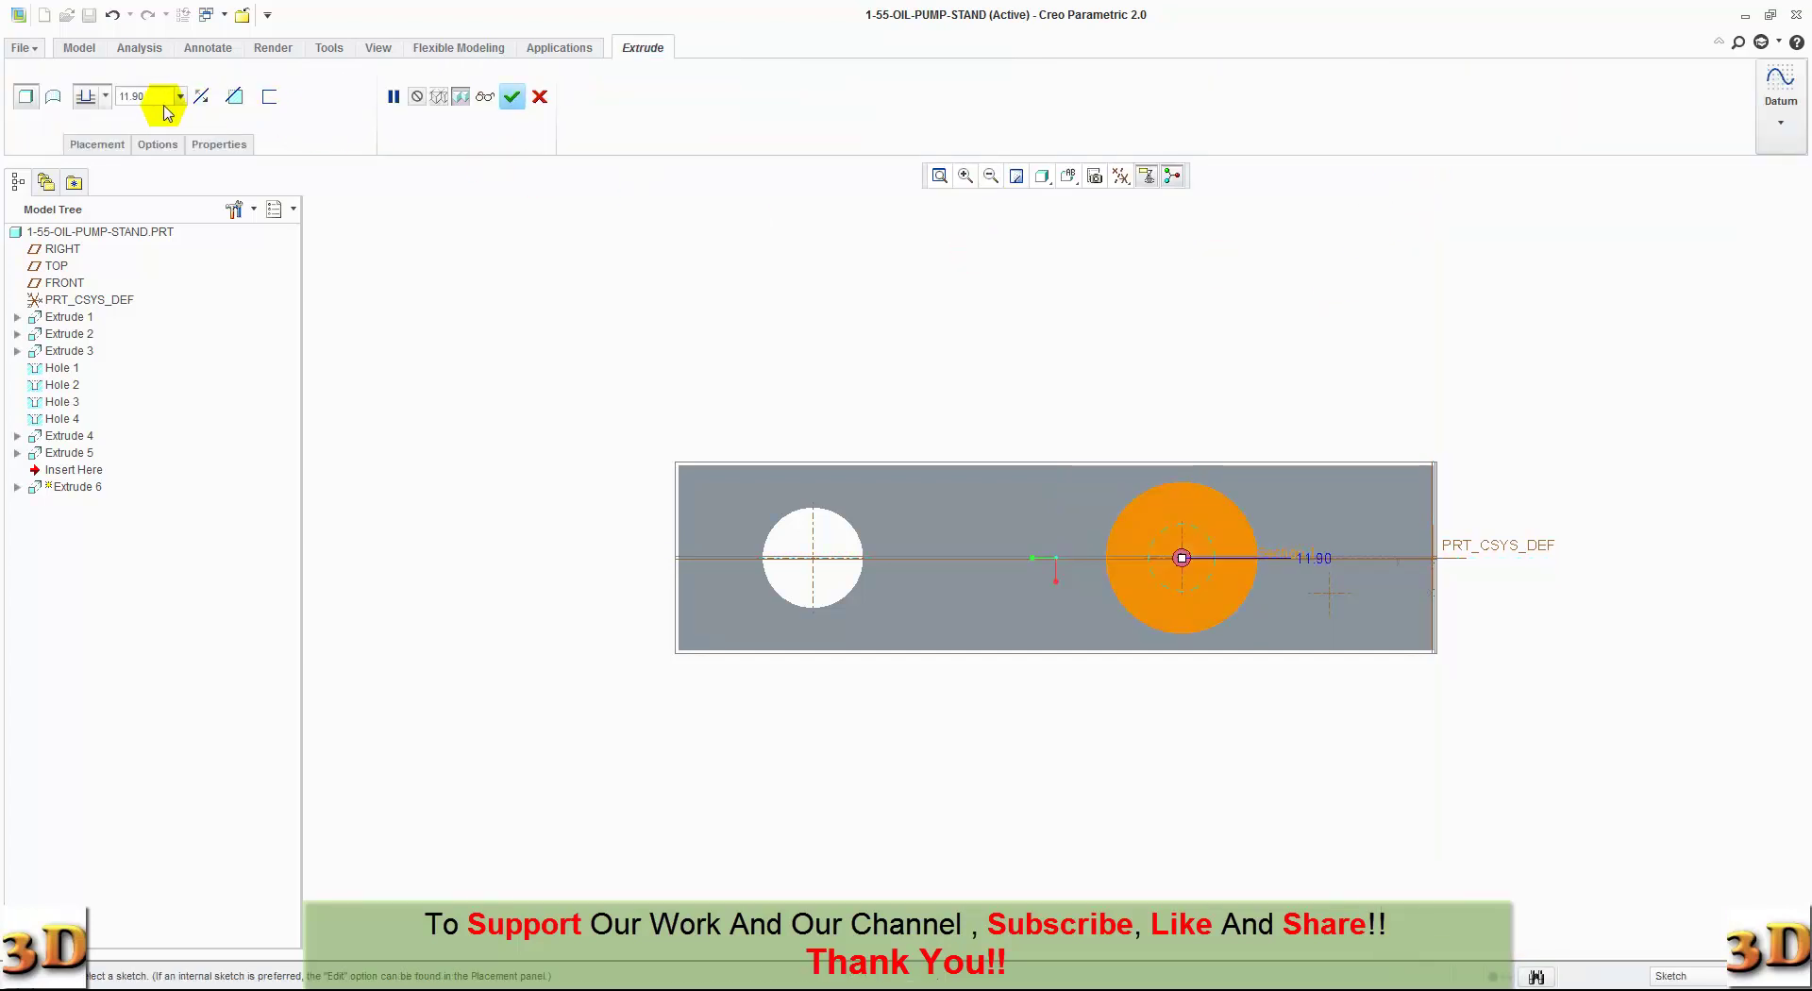
{"action": "left_click", "coordinate": [201, 97]}
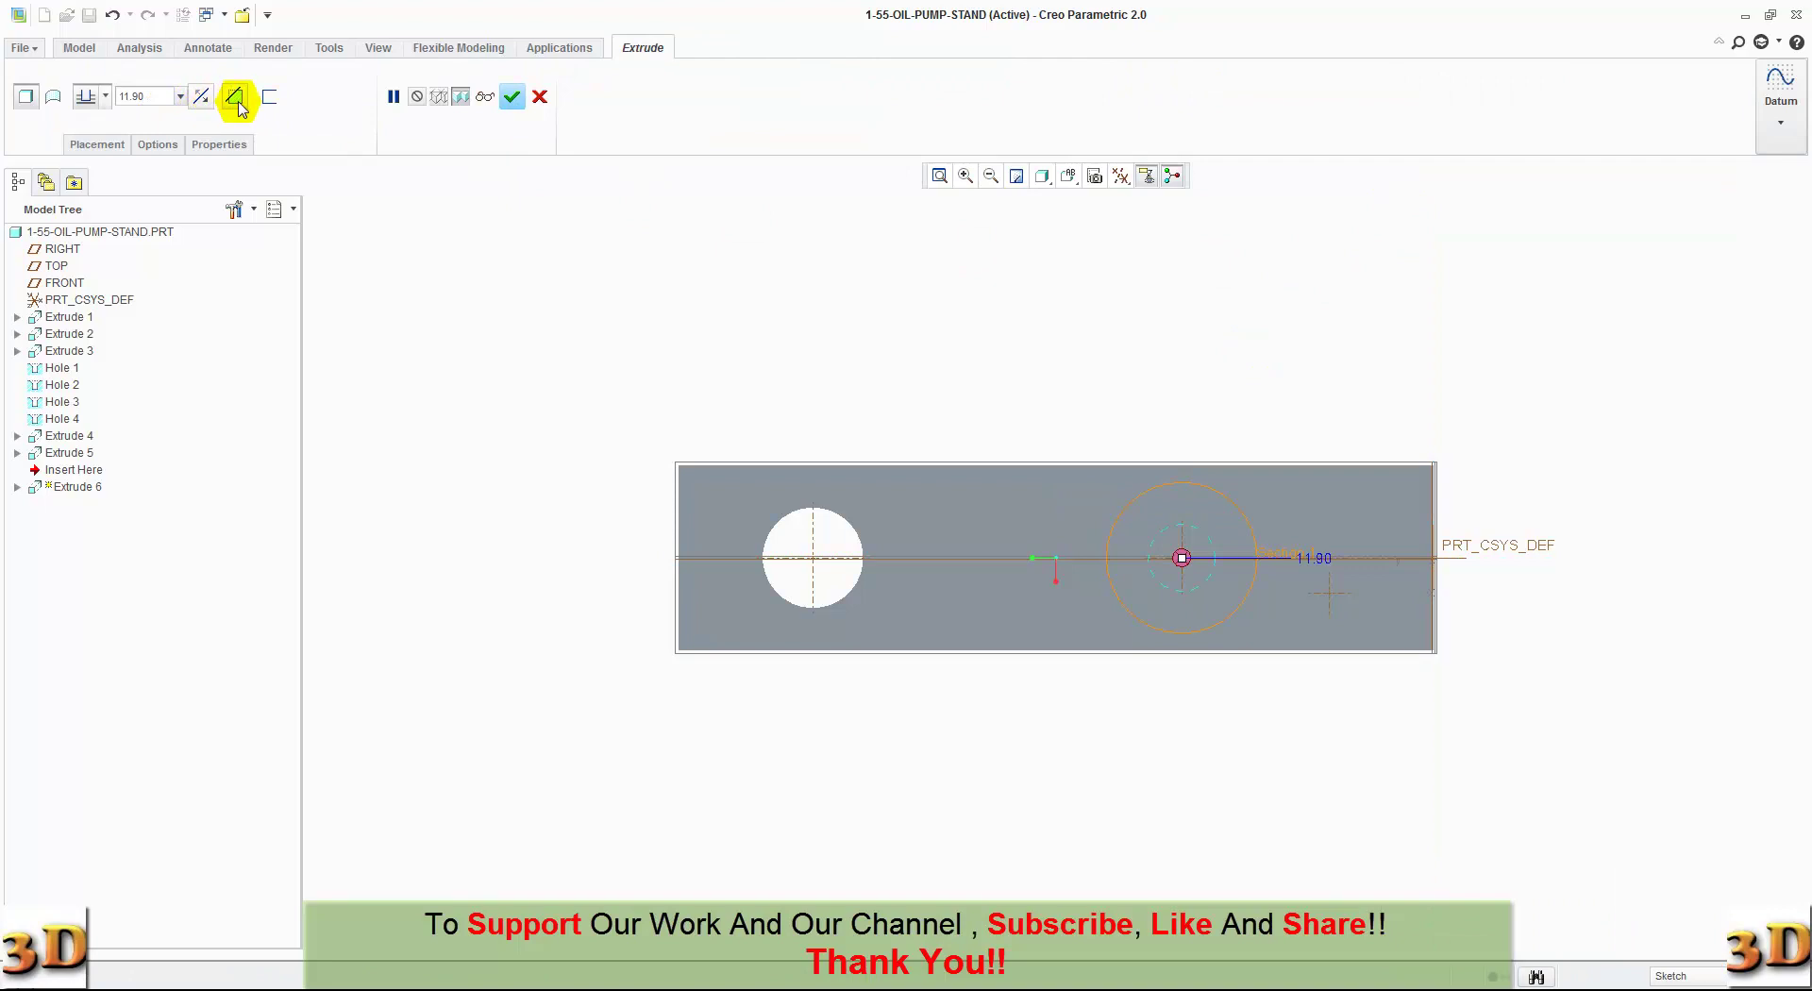
{"action": "left_click", "coordinate": [236, 98]}
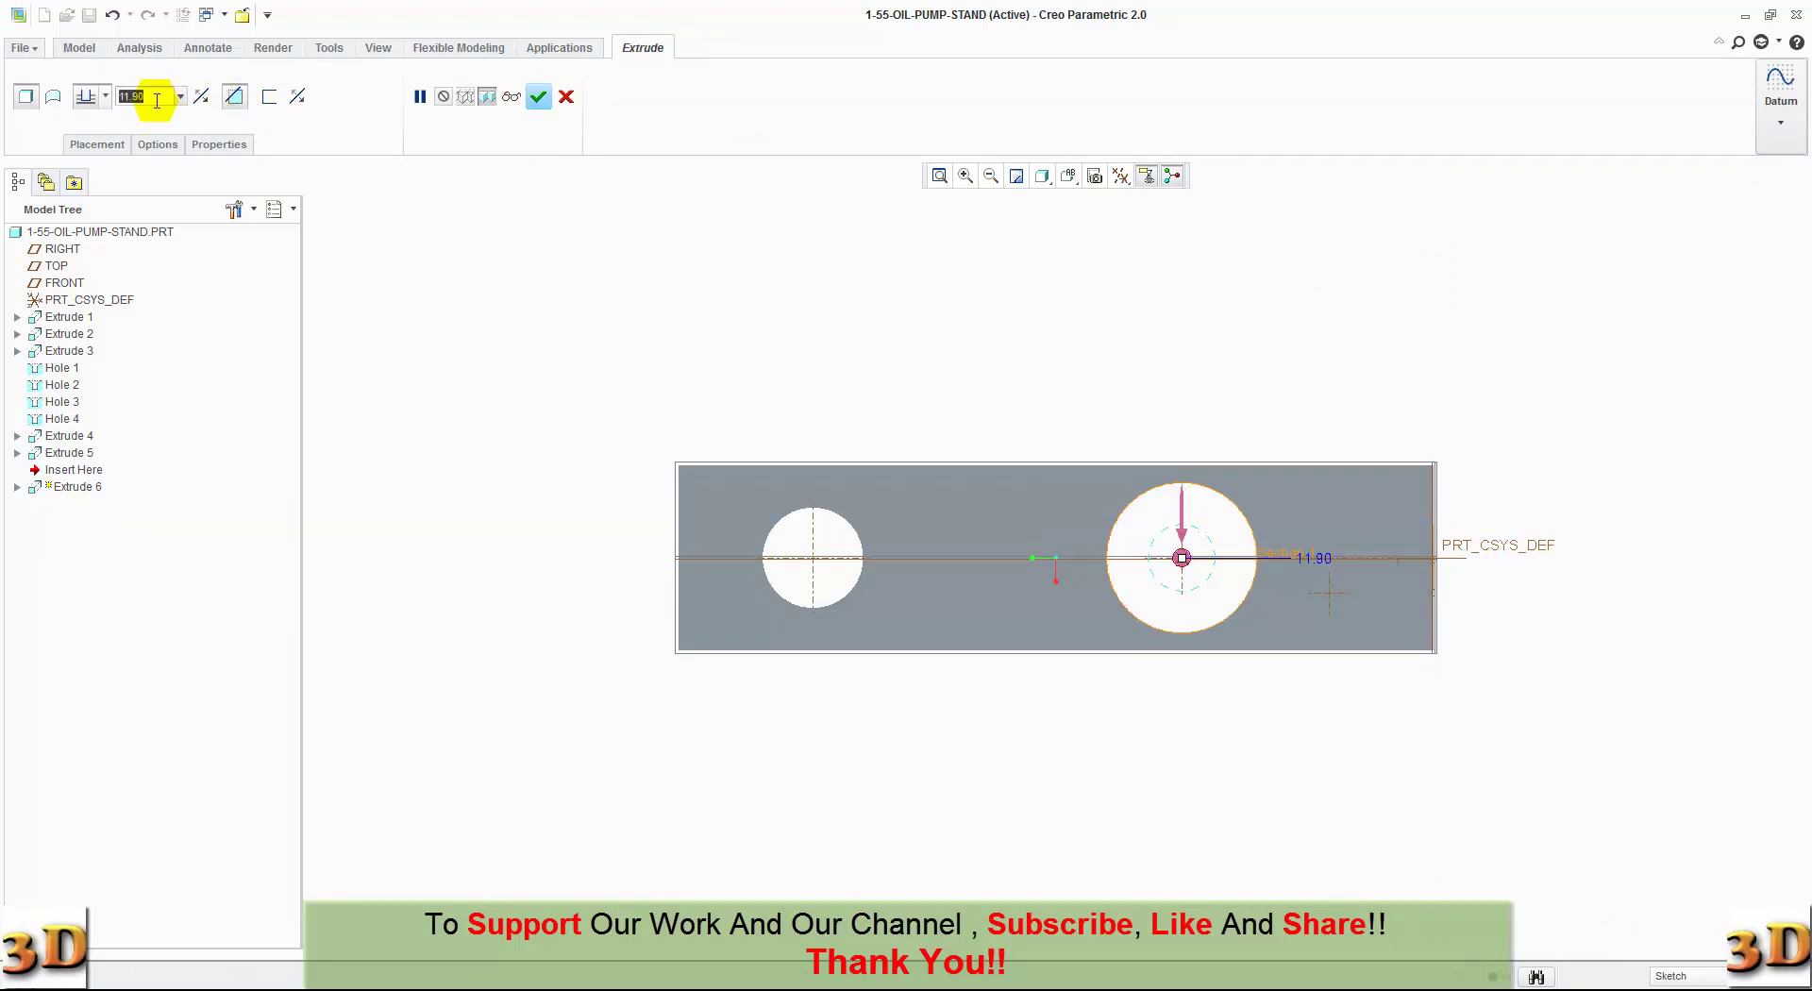
{"action": "type", "text": "4.6"}
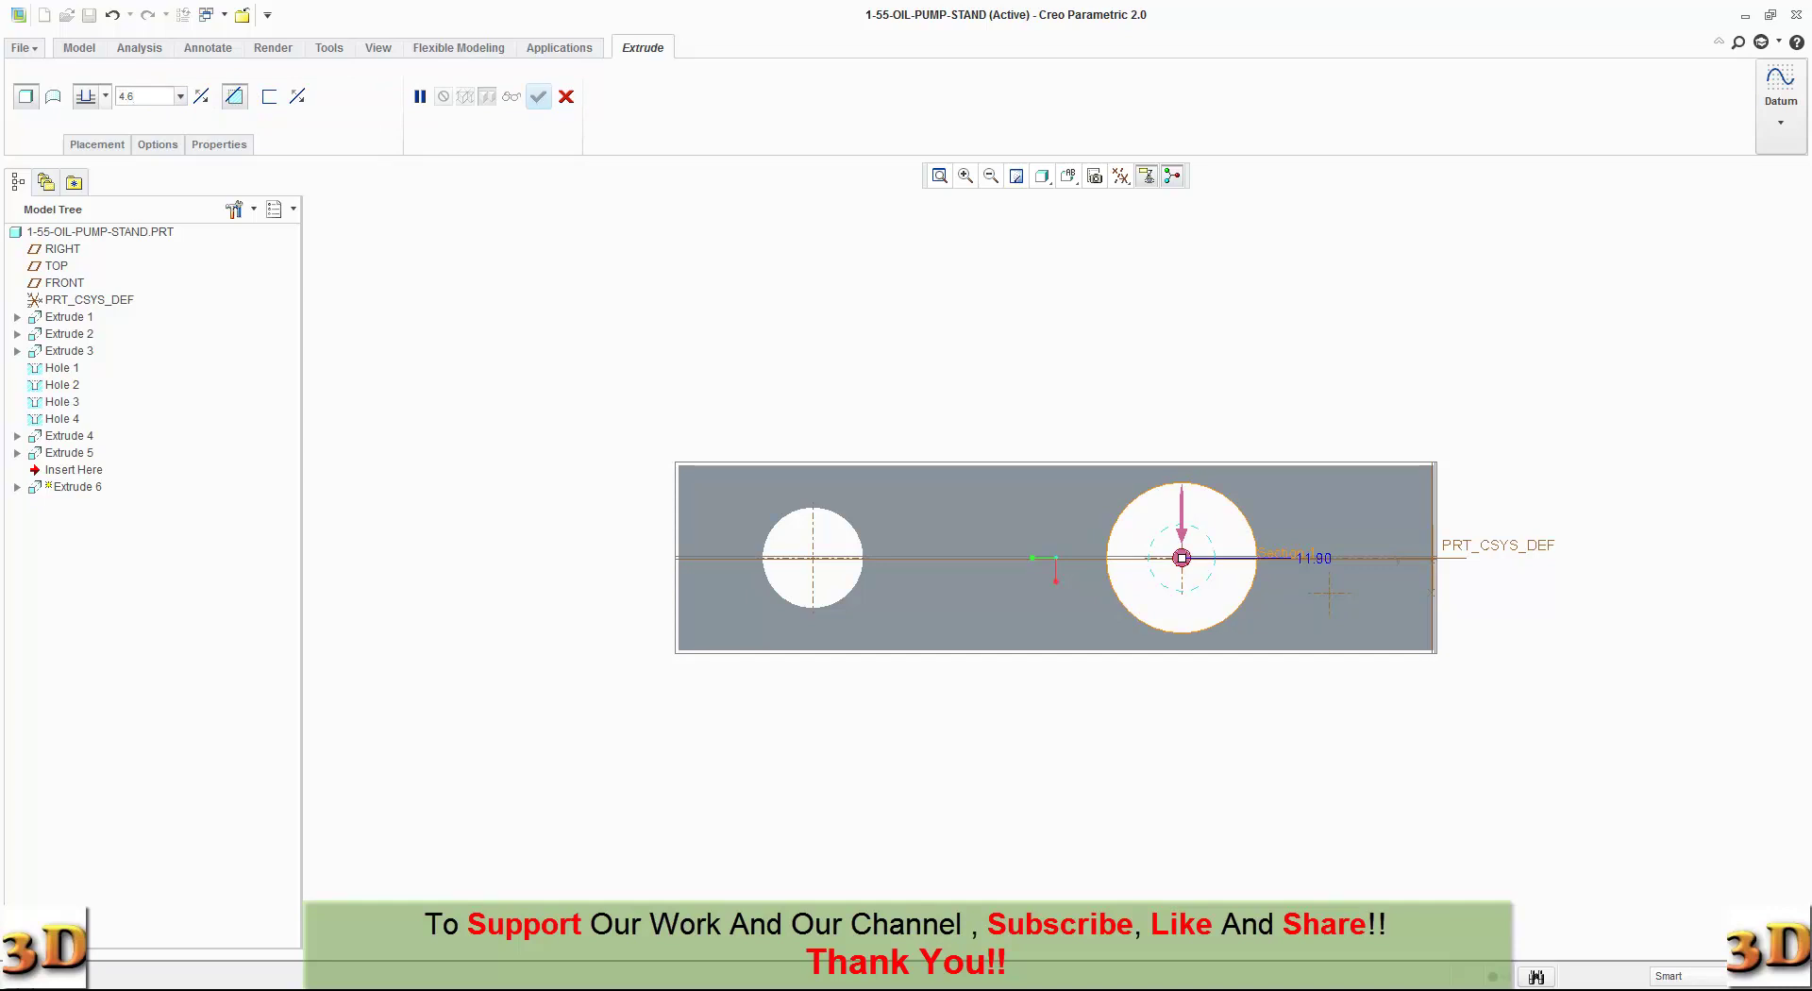
{"action": "key", "text": "Return"}
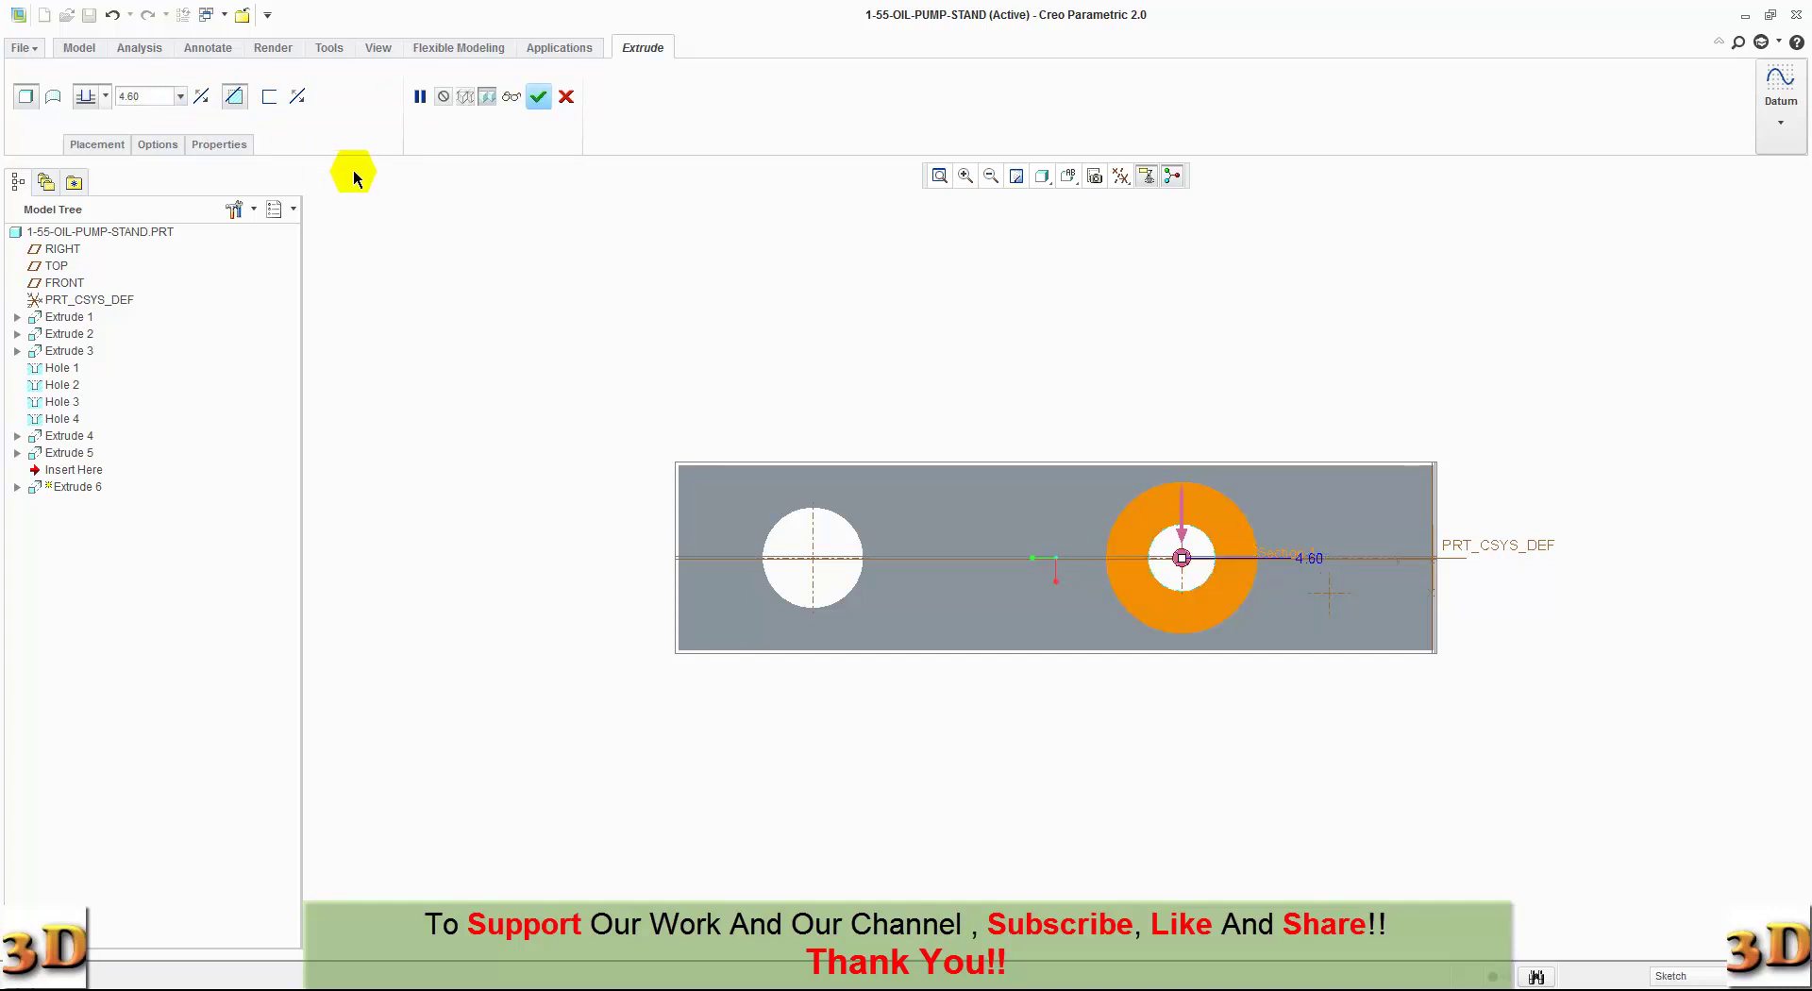
{"action": "mouse_move", "coordinate": [1015, 293]}
{"action": "middle_mouse_down"}
{"action": "mouse_move", "coordinate": [965, 329]}
{"action": "mouse_move", "coordinate": [982, 303]}
{"action": "middle_mouse_up"}
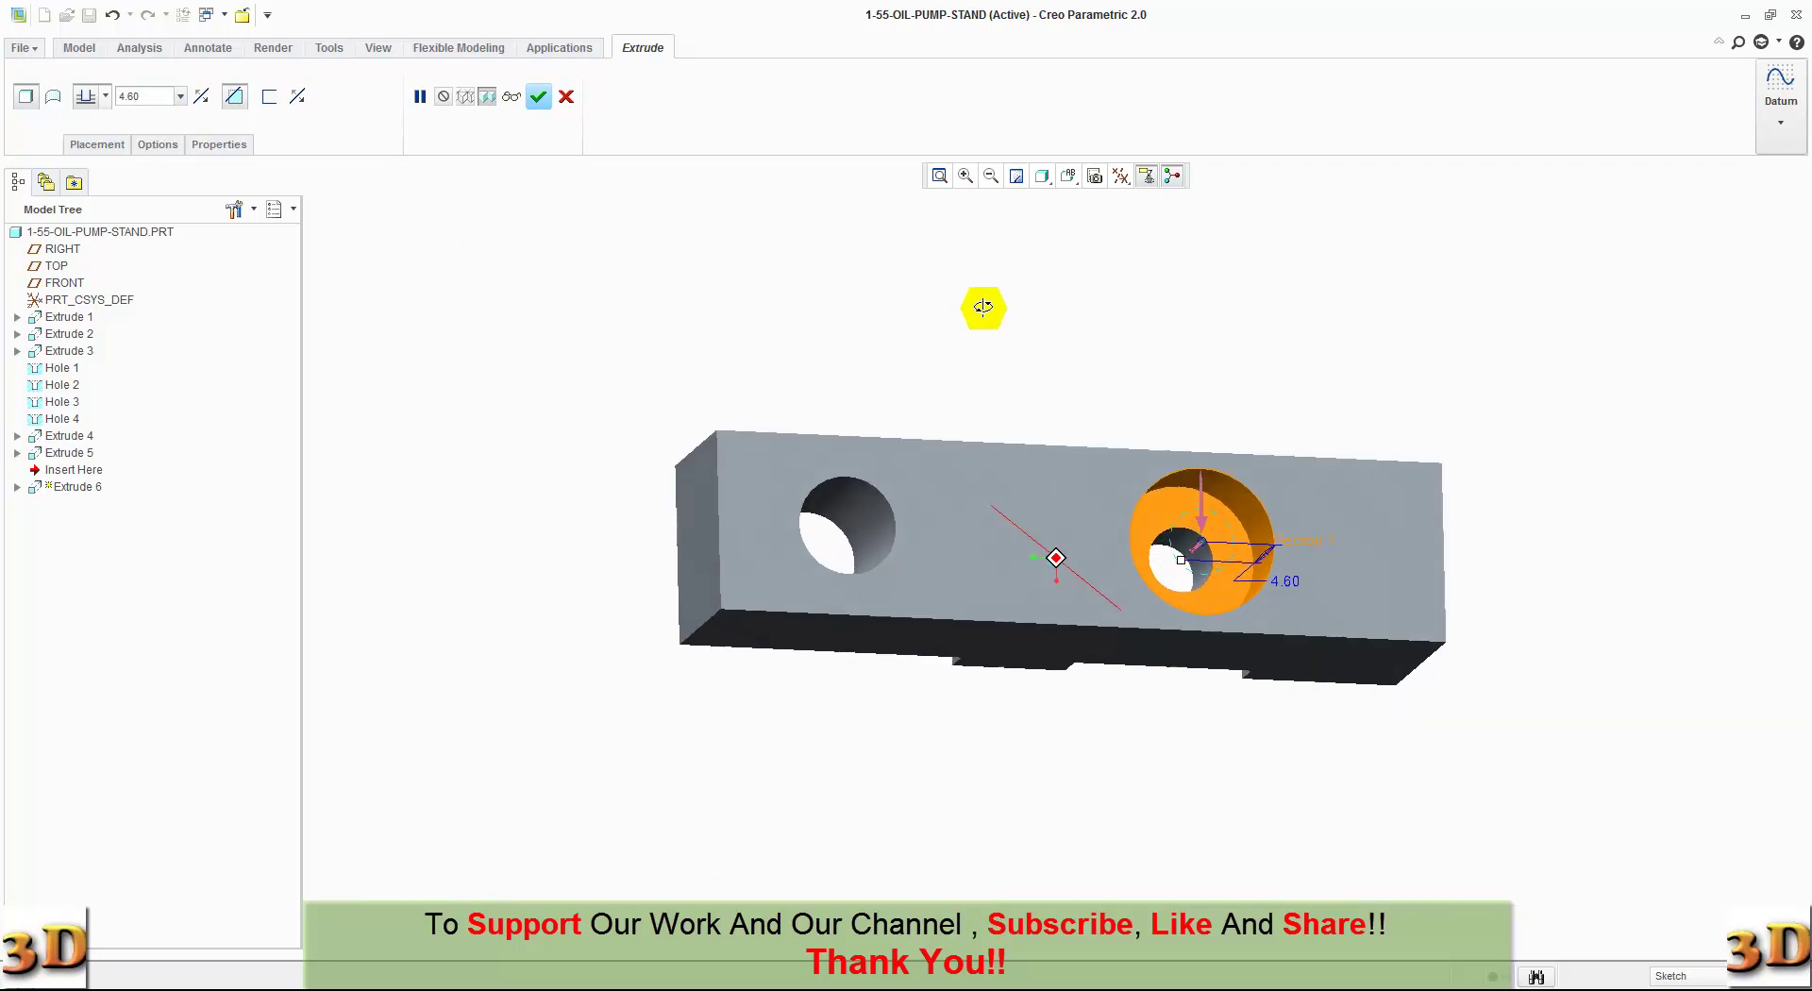
{"action": "left_click", "coordinate": [538, 98]}
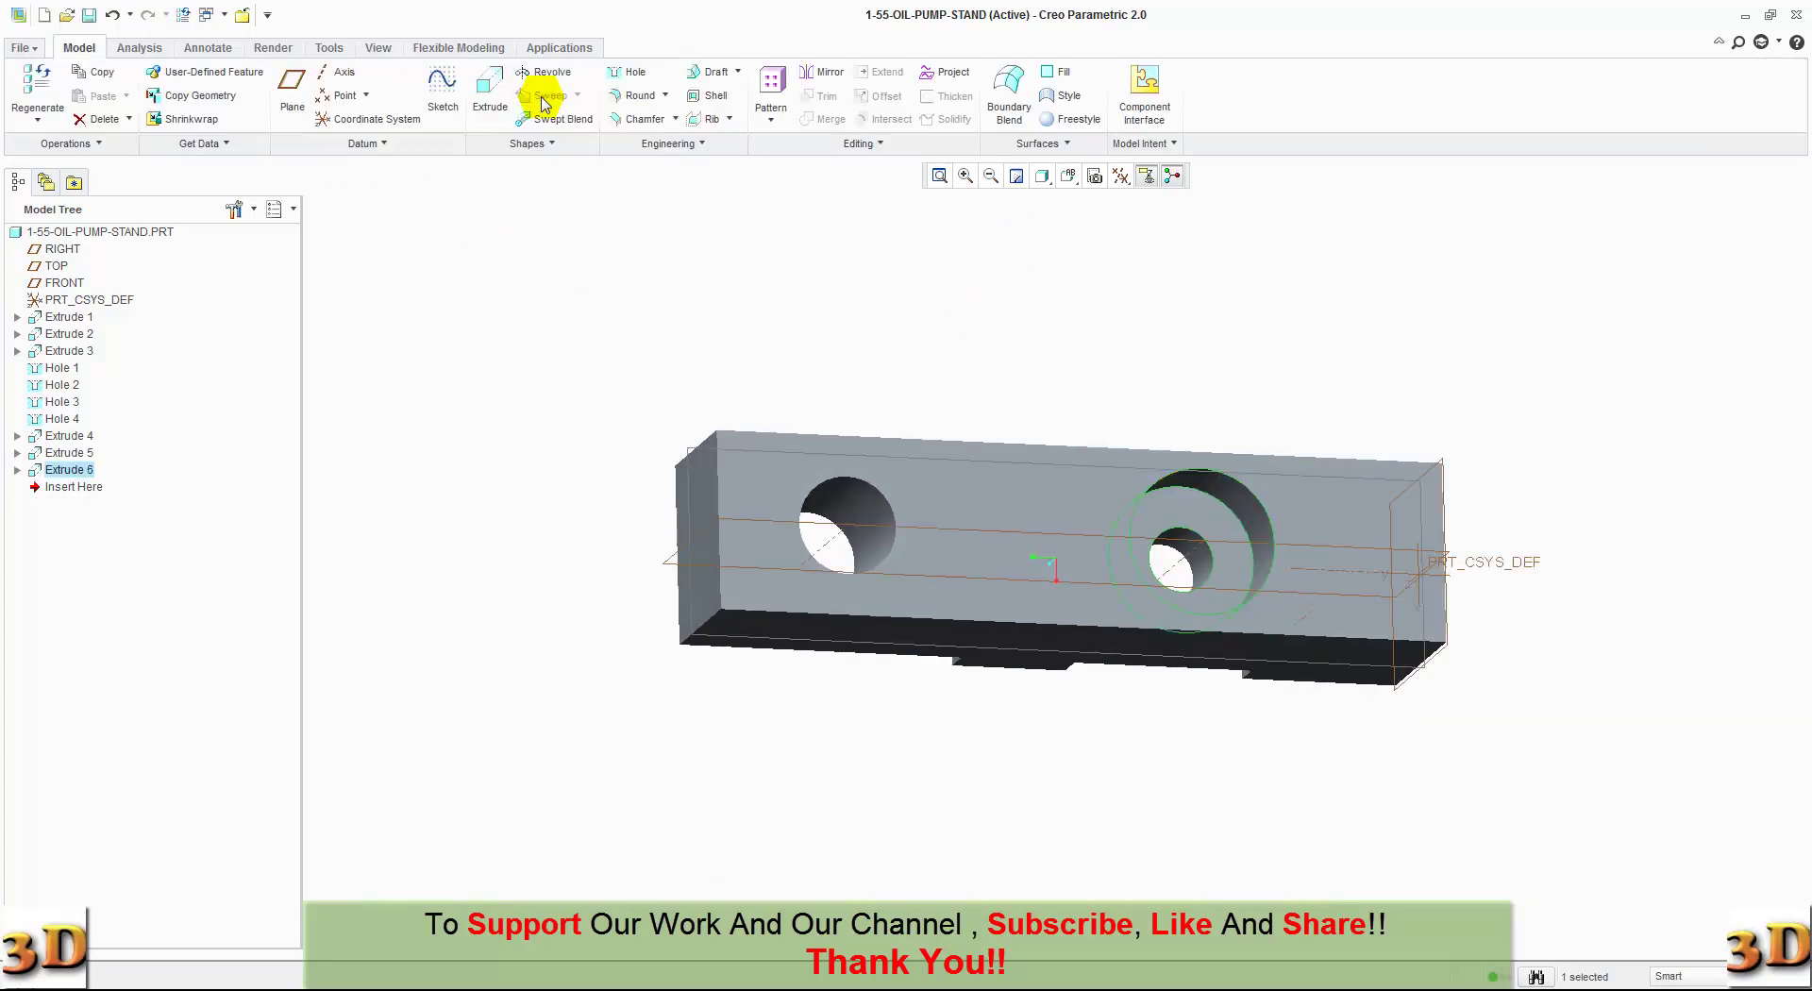
Step: Return the part to the standard orientation, clear the selection and start an edge chamfer
{"action": "left_click", "coordinate": [1068, 175]}
{"action": "left_click", "coordinate": [1077, 208]}
{"action": "left_click", "coordinate": [714, 473]}
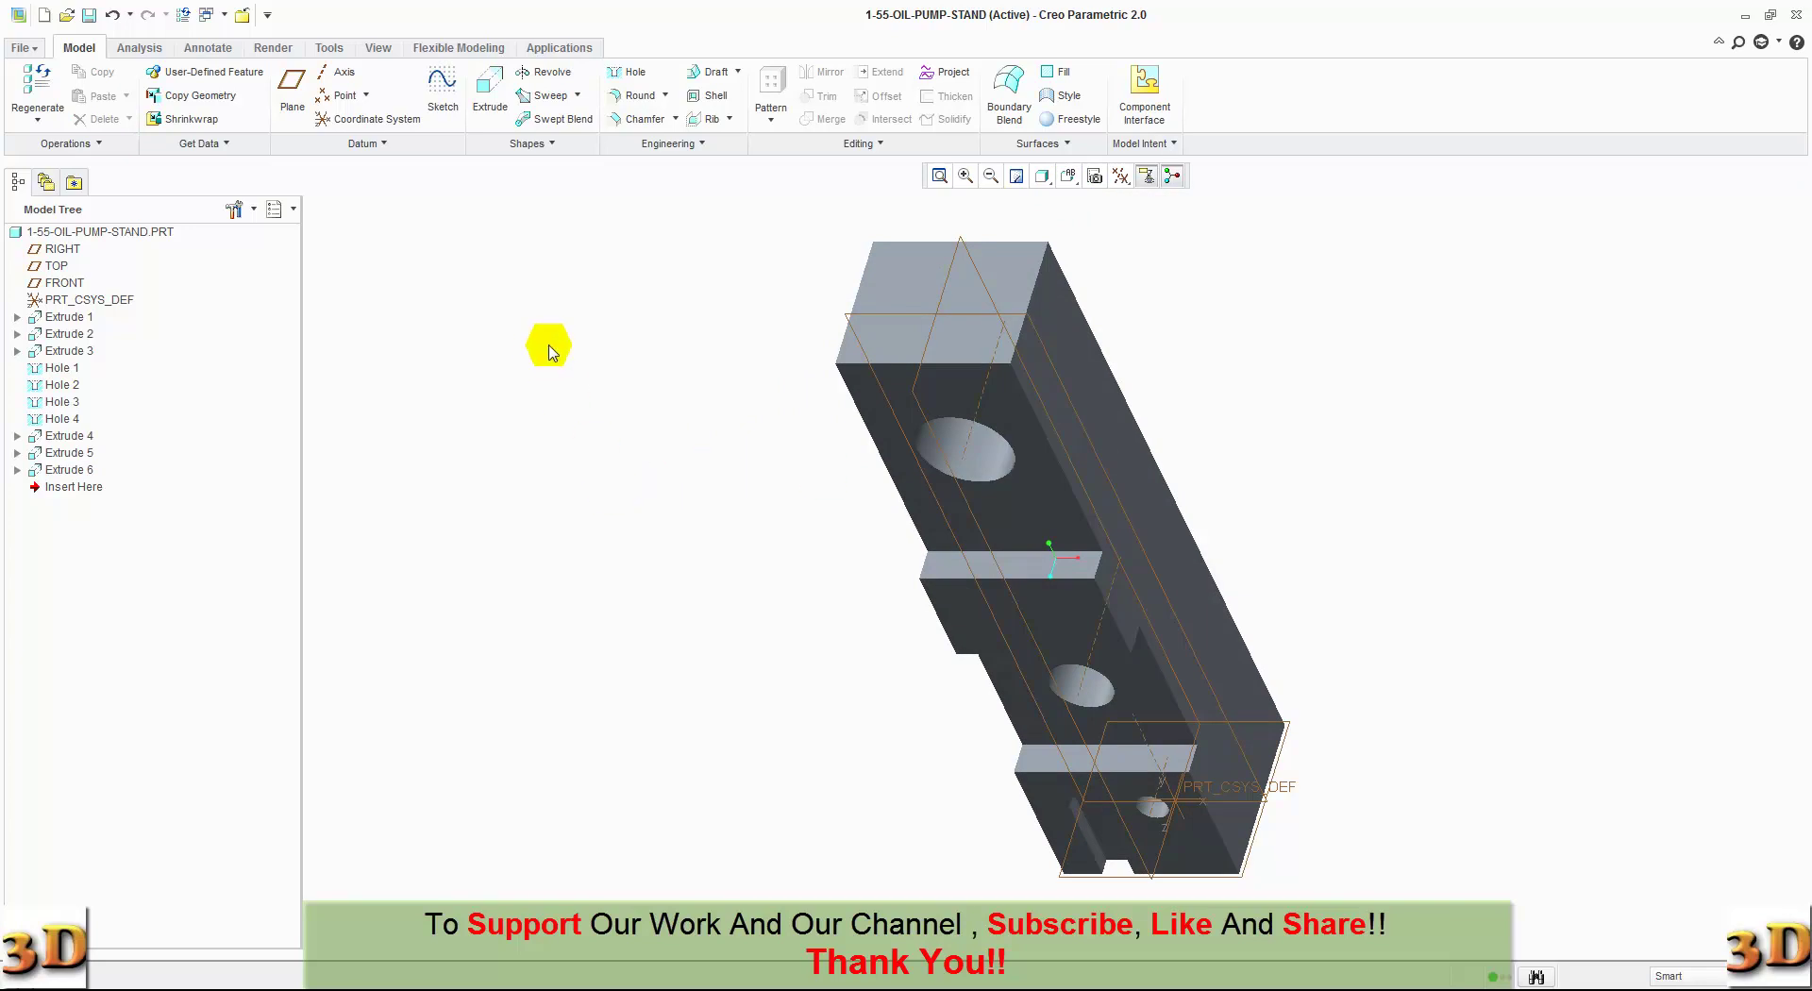
{"action": "left_click", "coordinate": [633, 120]}
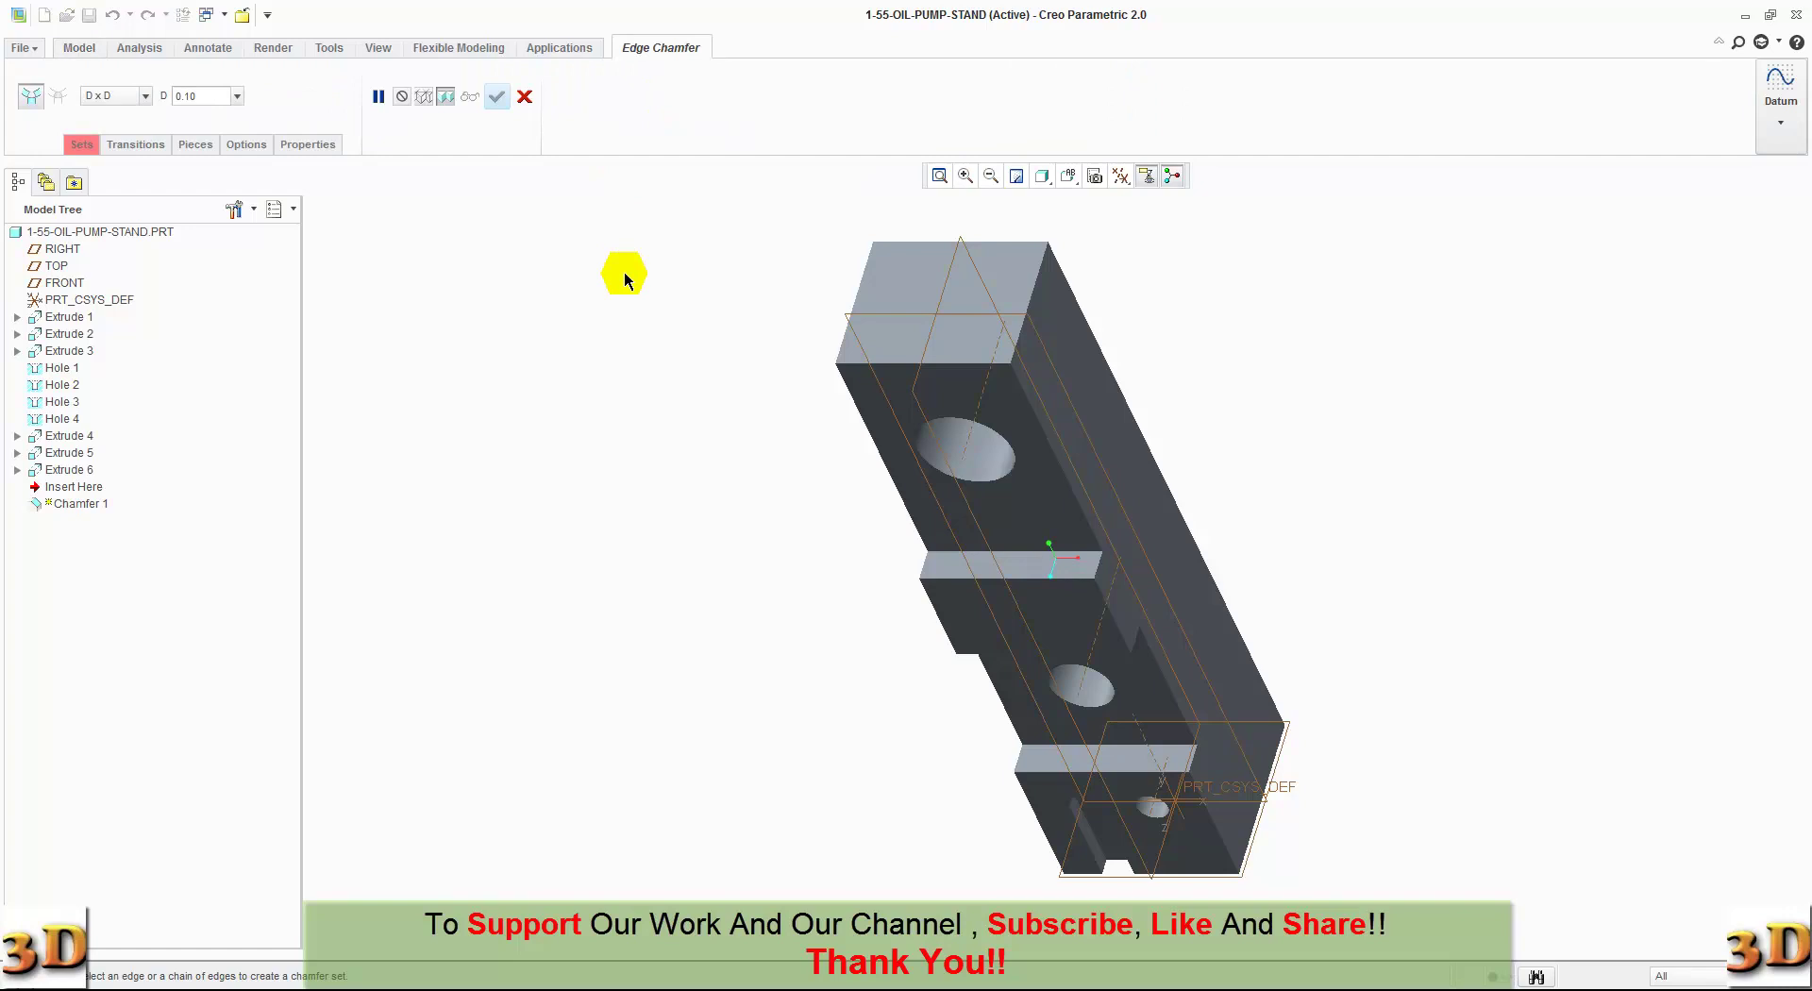
Step: Select the block's top edges and right vertical edge for the 0.10 chamfer
{"action": "left_click", "coordinate": [843, 359]}
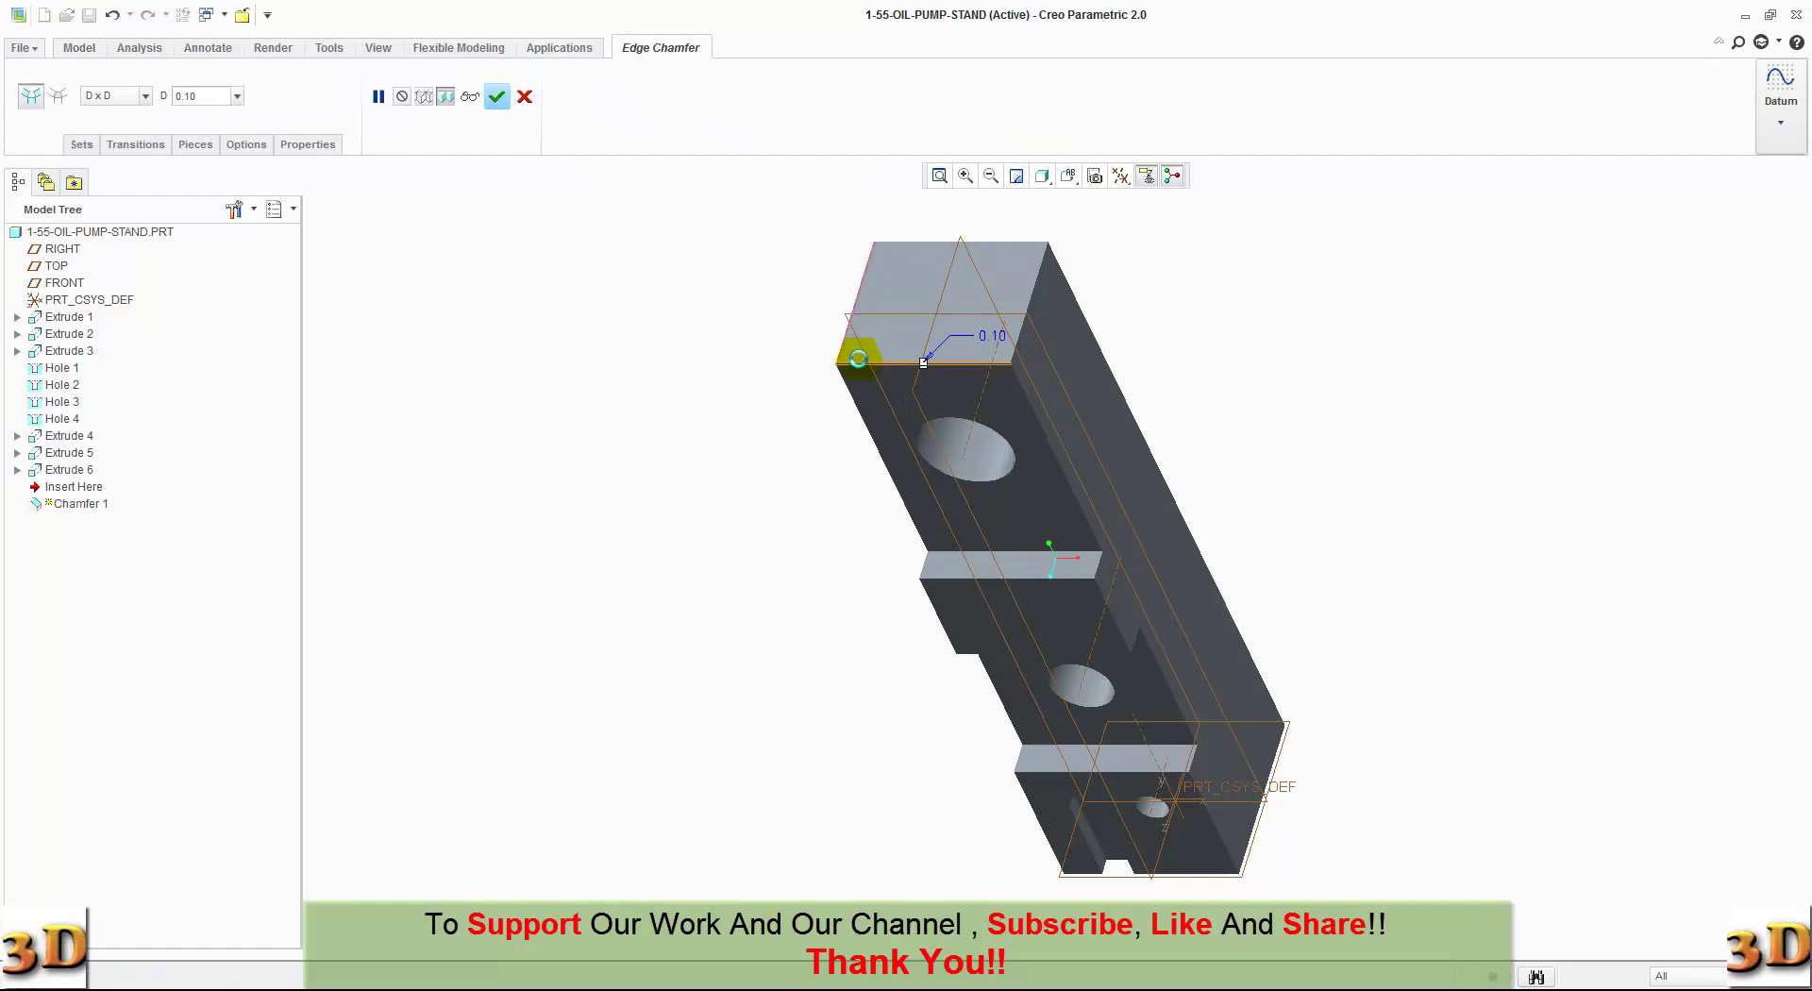
{"action": "left_click", "coordinate": [1019, 337]}
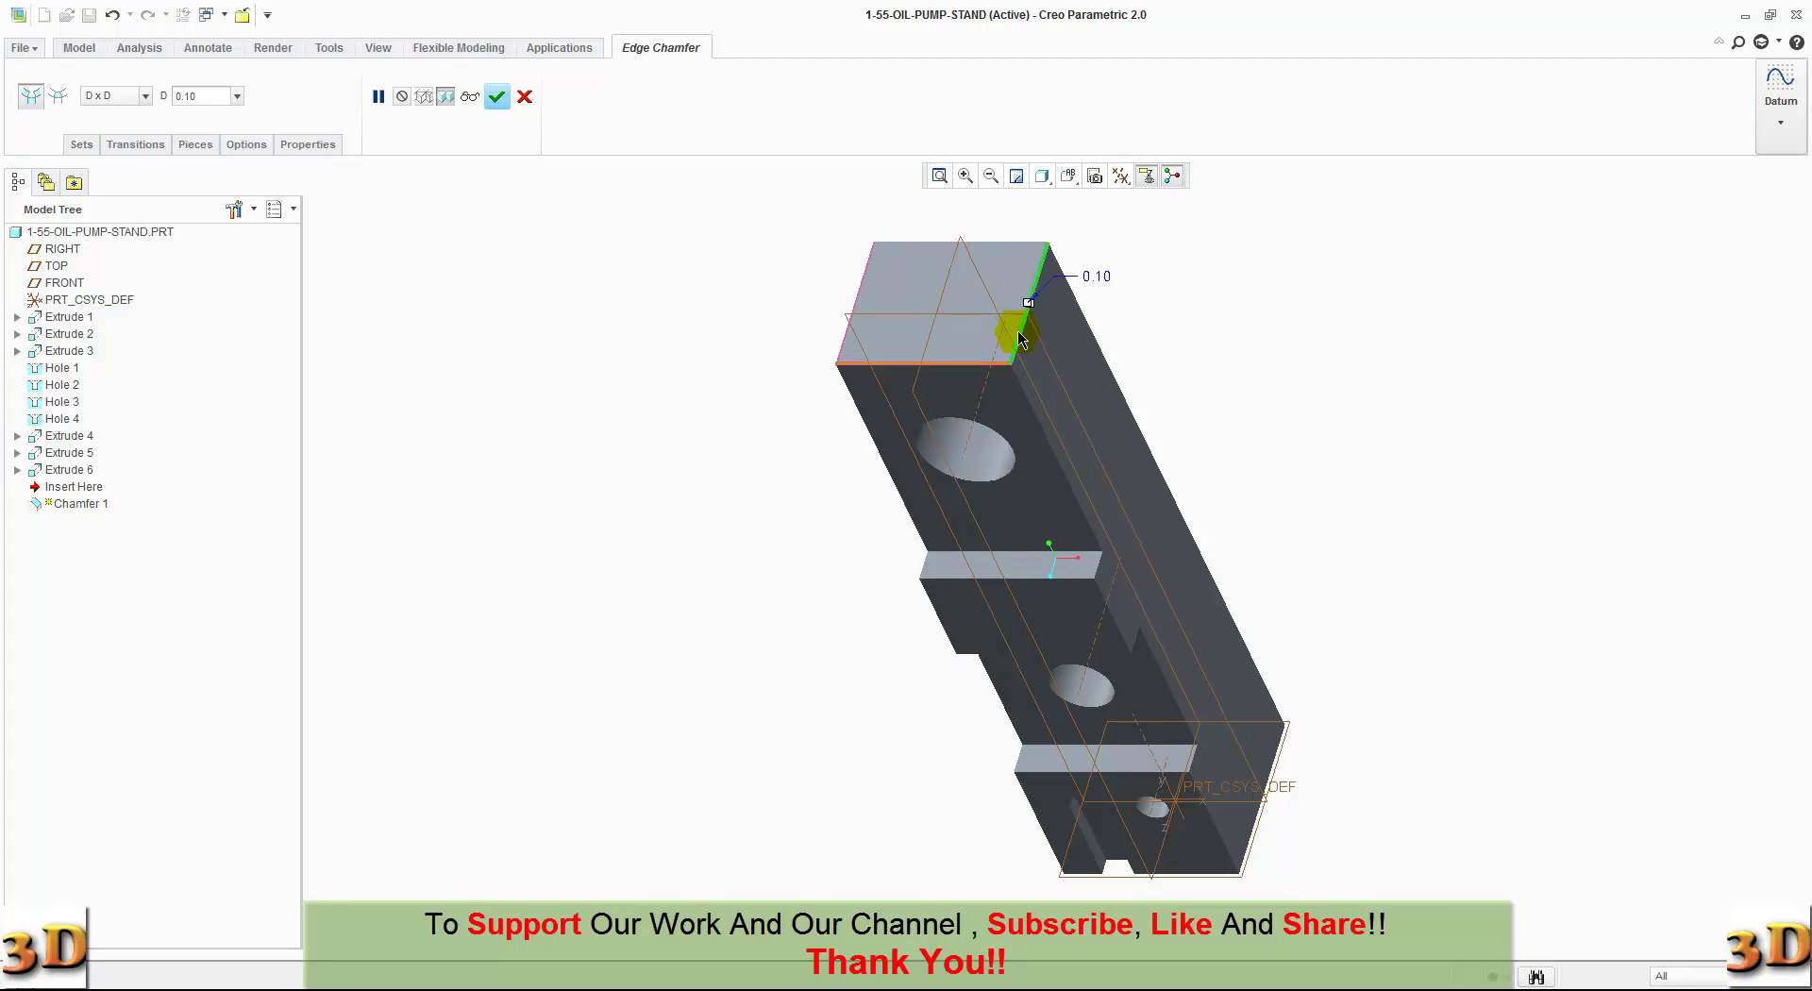
{"action": "left_click", "coordinate": [998, 240]}
{"action": "middle_click_drag", "start_coordinate": [1208, 312], "coordinate": [1120, 393]}
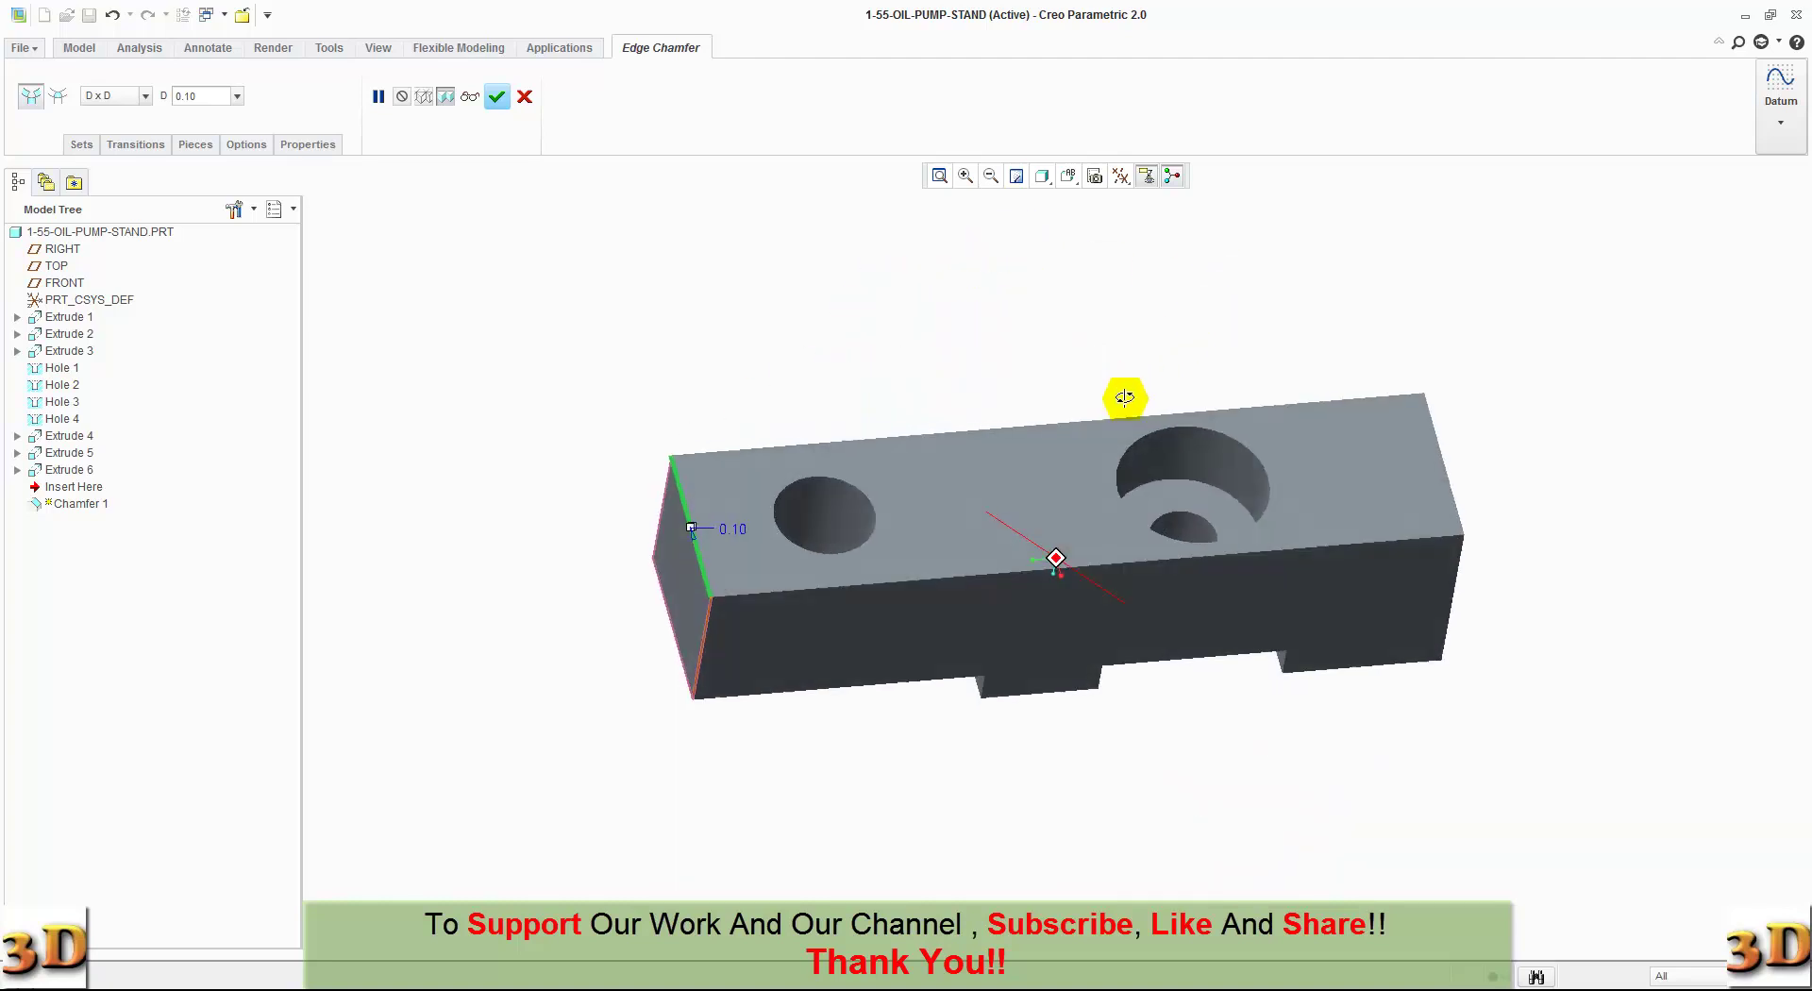
{"action": "left_click", "coordinate": [998, 485]}
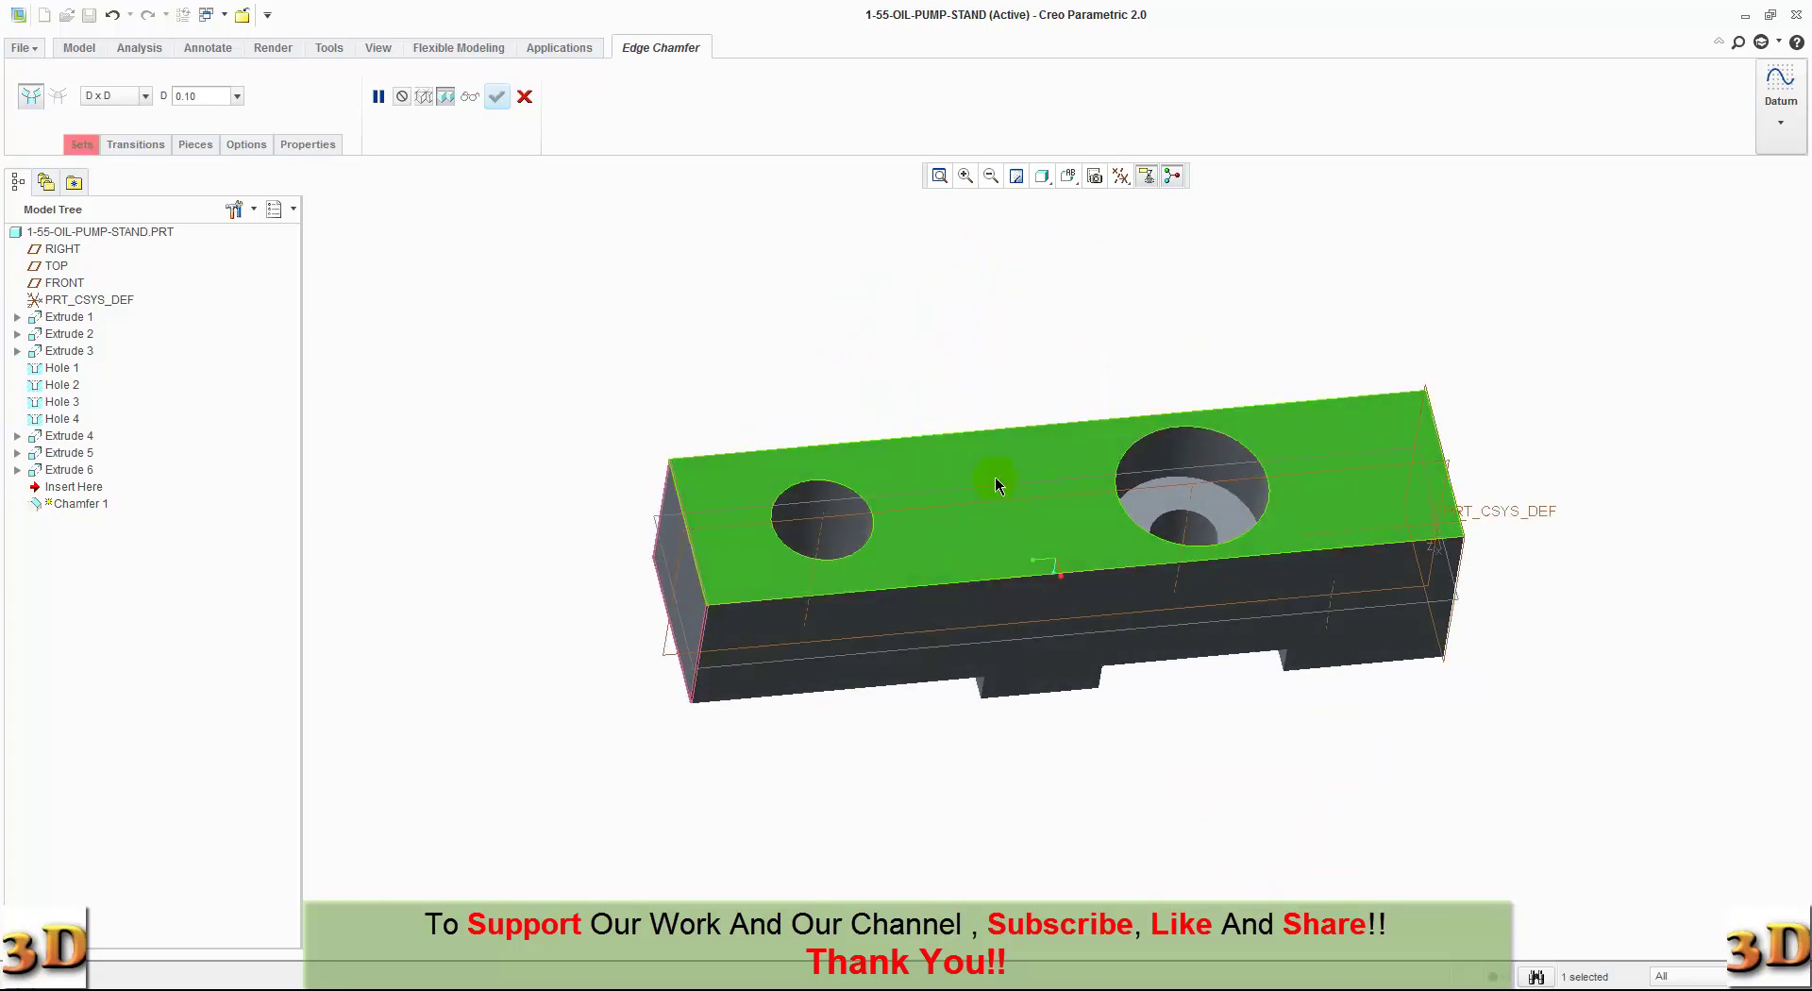
{"action": "left_click", "coordinate": [982, 579]}
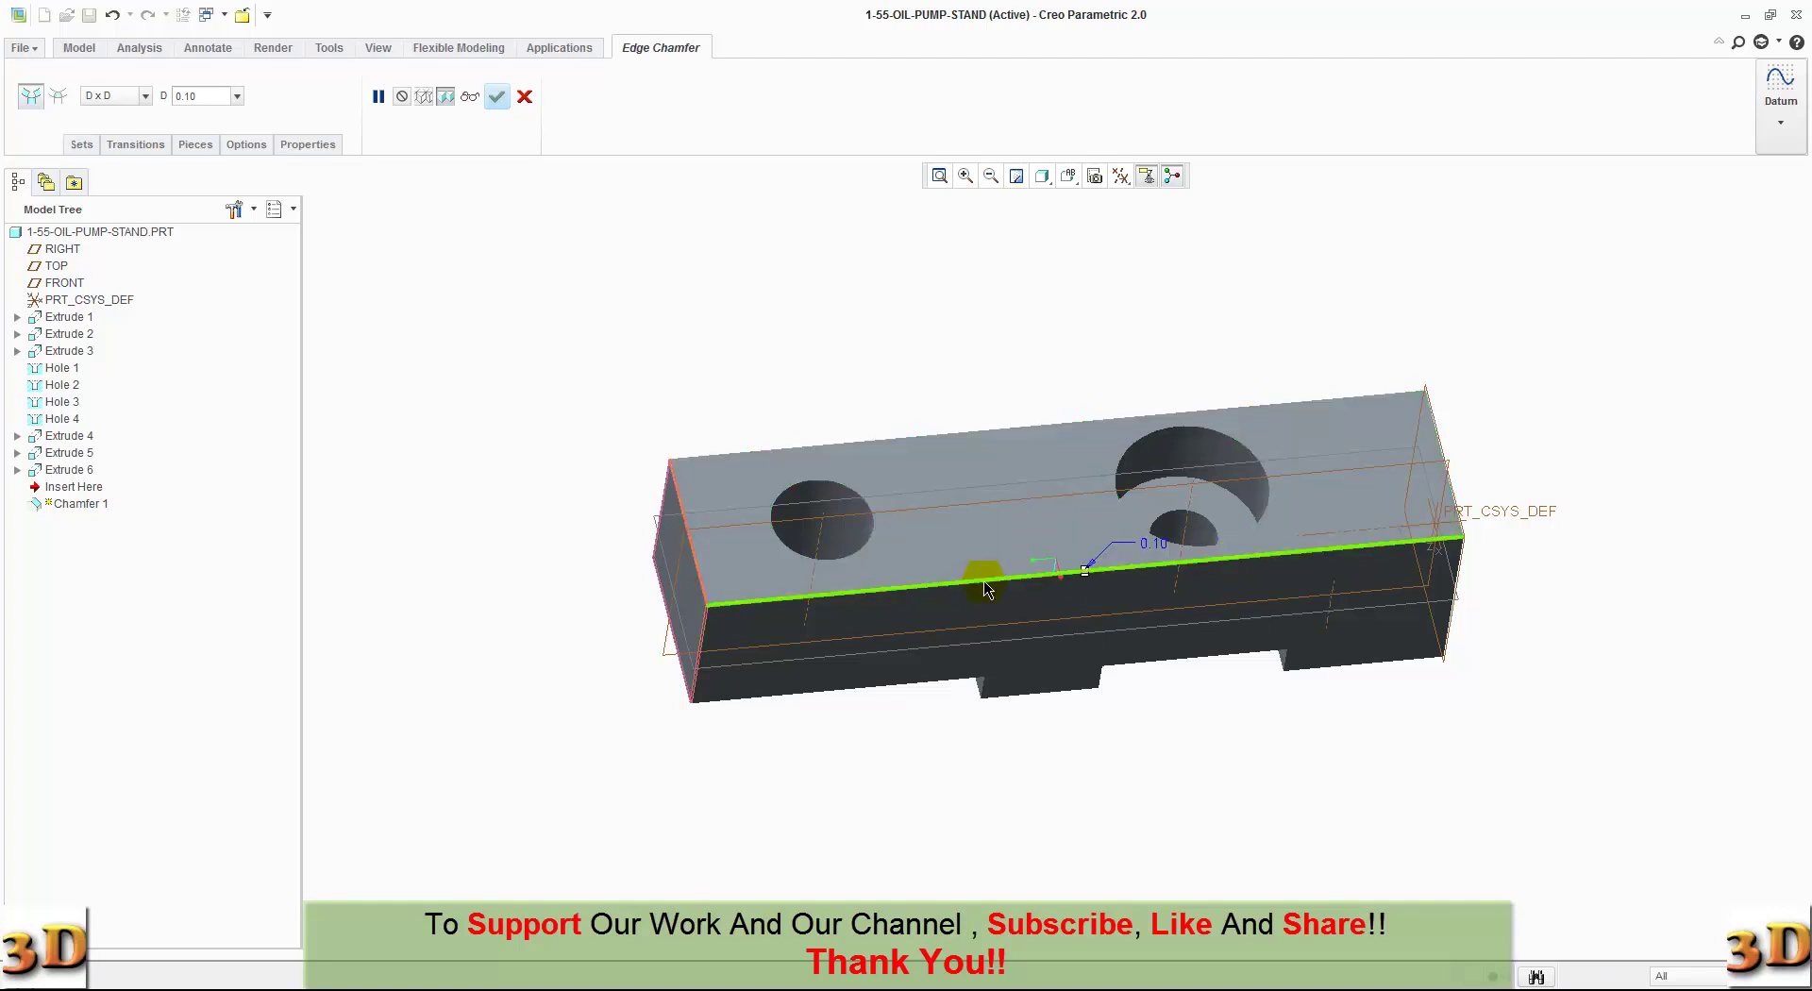
{"action": "left_click", "coordinate": [959, 439]}
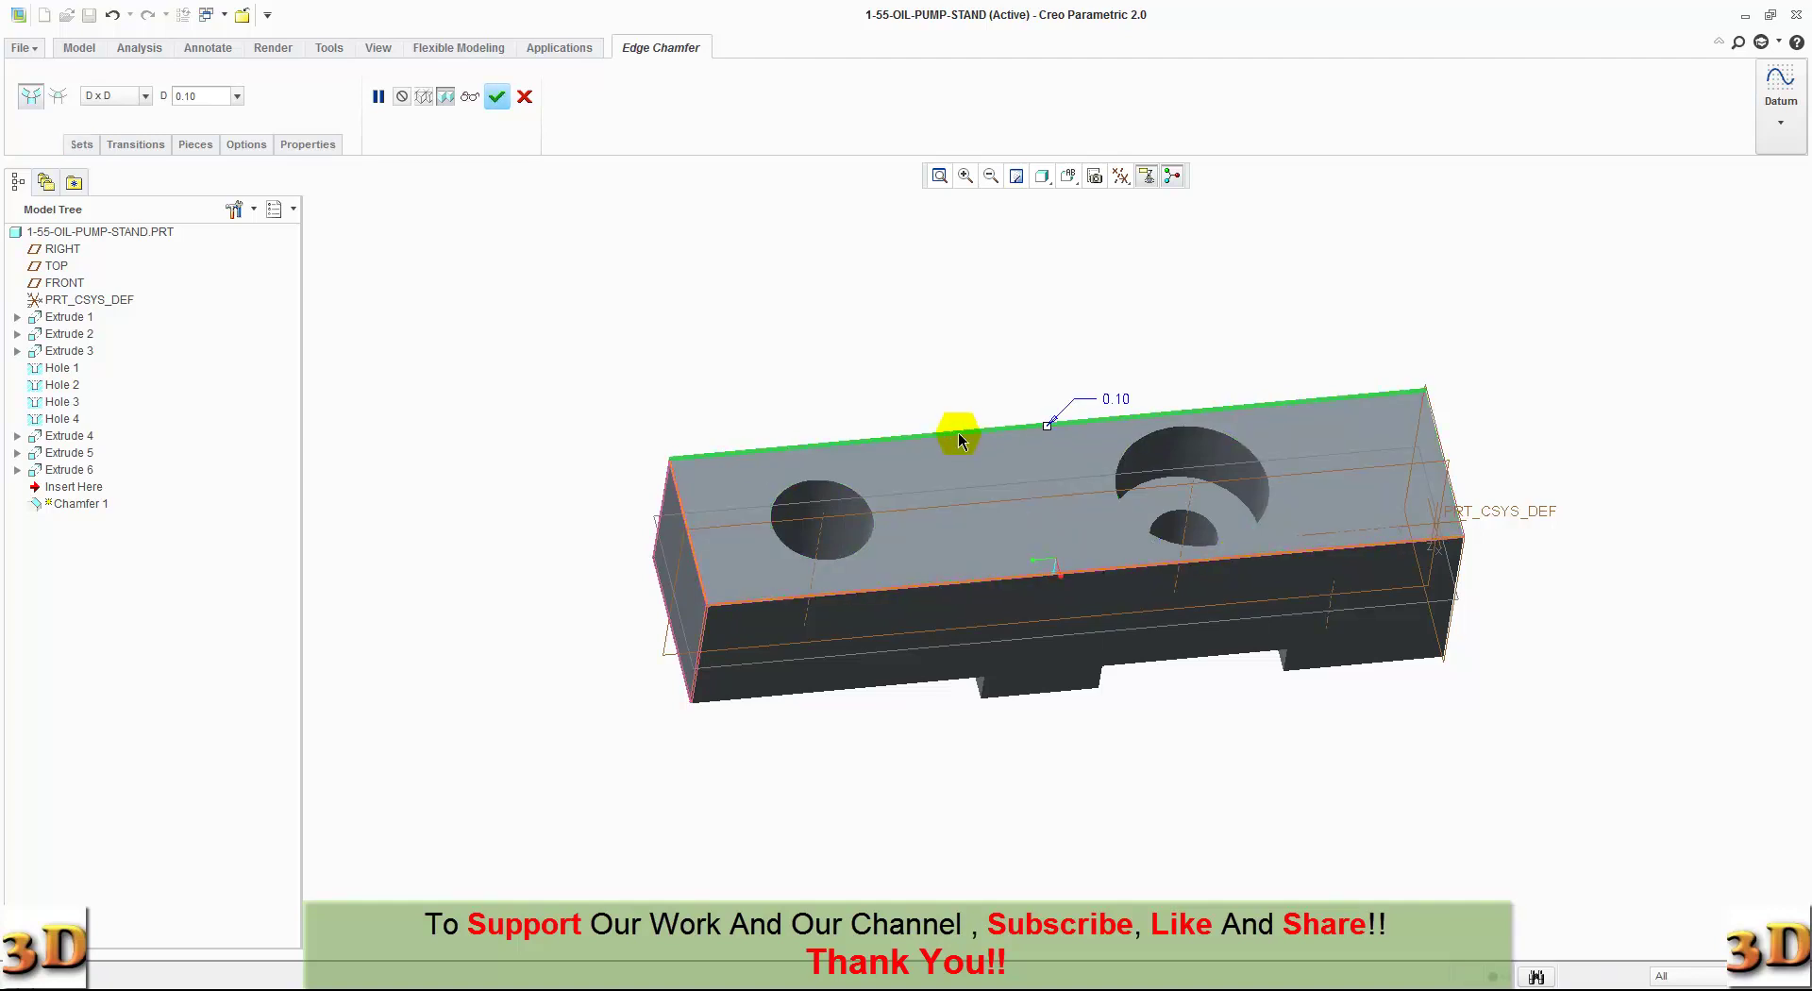
{"action": "left_click", "coordinate": [1447, 464]}
Step: Add the end face's lower, right and top edges to the chamfer
{"action": "middle_click_drag", "start_coordinate": [1539, 611], "coordinate": [1314, 639]}
{"action": "left_click", "coordinate": [1271, 639]}
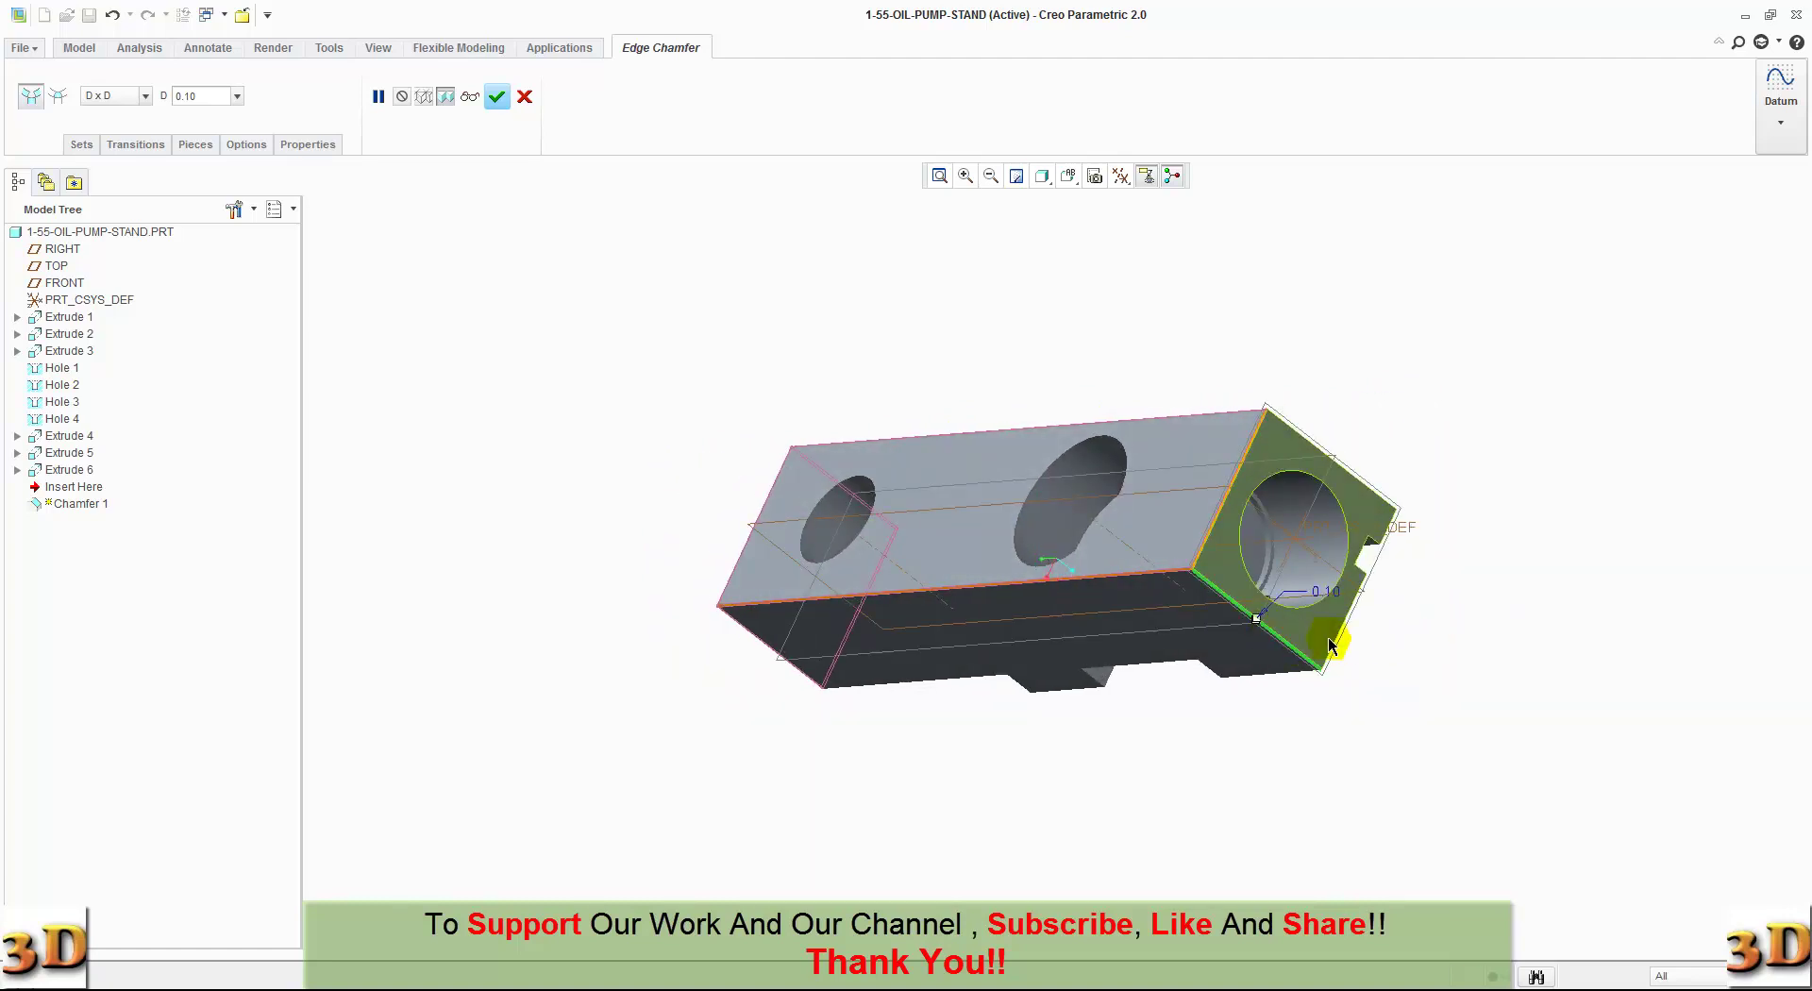
{"action": "left_click", "coordinate": [1332, 642]}
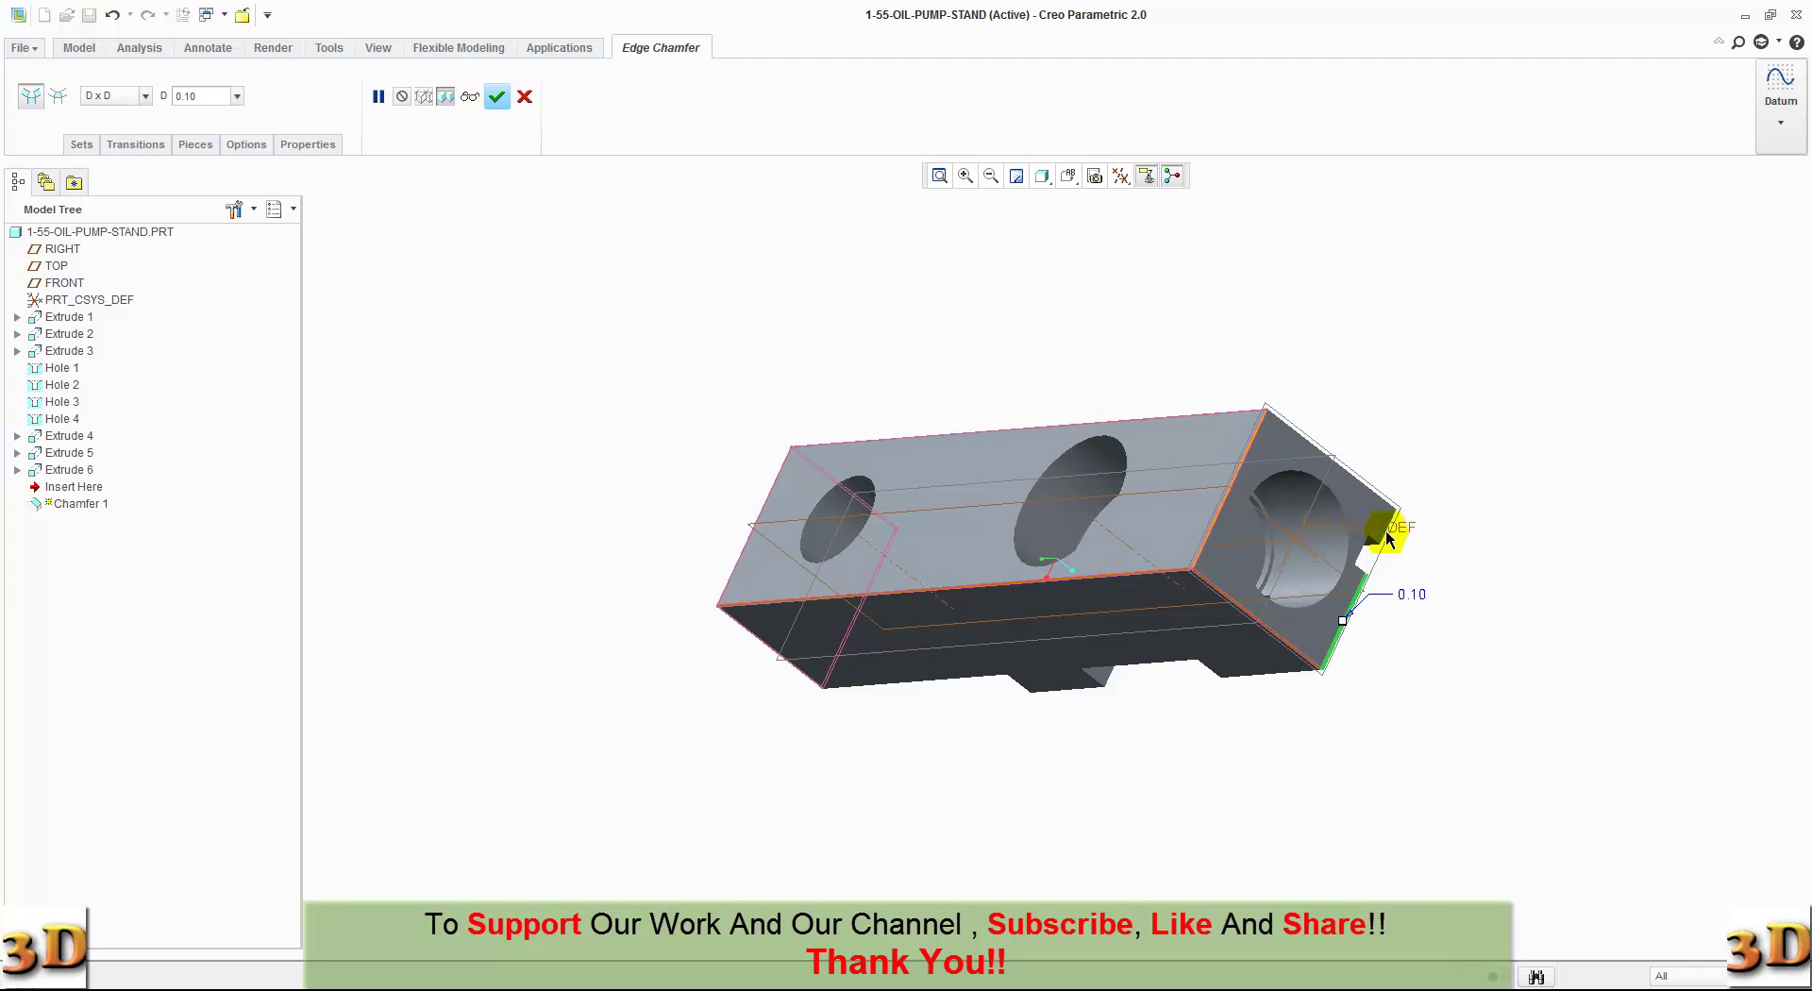
{"action": "left_click", "coordinate": [1374, 498]}
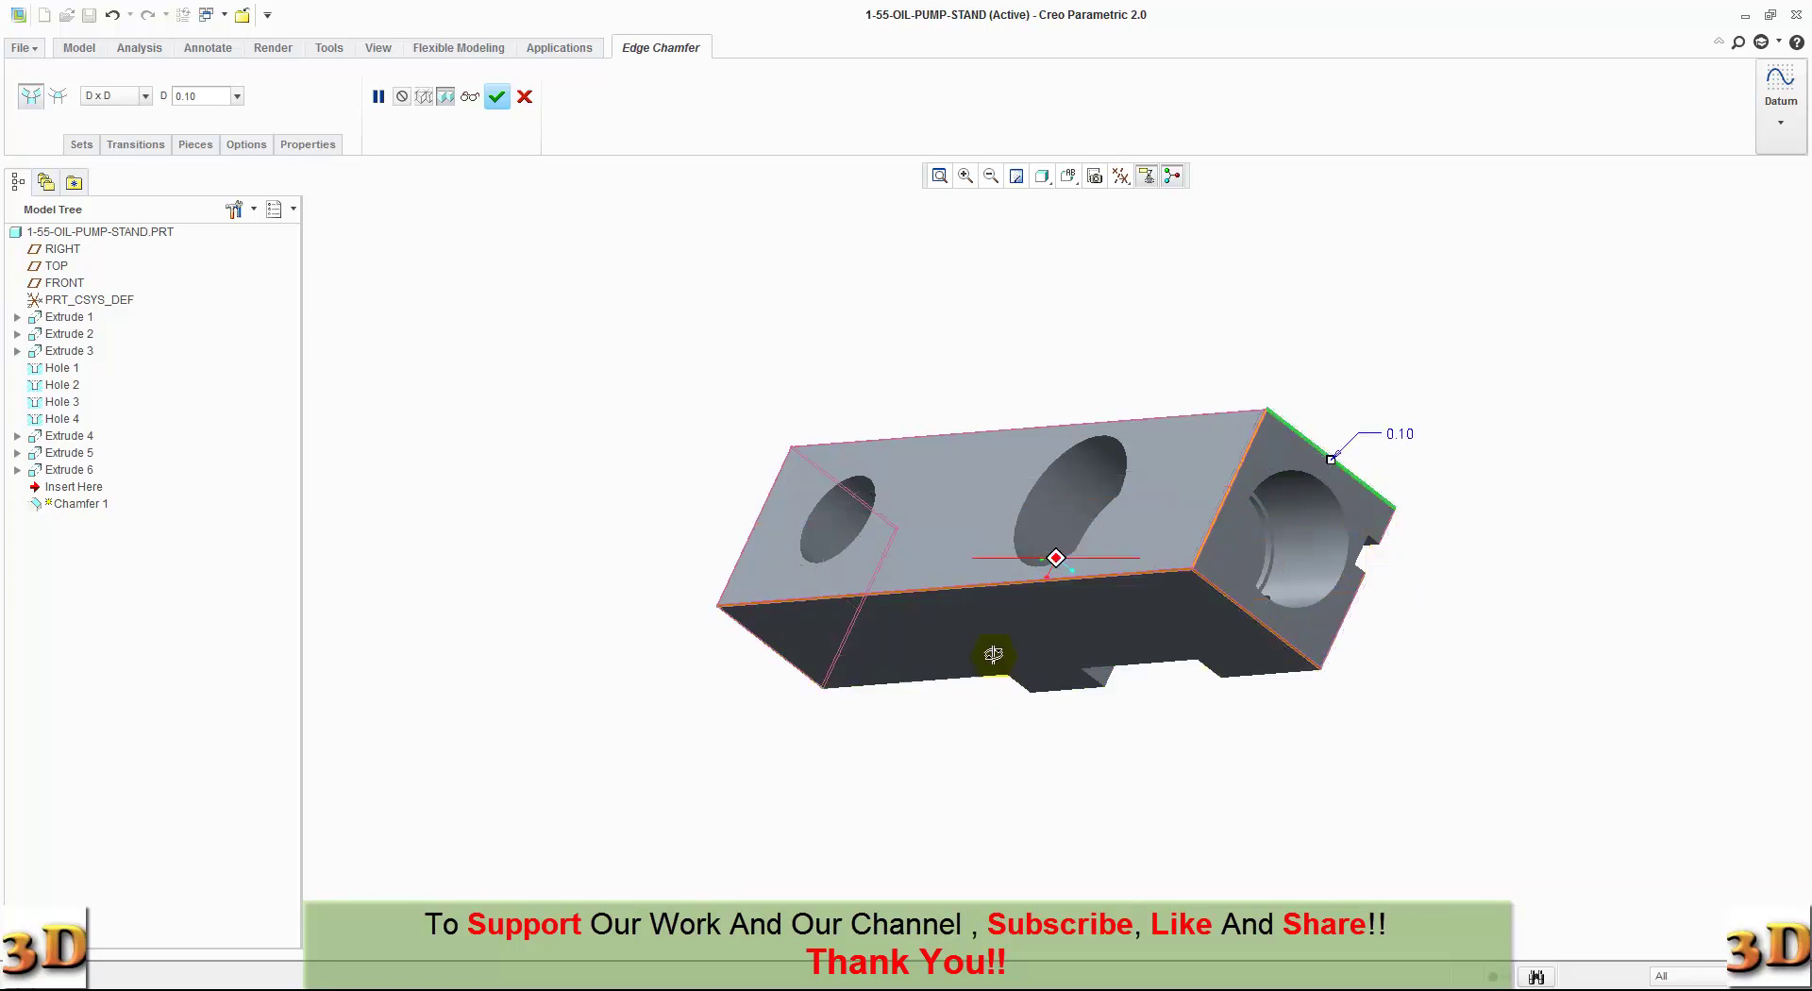
{"action": "middle_click_drag", "start_coordinate": [992, 653], "coordinate": [1143, 414]}
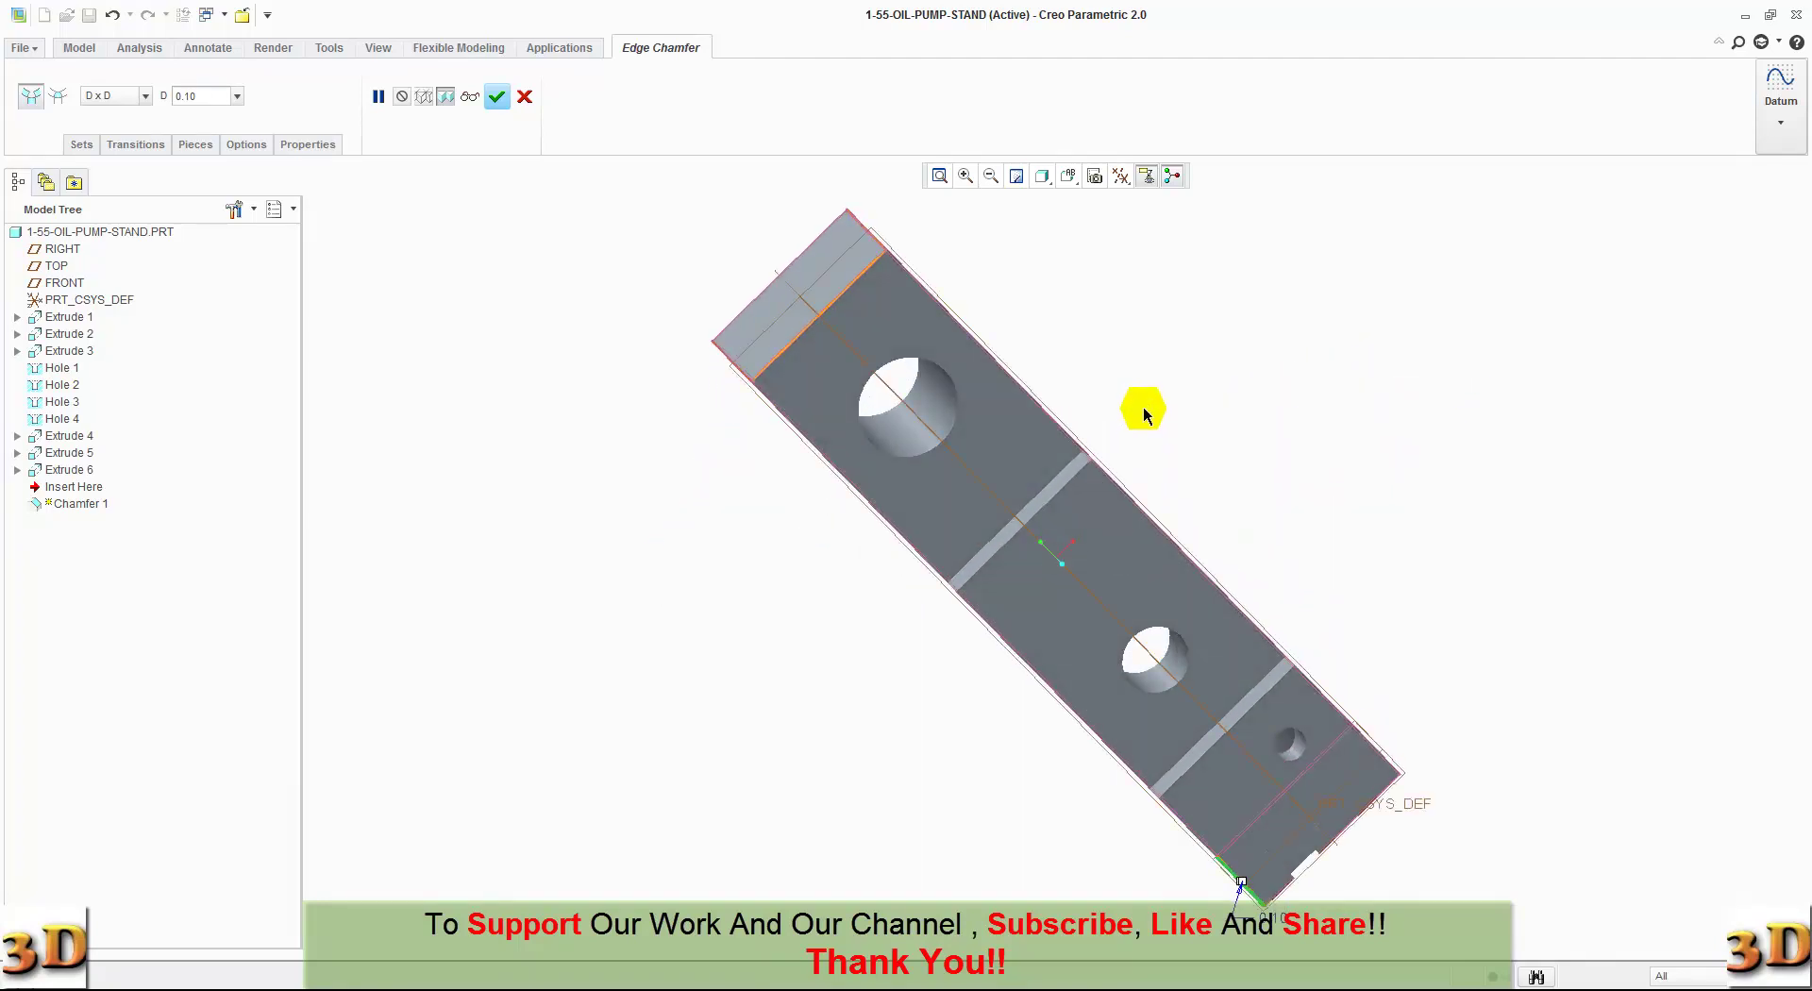
Step: Add the remaining long edges and step edges to the 0.10 chamfer set
{"action": "middle_click_drag", "start_coordinate": [1217, 411], "coordinate": [1177, 441]}
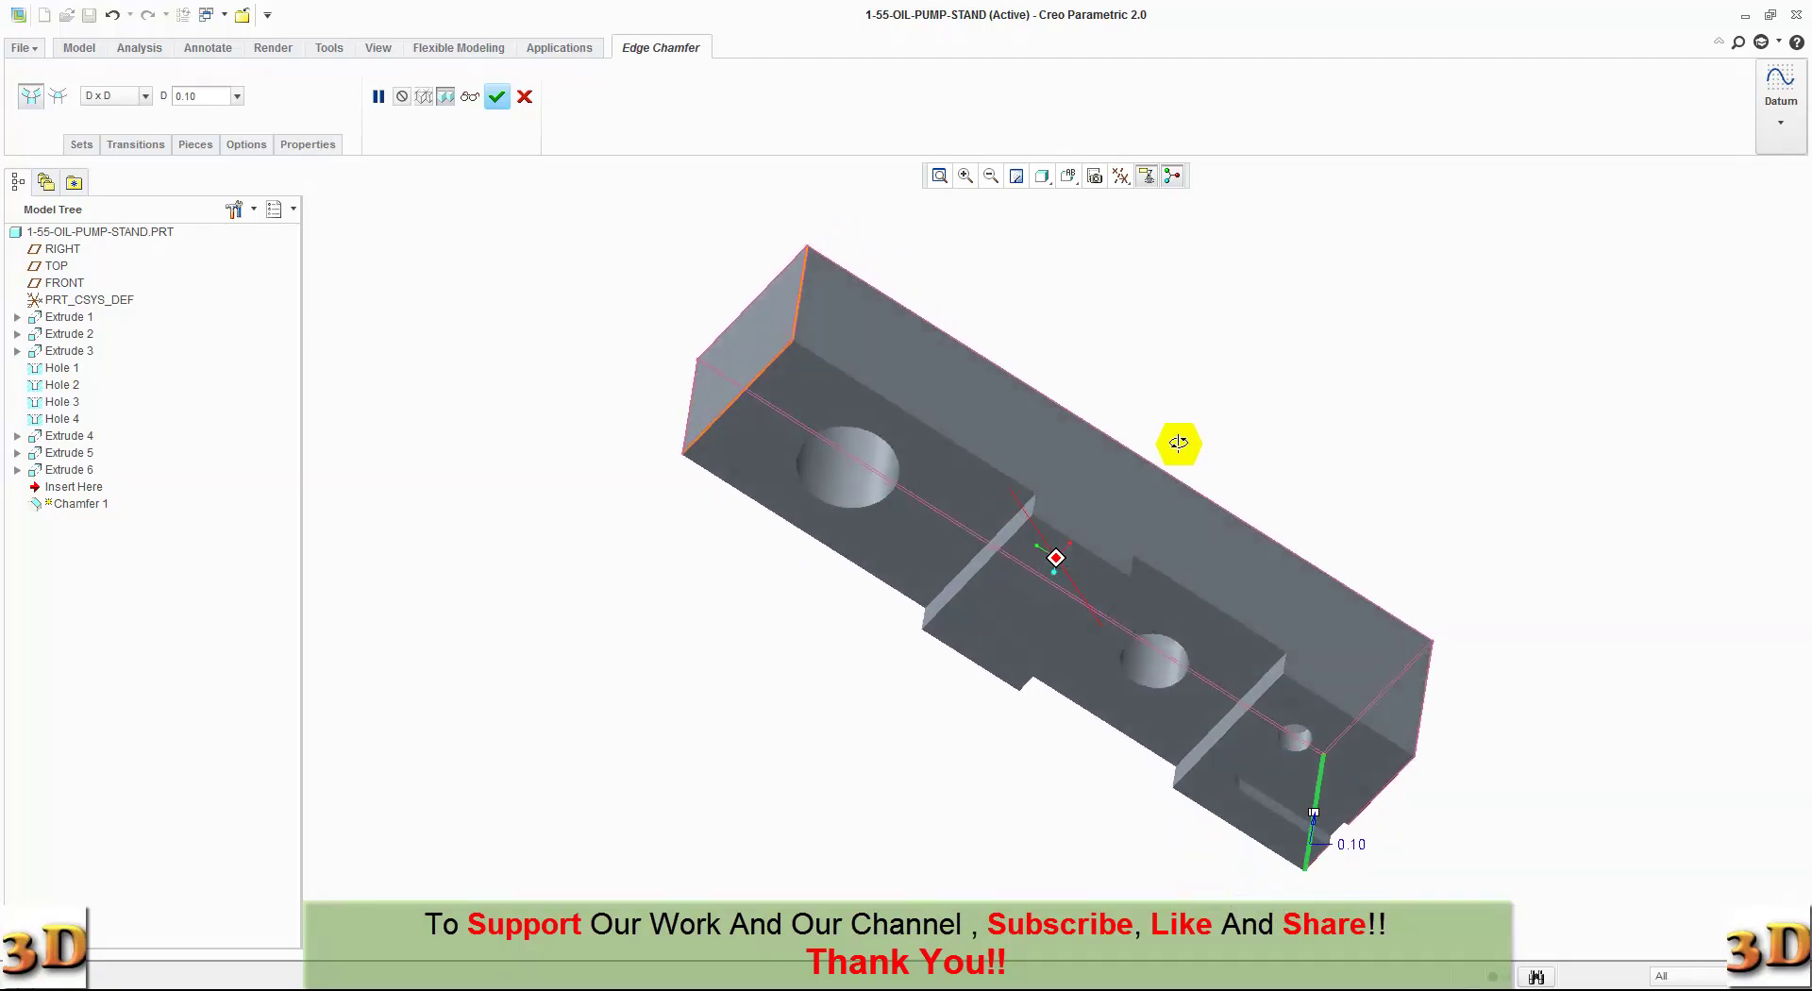
{"action": "left_click", "coordinate": [965, 451]}
{"action": "left_click", "coordinate": [1060, 538]}
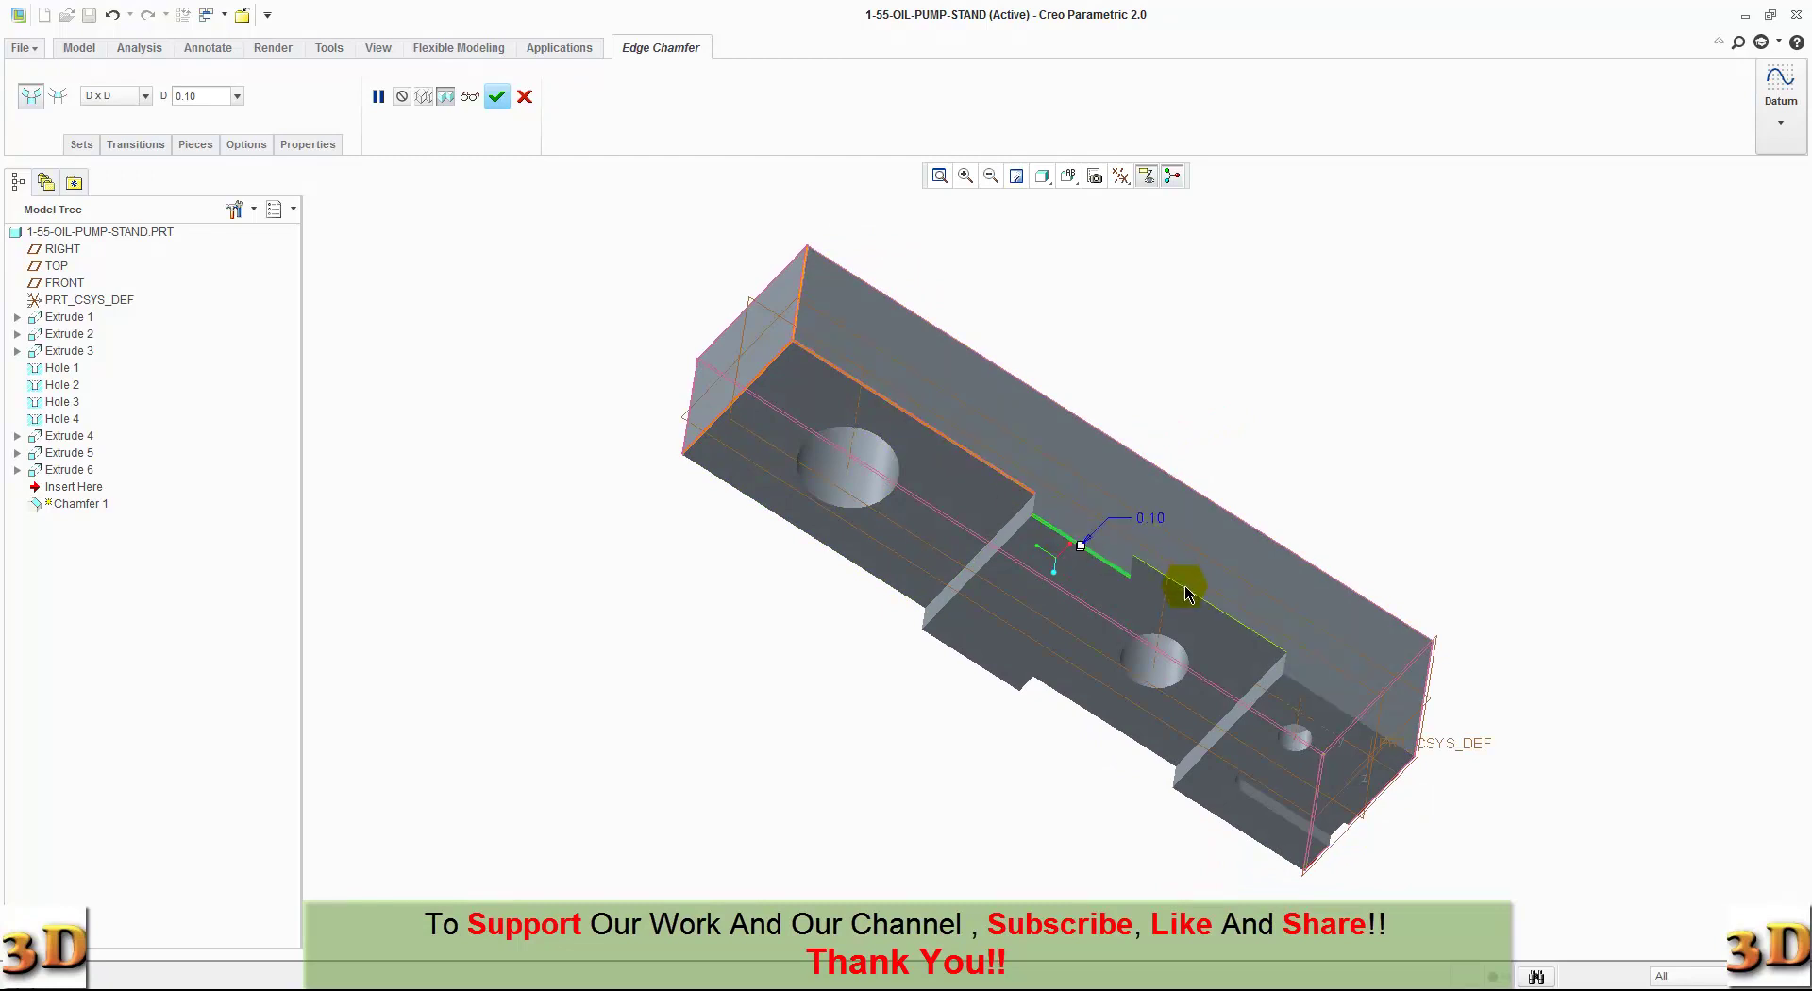
{"action": "left_click", "coordinate": [1184, 586]}
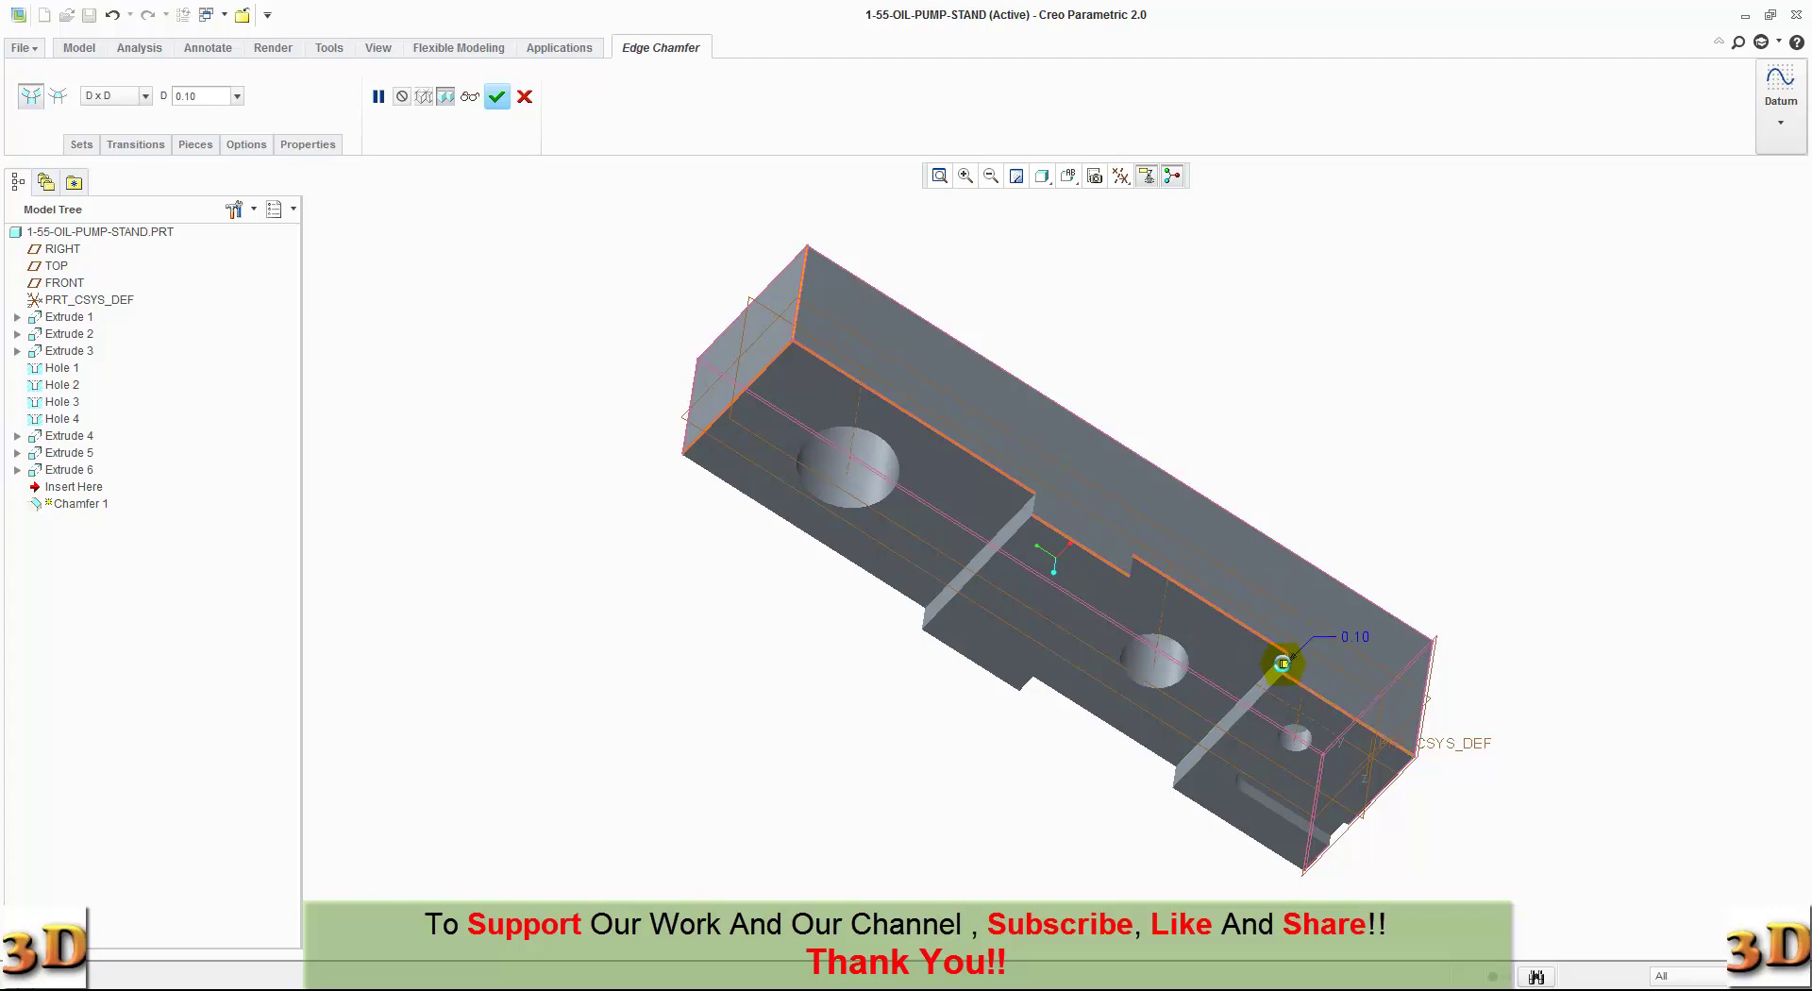
{"action": "left_click_drag", "start_coordinate": [1132, 567], "coordinate": [1130, 565]}
{"action": "middle_click_drag", "start_coordinate": [756, 626], "coordinate": [809, 505]}
{"action": "left_click", "coordinate": [872, 430]}
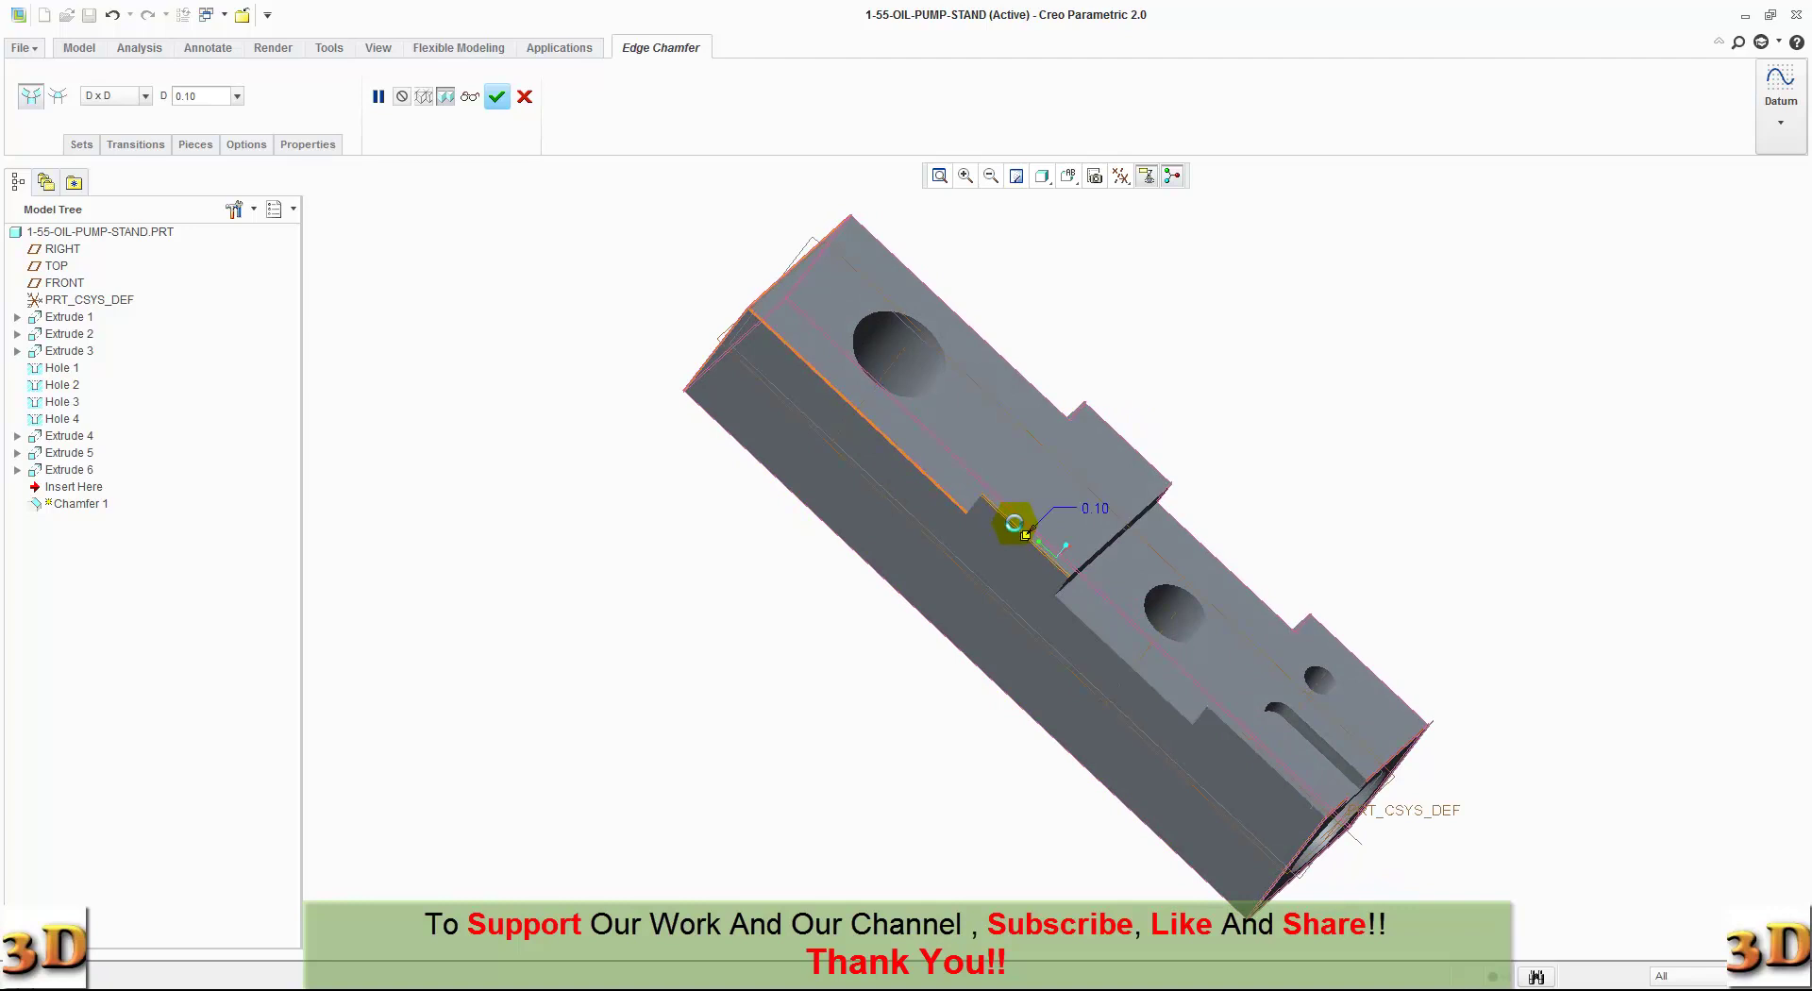
{"action": "left_click", "coordinate": [1112, 649], "text": "ctrl"}
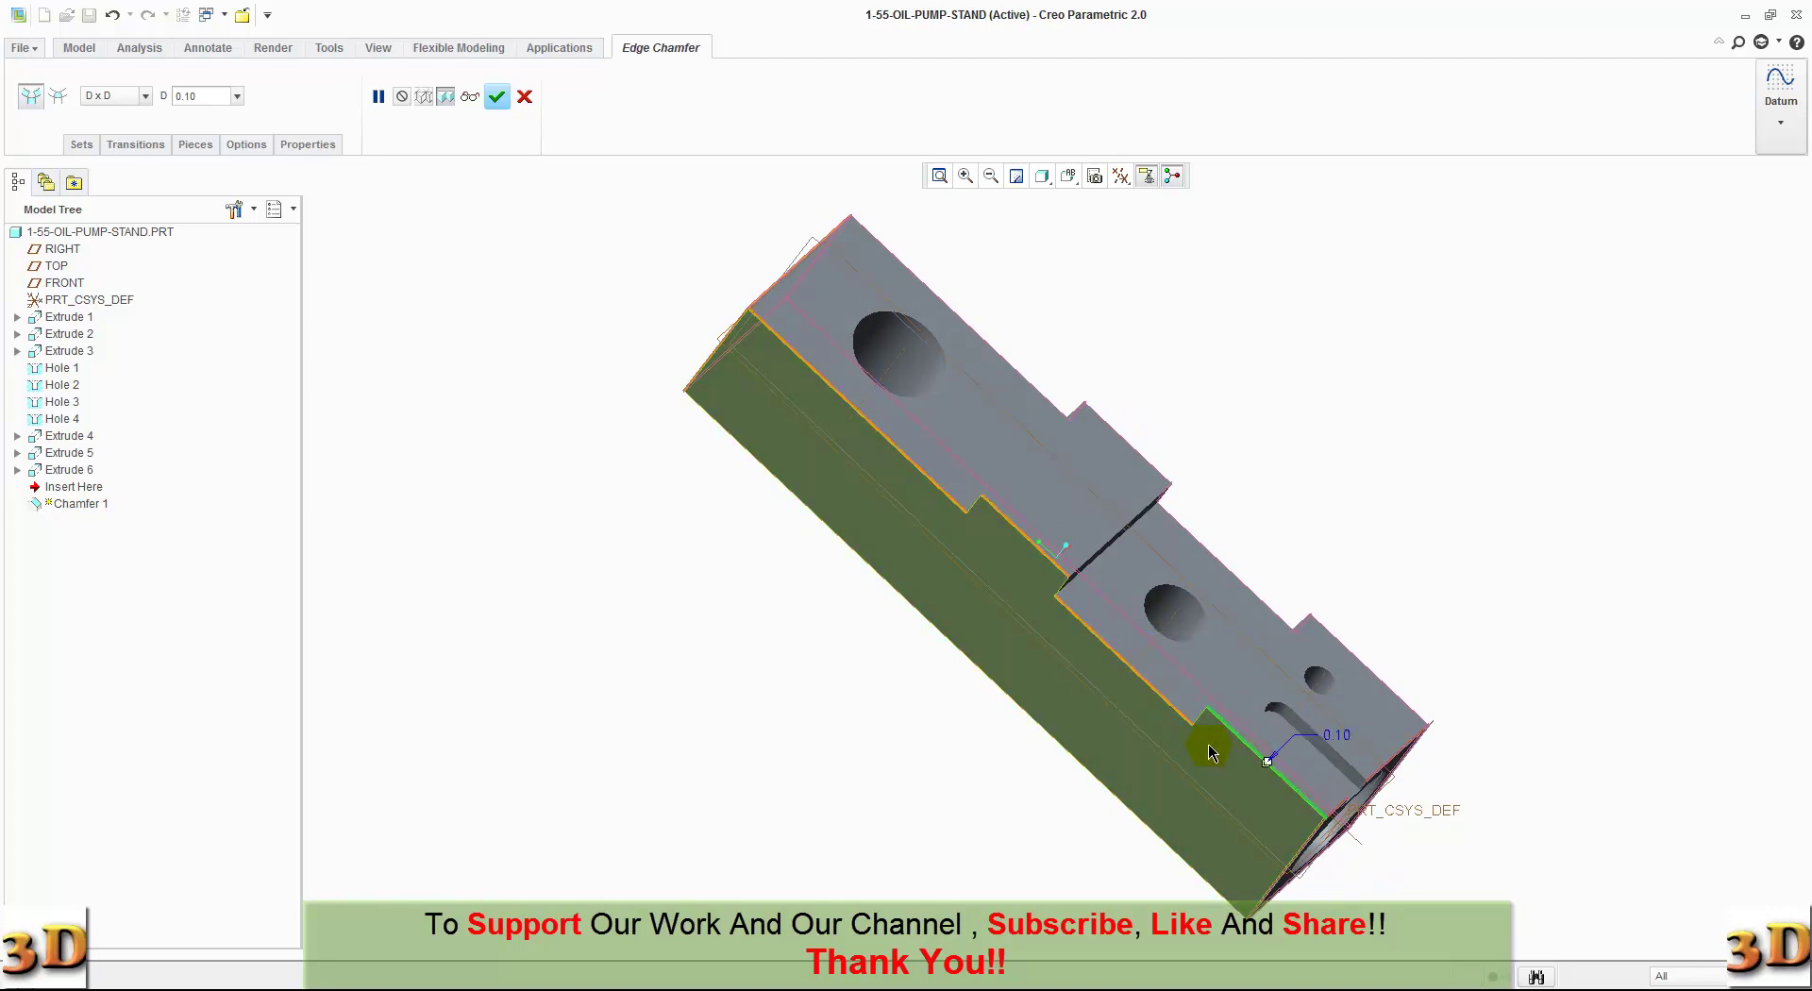
{"action": "left_click", "coordinate": [1062, 591]}
Step: Inspect the chamfered edges, return to the standard view and complete Chamfer 1
{"action": "middle_click_drag", "start_coordinate": [779, 590], "coordinate": [789, 670]}
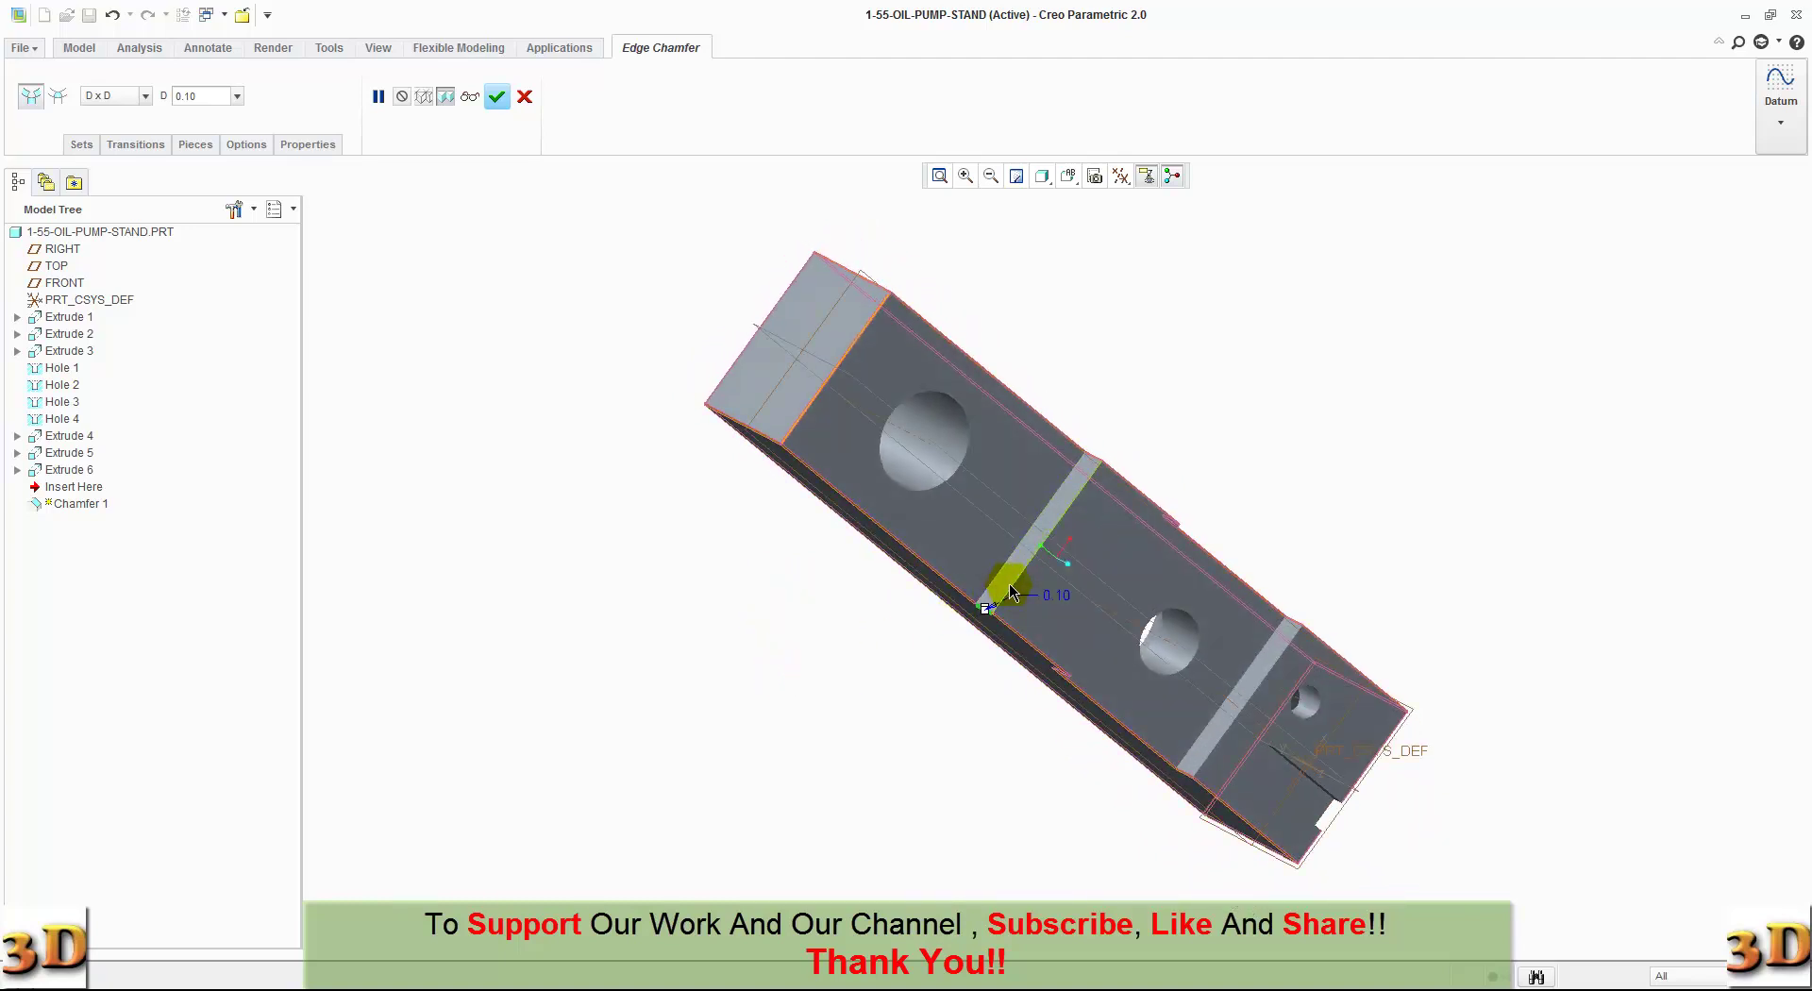
{"action": "middle_click_drag", "start_coordinate": [954, 667], "coordinate": [857, 610]}
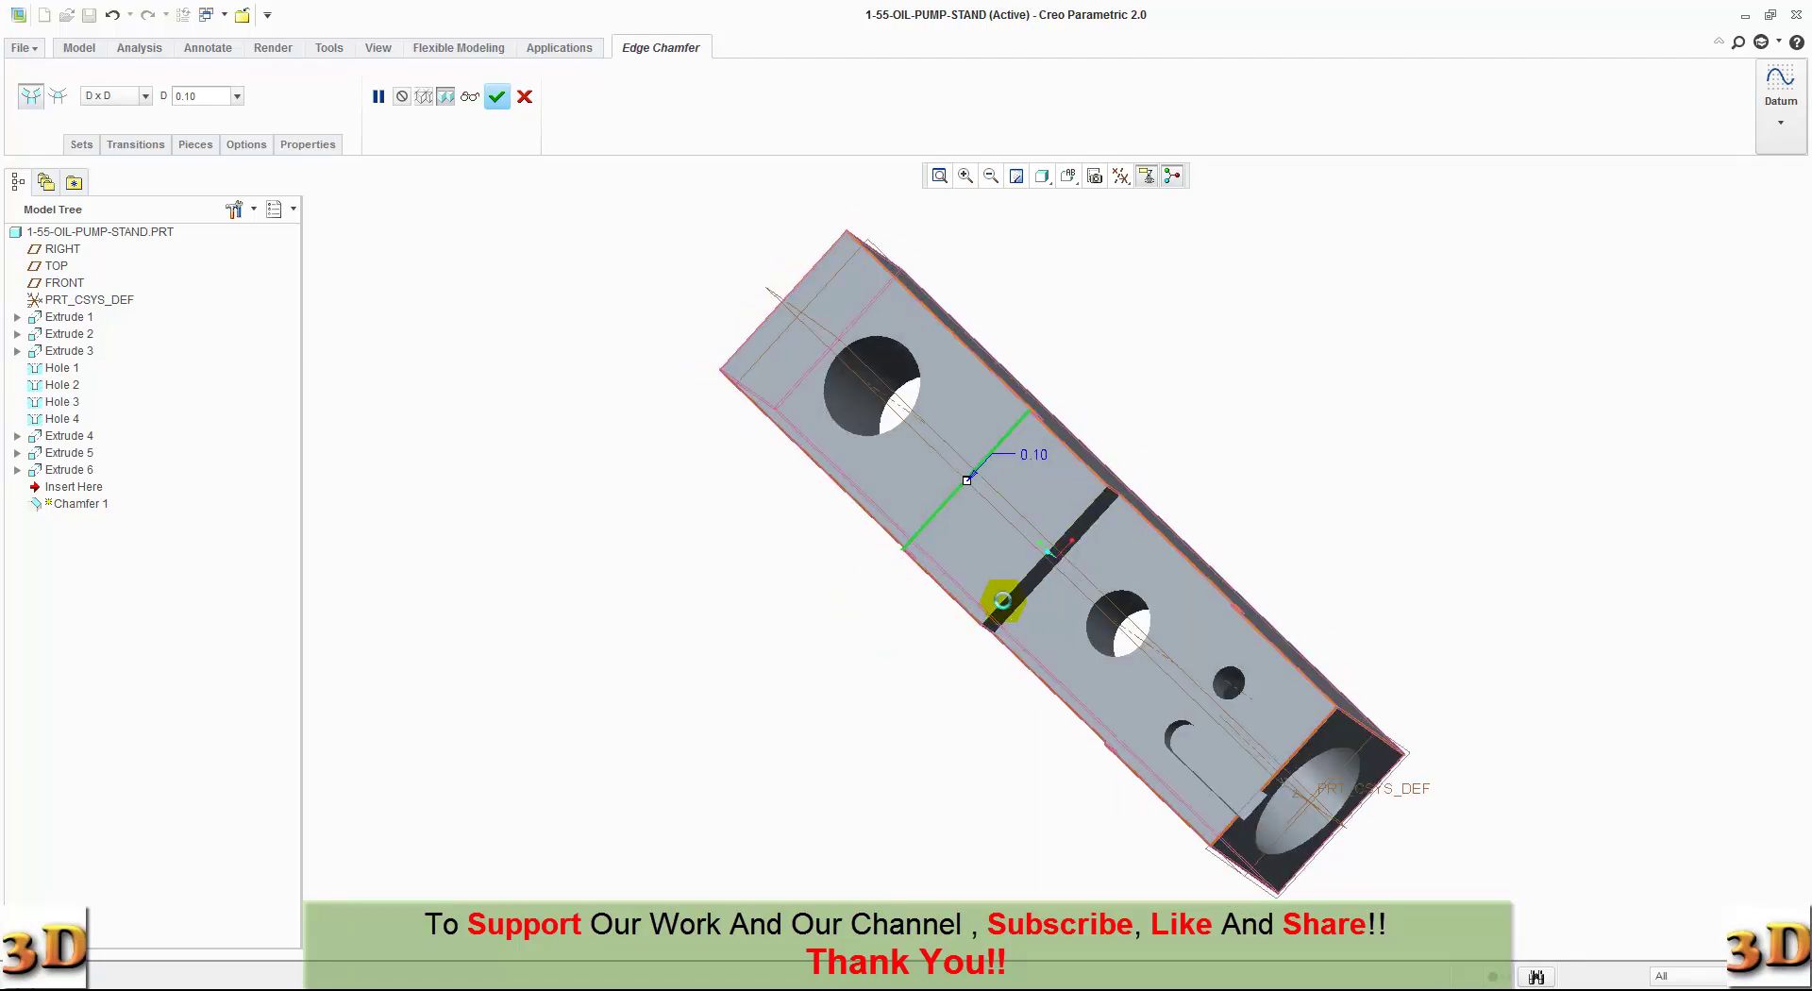
{"action": "middle_click_drag", "start_coordinate": [913, 667], "coordinate": [987, 748]}
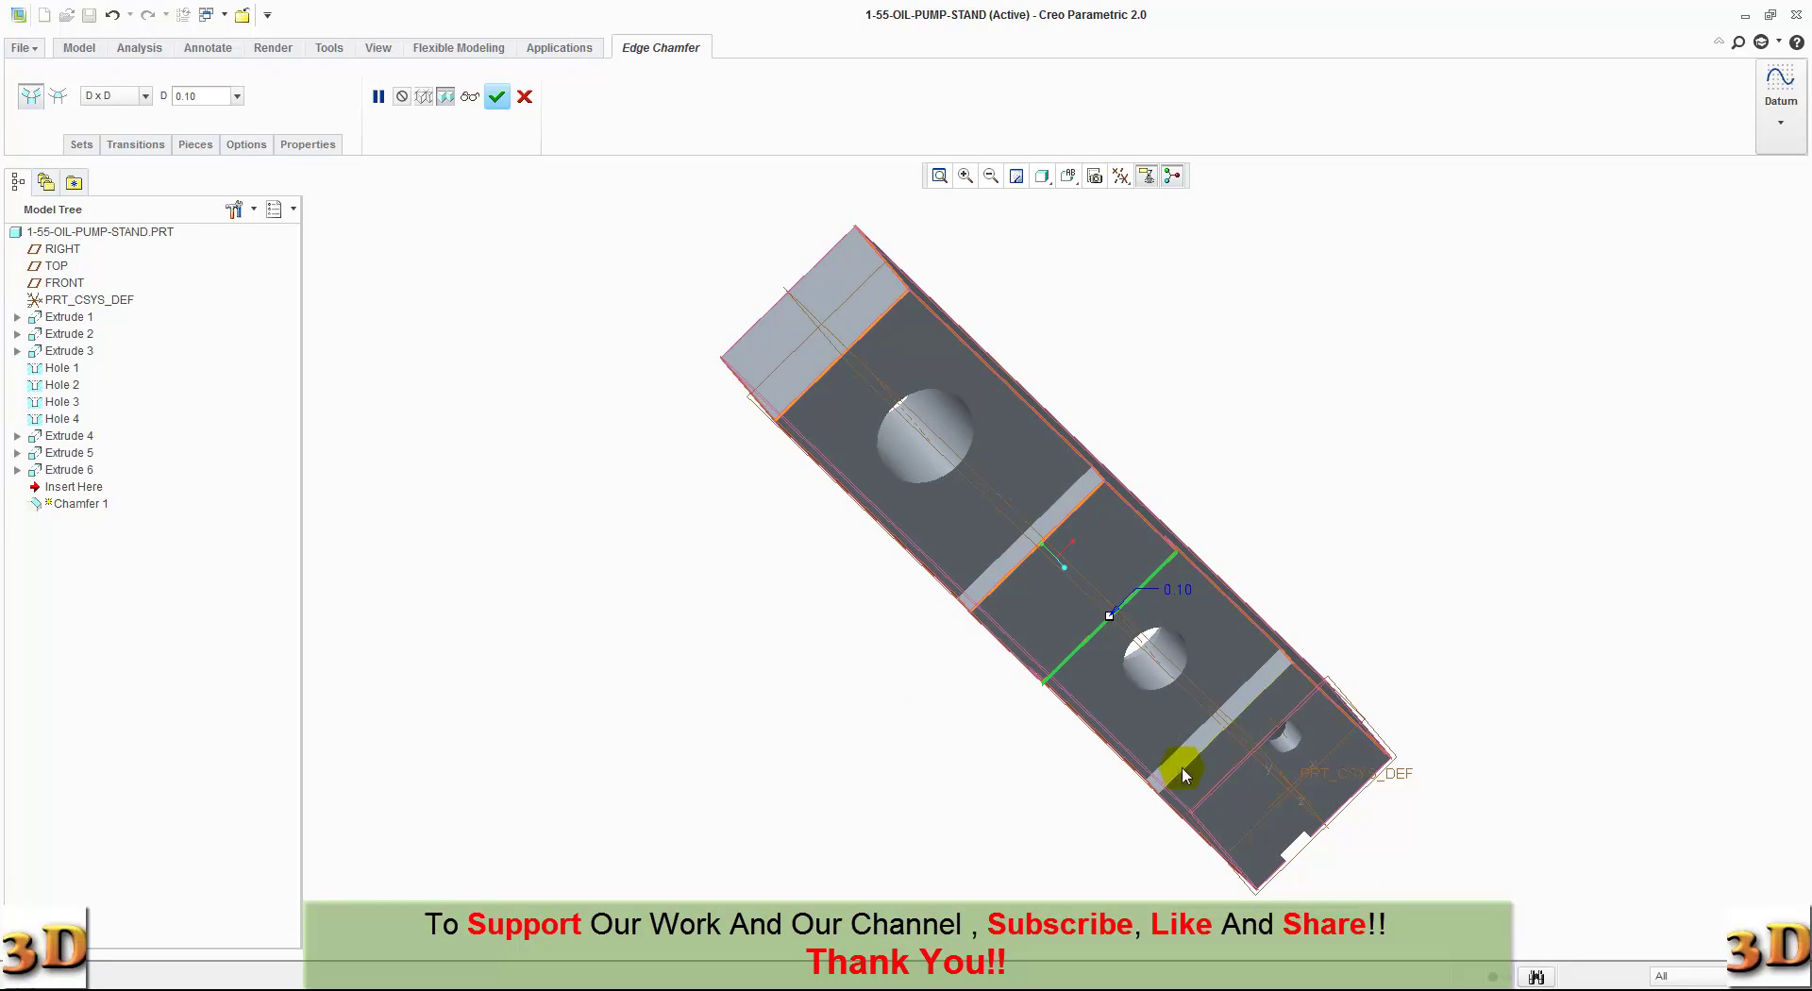
{"action": "middle_click_drag", "start_coordinate": [991, 752], "coordinate": [902, 602]}
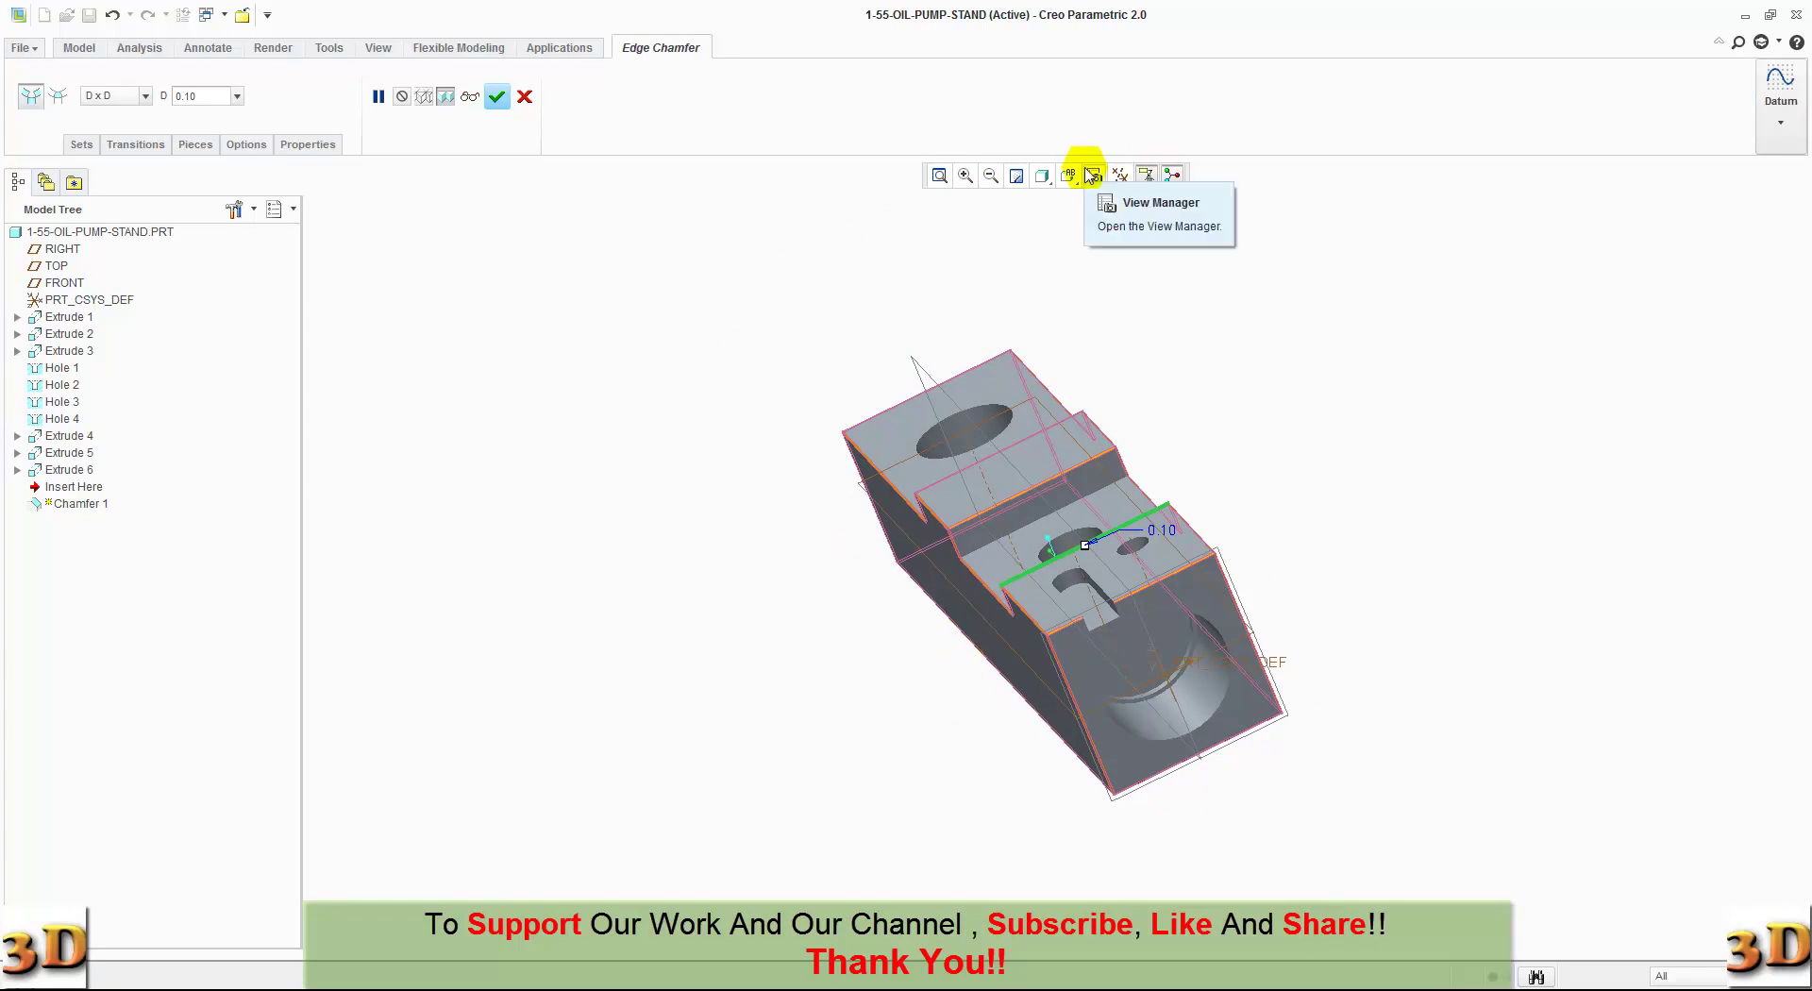
{"action": "left_click", "coordinate": [1075, 179]}
{"action": "left_click", "coordinate": [1085, 204]}
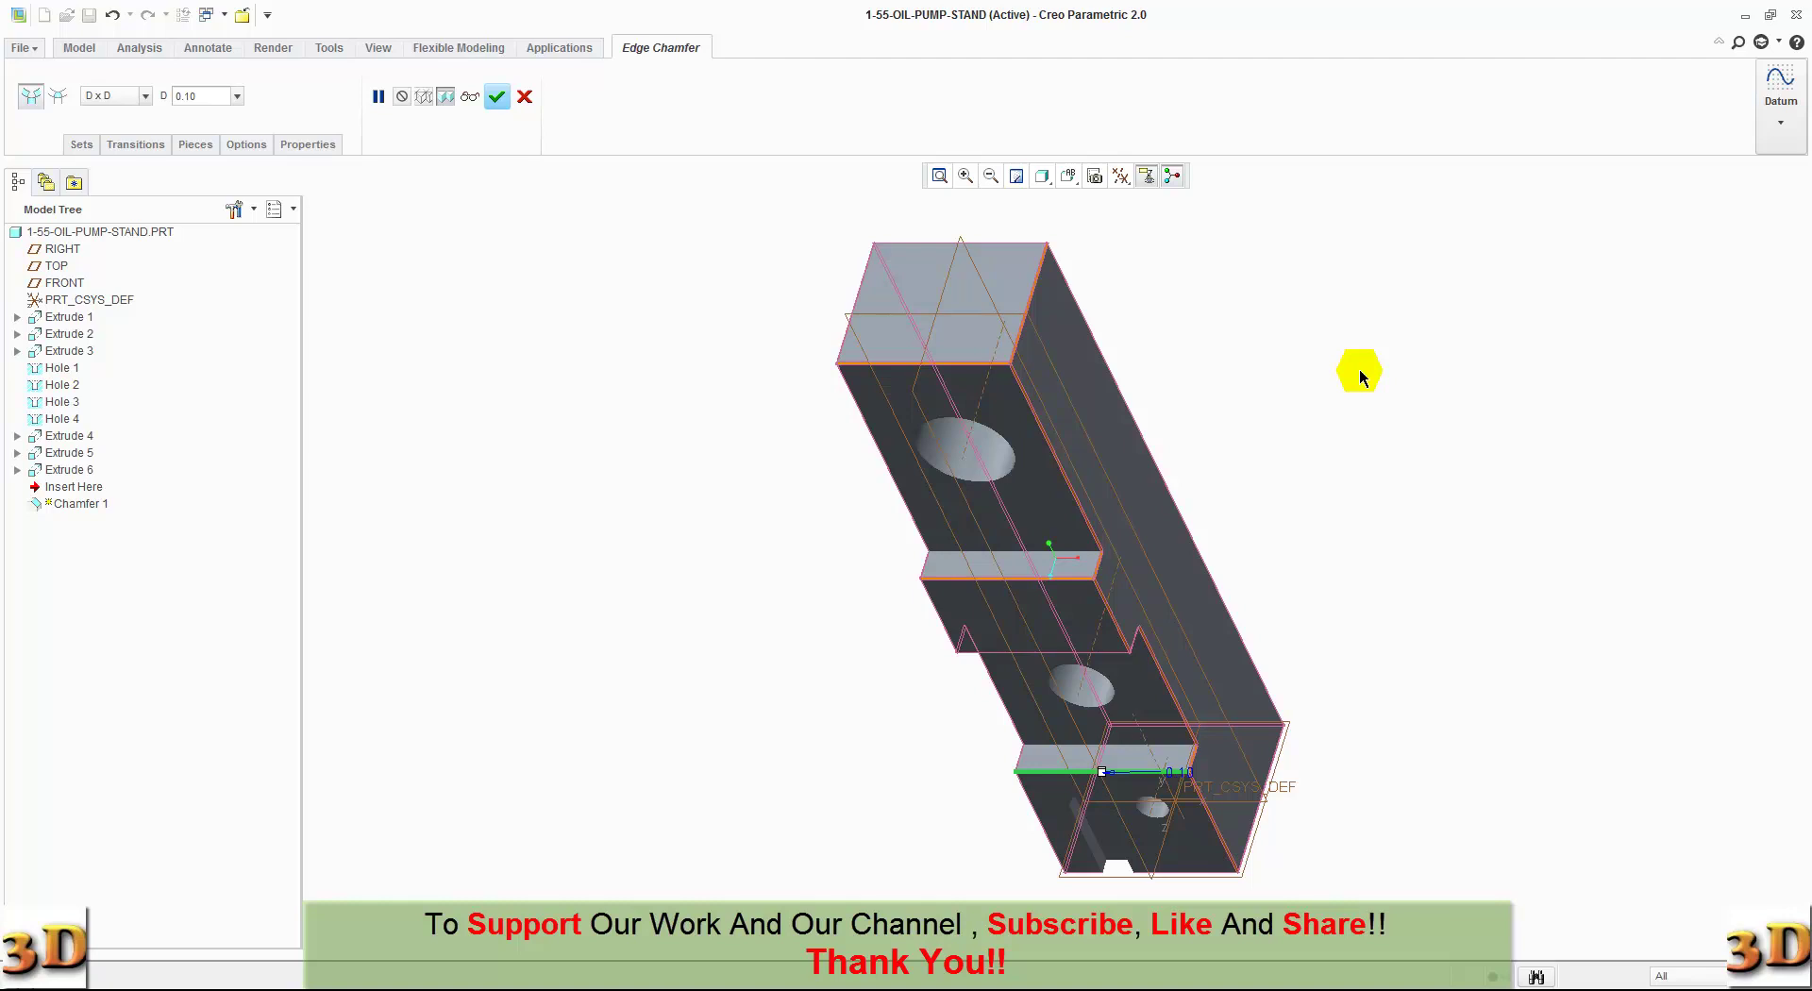
{"action": "left_click", "coordinate": [498, 100]}
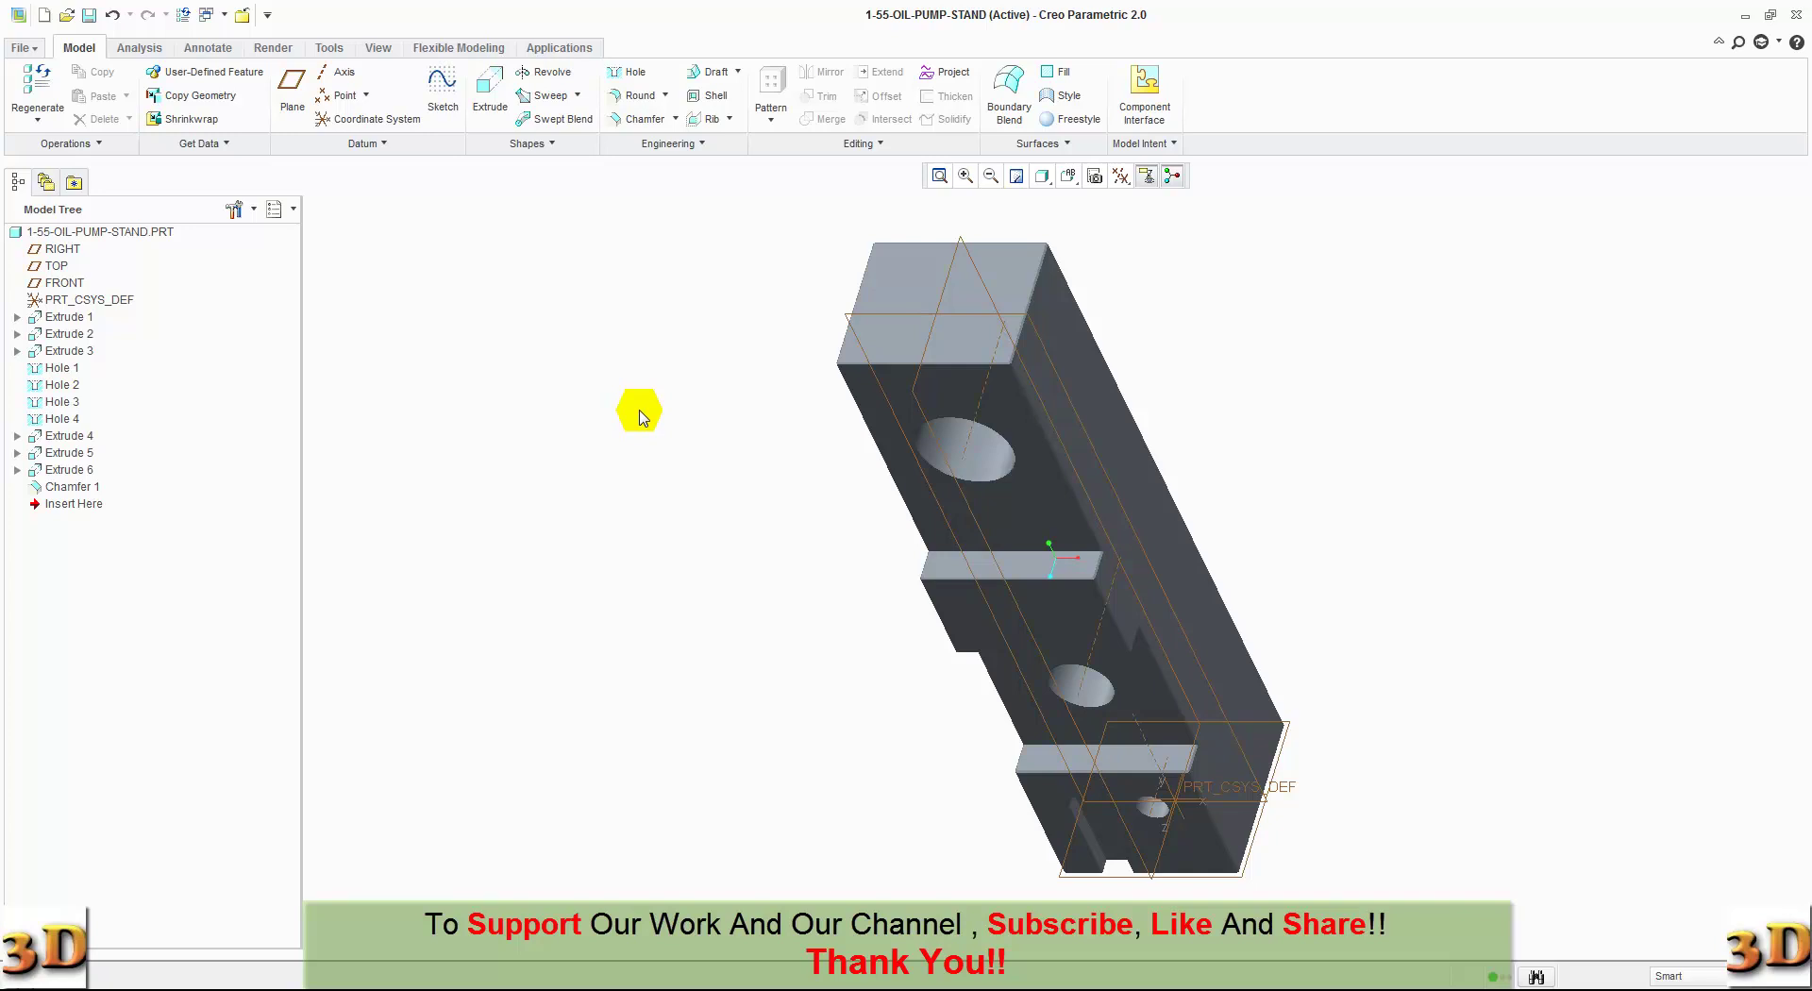
Step: Apply a brown appearance from the Render Appearance Gallery to the whole part
{"action": "left_click", "coordinate": [271, 49]}
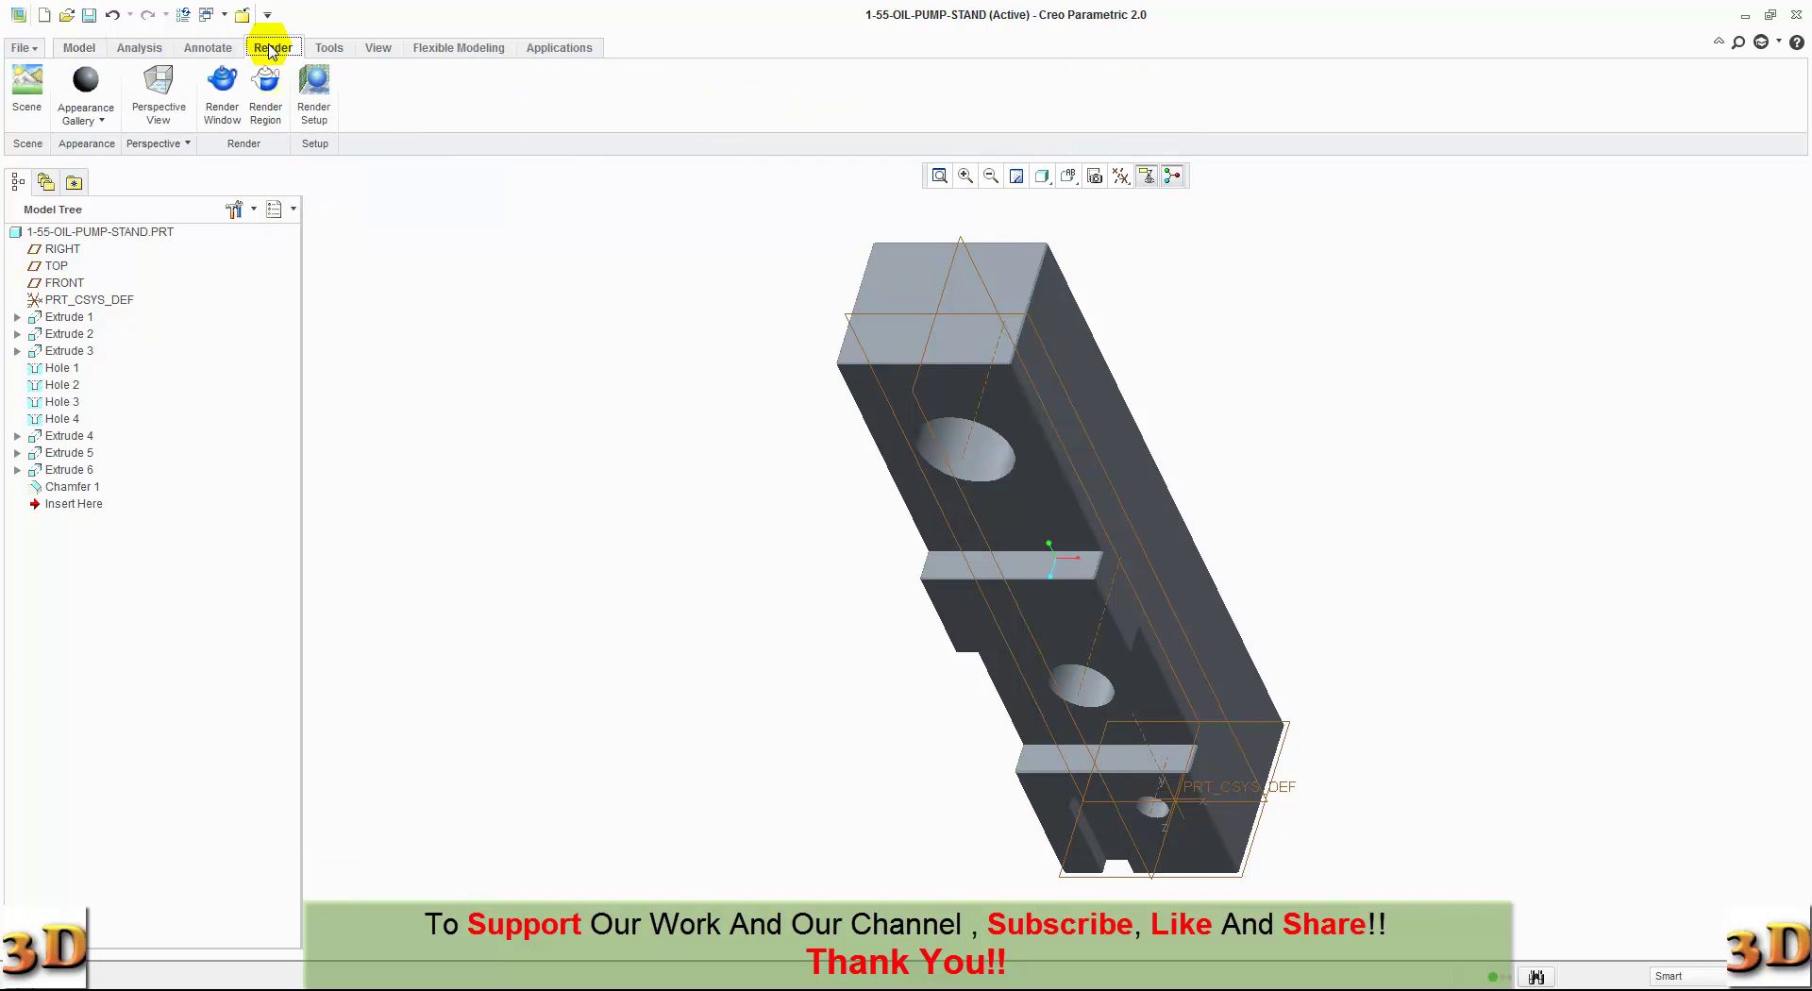
{"action": "left_click", "coordinate": [102, 125]}
{"action": "left_click", "coordinate": [223, 425]}
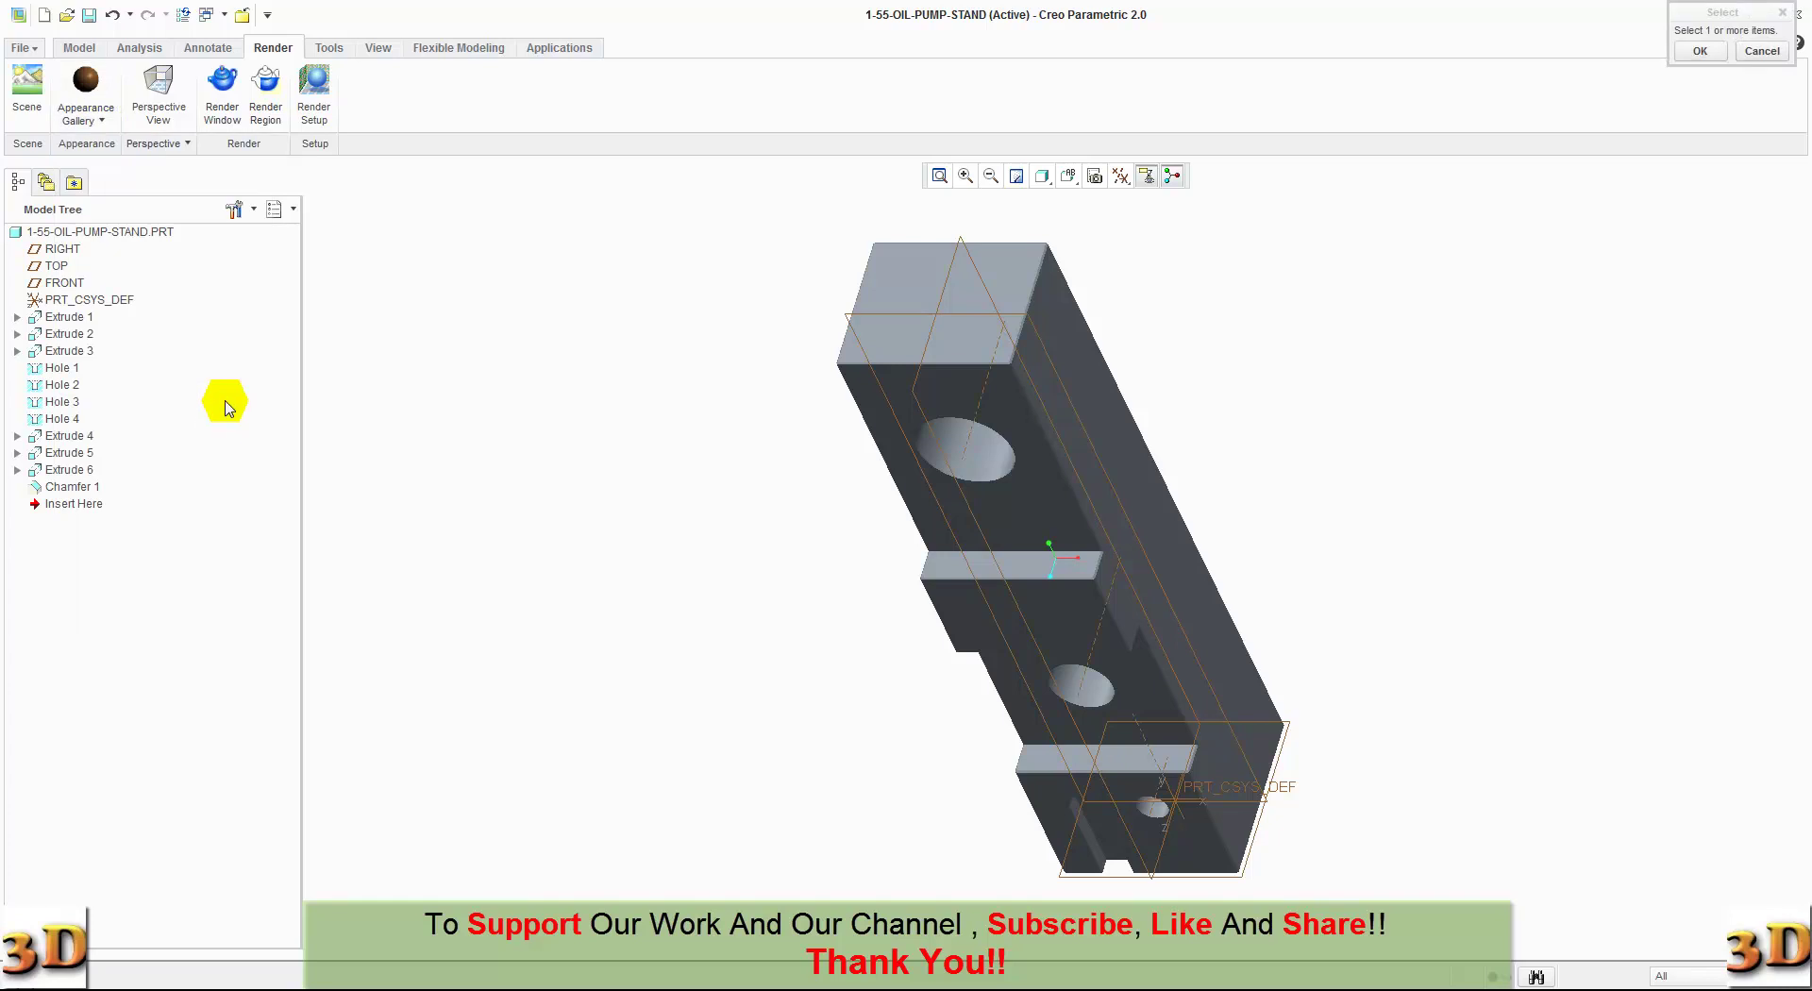
{"action": "left_click", "coordinate": [118, 232]}
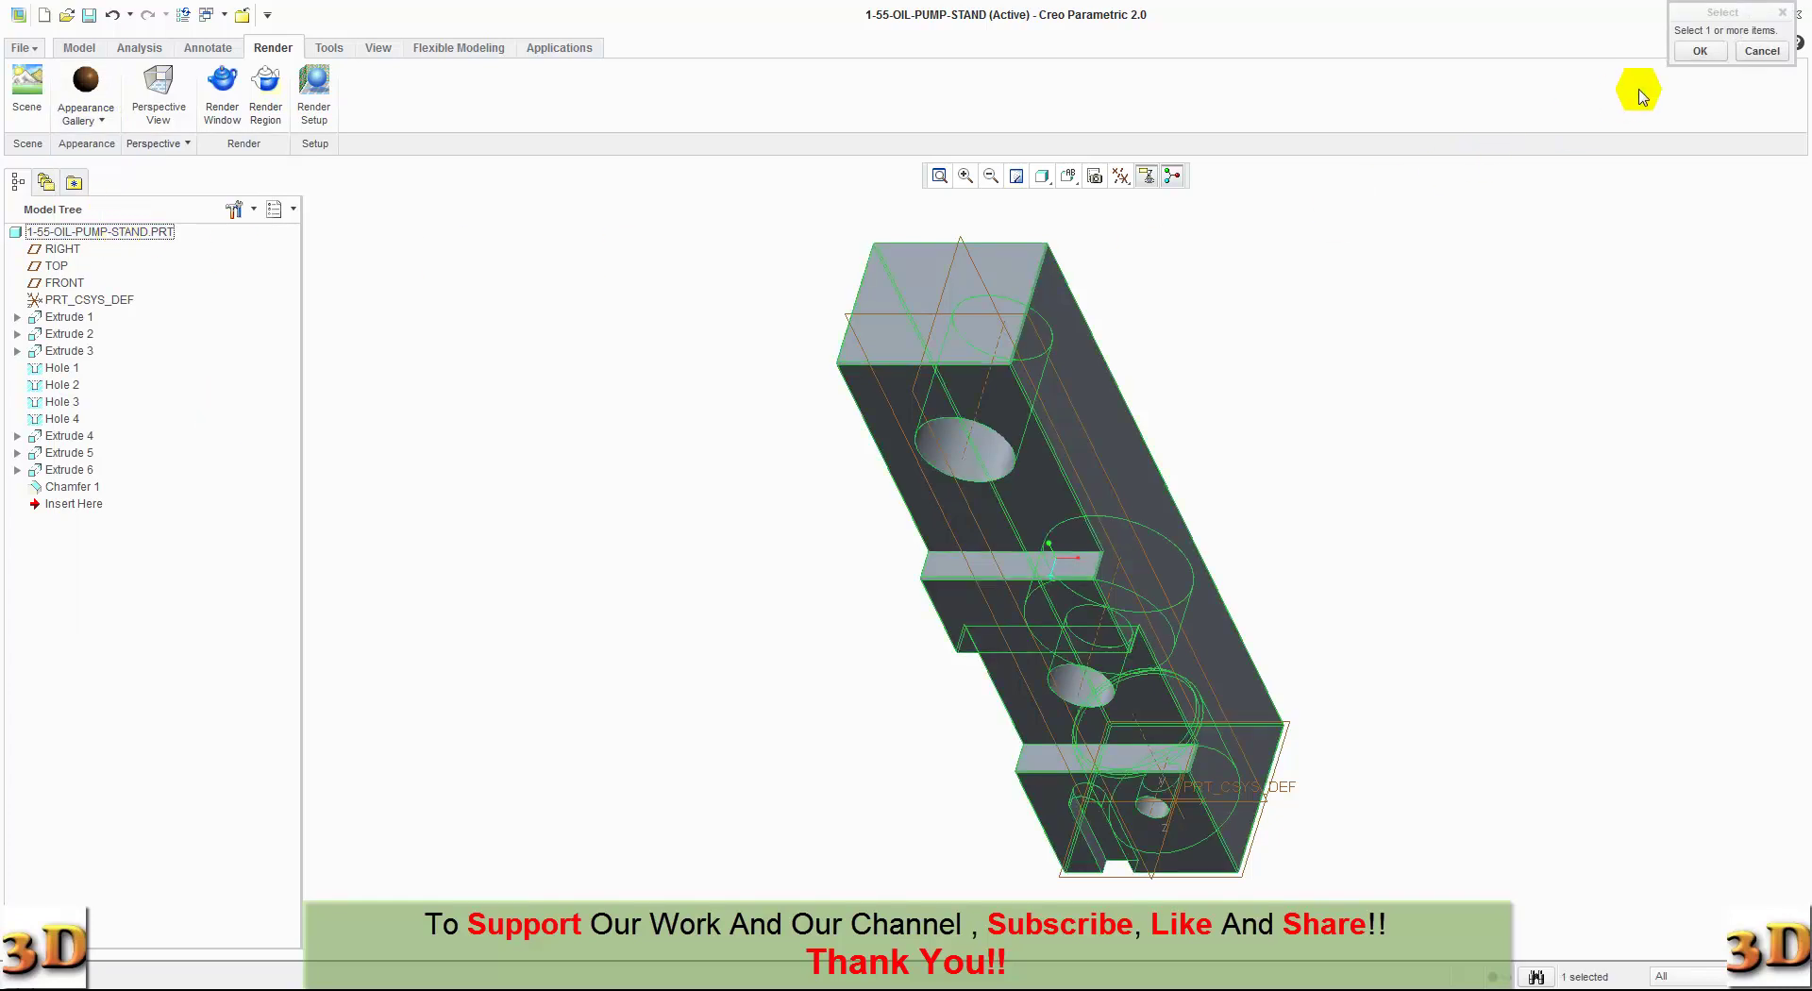
{"action": "left_click", "coordinate": [1700, 51]}
{"action": "scroll", "coordinate": [1504, 454], "scroll_direction": "up", "scroll_amount": 1}
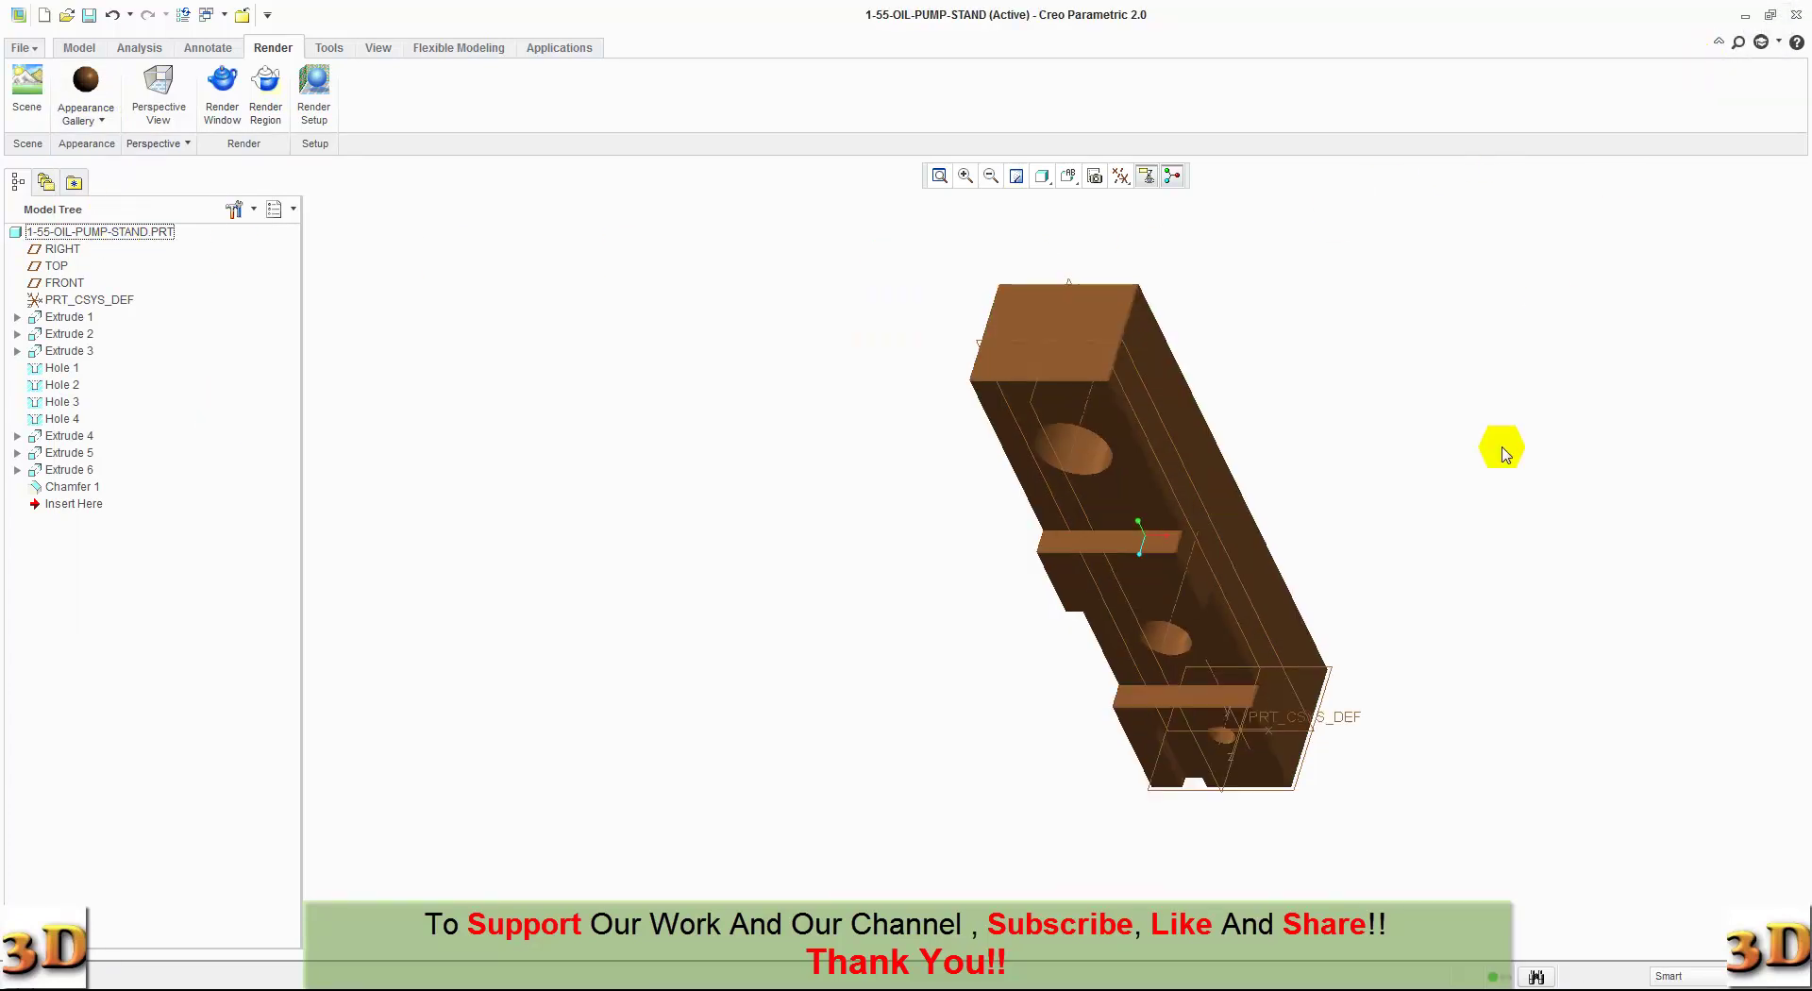
{"action": "scroll", "coordinate": [1504, 454], "scroll_direction": "up", "scroll_amount": 1}
{"action": "scroll", "coordinate": [1496, 460], "scroll_direction": "up", "scroll_amount": 1}
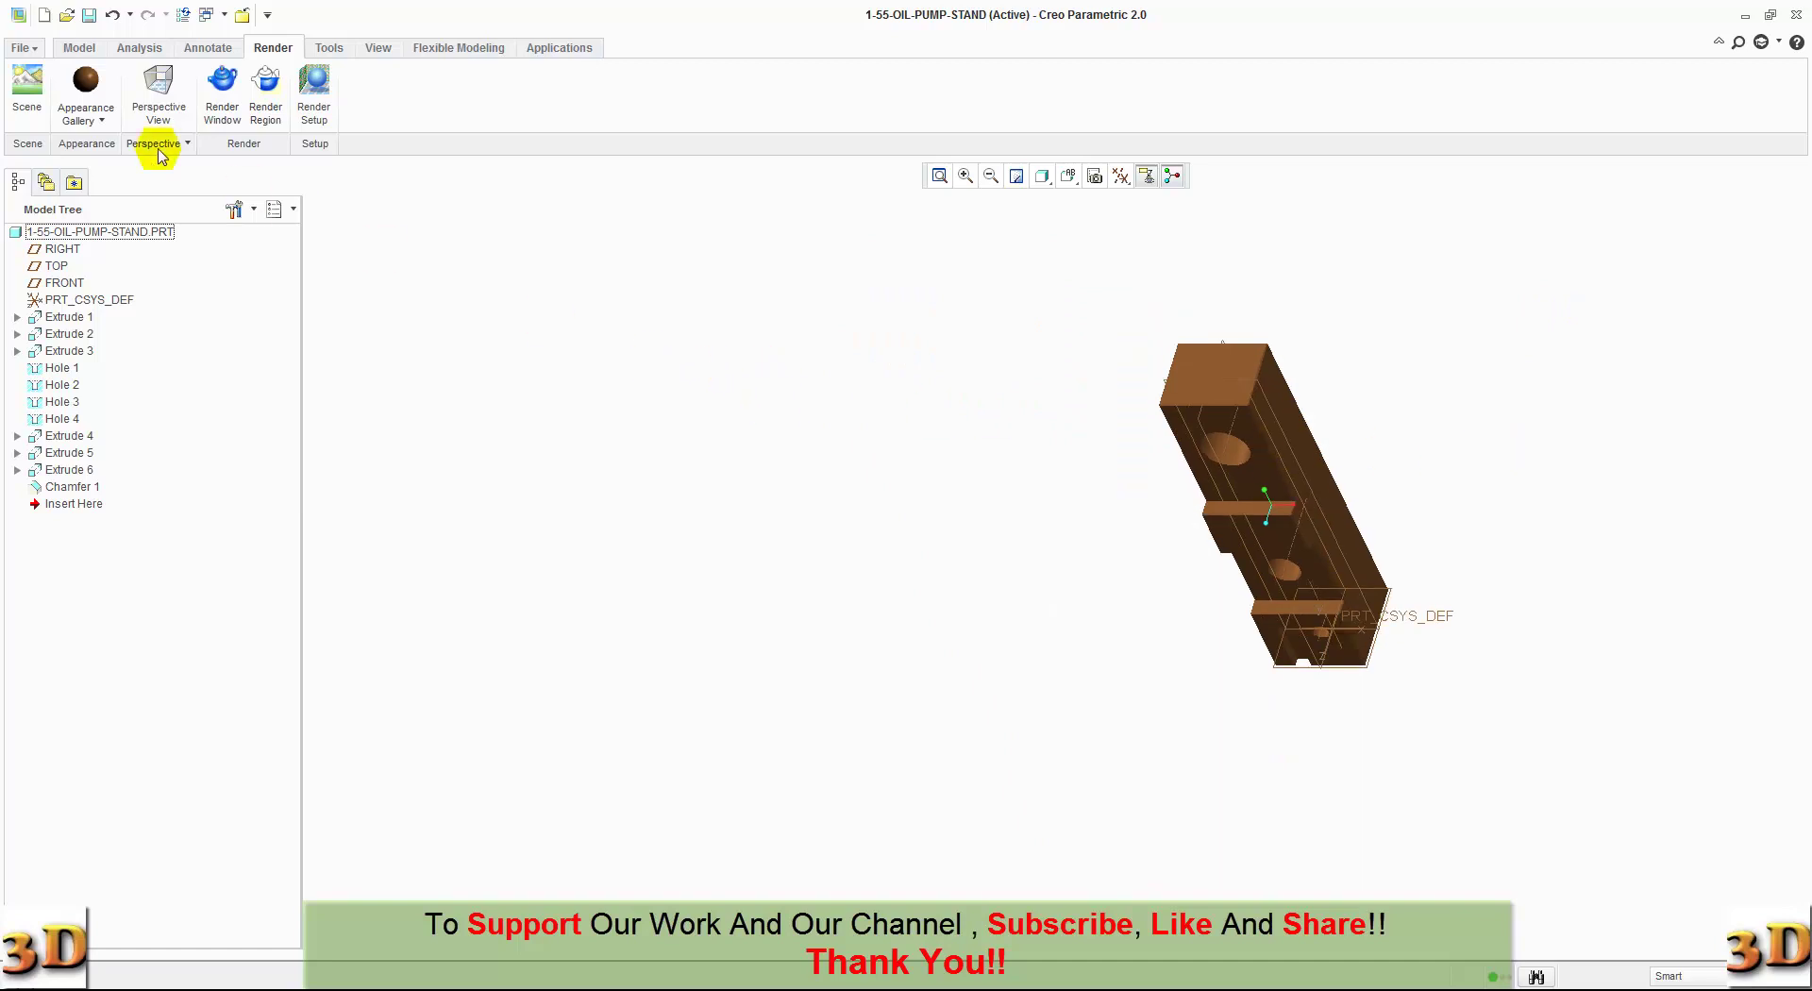
Step: Render the brown oil pump stand in the default grey room scene with a cast shadow
{"action": "left_click", "coordinate": [28, 94]}
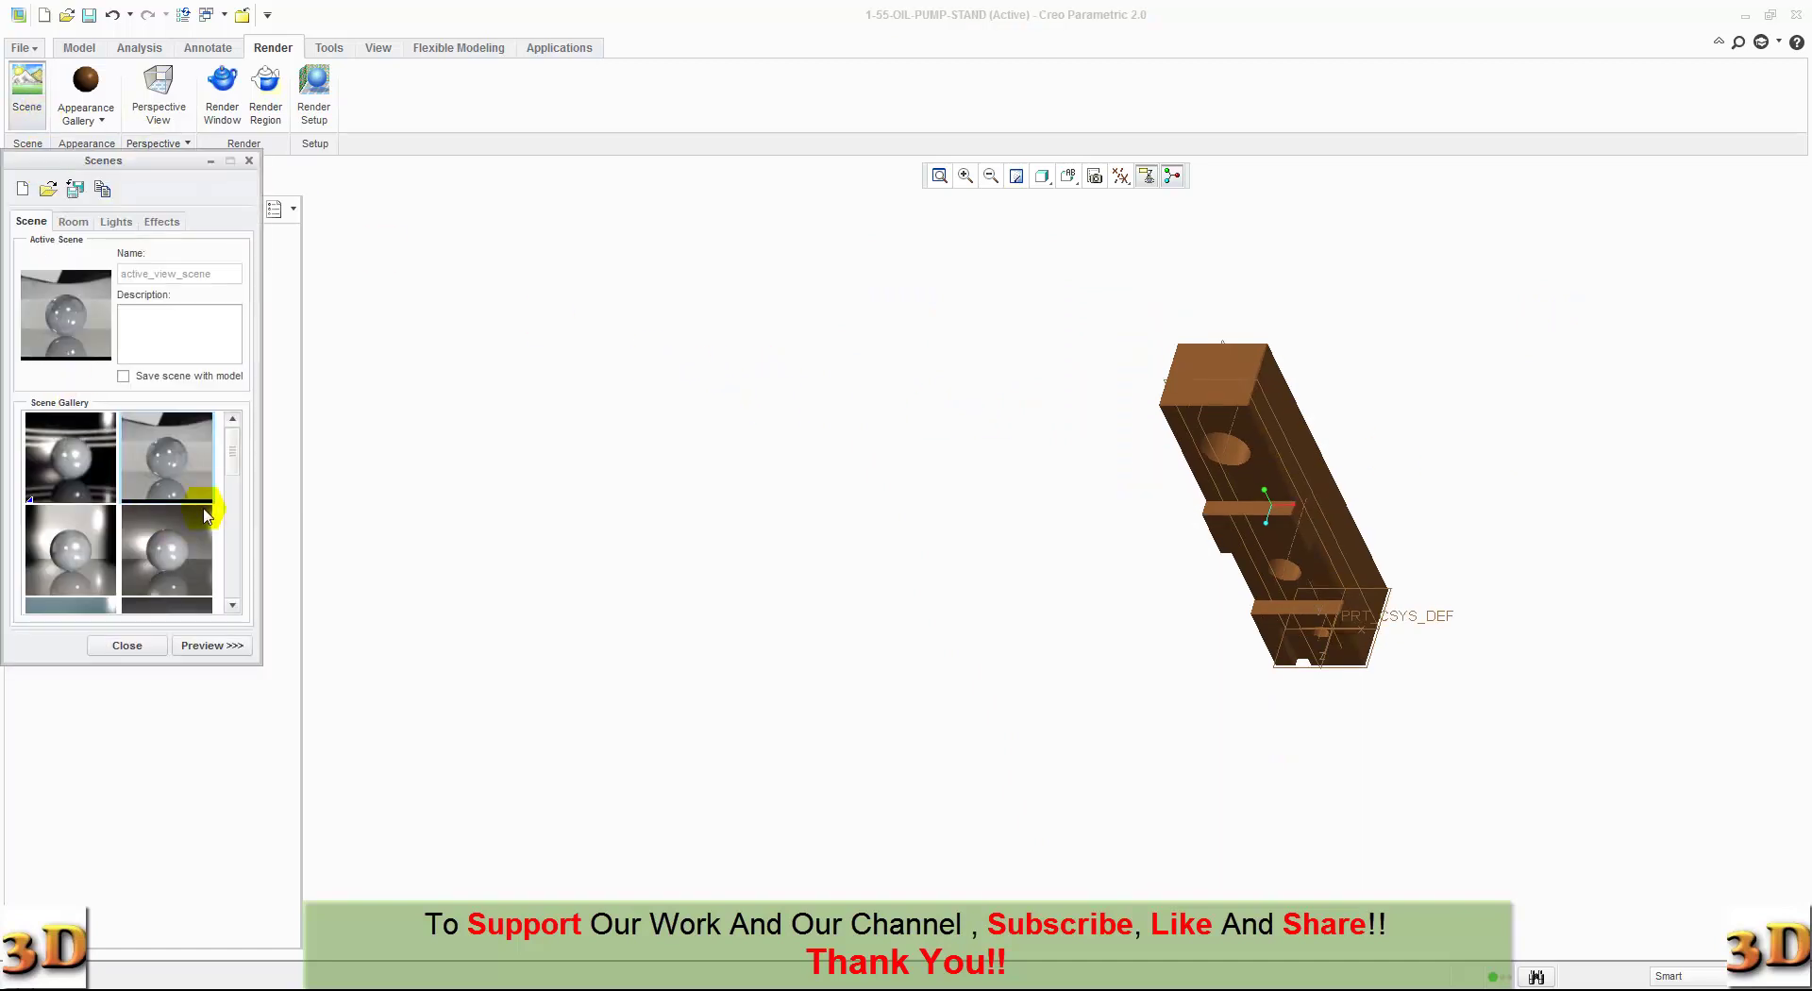
{"action": "left_click_drag", "start_coordinate": [231, 451], "coordinate": [235, 502]}
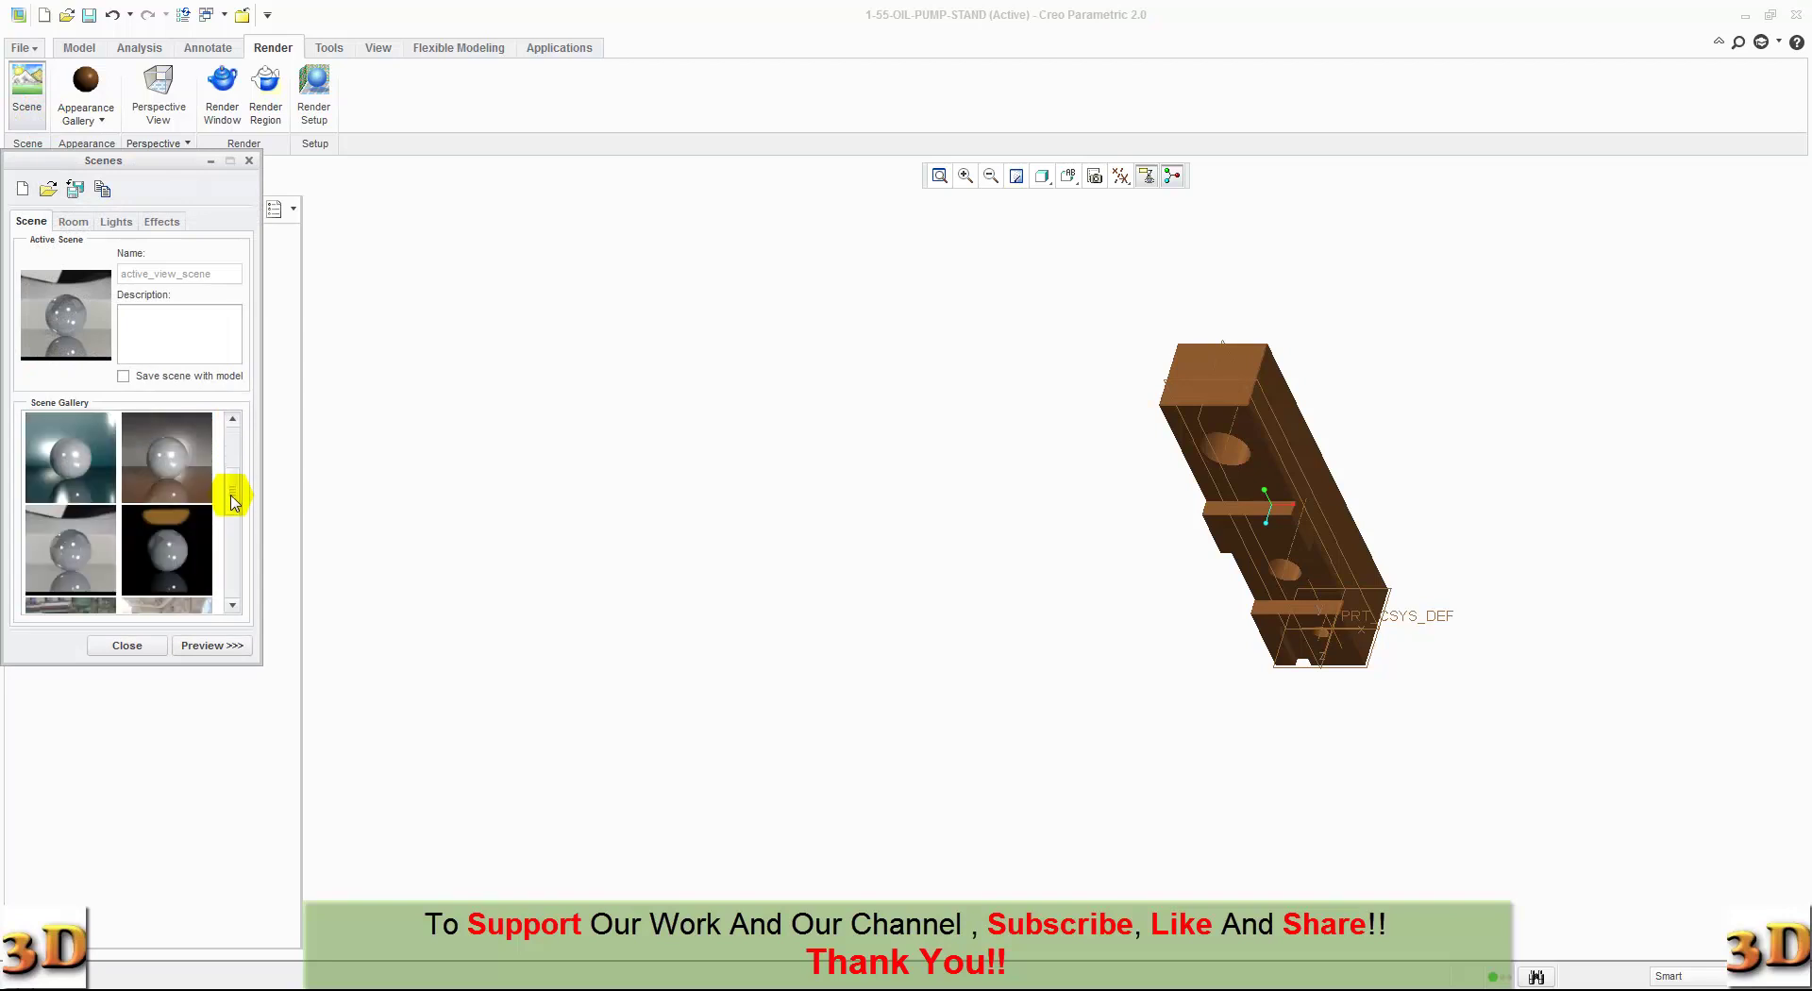
{"action": "left_click", "coordinate": [69, 545]}
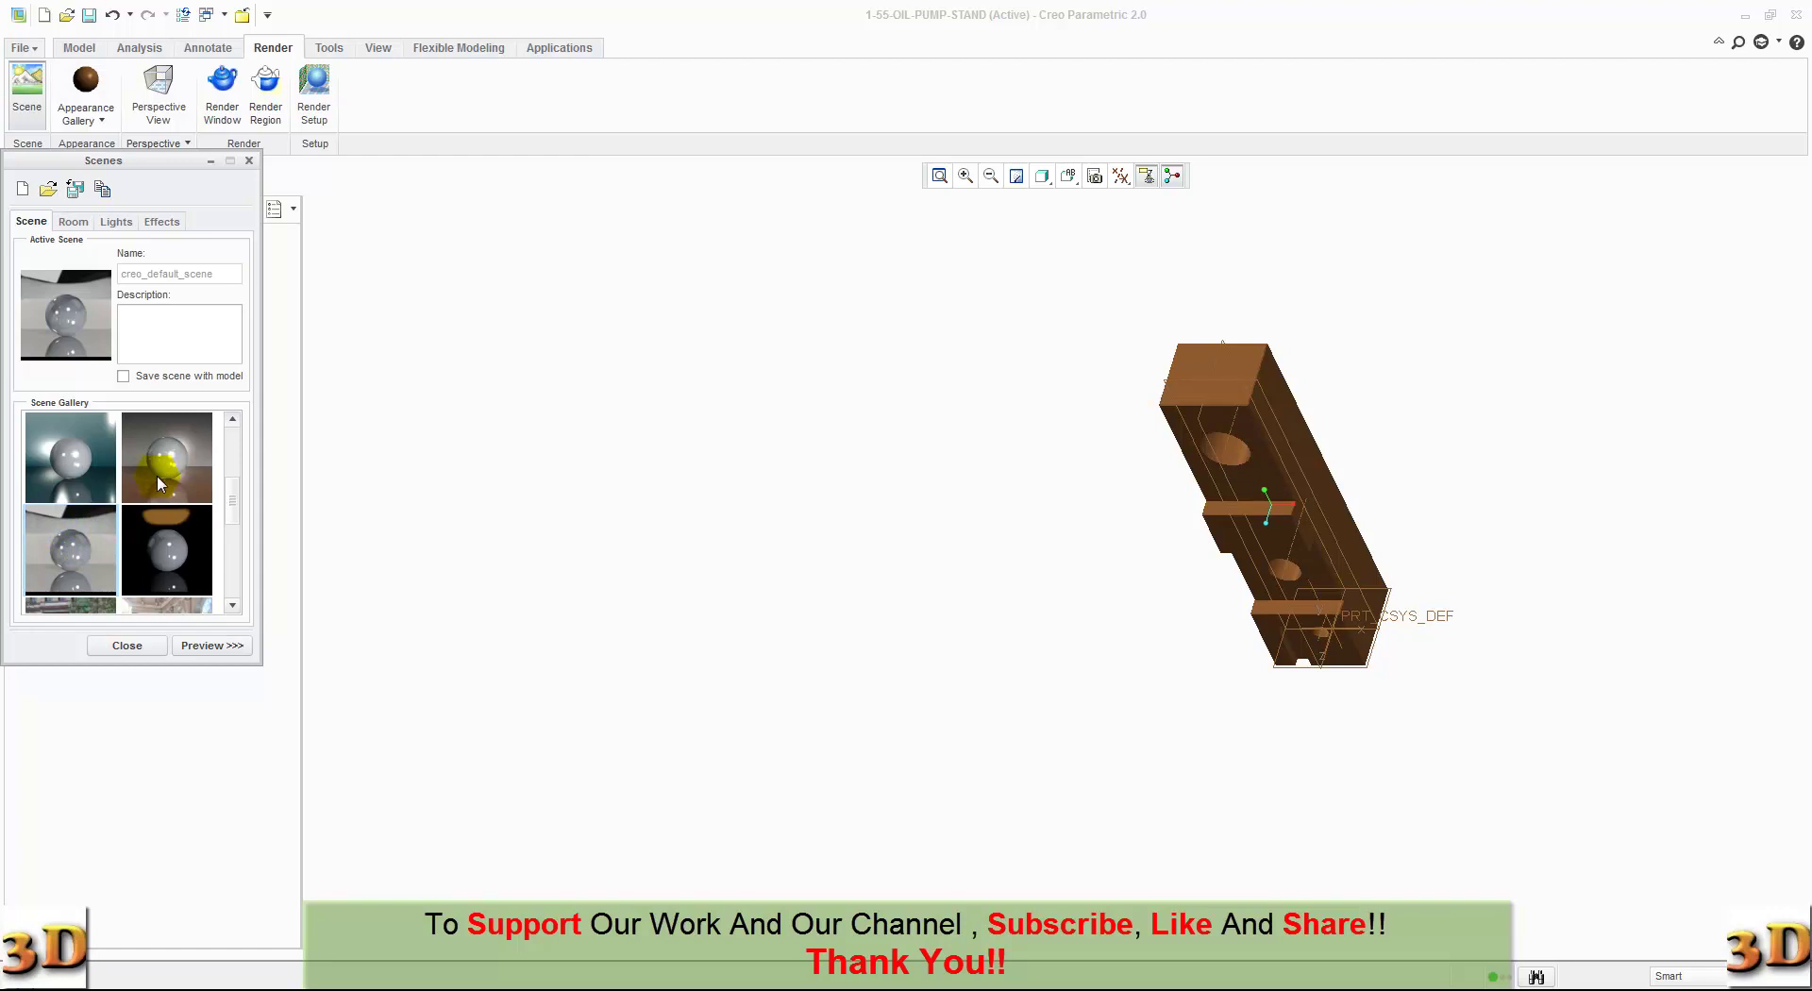
{"action": "left_click", "coordinate": [136, 647]}
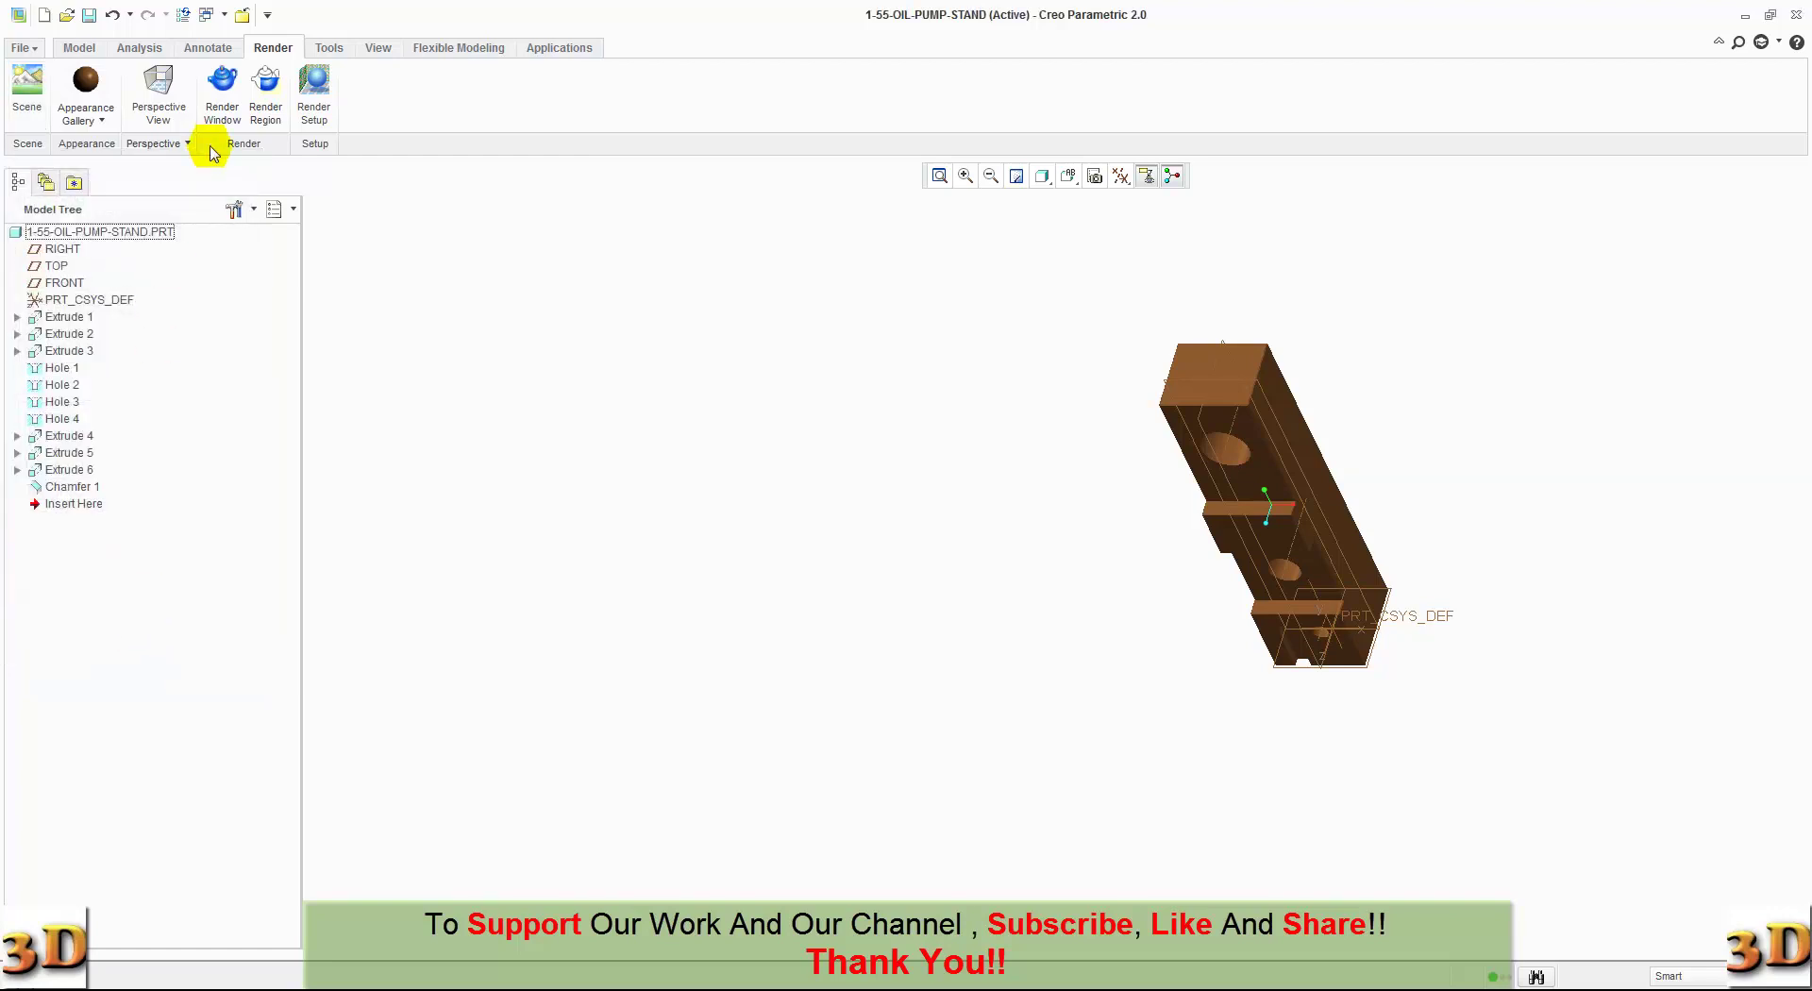
{"action": "left_click", "coordinate": [222, 92]}
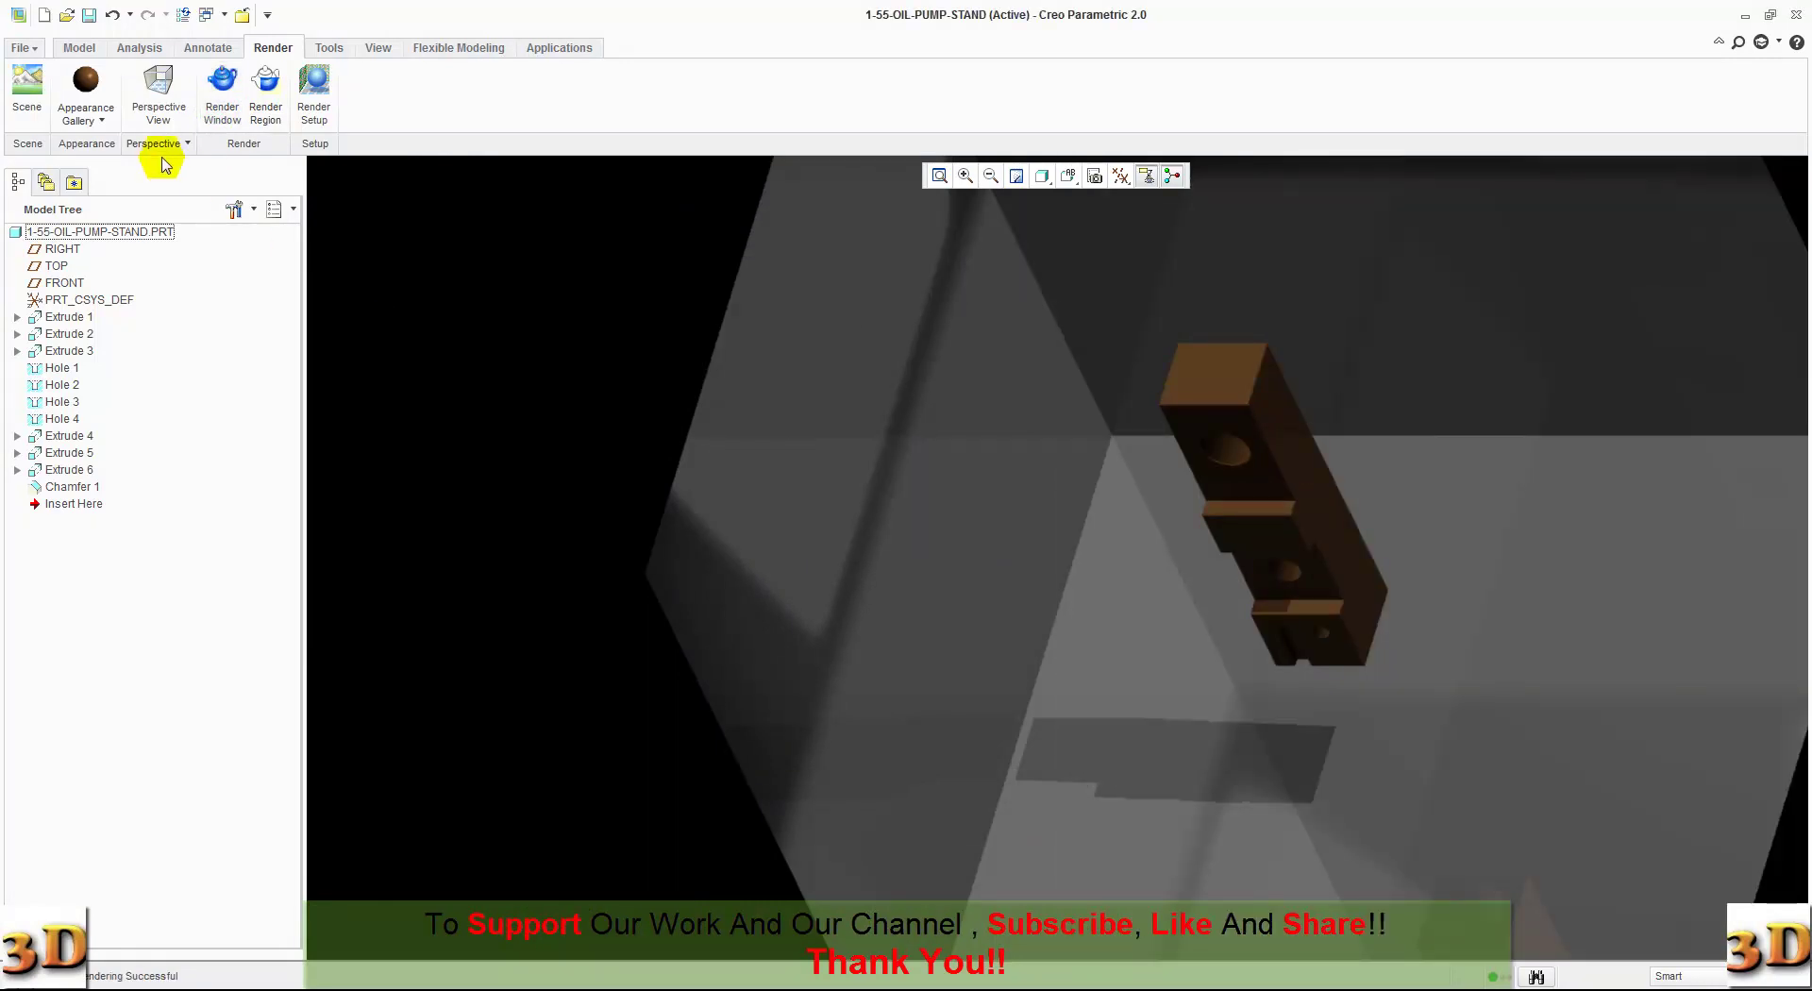
Step: Render the block in the photolux-courtyard scene as a trial
{"action": "left_click", "coordinate": [41, 113]}
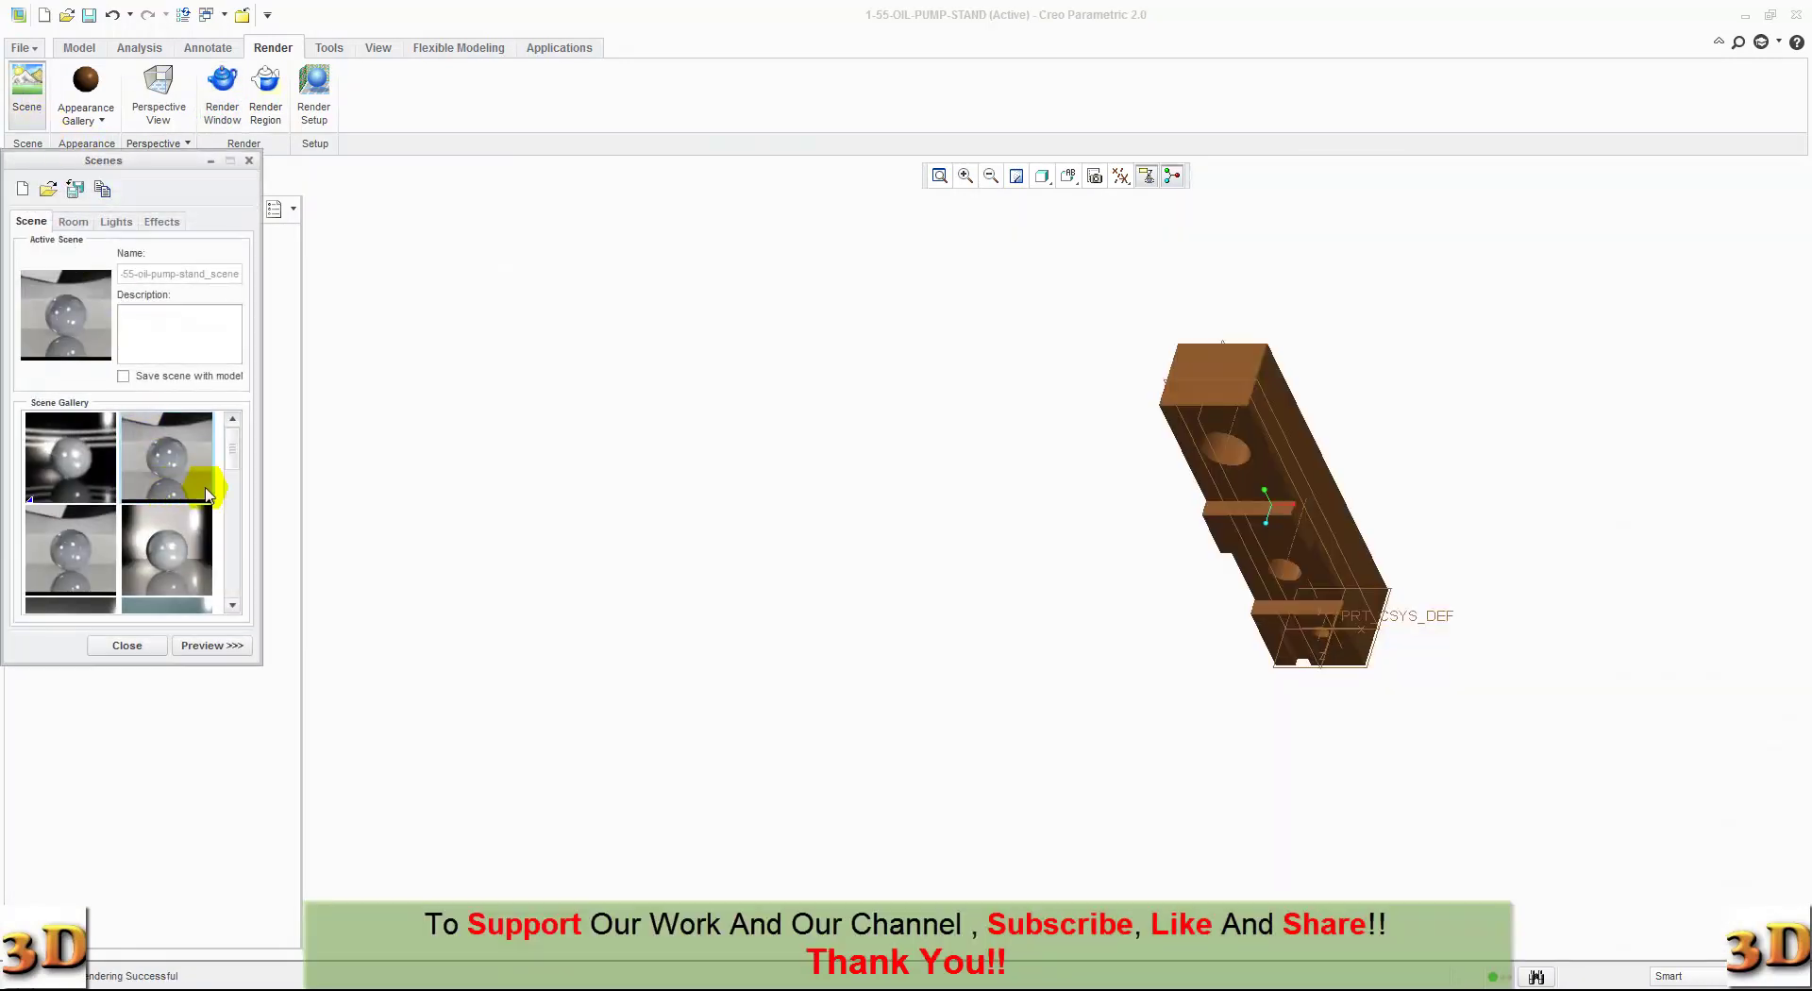
{"action": "left_click_drag", "start_coordinate": [233, 456], "coordinate": [236, 526]}
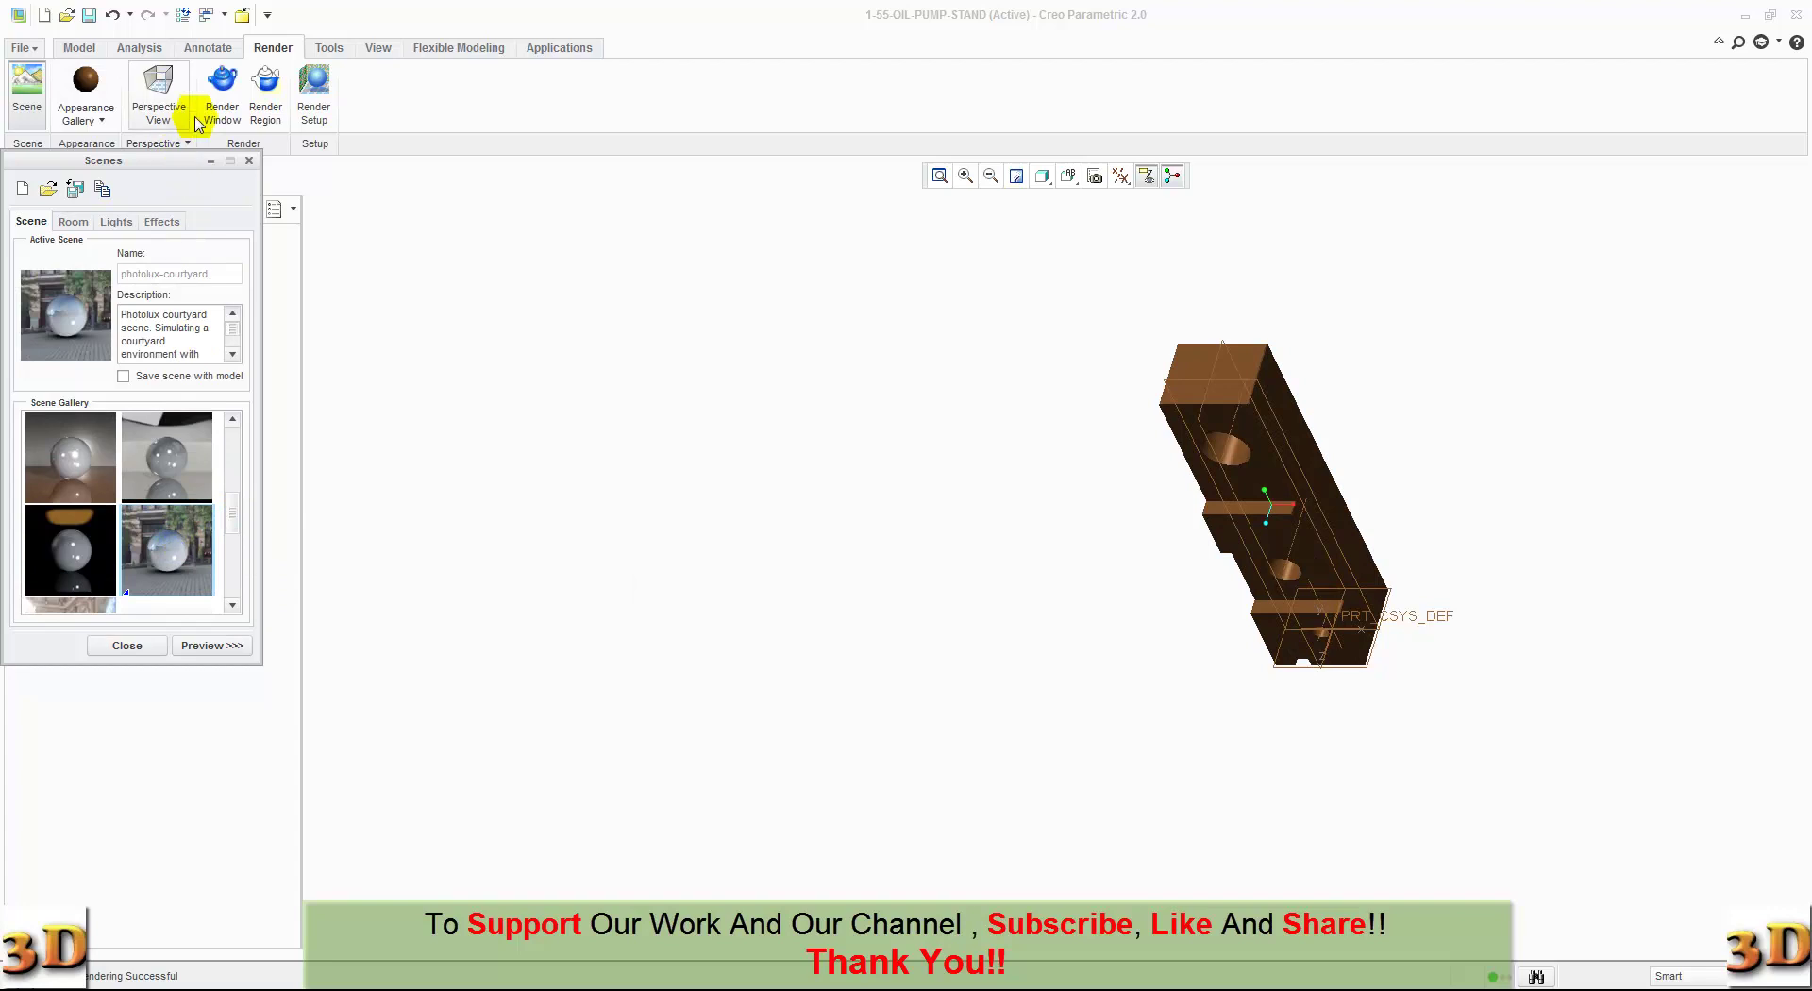
{"action": "left_click", "coordinate": [222, 89]}
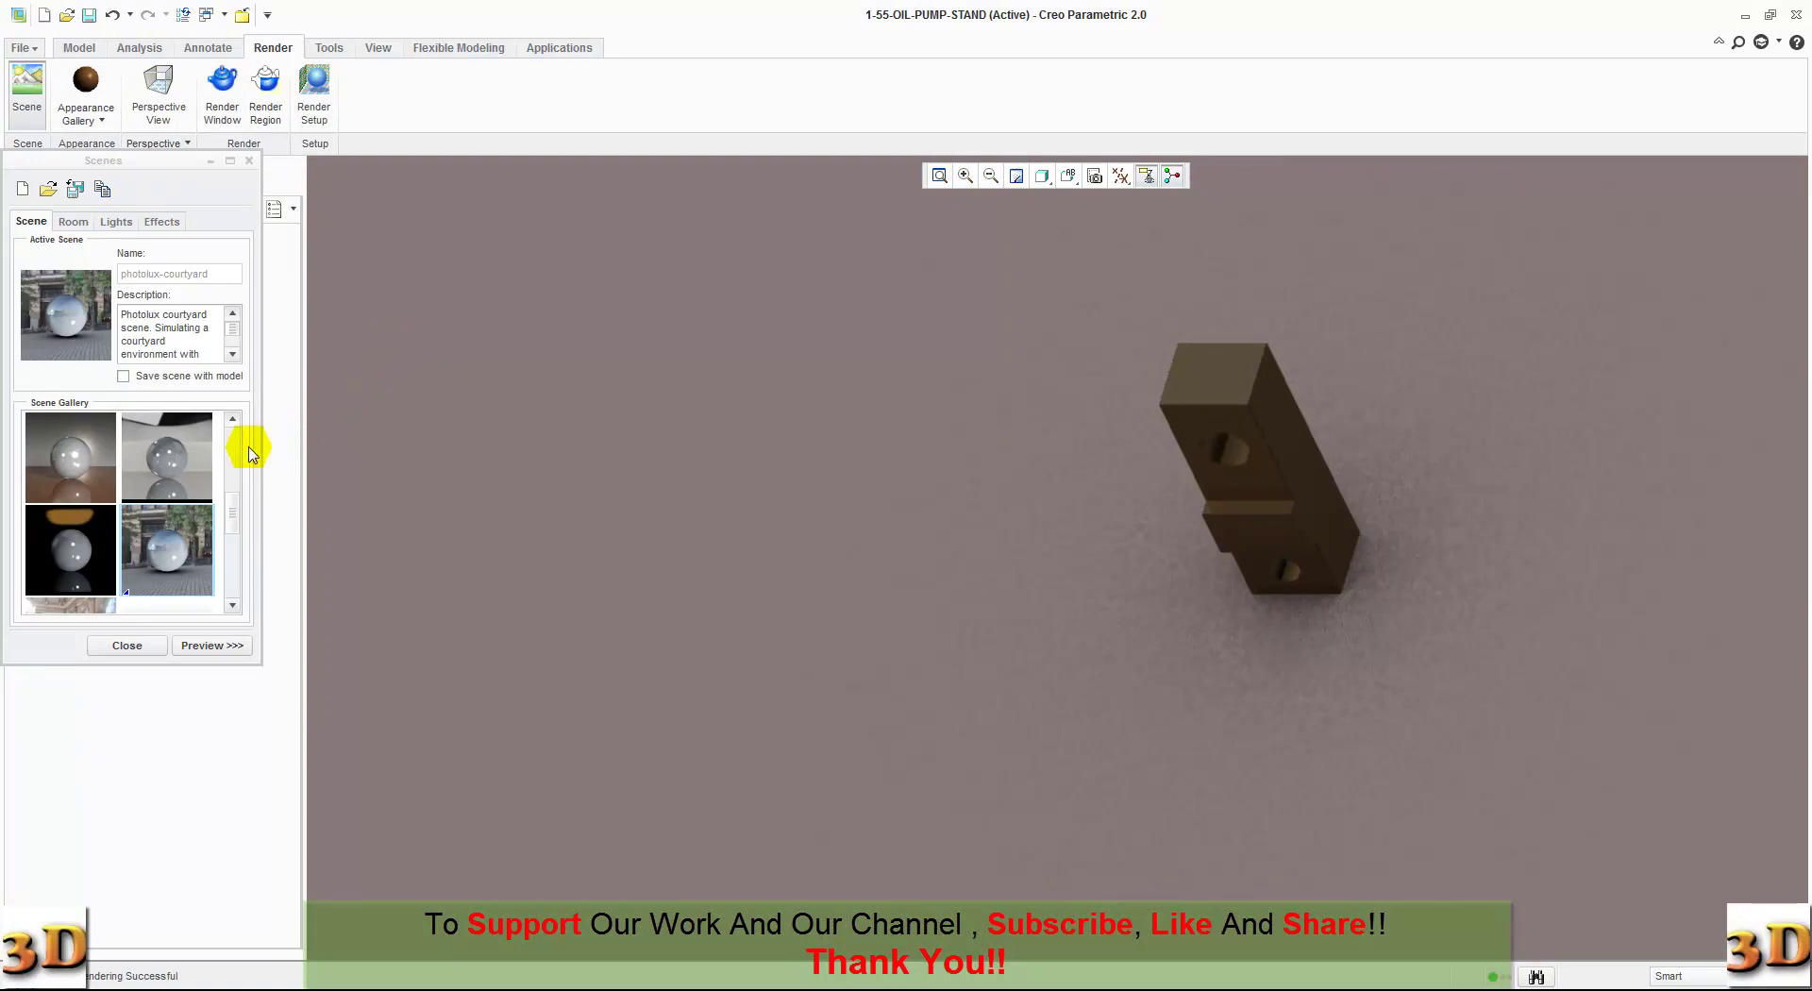
Step: Make photolux-studio-hard the active scene and render the block in it
{"action": "left_click", "coordinate": [240, 525]}
{"action": "left_click_drag", "start_coordinate": [240, 525], "coordinate": [240, 574]}
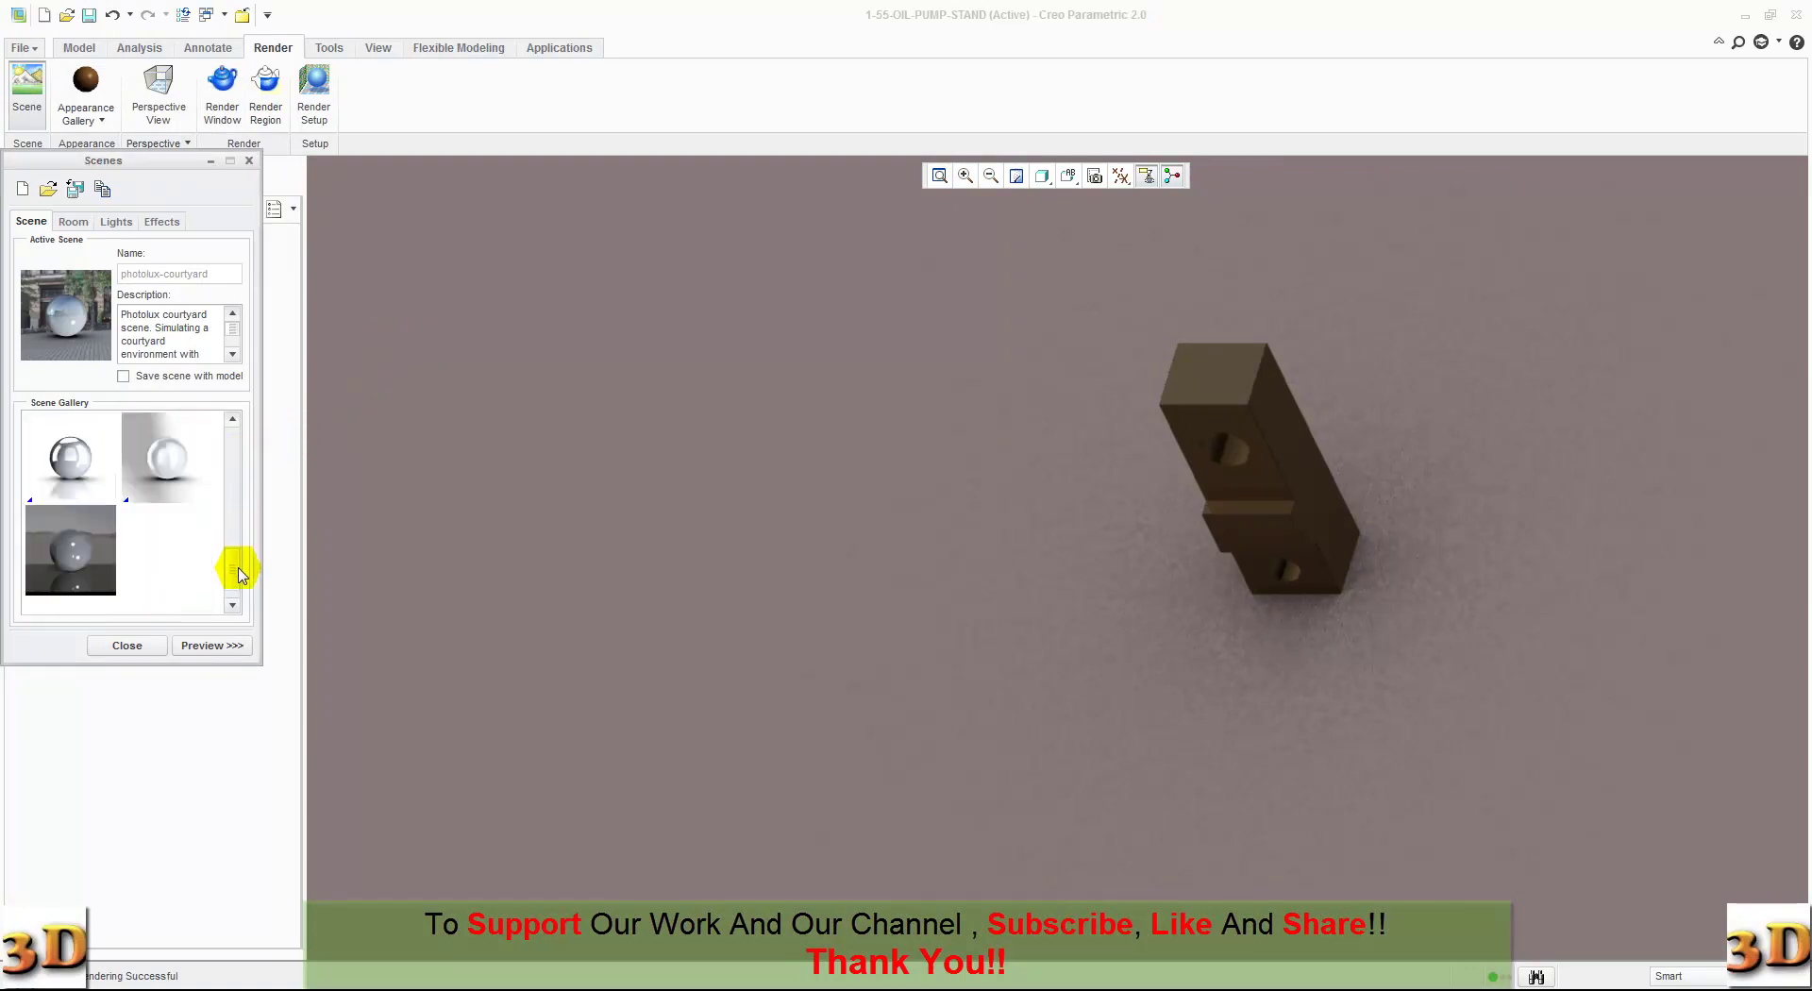
{"action": "double_click", "coordinate": [96, 457]}
{"action": "left_click", "coordinate": [221, 90]}
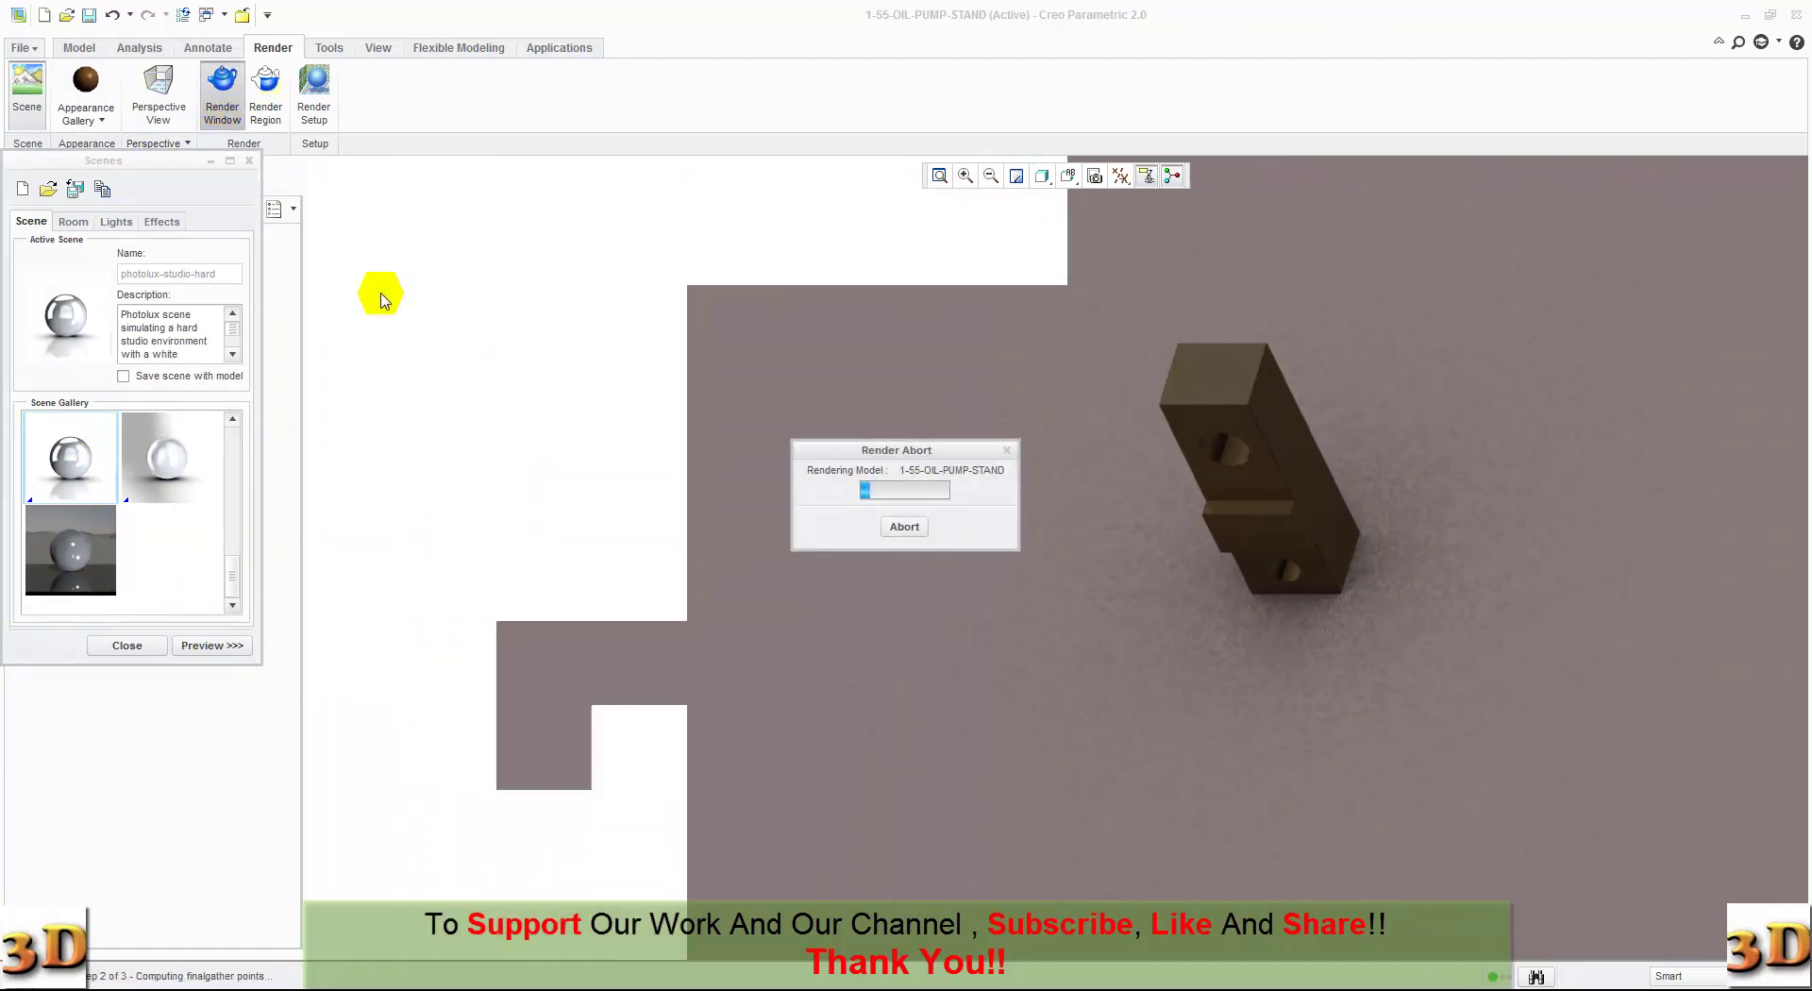